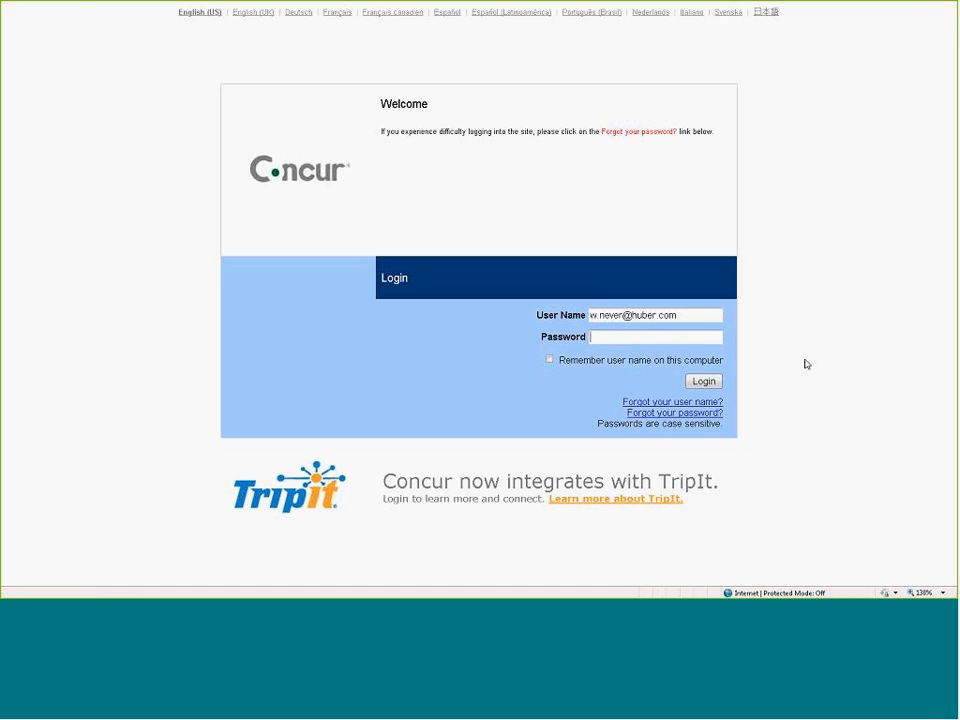
# - Enter the account password and log in to Concur
pyautogui.write('********')
pyautogui.press('Tab')
pyautogui.click(702, 380)
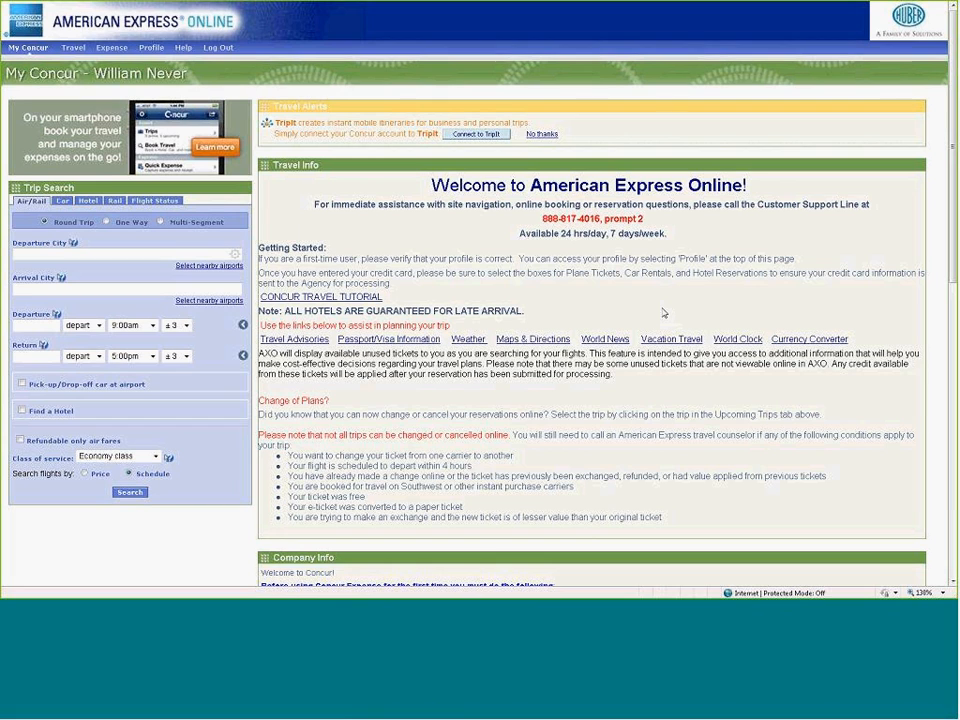
# - Look through the home page's travel information, company information, expense reports and available card charges
pyautogui.scroll(-1, 663, 313)
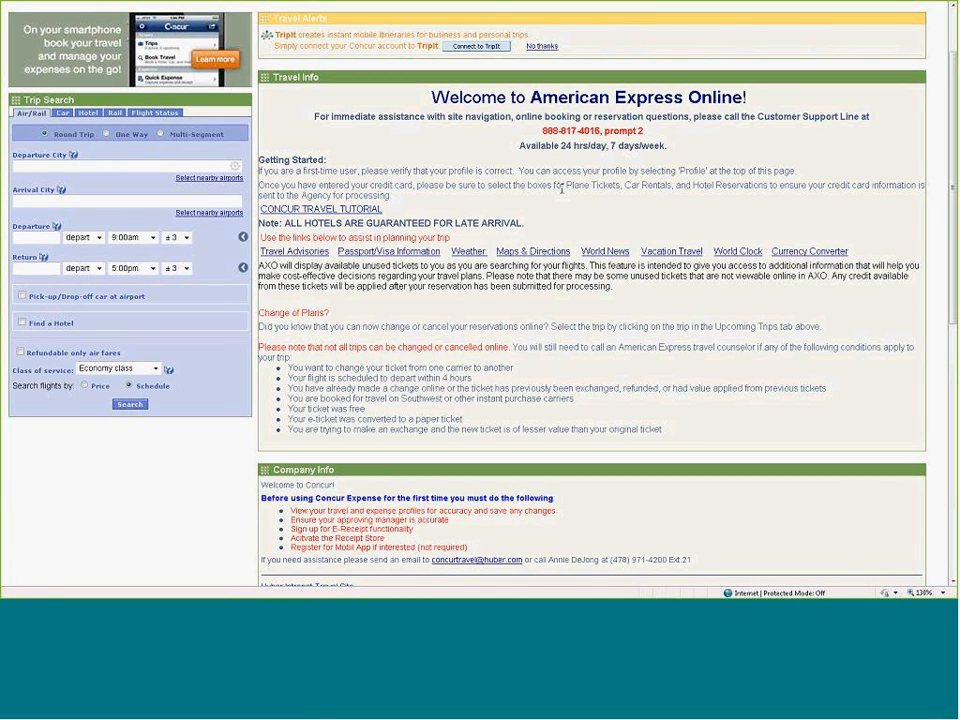
pyautogui.scroll(-5, 557, 259)
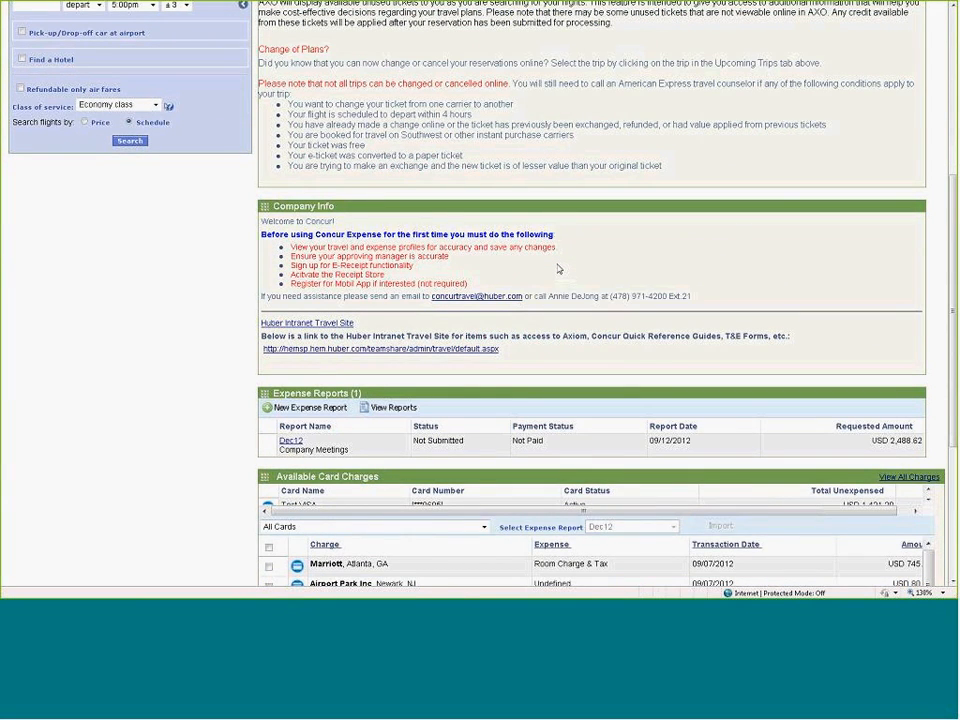
pyautogui.scroll(-2, 559, 269)
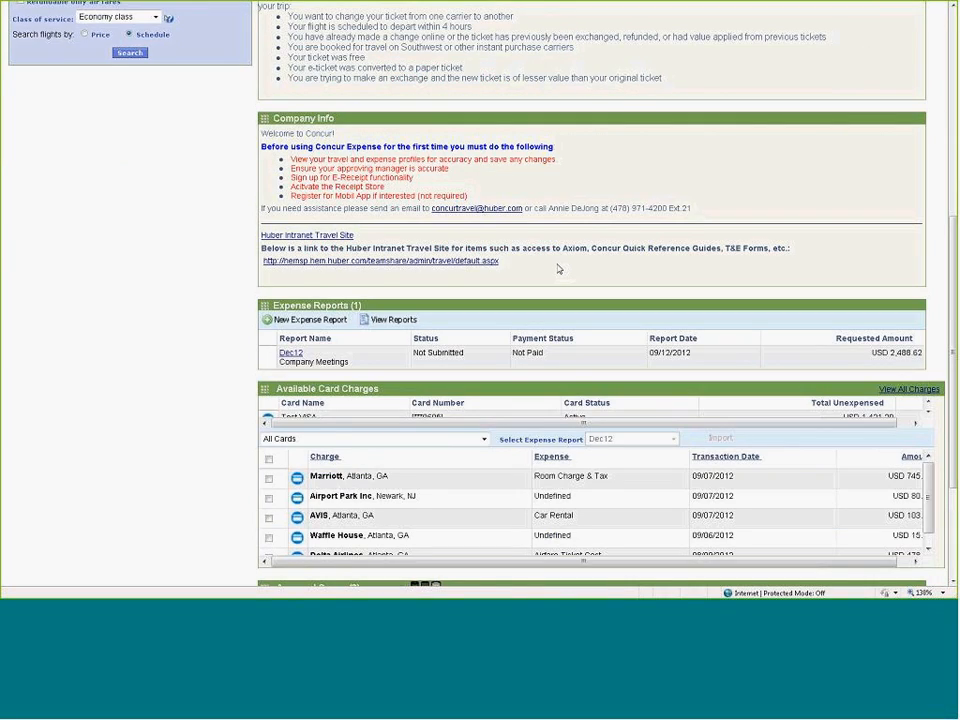
pyautogui.scroll(8, 559, 269)
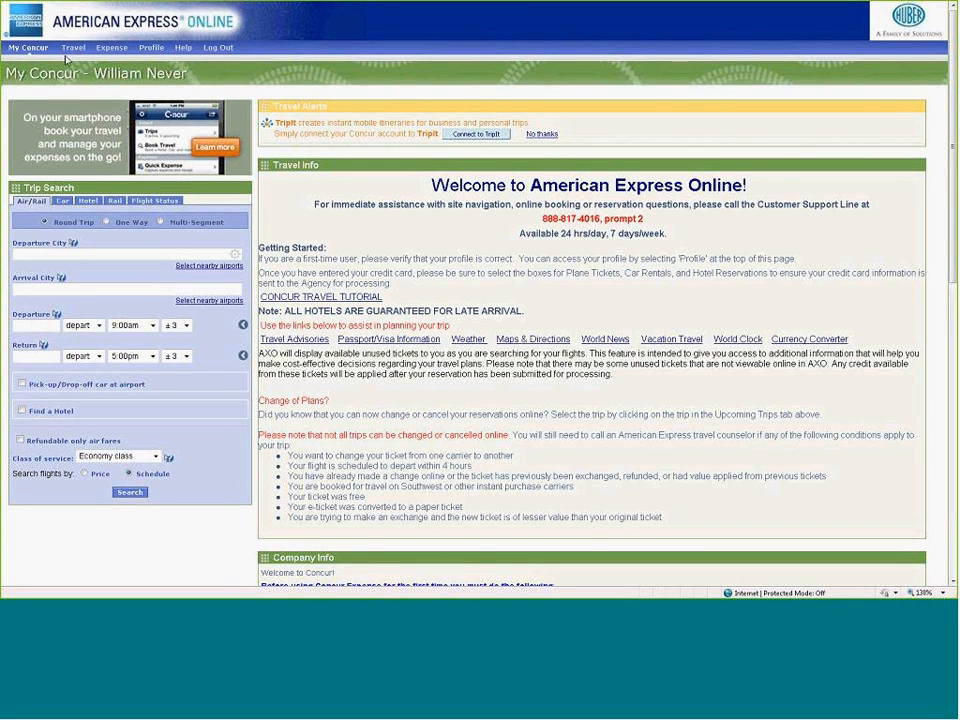
pyautogui.moveTo(73, 52)
pyautogui.moveTo(116, 54)
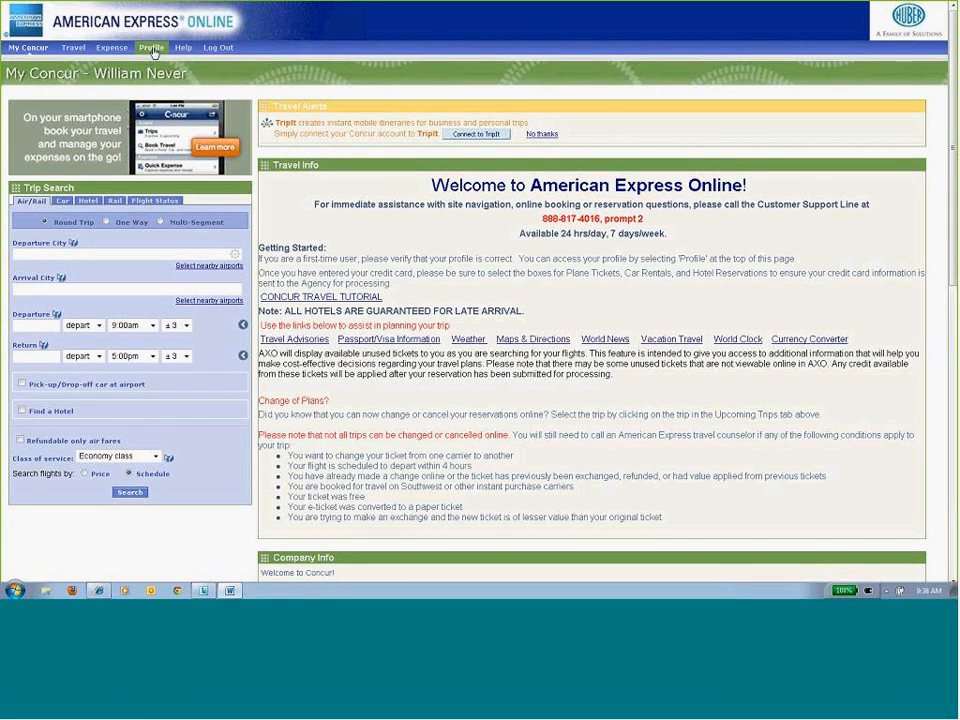
# - Open the Personal Information page of the user profile
pyautogui.moveTo(152, 49)
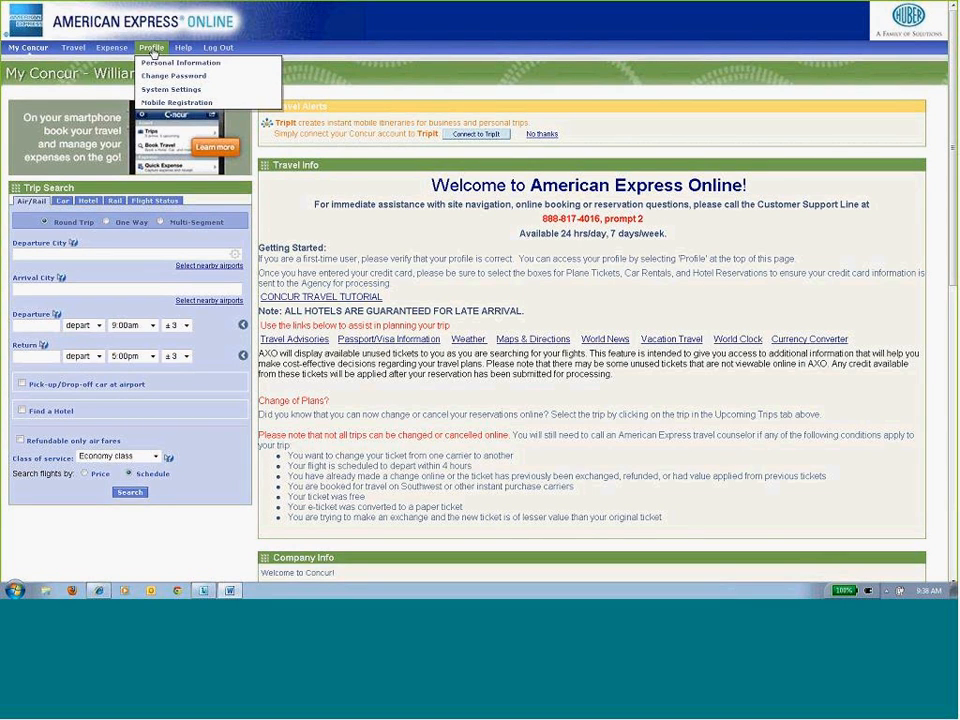
pyautogui.click(152, 48)
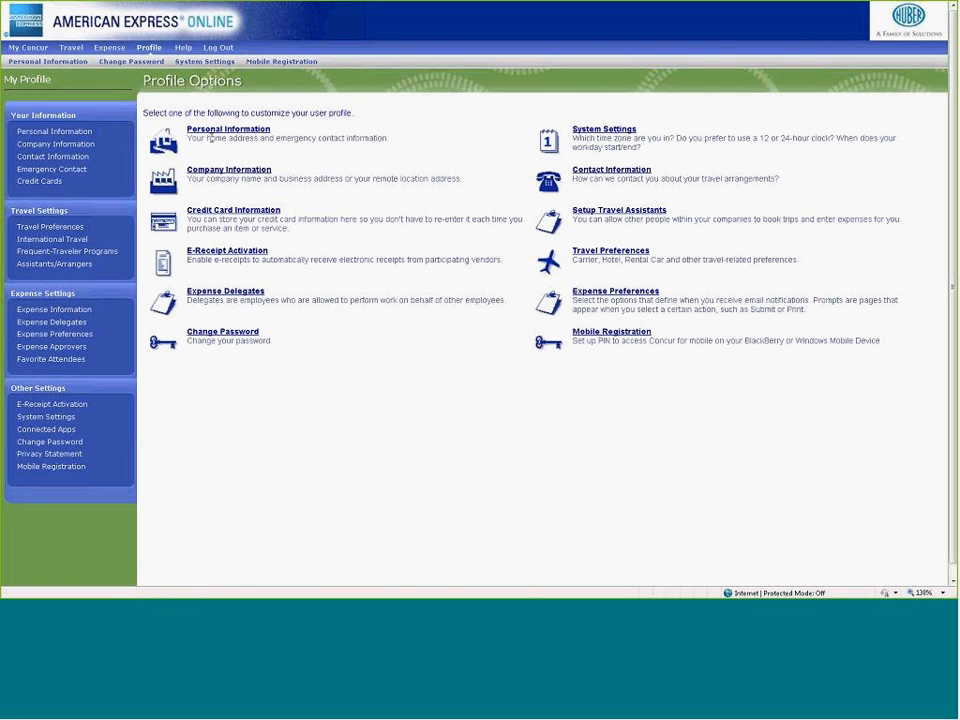
pyautogui.click(221, 133)
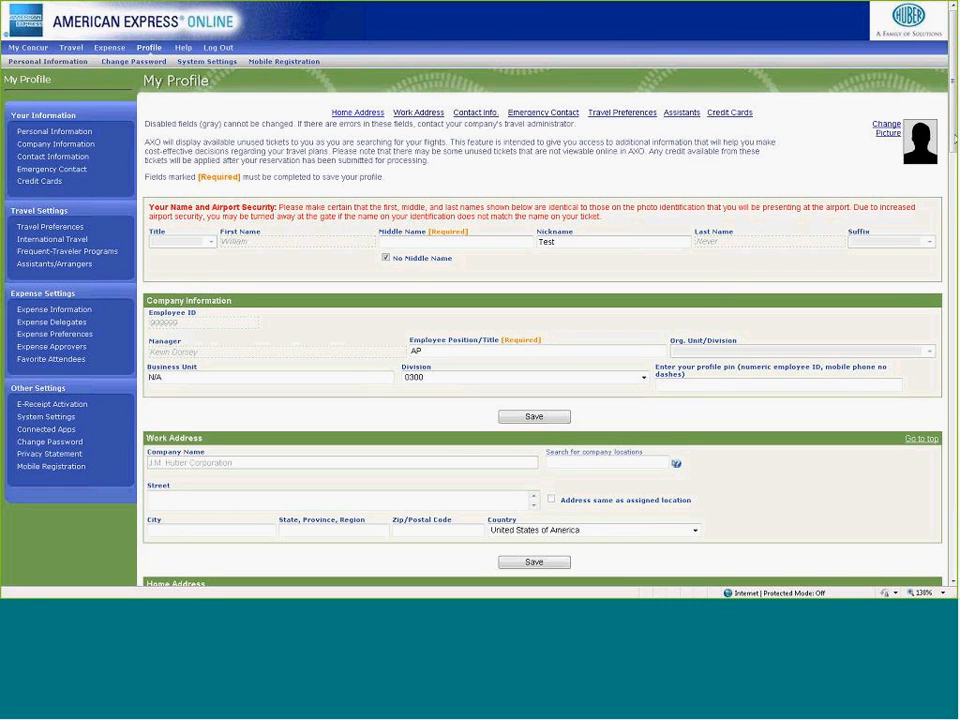
# - Review the profile's company, address, contact, emergency contact and travel preference sections, including the seat choices for air travel
pyautogui.scroll(-5, 518, 130)
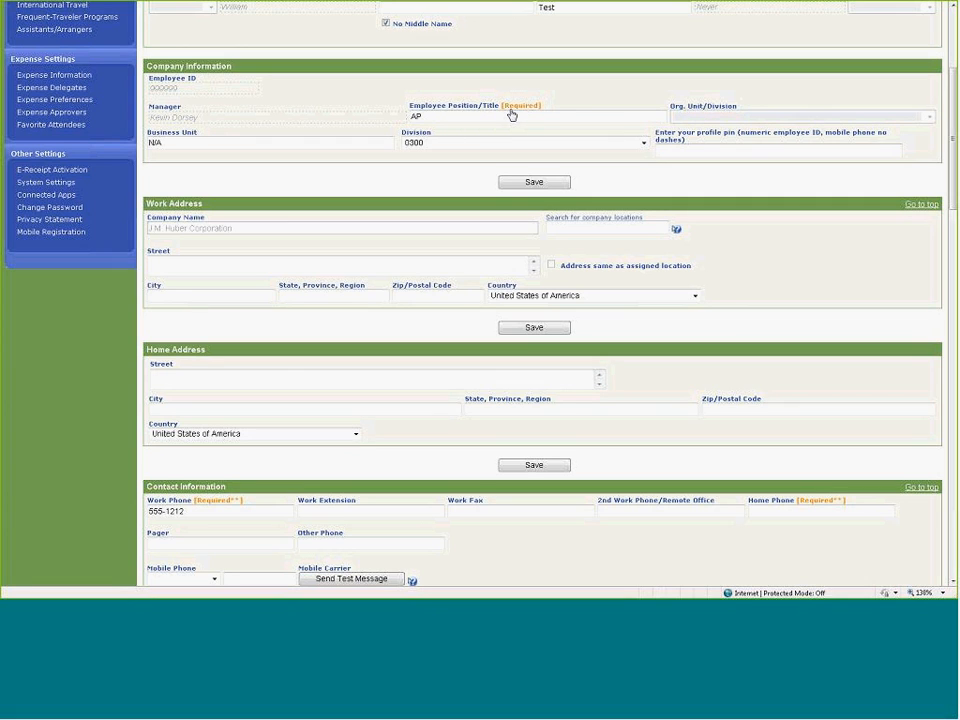
pyautogui.moveTo(955, 195); pyautogui.dragTo(955, 299)
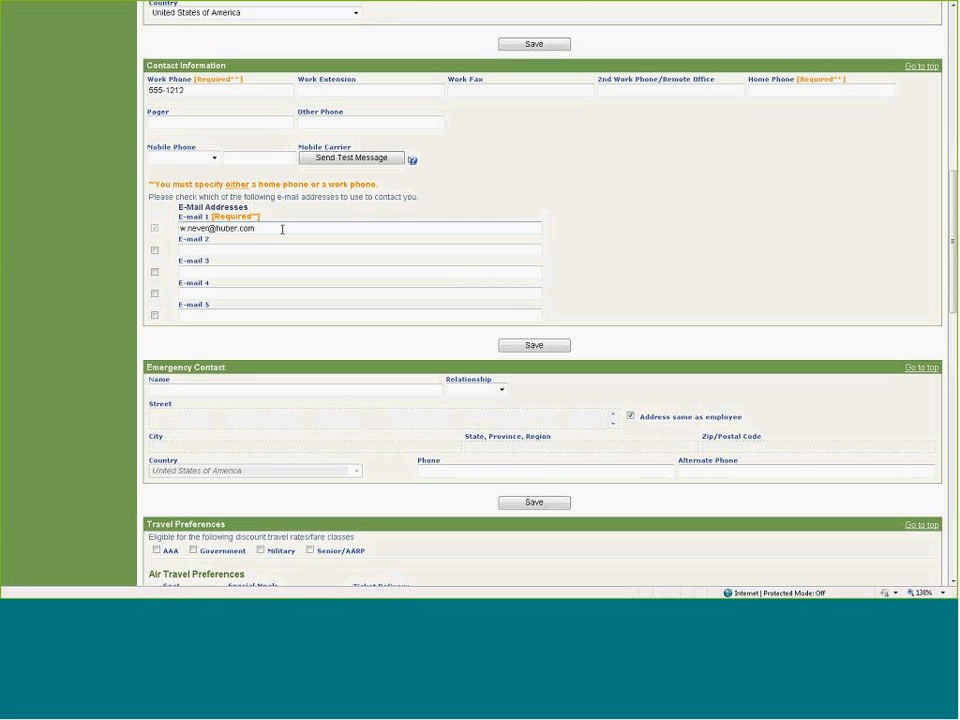
pyautogui.click(226, 252)
pyautogui.scroll(-3, 579, 287)
pyautogui.scroll(-5, 540, 300)
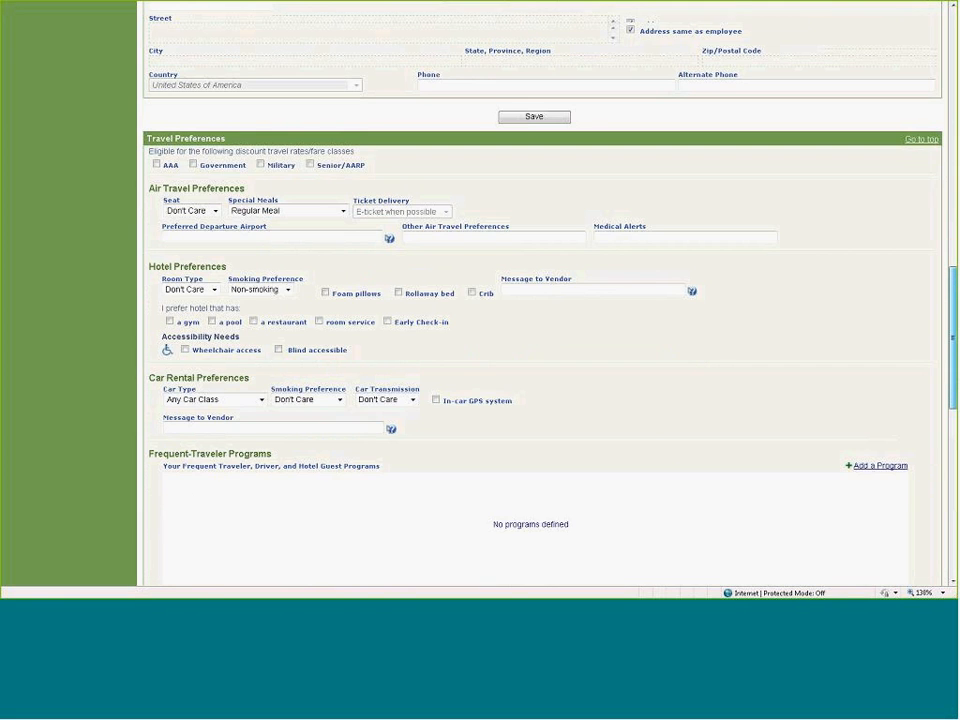
pyautogui.scroll(-1, 731, 369)
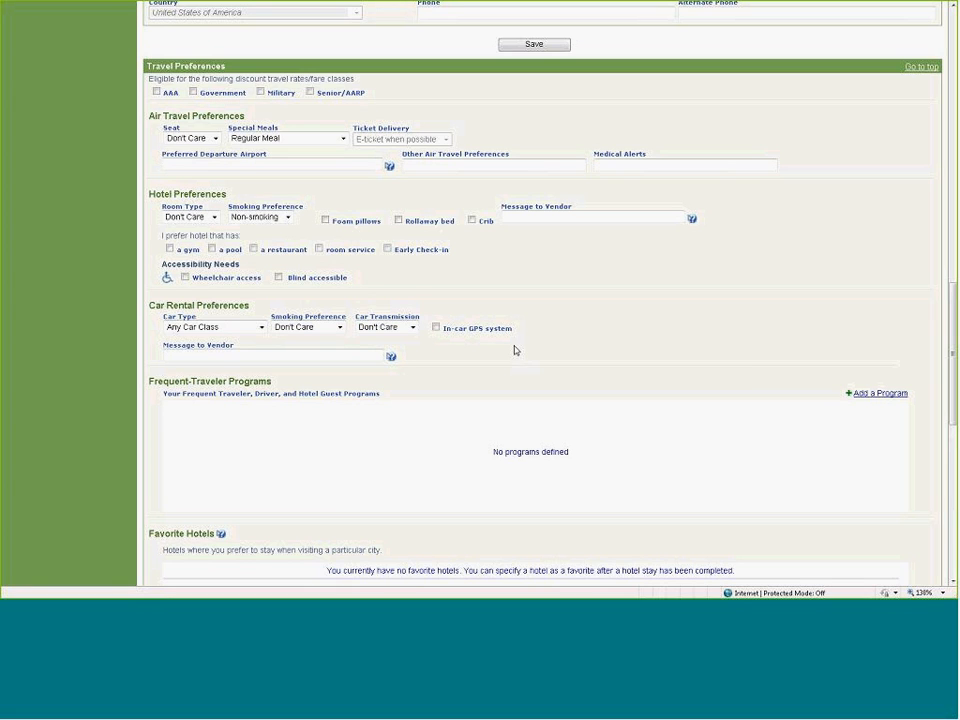
pyautogui.click(216, 140)
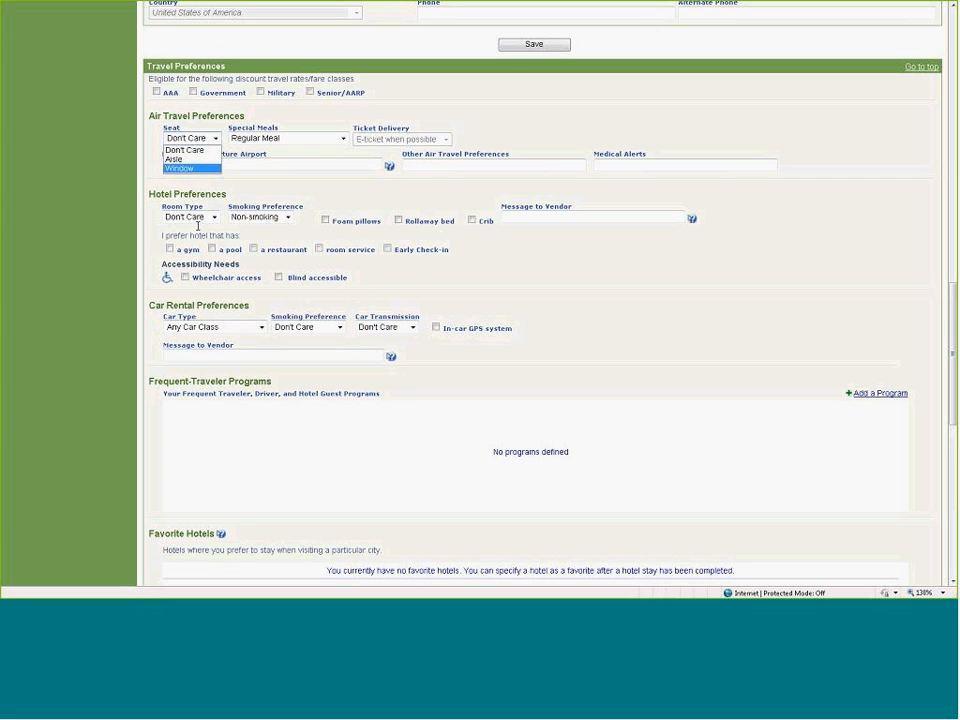
pyautogui.click(545, 266)
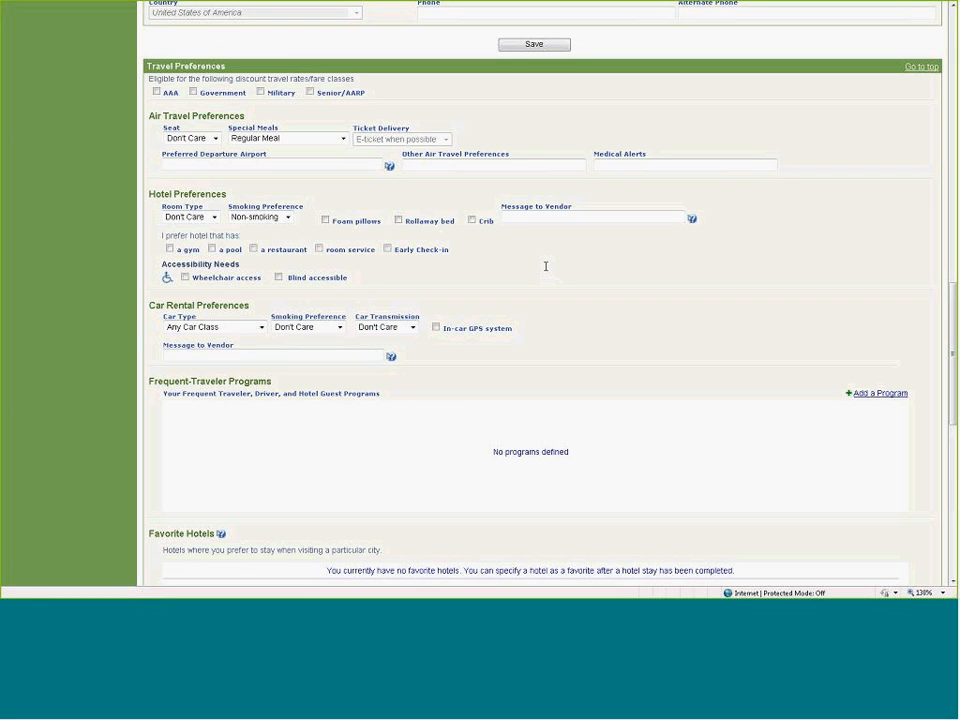
pyautogui.scroll(-2, 546, 268)
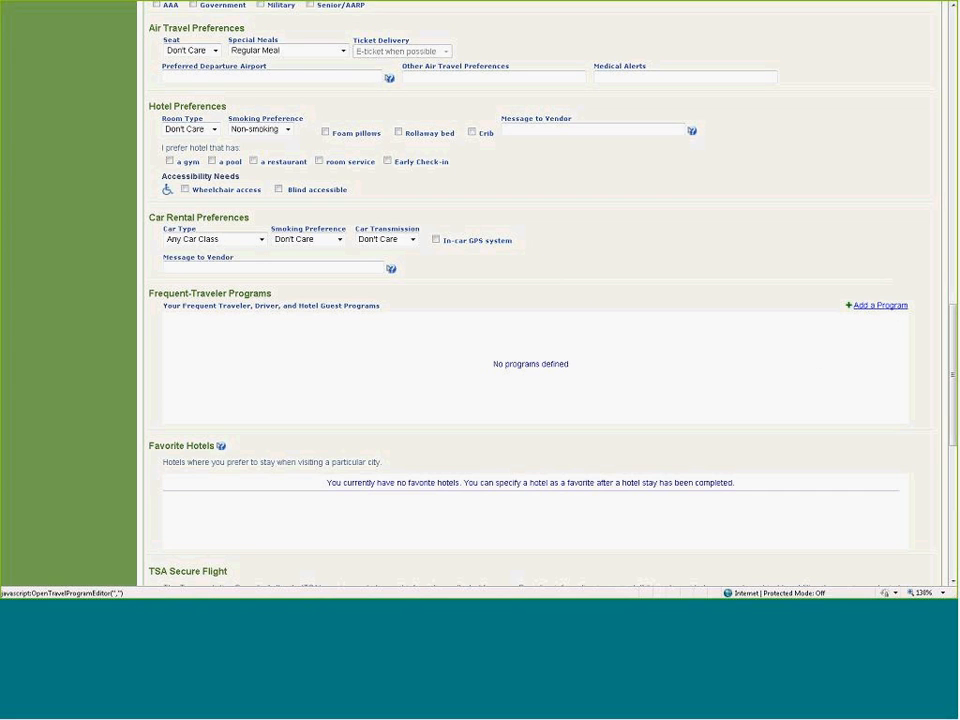
# - Examine the hotel chain choices in the form for adding a frequent-traveler program, and close it without saving
pyautogui.click(890, 309)
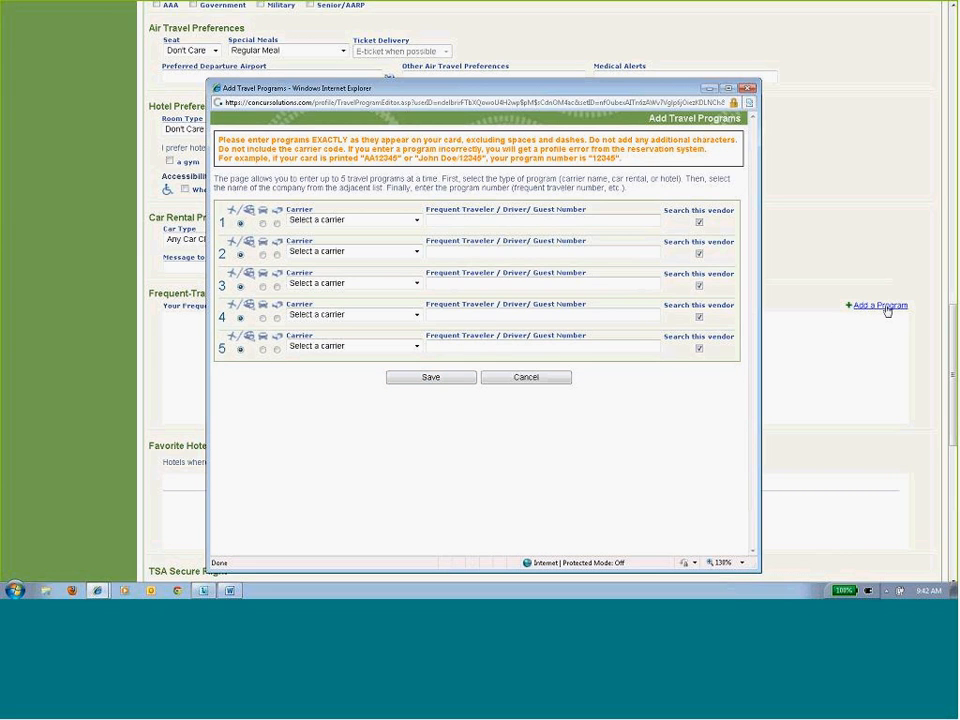
pyautogui.click(262, 223)
pyautogui.click(277, 224)
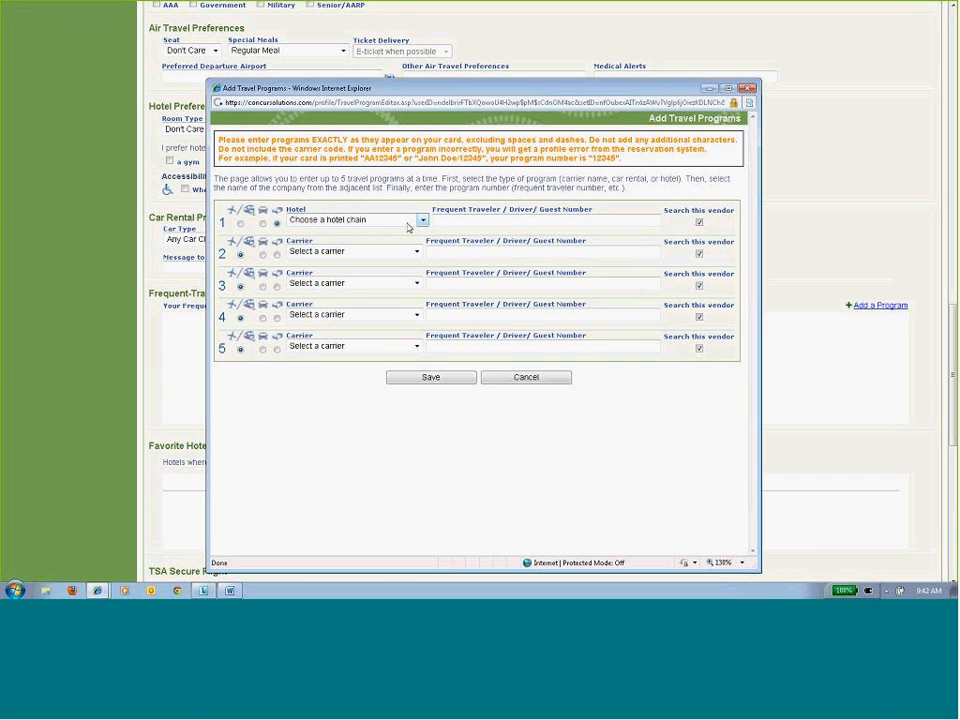
pyautogui.click(422, 220)
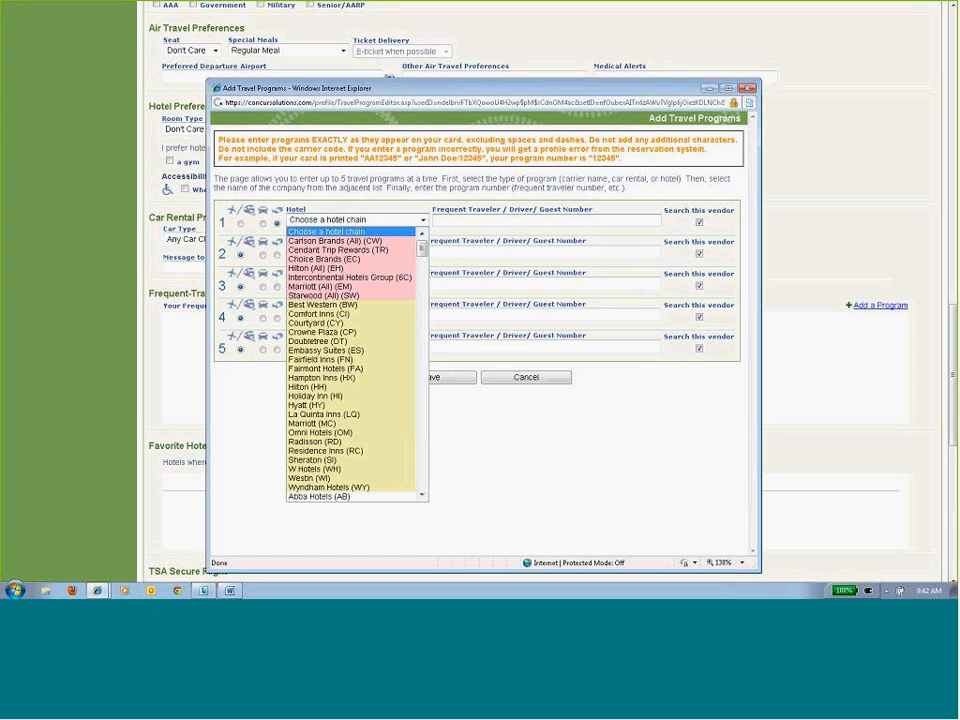
pyautogui.click(686, 229)
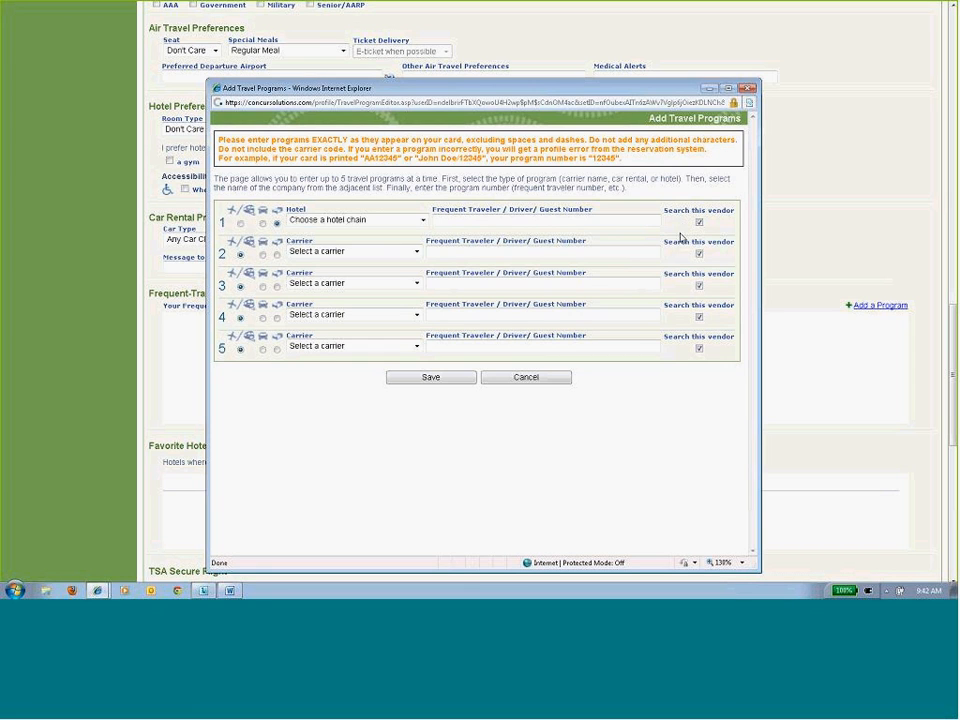
pyautogui.click(546, 380)
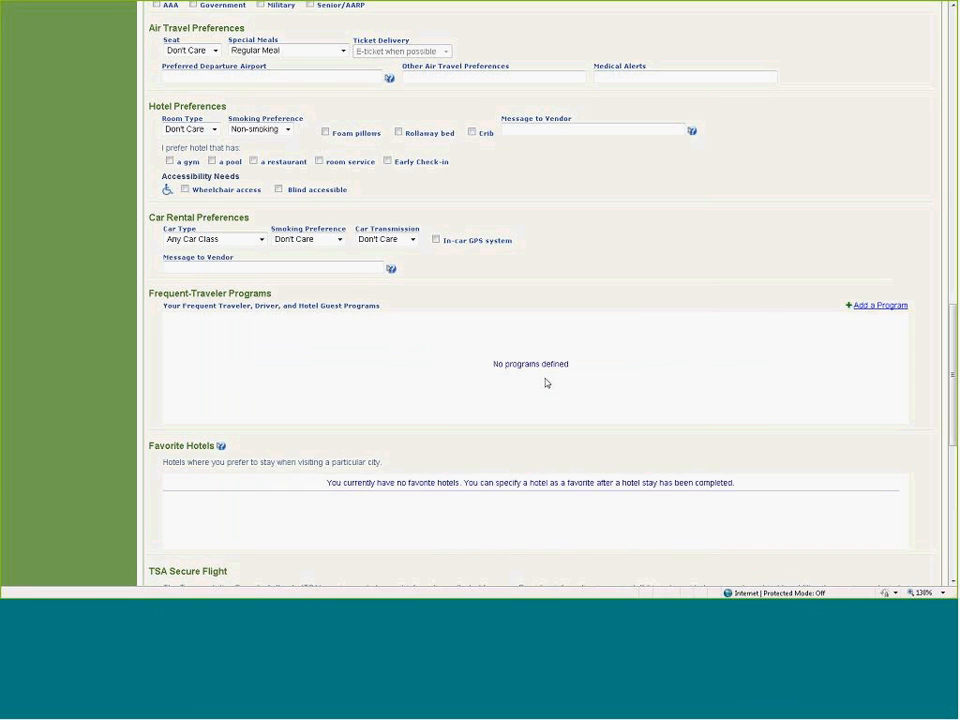
# - Review the TSA, passport, travel assistant and credit card sections, including the form for adding an assistant, and close that form without saving
pyautogui.scroll(-3, 546, 383)
pyautogui.scroll(-3, 546, 383)
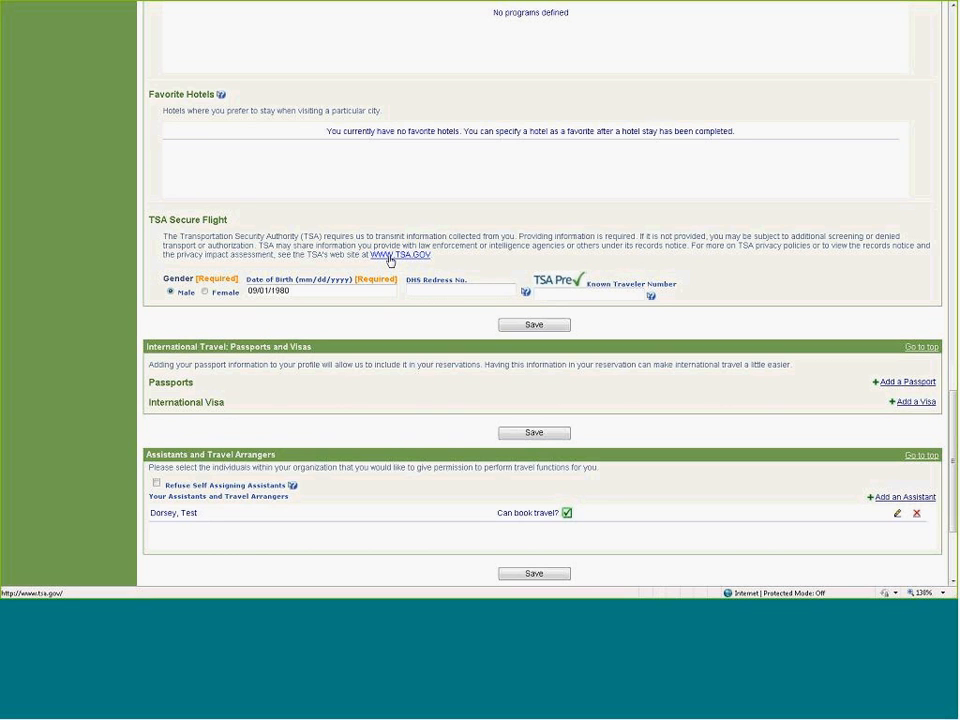
pyautogui.scroll(-1, 364, 400)
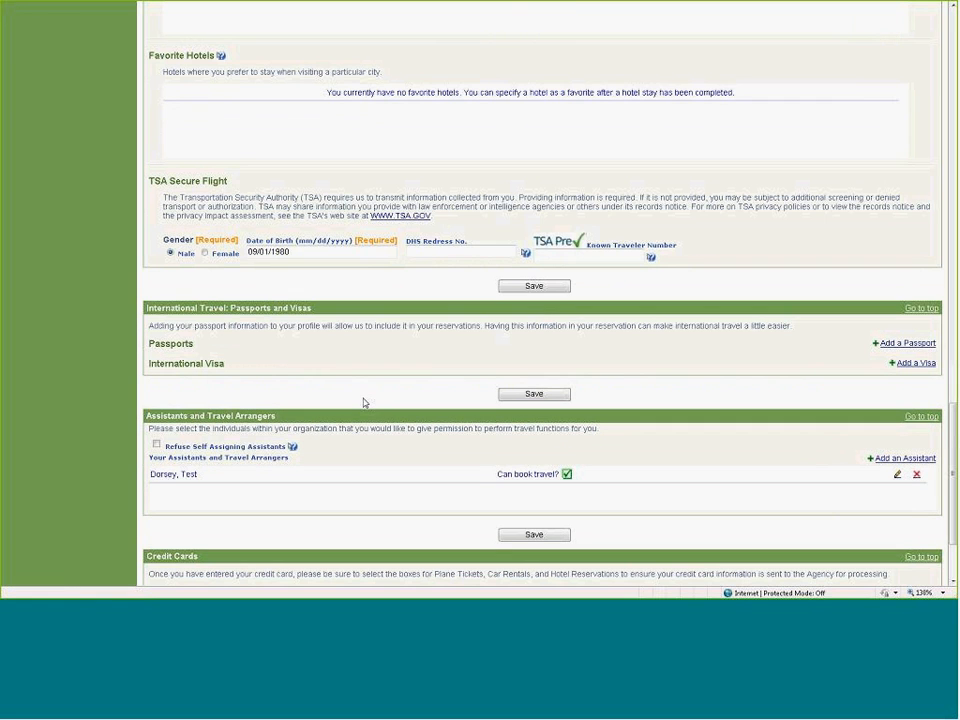
pyautogui.scroll(-3, 364, 403)
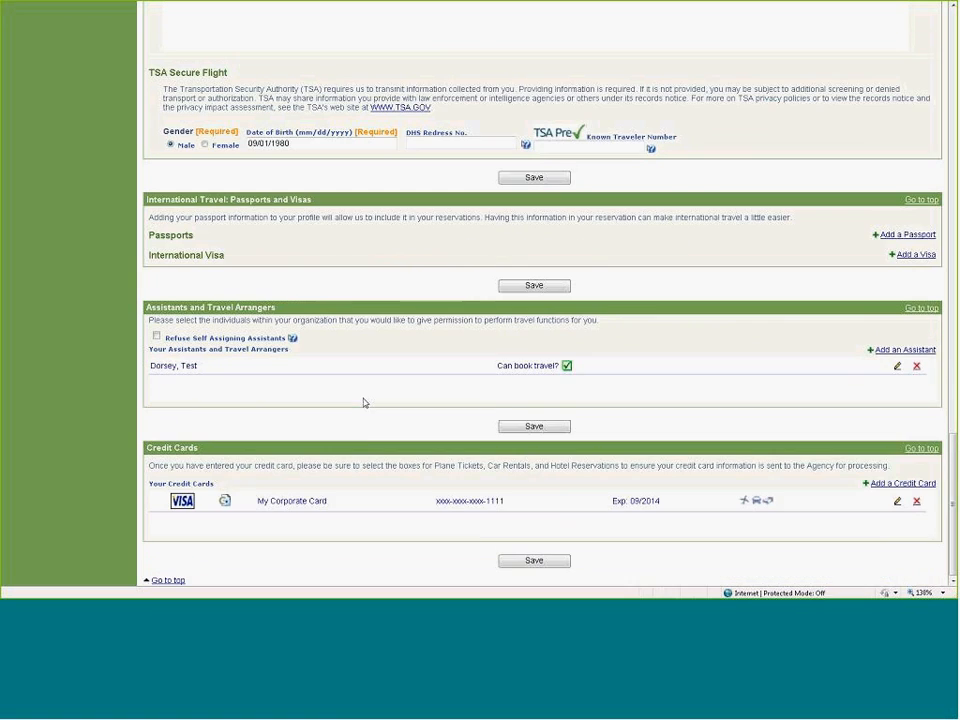
pyautogui.scroll(-1, 364, 403)
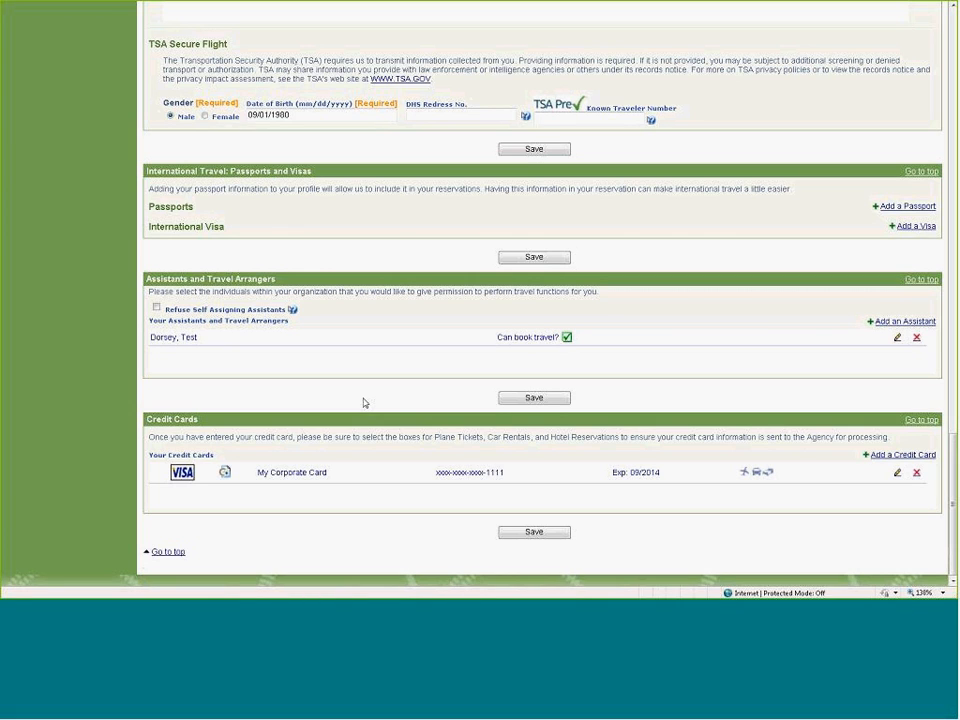
pyautogui.click(893, 324)
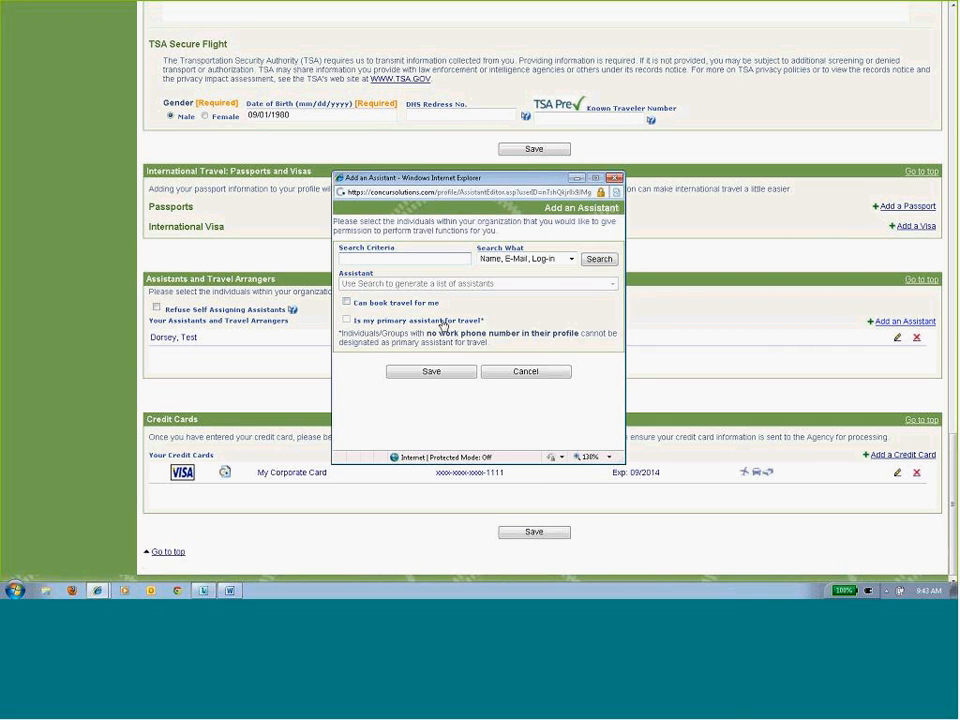
pyautogui.click(525, 371)
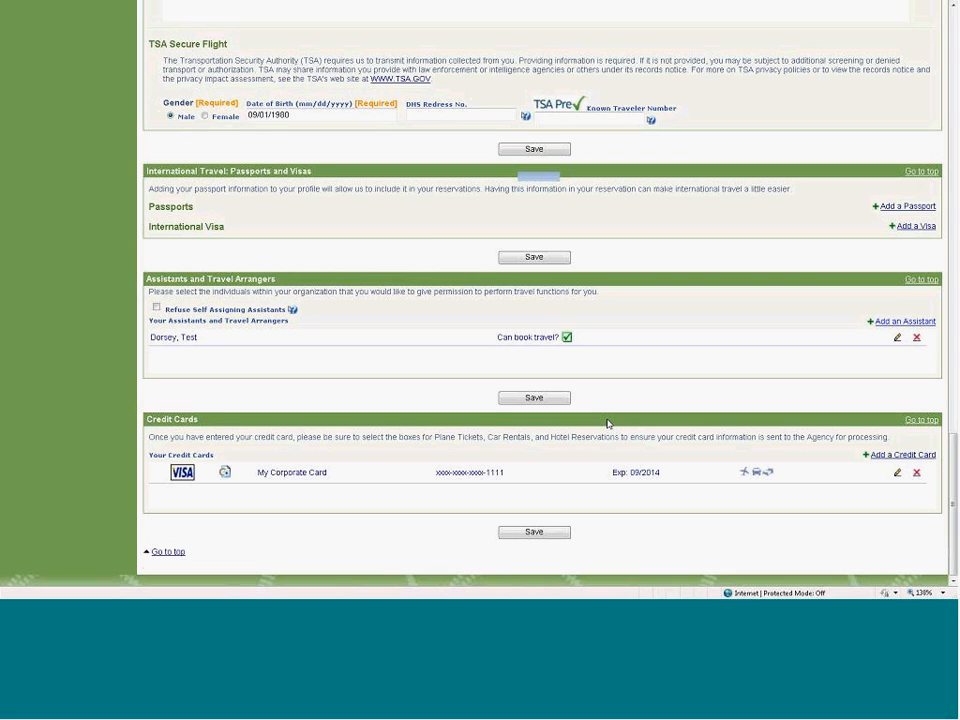
# - Save the profile and go to the Travel Center
pyautogui.click(549, 152)
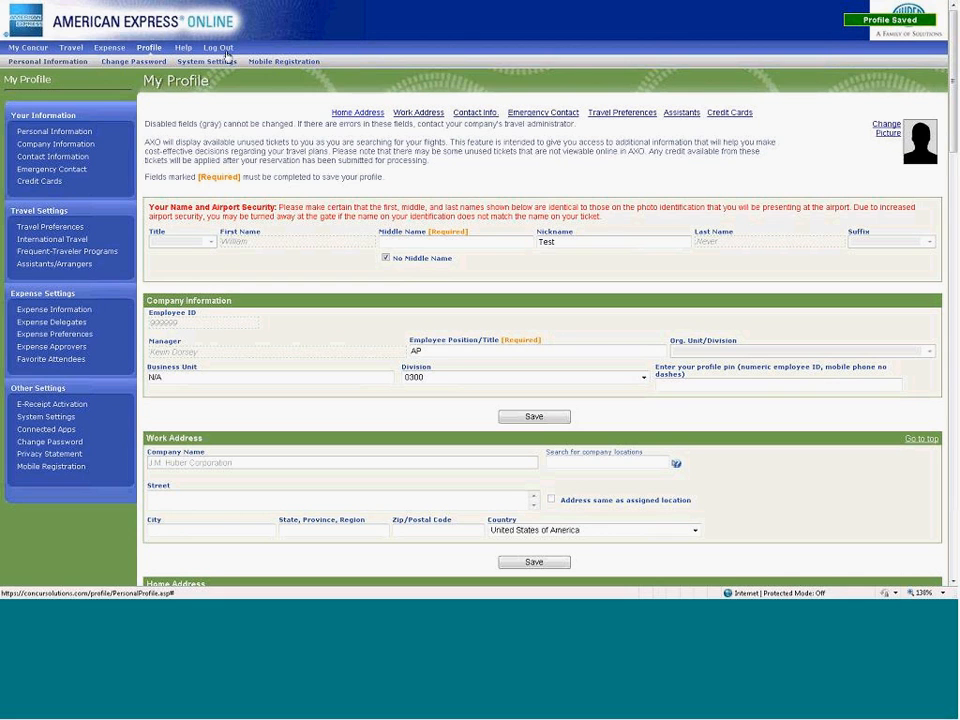
pyautogui.click(28, 48)
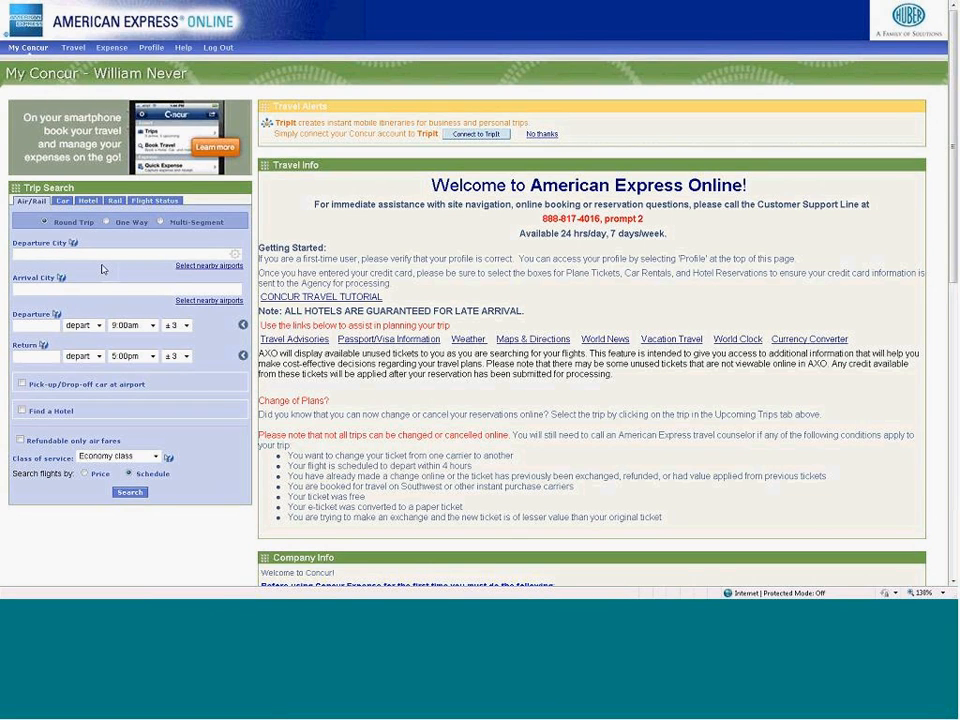
pyautogui.click(77, 52)
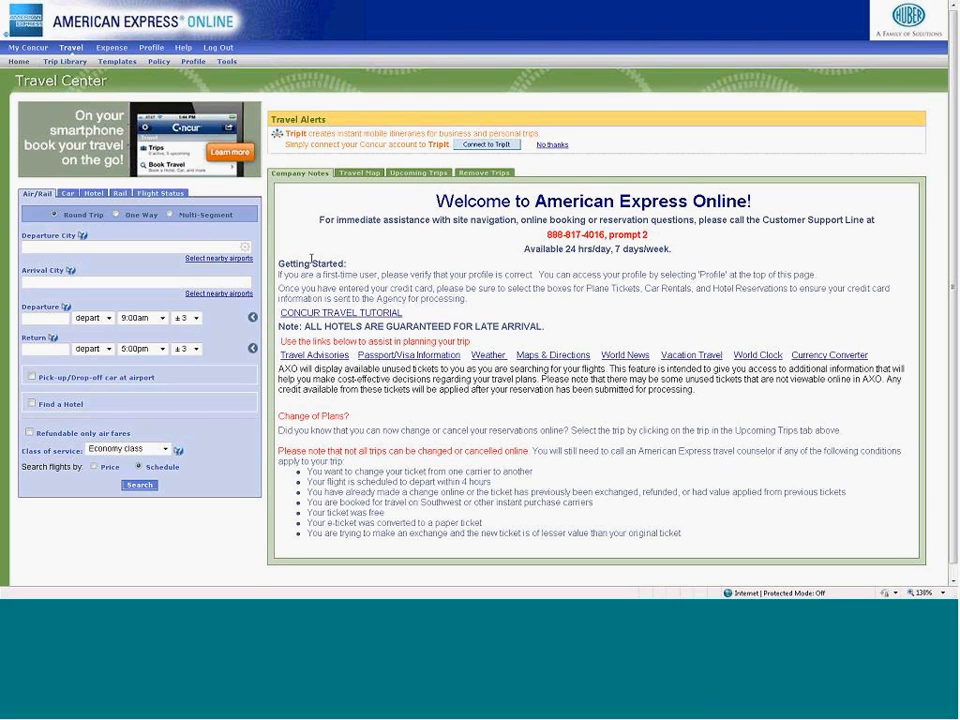
# - Look at the Travel Center's US/Canada travel map, company notes and car rental search form
pyautogui.click(358, 174)
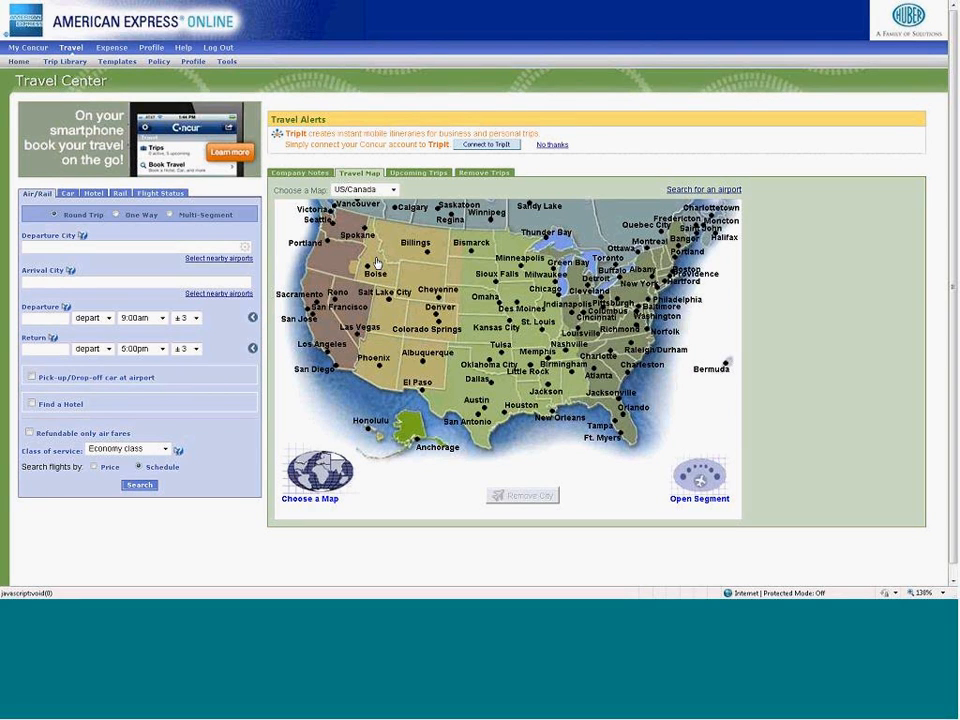
pyautogui.click(299, 173)
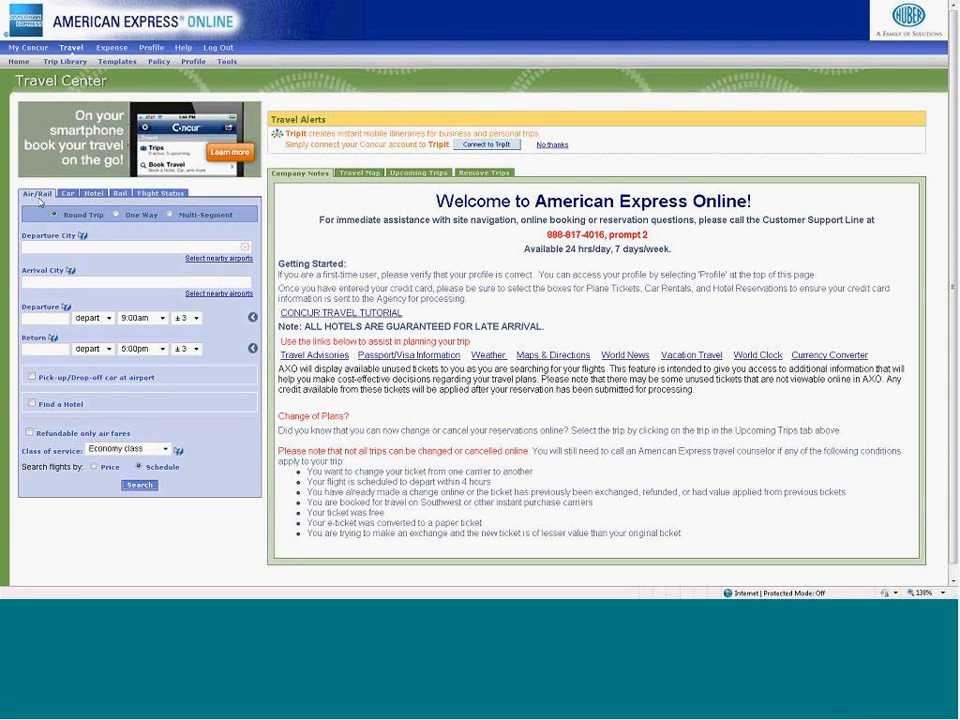
pyautogui.click(77, 408)
pyautogui.click(68, 194)
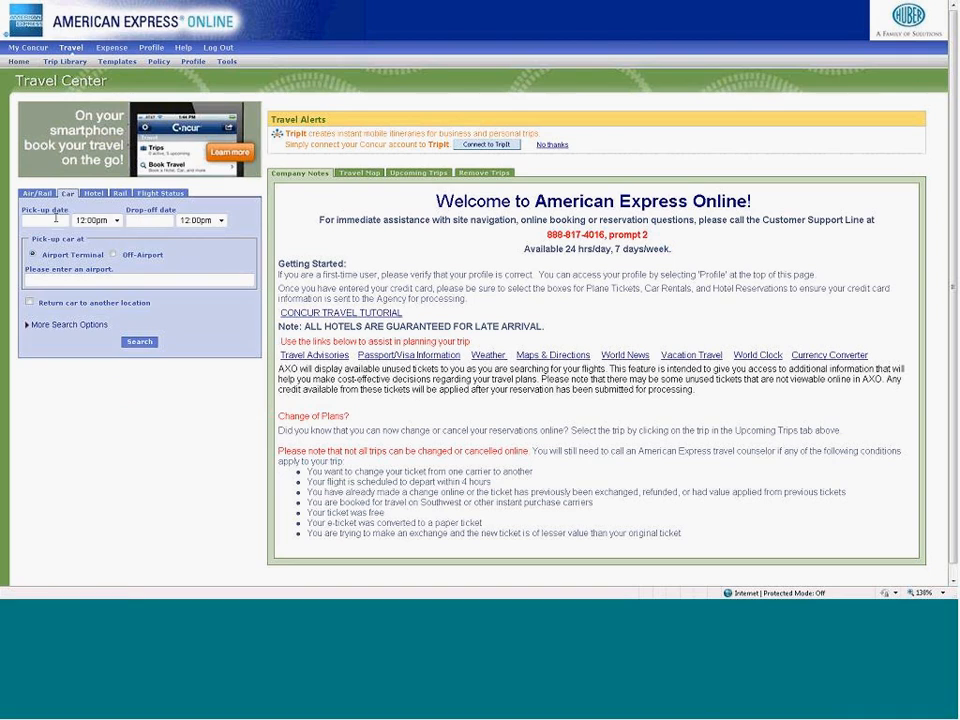
# - Set up a round-trip flight search from Newark Intl Arpt (EWR) to Hartsfield Intl Arpt in Atlanta (ATL)
pyautogui.click(37, 195)
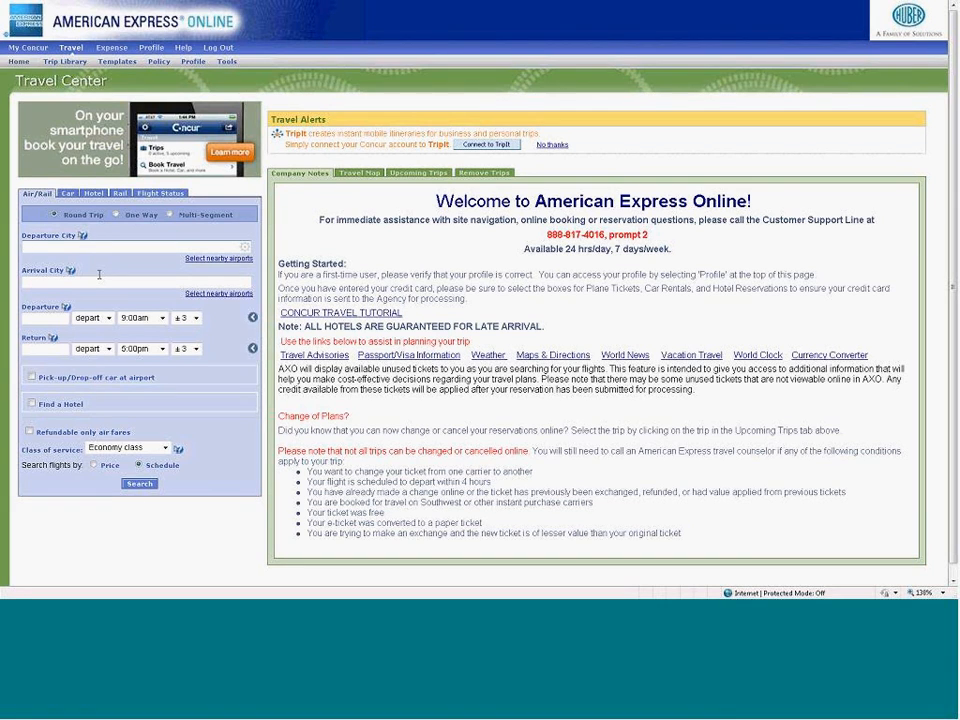
pyautogui.write('newark')
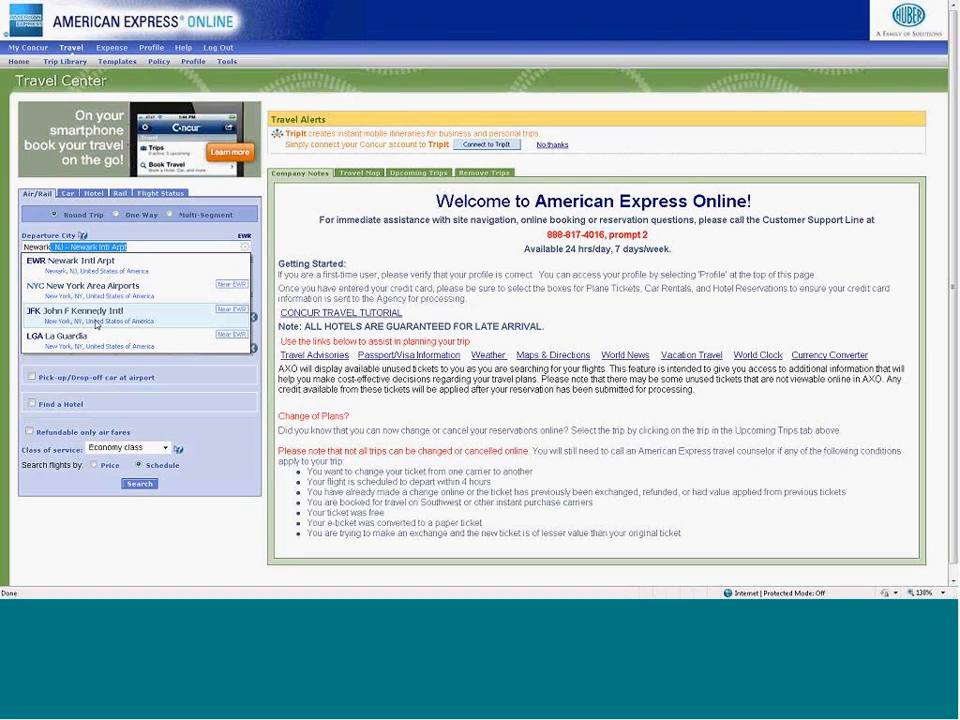
pyautogui.click(97, 266)
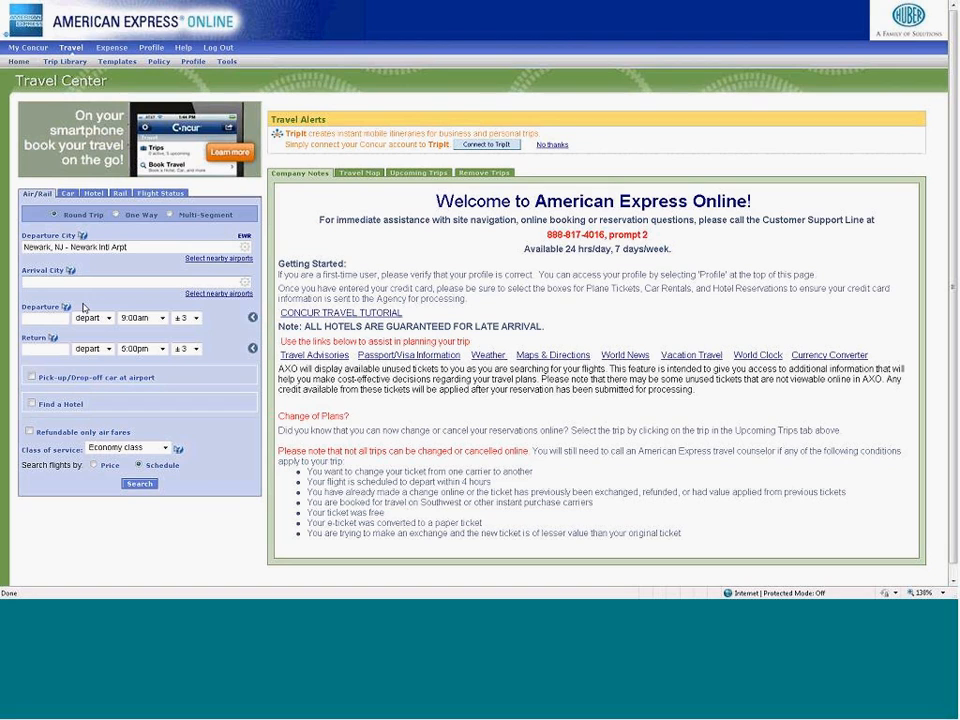
pyautogui.write('ATL')
pyautogui.click(83, 298)
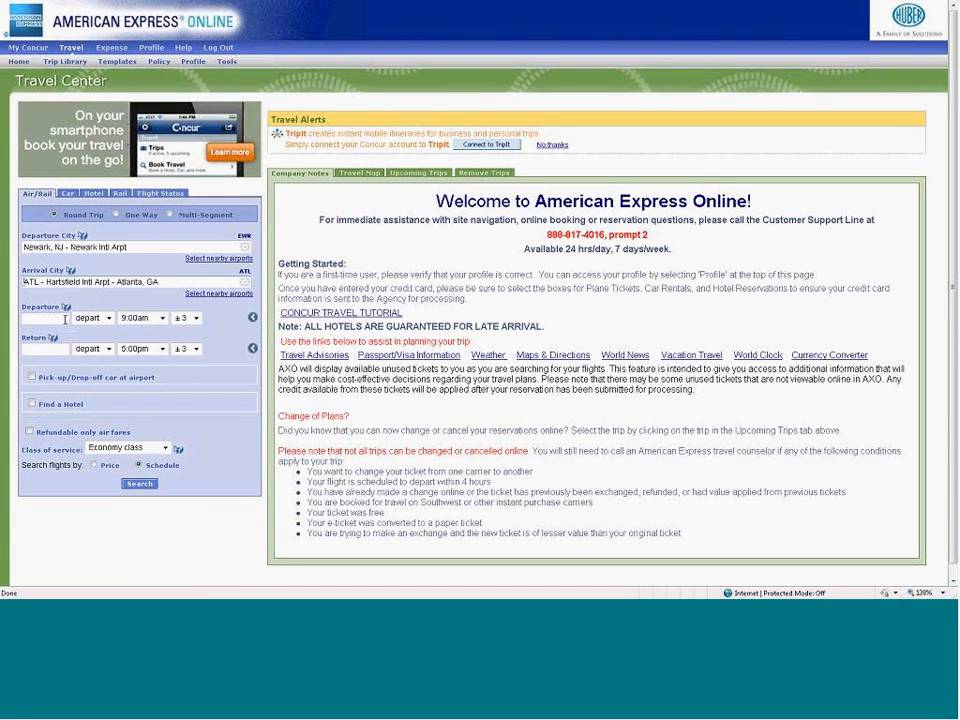
# - Set the departure date to 11/19/2012 and review its arrive/depart, time and time-window choices, keeping depart, 9:00am and ±3
pyautogui.click(61, 318)
pyautogui.click(107, 330)
pyautogui.click(107, 330)
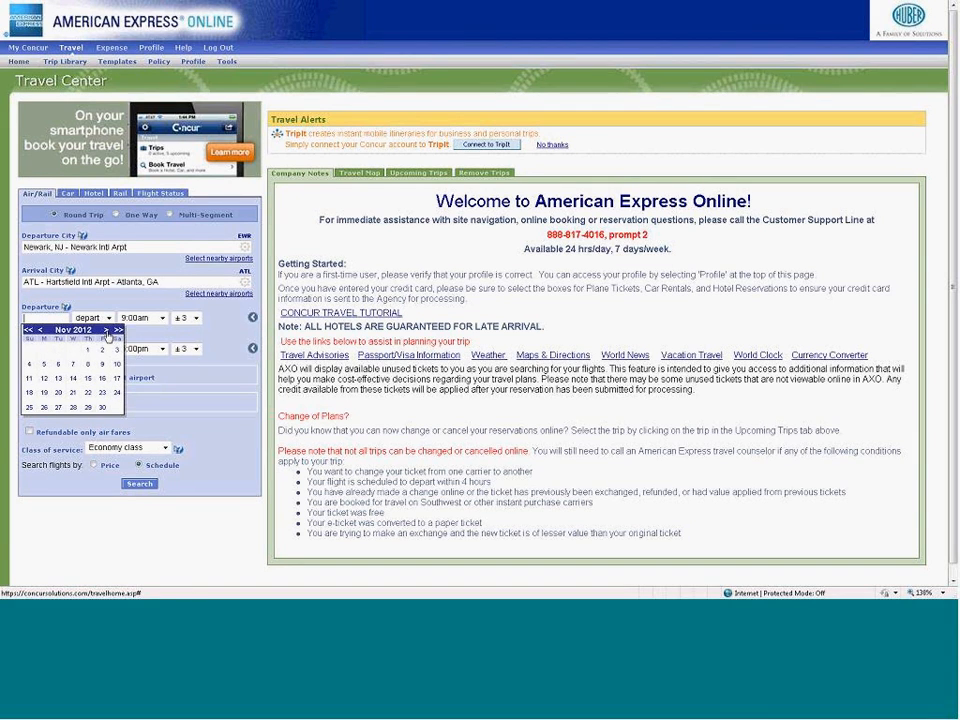
pyautogui.click(44, 392)
pyautogui.click(108, 318)
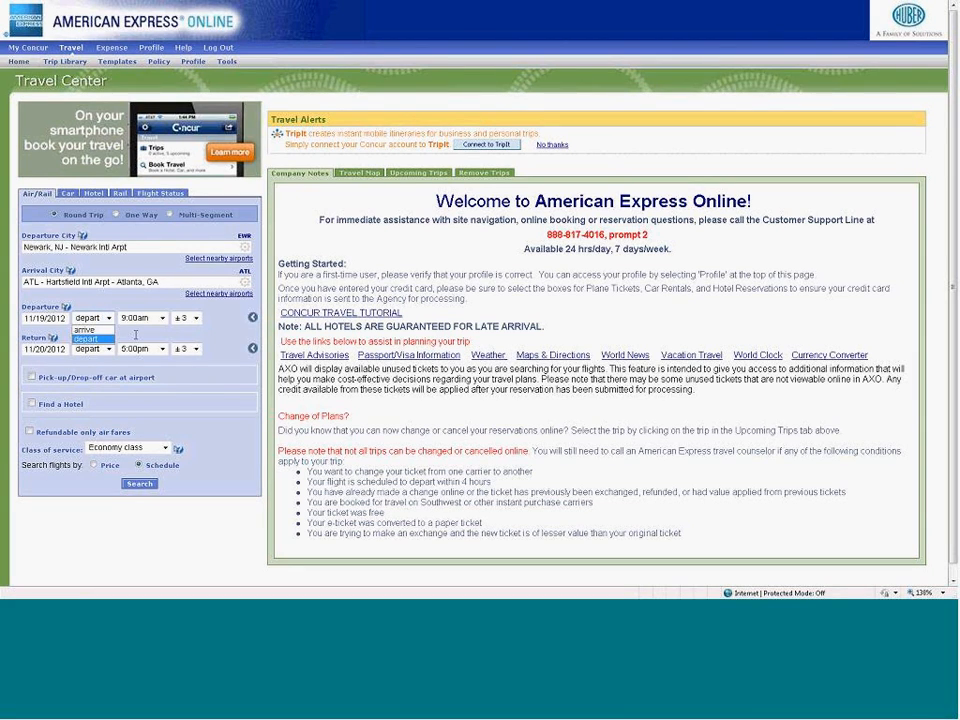
pyautogui.click(162, 318)
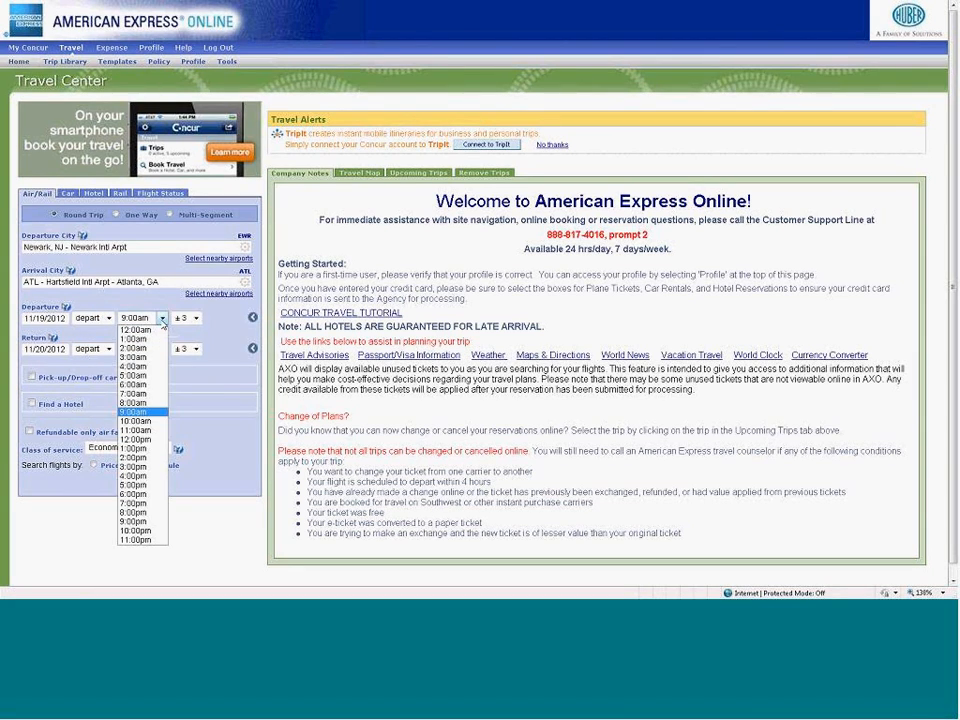
pyautogui.click(163, 318)
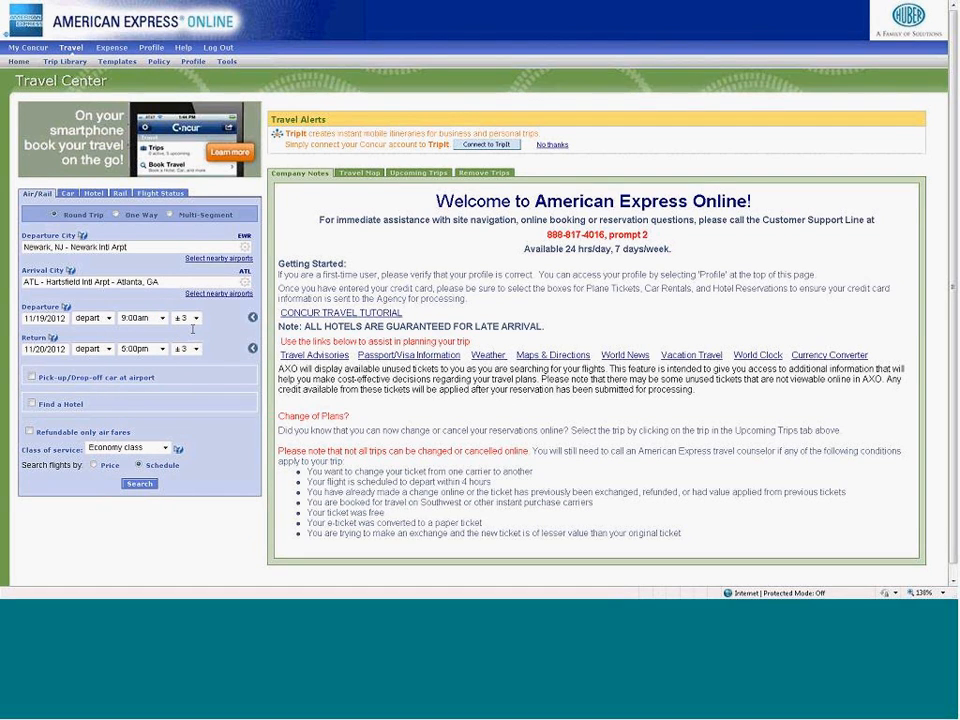
pyautogui.click(197, 318)
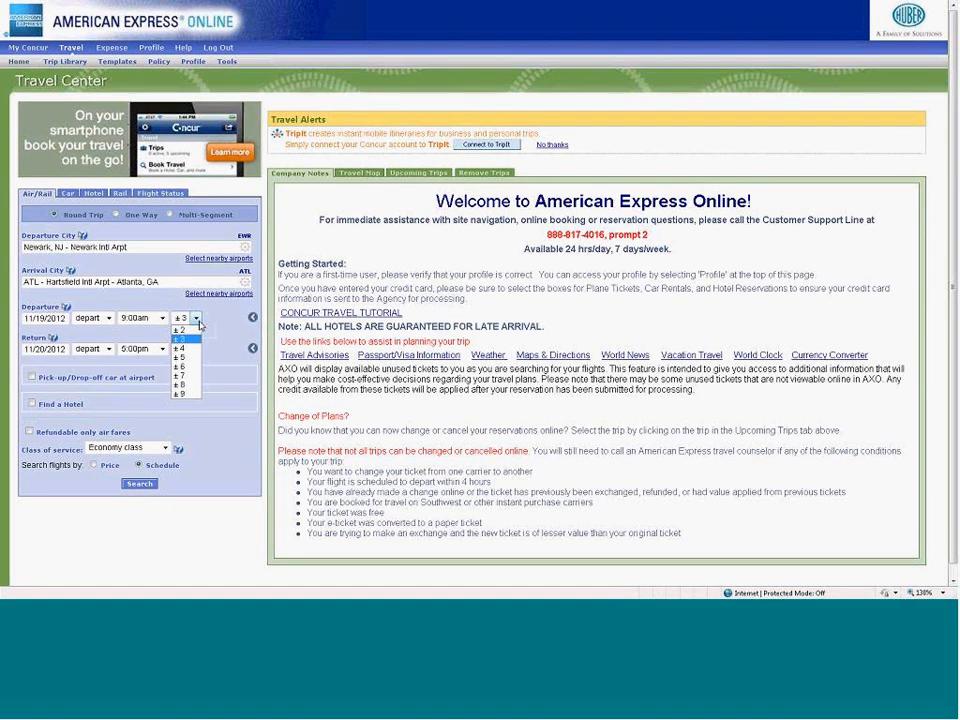
pyautogui.click(122, 334)
# - Set the return date to 11/21/2012 and include an airport car rental and a hotel in the search
pyautogui.click(49, 348)
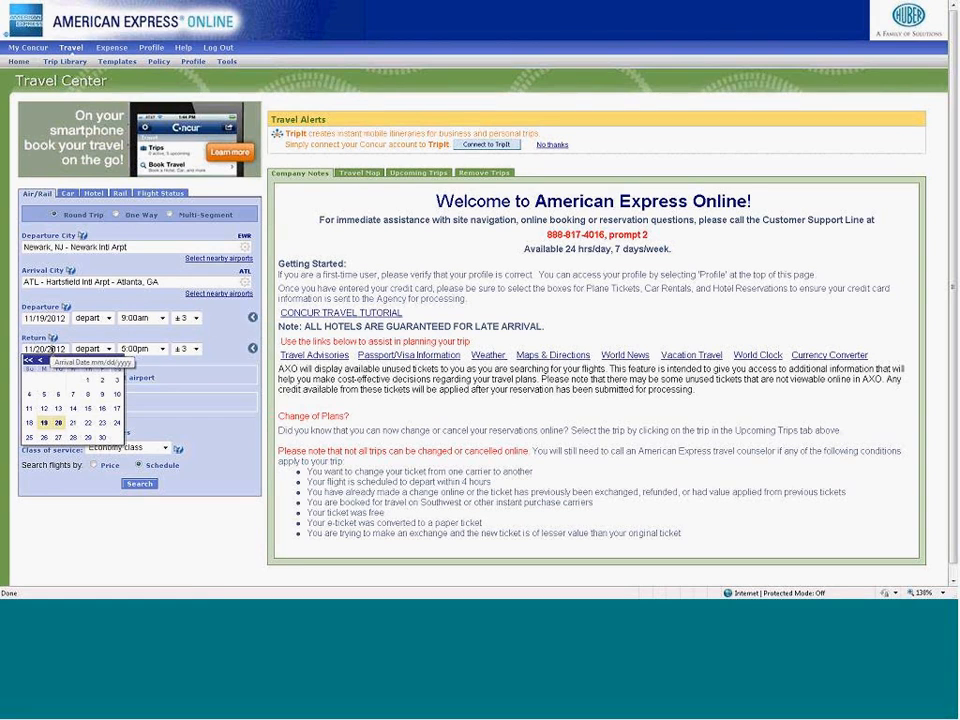
pyautogui.click(73, 422)
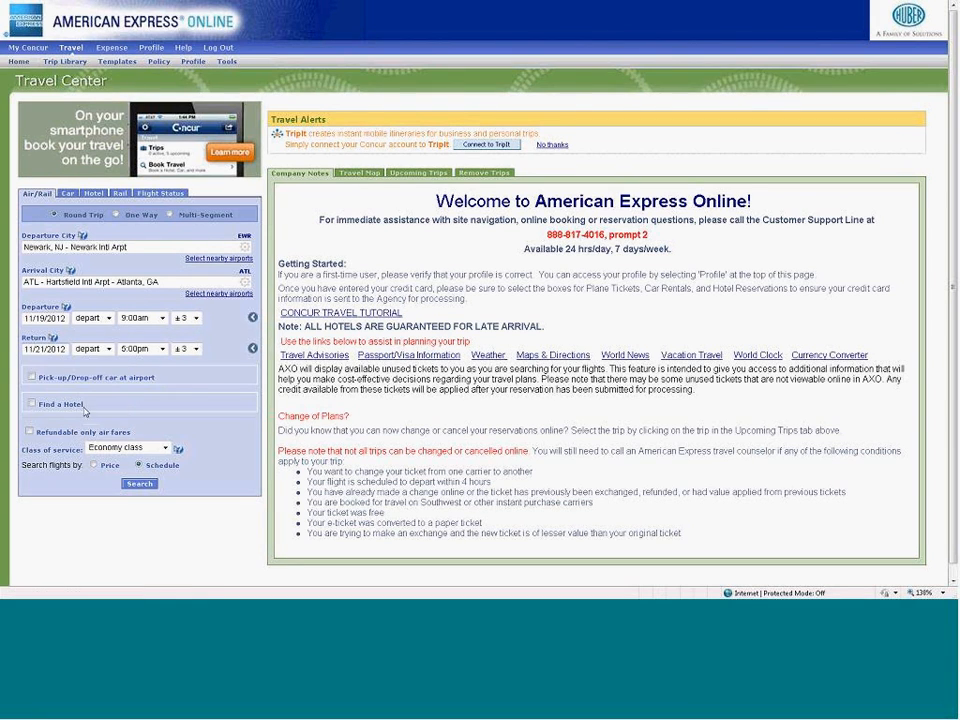
pyautogui.click(31, 377)
pyautogui.click(31, 403)
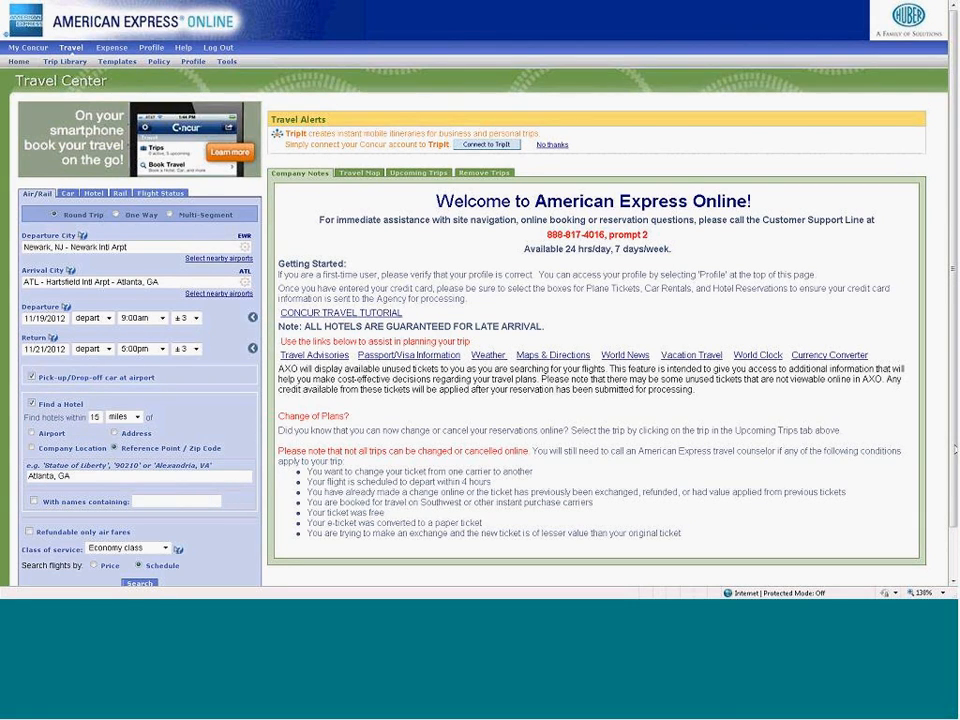
# - Try basing the hotel search on an address and on the company location Huber Engineered Materials Kennesaw
pyautogui.scroll(-1, 909, 453)
pyautogui.scroll(-3, 821, 553)
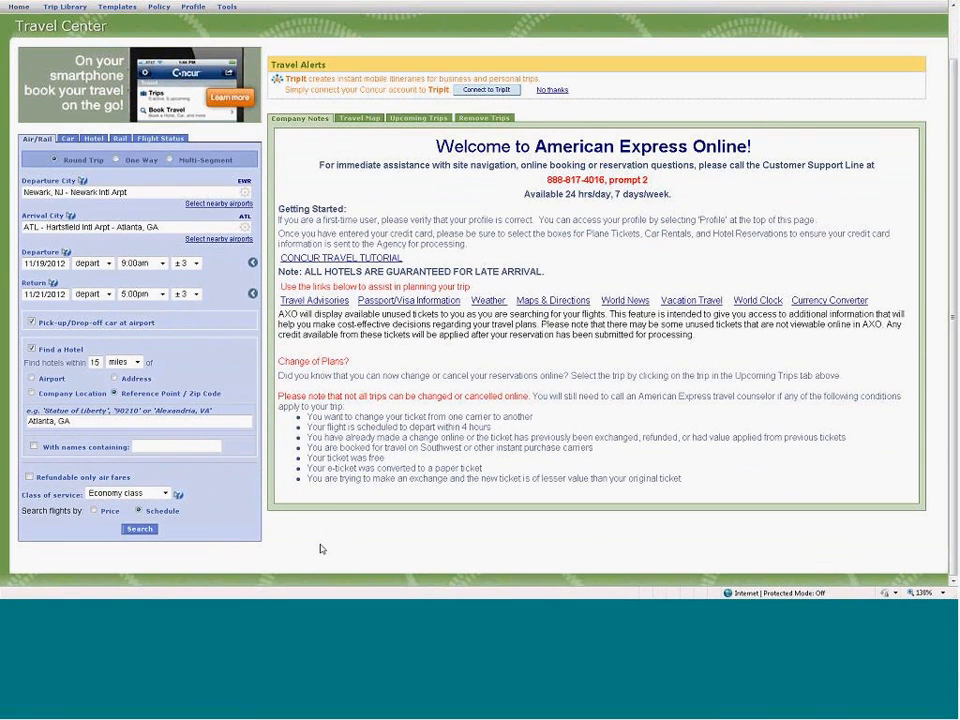
pyautogui.click(113, 379)
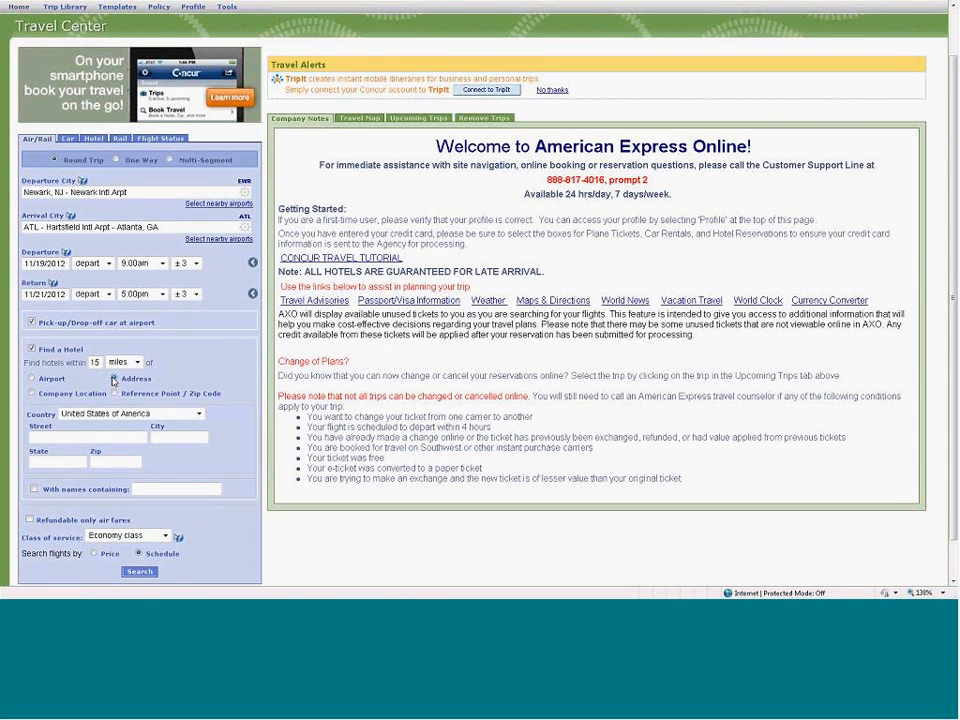
pyautogui.click(31, 394)
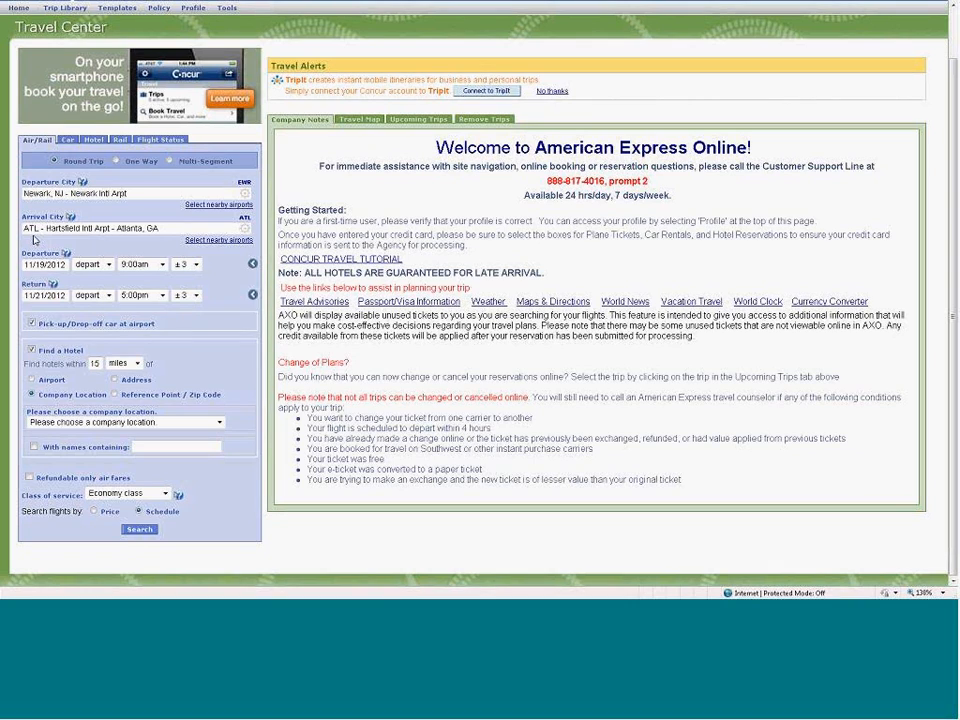
pyautogui.click(221, 423)
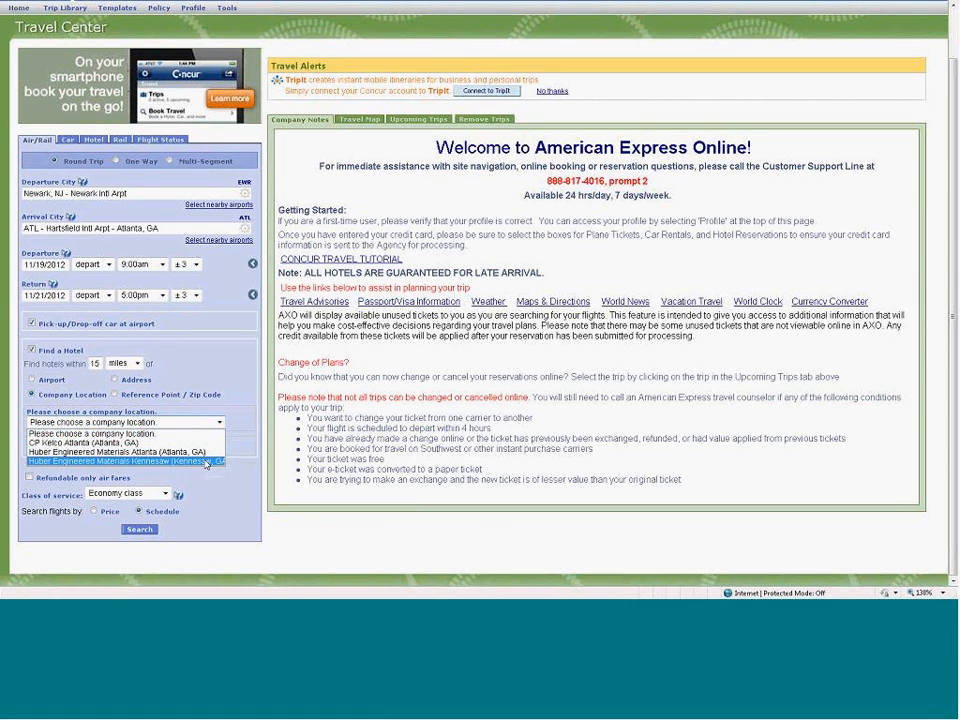
pyautogui.click(212, 461)
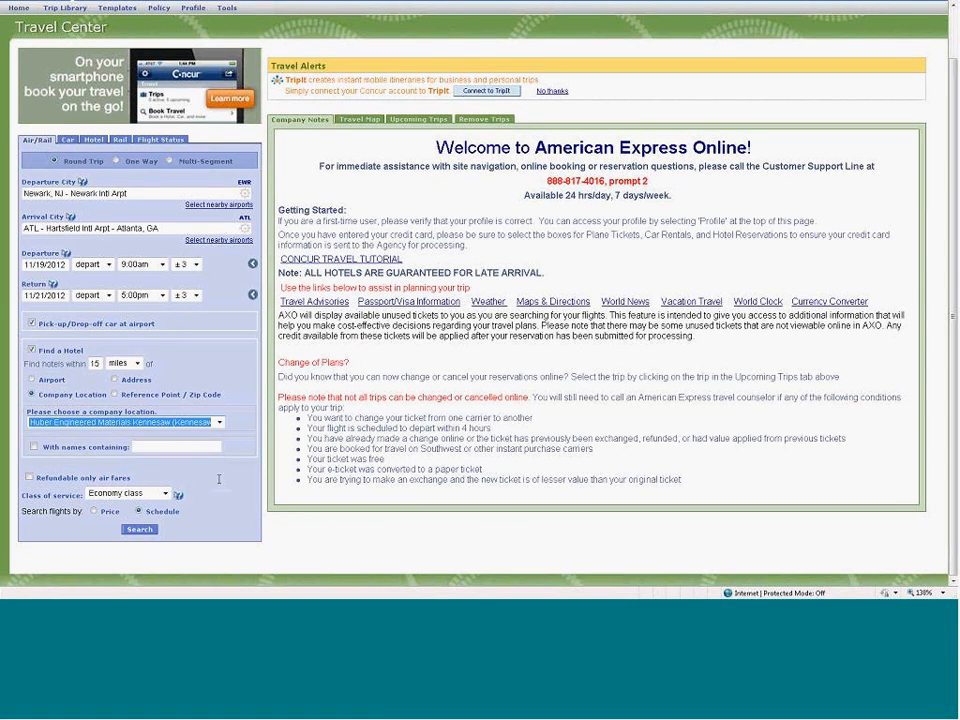
# - Base the hotel search on the ATL airport and run the flight search by price
pyautogui.click(32, 380)
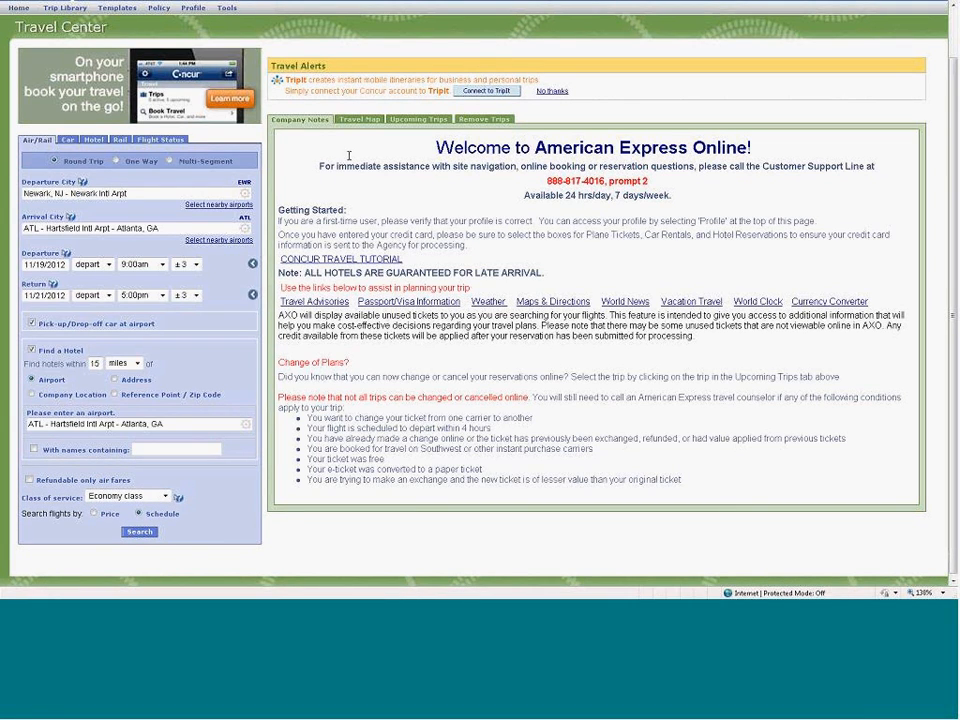
pyautogui.moveTo(434, 5)
pyautogui.scroll(5, 797, 86)
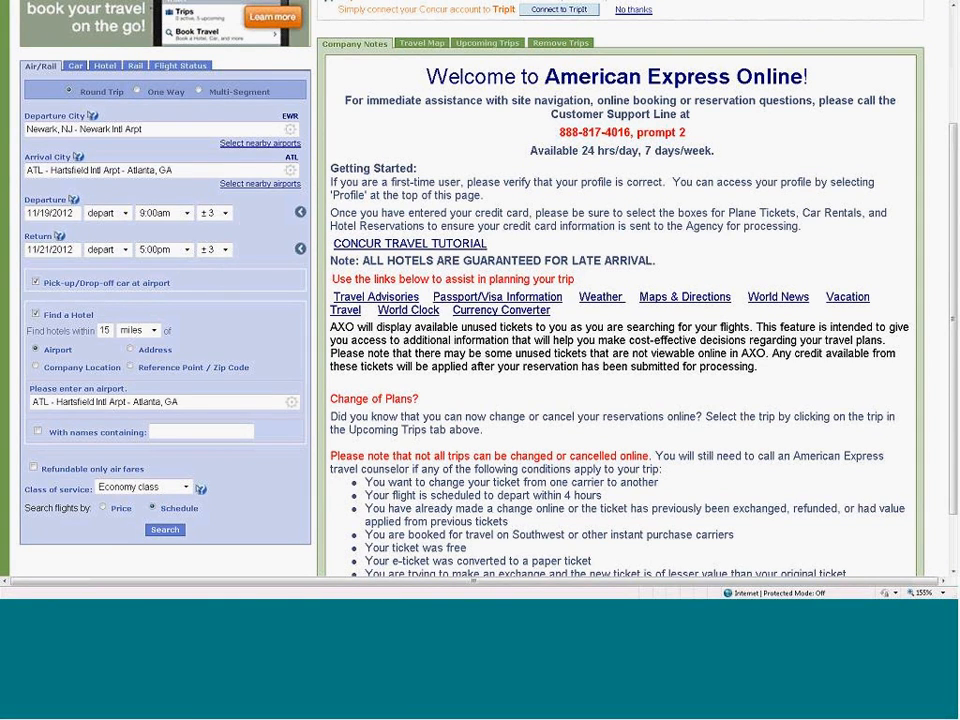
pyautogui.moveTo(953, 360); pyautogui.dragTo(953, 390)
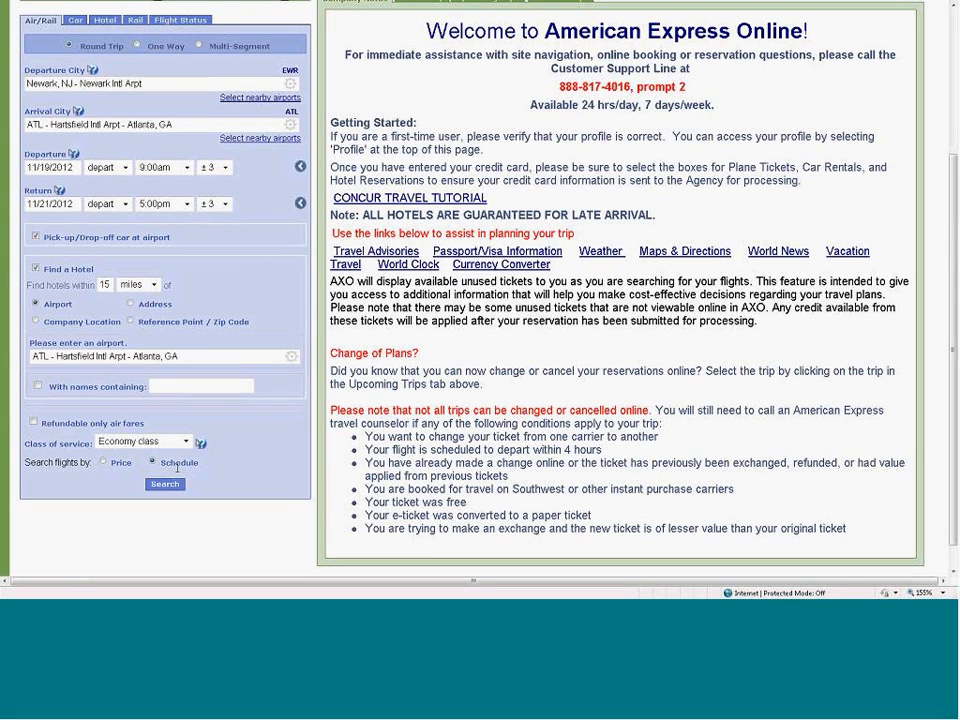
pyautogui.click(102, 462)
pyautogui.click(165, 484)
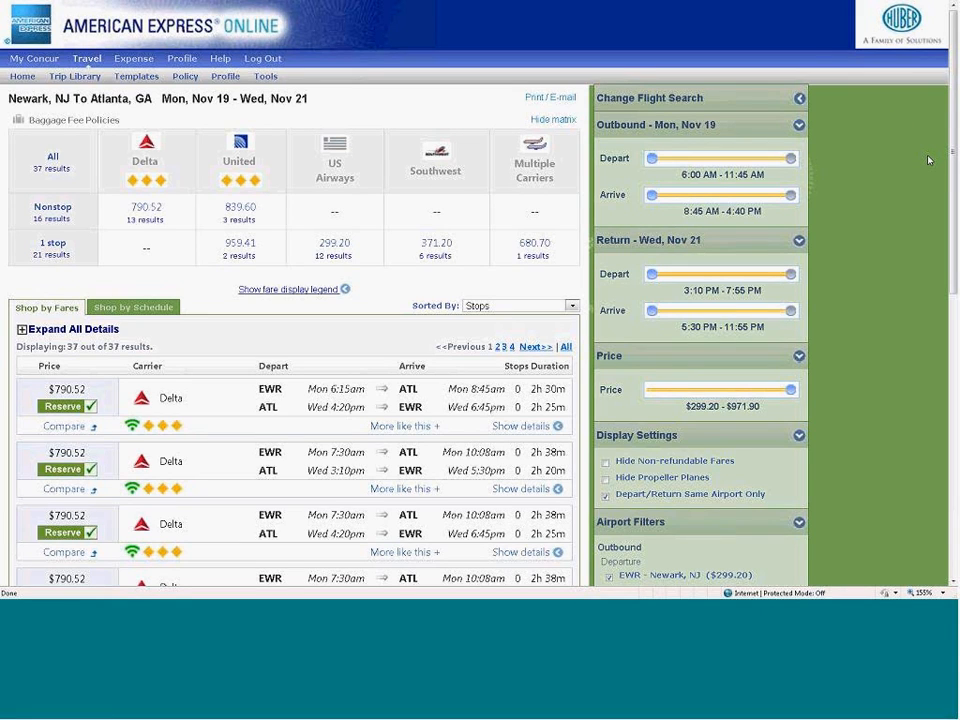
# - Look at the flight search change form, and collapse it along with the outbound, return and price filters
pyautogui.click(799, 99)
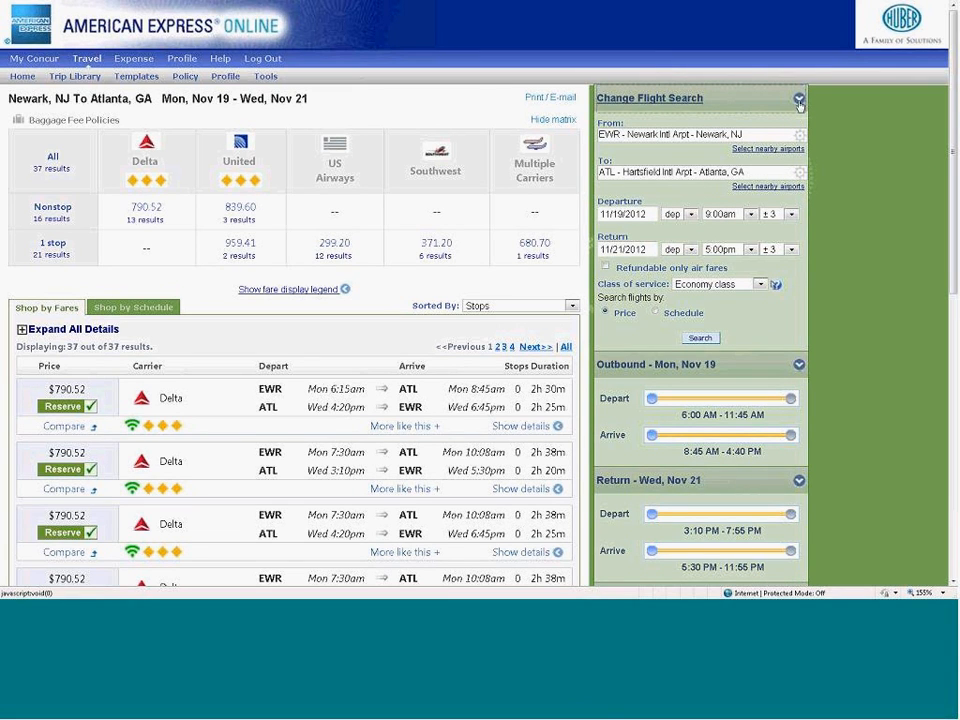
pyautogui.click(799, 98)
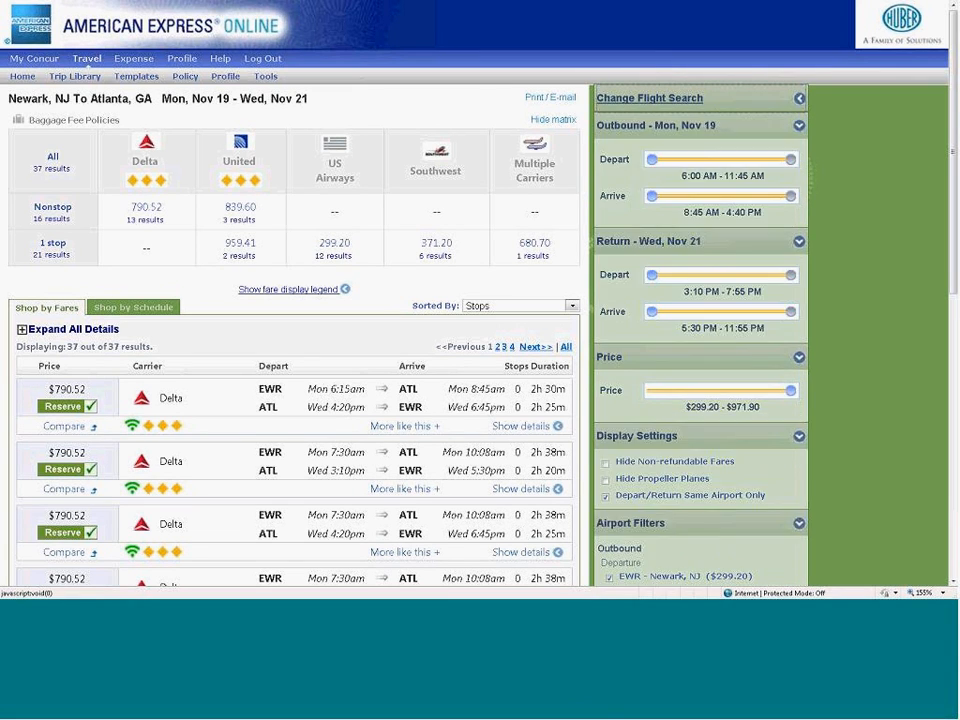
pyautogui.click(799, 127)
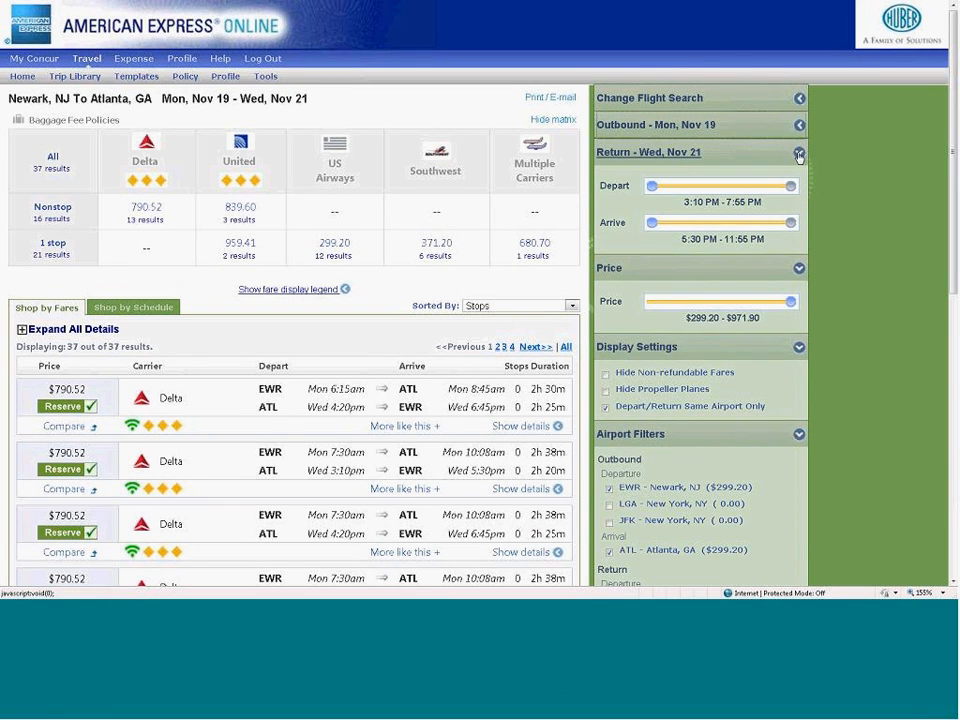
pyautogui.click(799, 151)
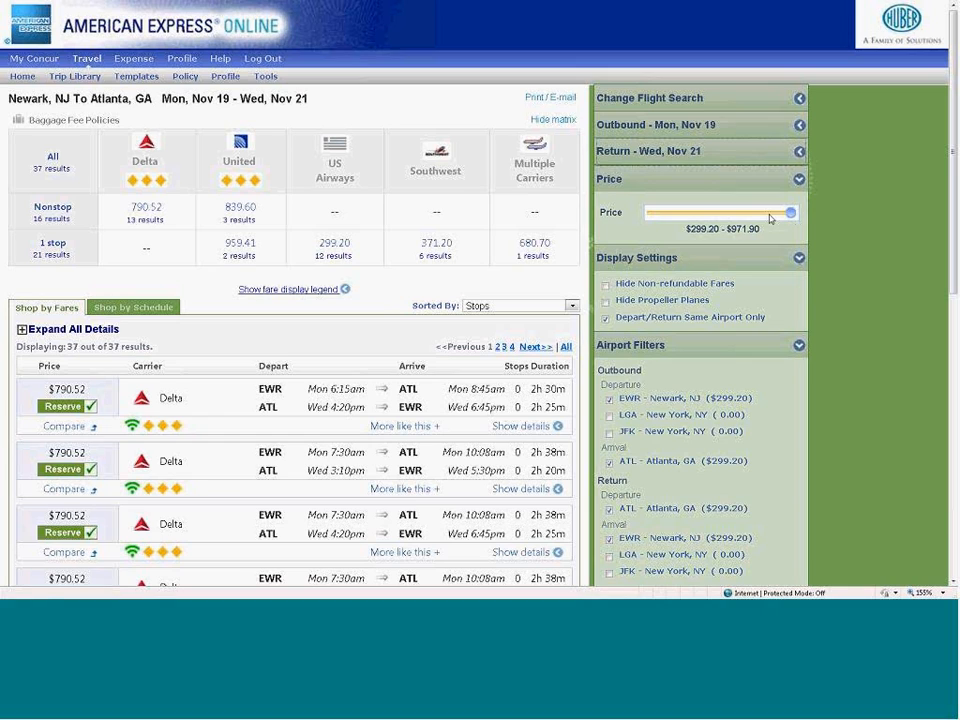
pyautogui.click(799, 179)
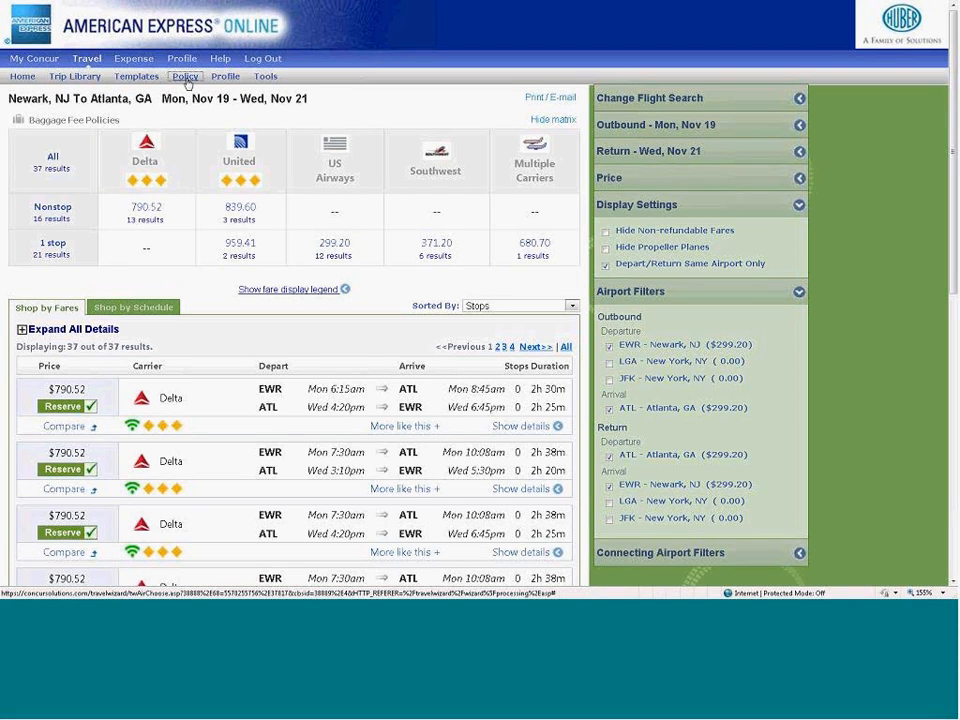
# - Read the company's travel policy for flights, cars and hotels, and close it
pyautogui.click(186, 77)
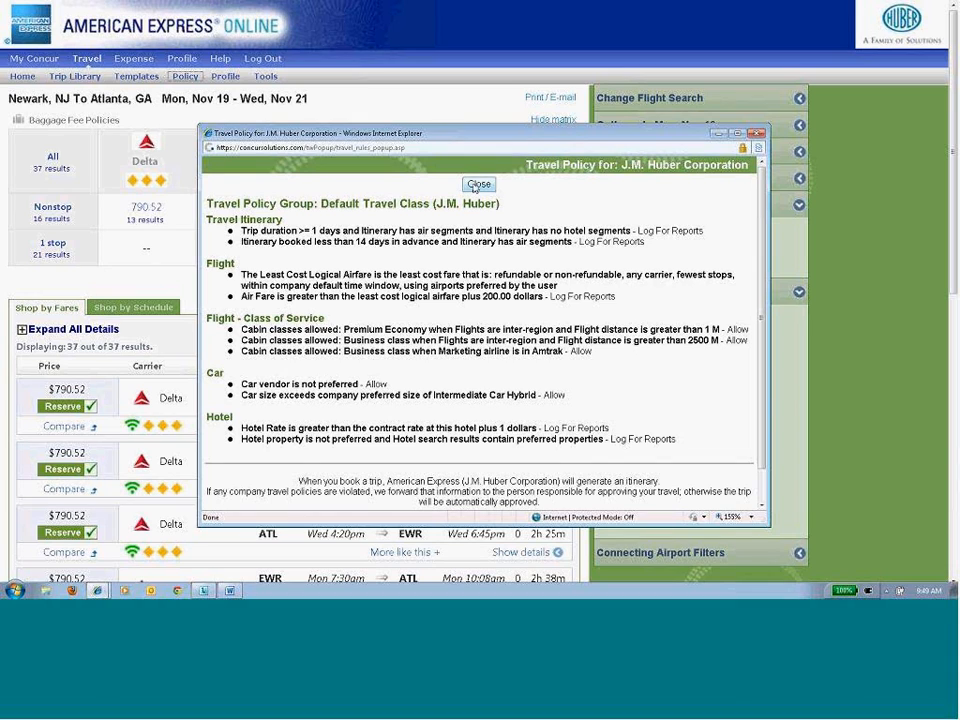
pyautogui.click(477, 185)
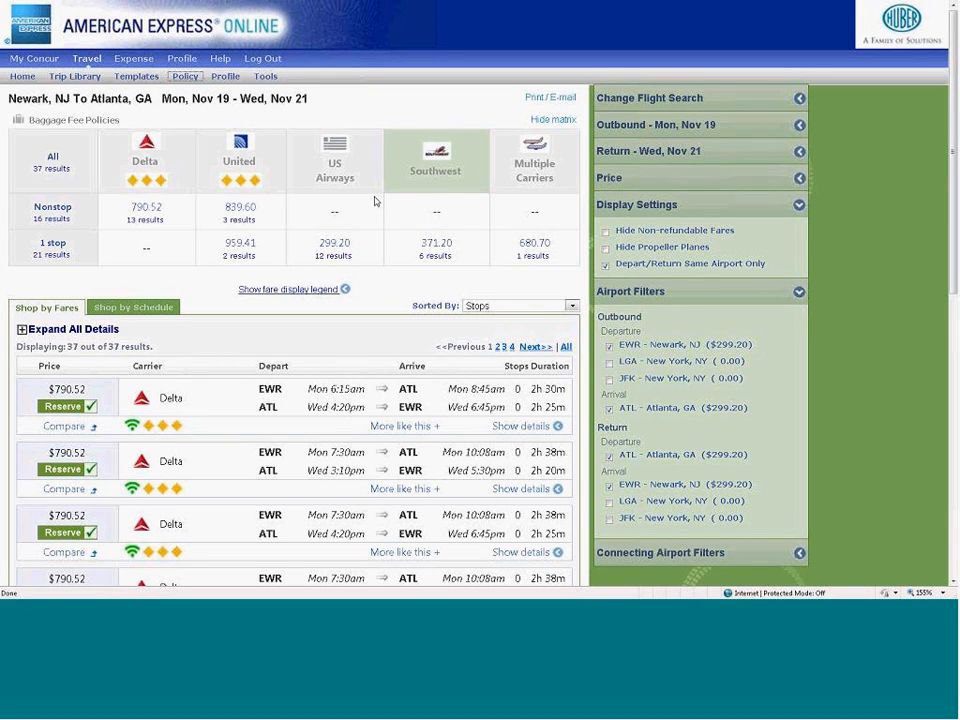
# - Filter the flight results to United and check the similar-flight options for the first itinerary
pyautogui.click(244, 171)
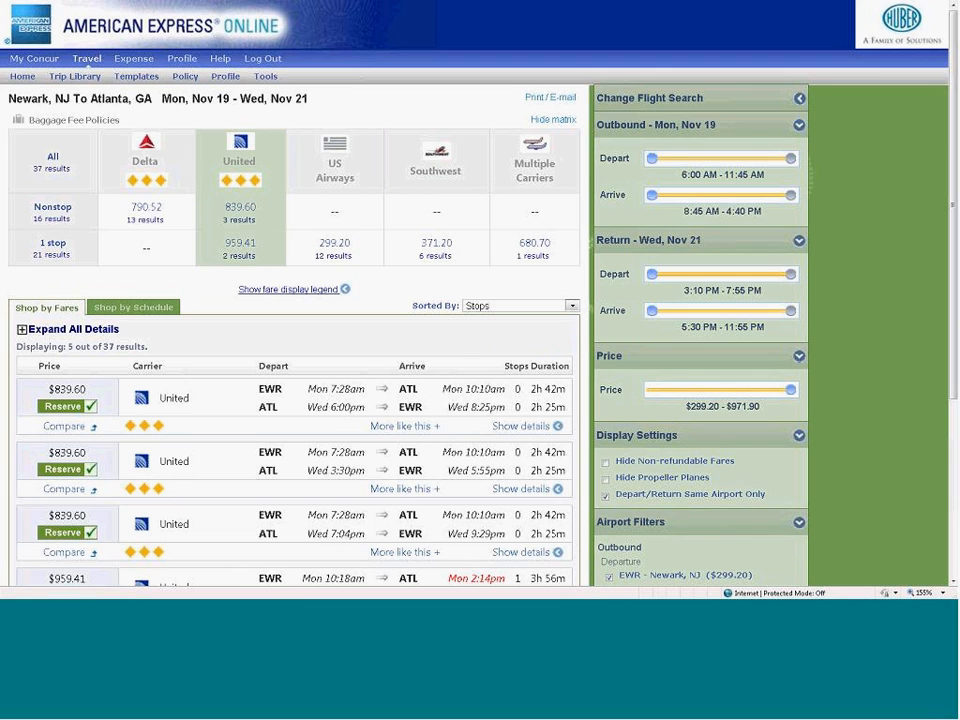
pyautogui.scroll(-4, 430, 236)
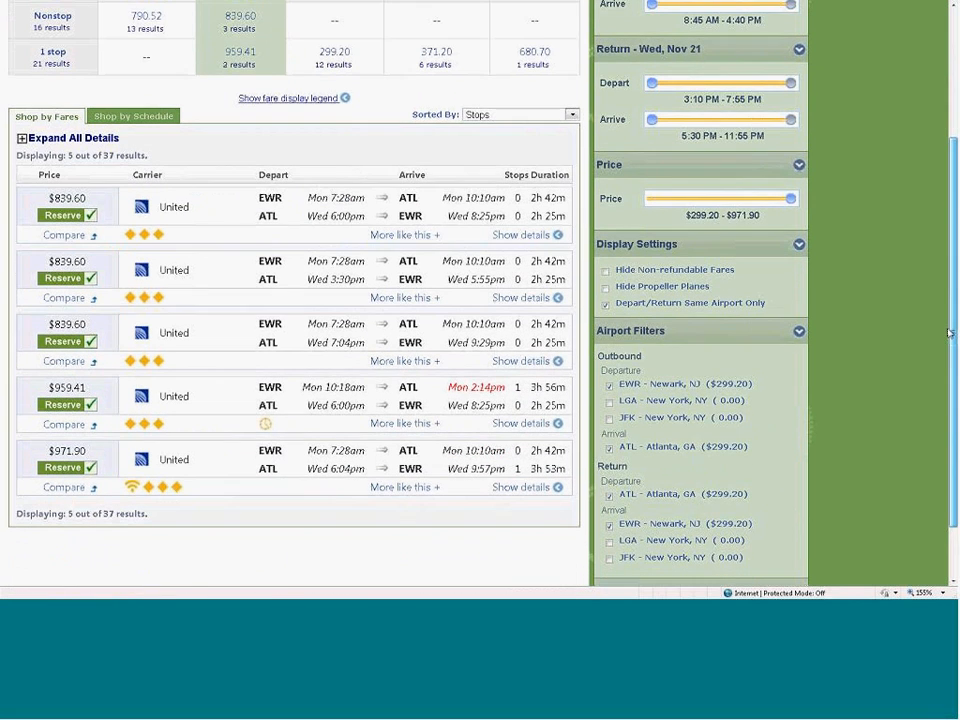
pyautogui.click(407, 240)
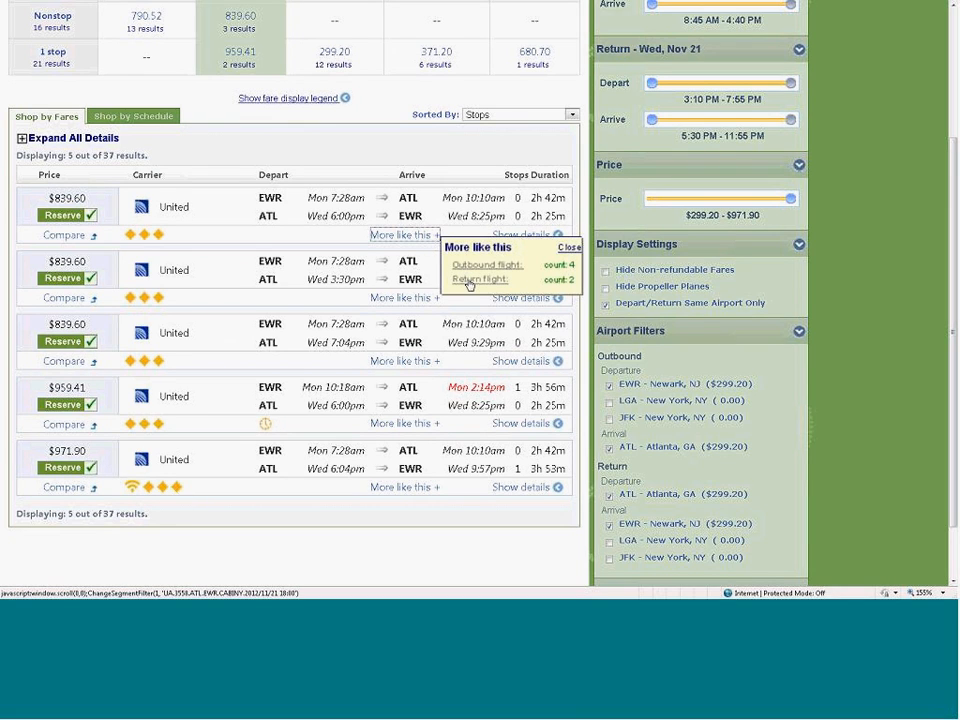
pyautogui.click(566, 248)
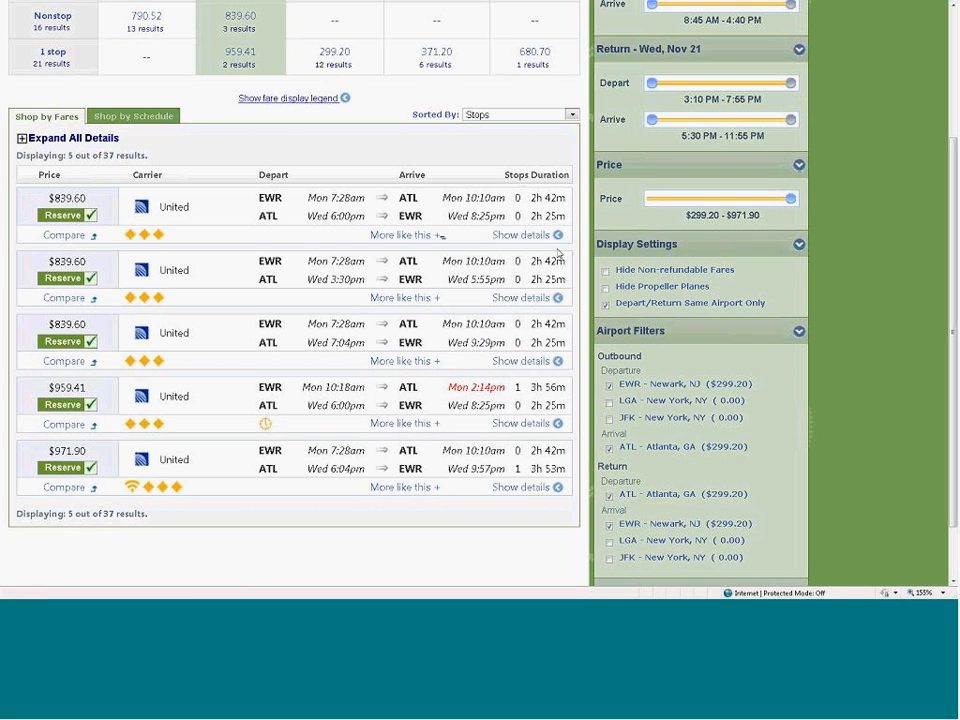
# - Expand the first United itinerary, leaving Monday 7:28am and returning Wednesday 6:00pm, and reserve it, accepting the non-refundable ticket terms
pyautogui.click(535, 238)
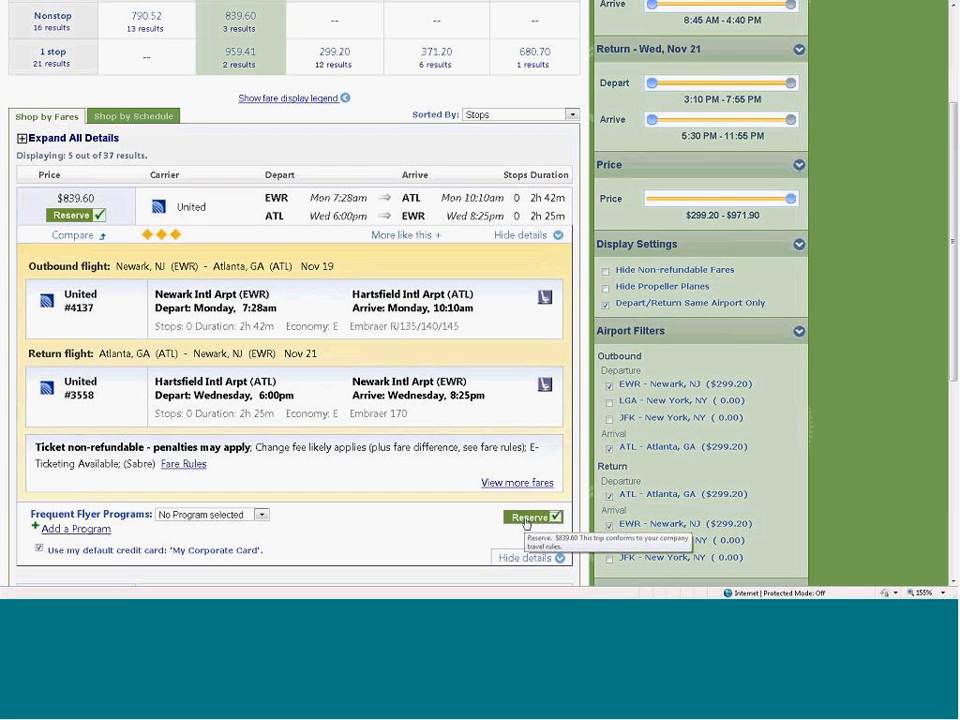
pyautogui.click(527, 518)
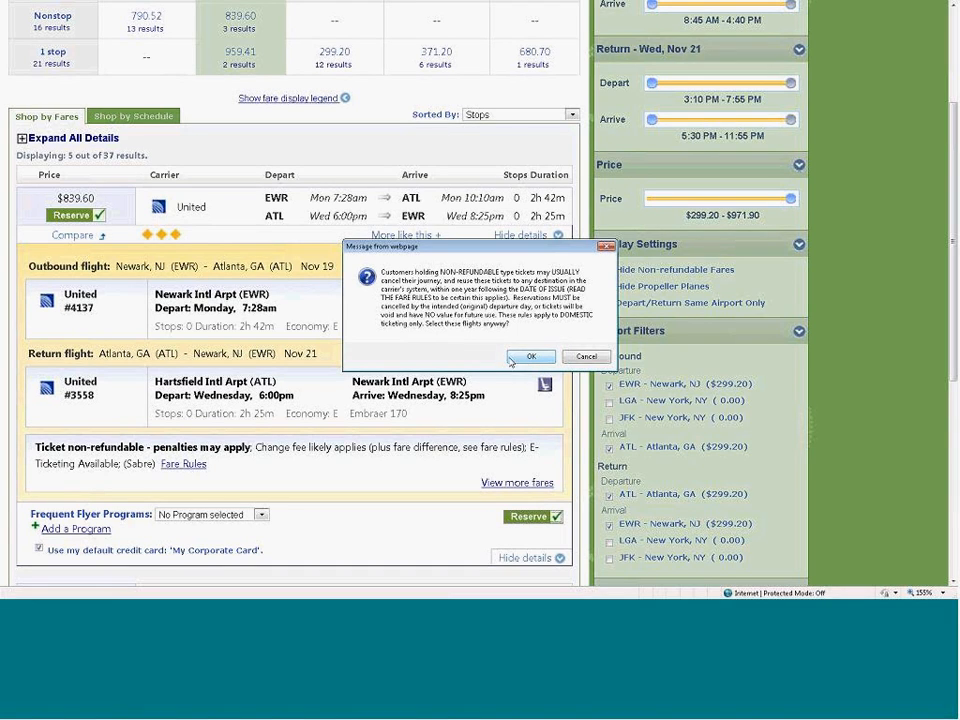
pyautogui.click(526, 359)
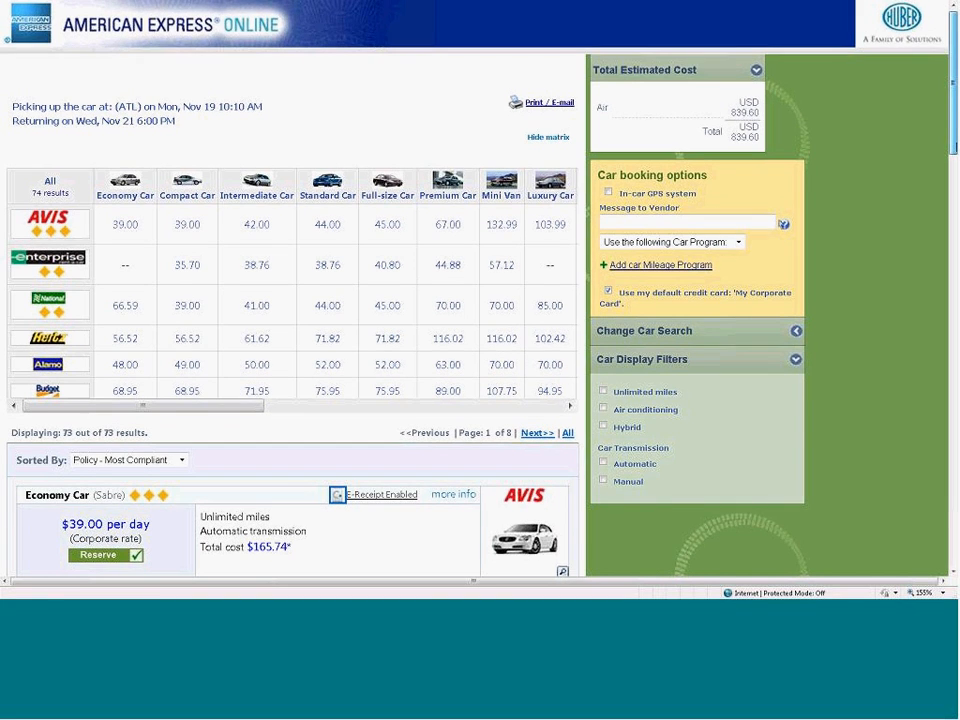
# - Reserve the Avis economy car at the $39.00 per day corporate rate
pyautogui.scroll(-2, 475, 320)
pyautogui.scroll(-1, 475, 320)
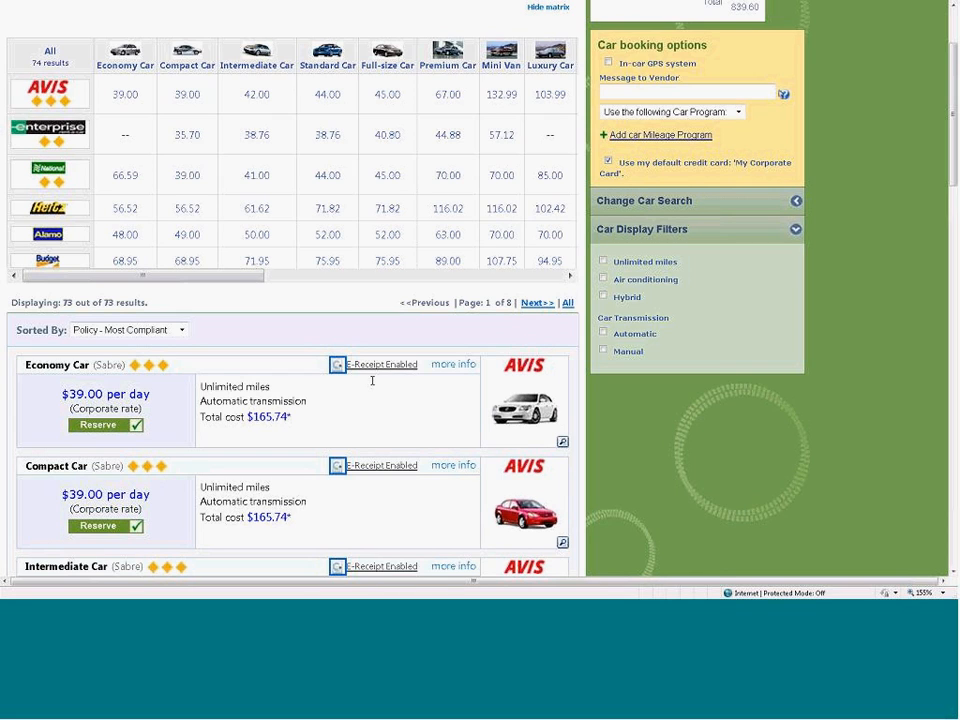
pyautogui.click(102, 428)
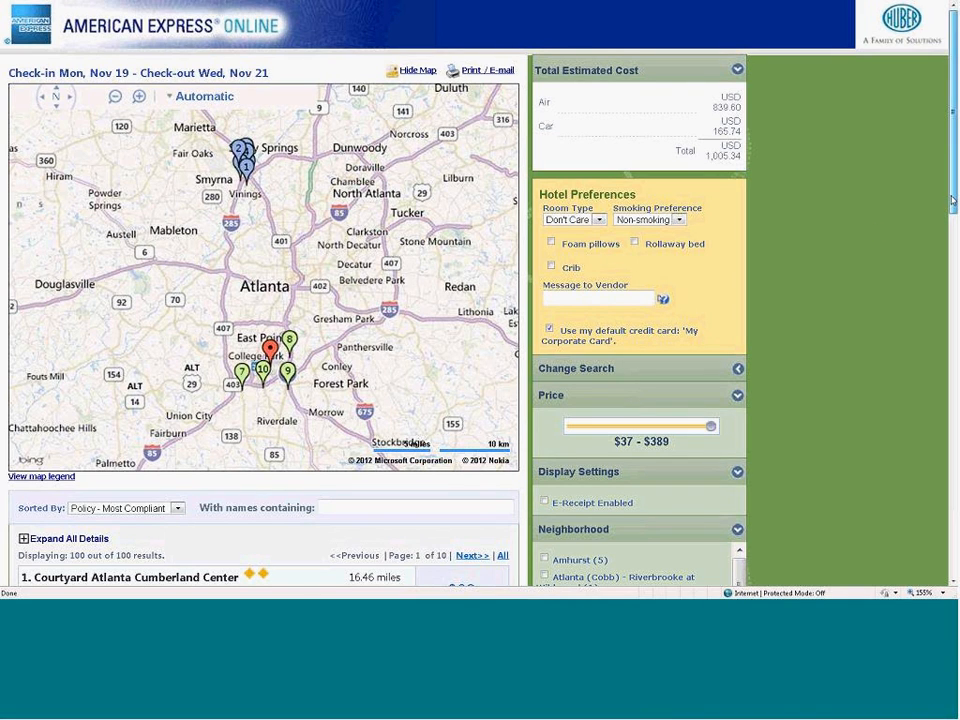
# - Hide the hotel map and collapse the Neighborhood, Hotel chain and Hotel Amenities filters
pyautogui.moveTo(952, 201)
pyautogui.mouseDown()
pyautogui.moveTo(951, 250)
pyautogui.moveTo(946, 190)
pyautogui.mouseUp()
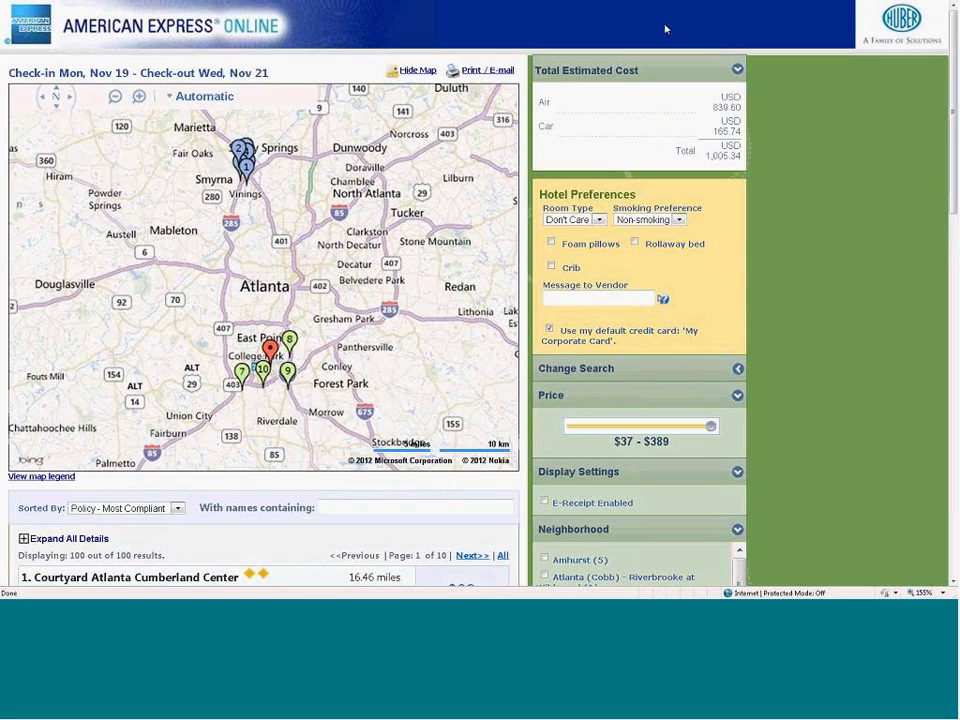
pyautogui.click(419, 69)
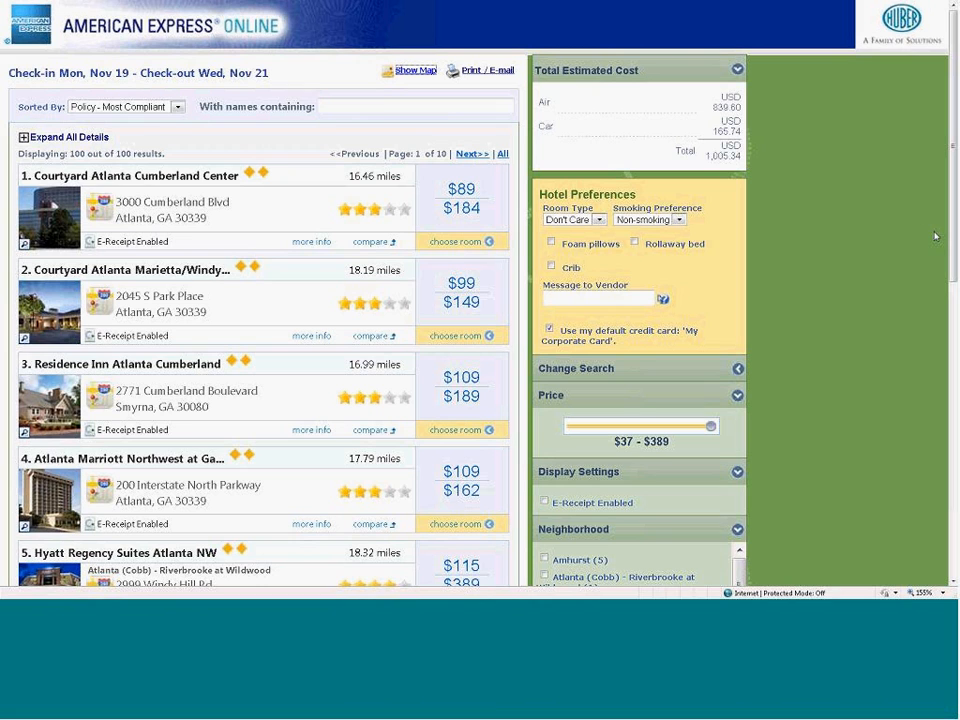
pyautogui.scroll(-2, 955, 215)
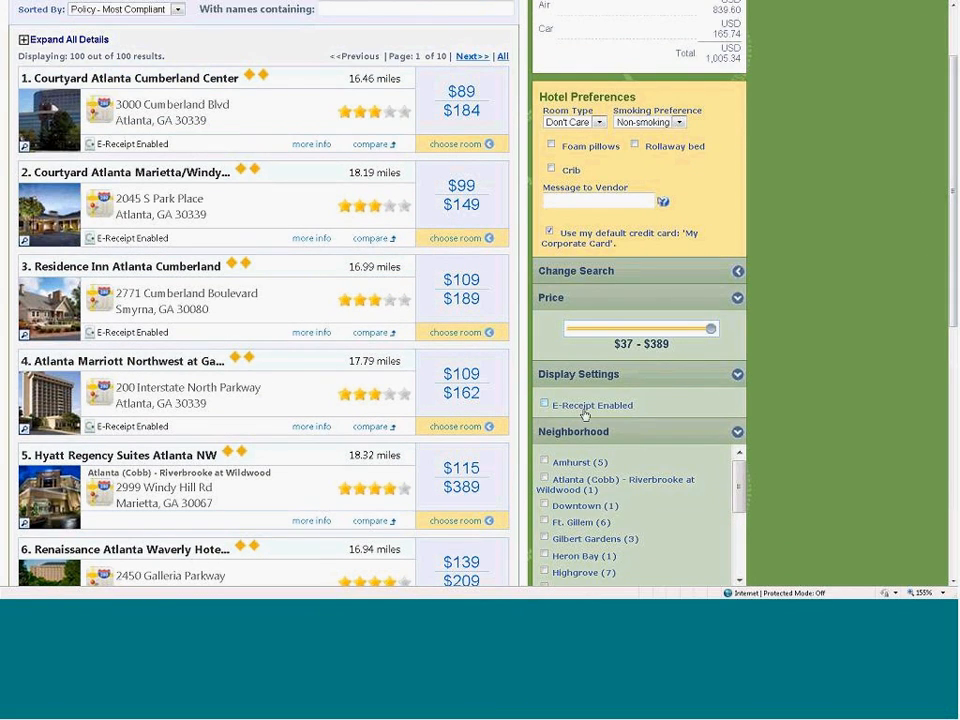
pyautogui.click(738, 434)
pyautogui.click(739, 460)
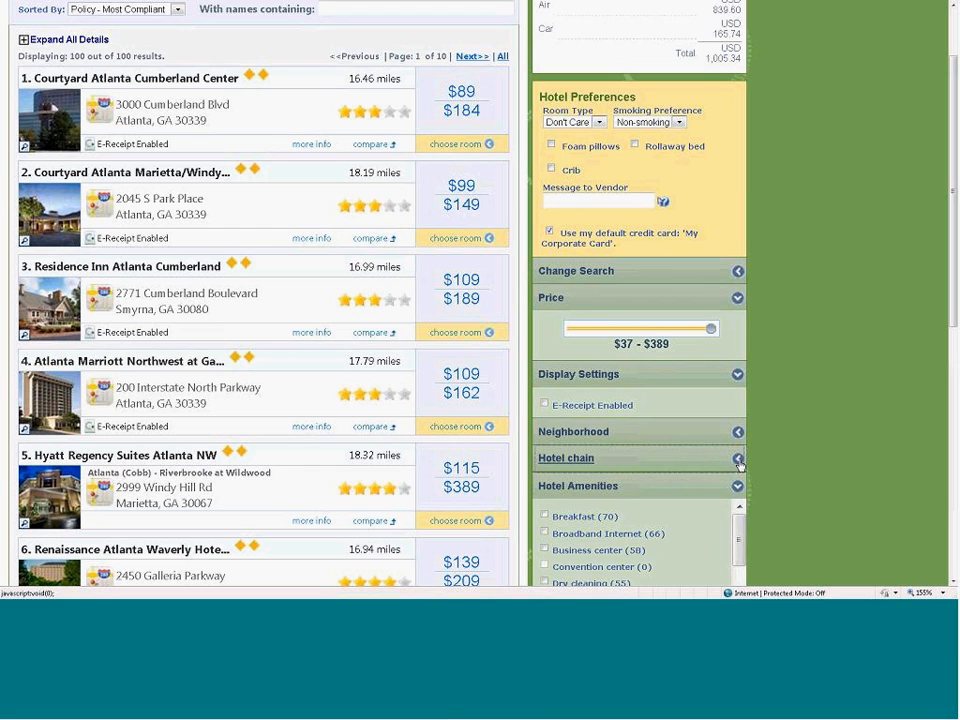
pyautogui.click(739, 489)
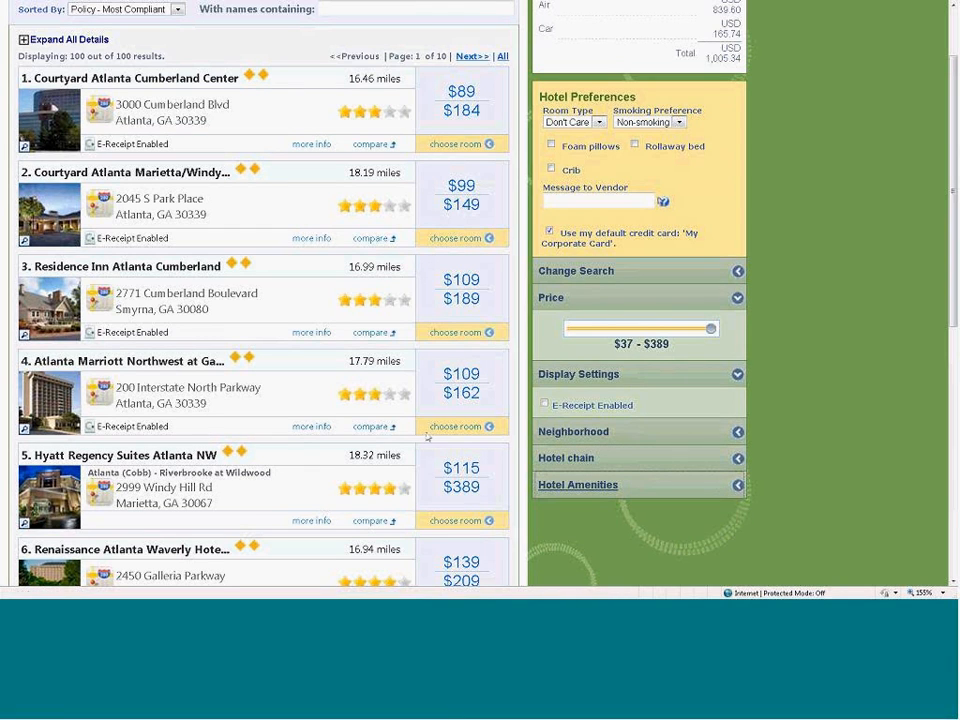
# - Reserve the $99 Huber-rate room with 1 King and sofabed at Courtyard Atlanta Marietta/Windy Hill, agreeing to the hotel's rate rules and cancellation policy
pyautogui.click(436, 240)
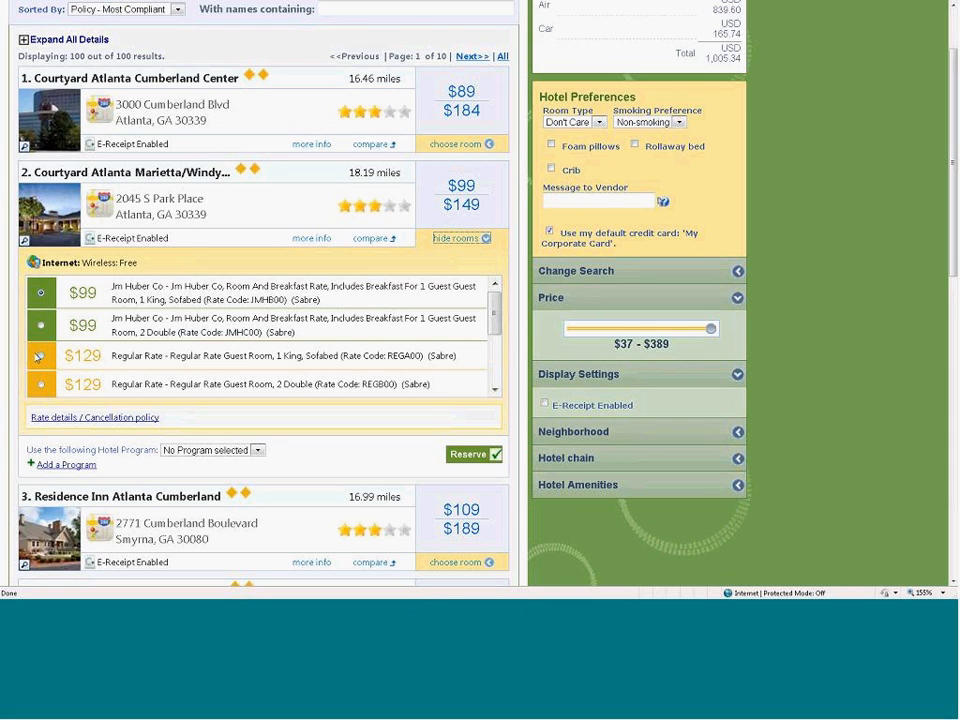
pyautogui.click(40, 356)
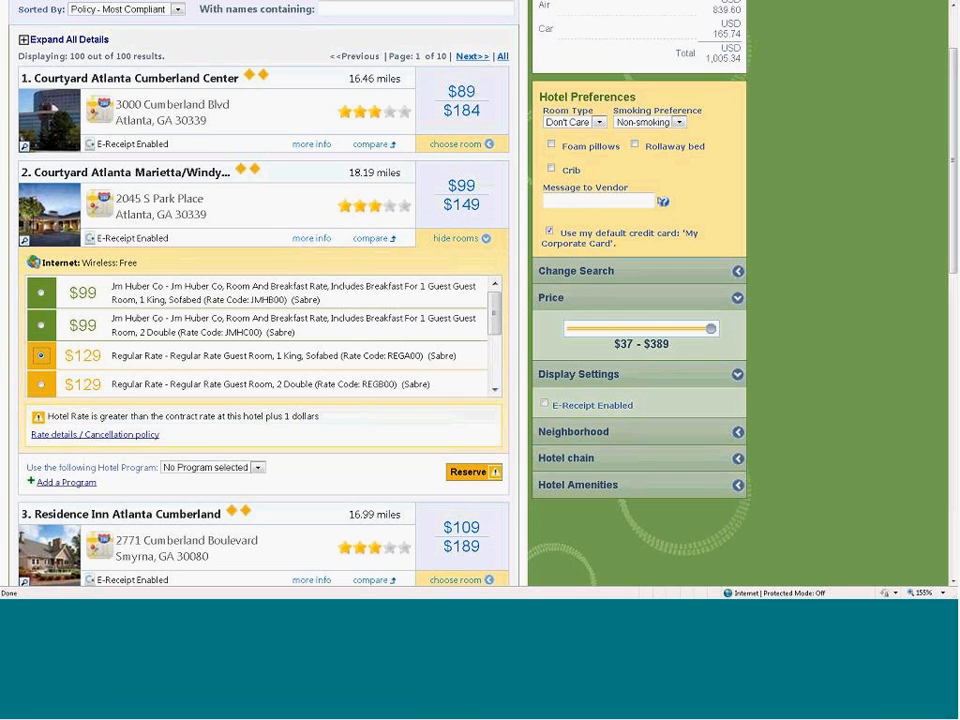
pyautogui.click(40, 292)
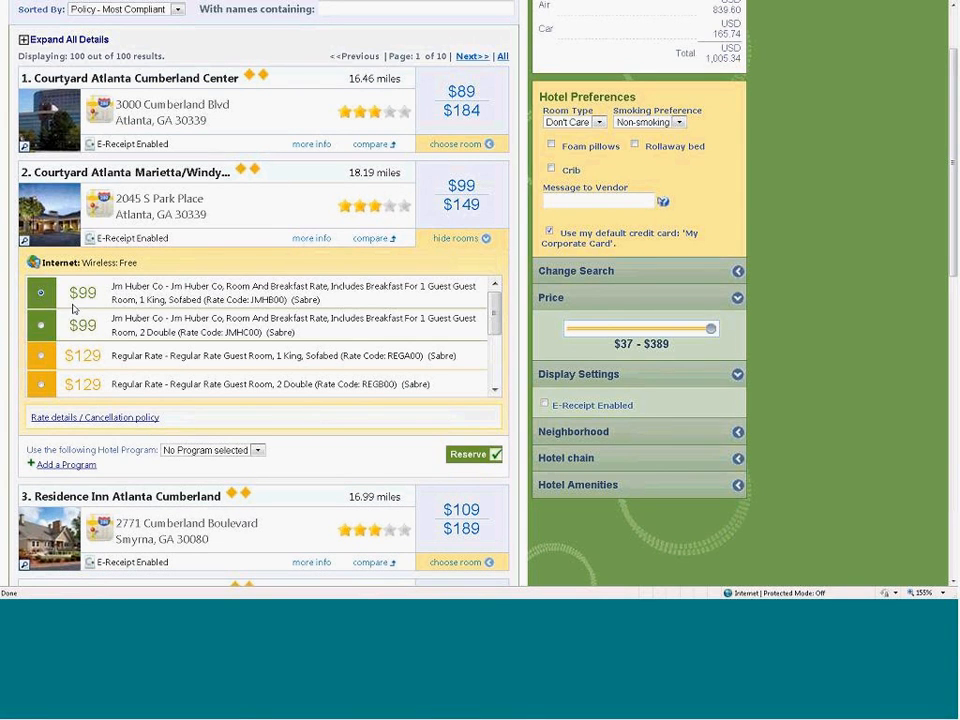
pyautogui.click(458, 457)
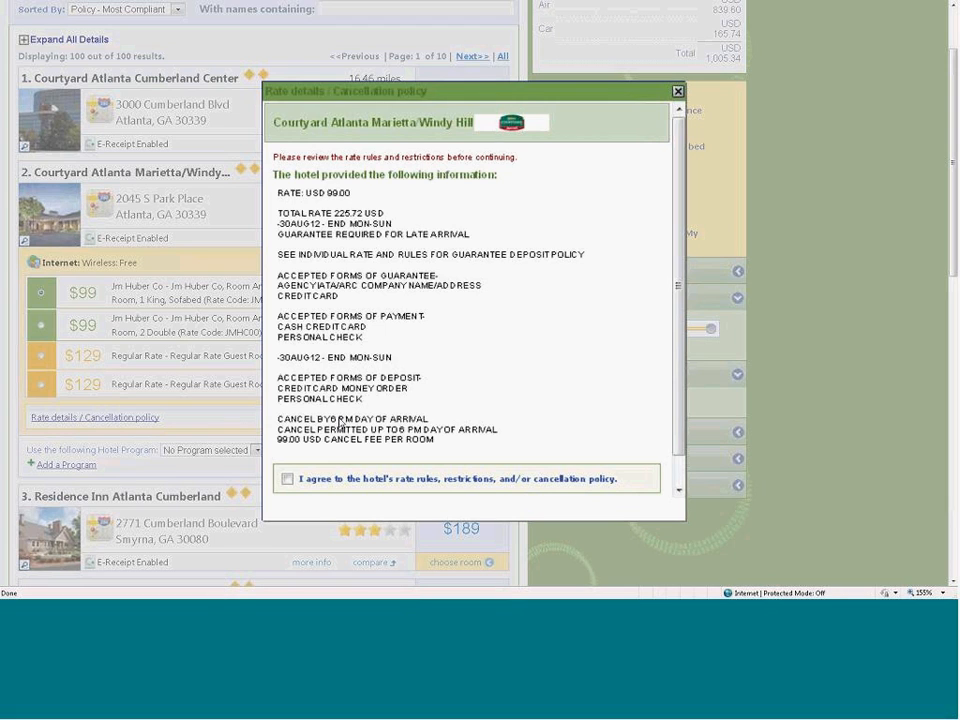
pyautogui.click(287, 479)
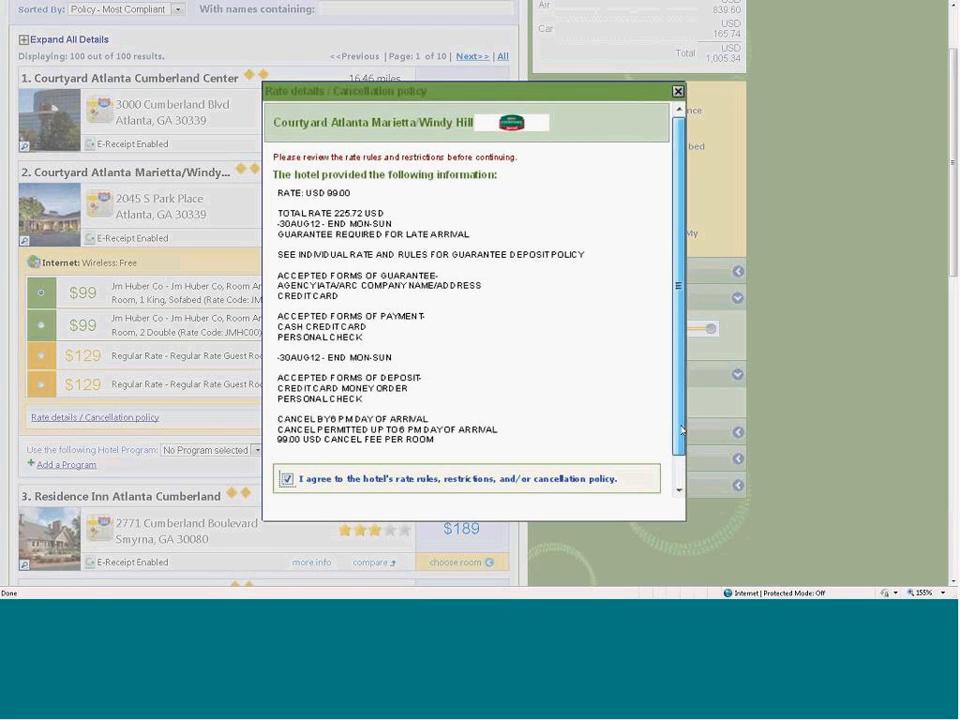
pyautogui.scroll(-1, 682, 430)
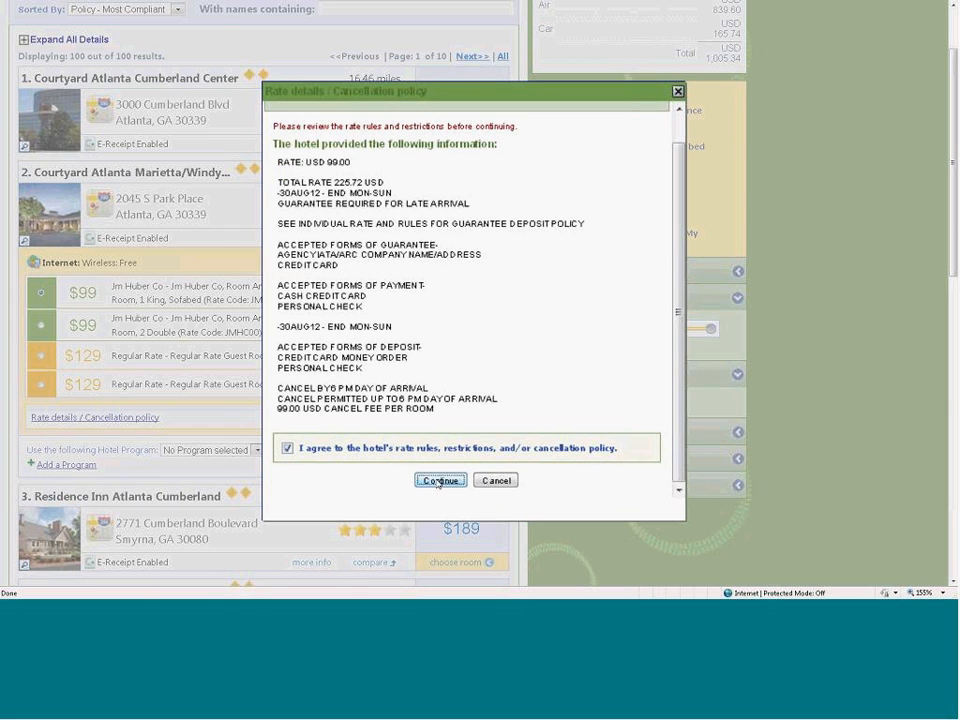
pyautogui.click(440, 481)
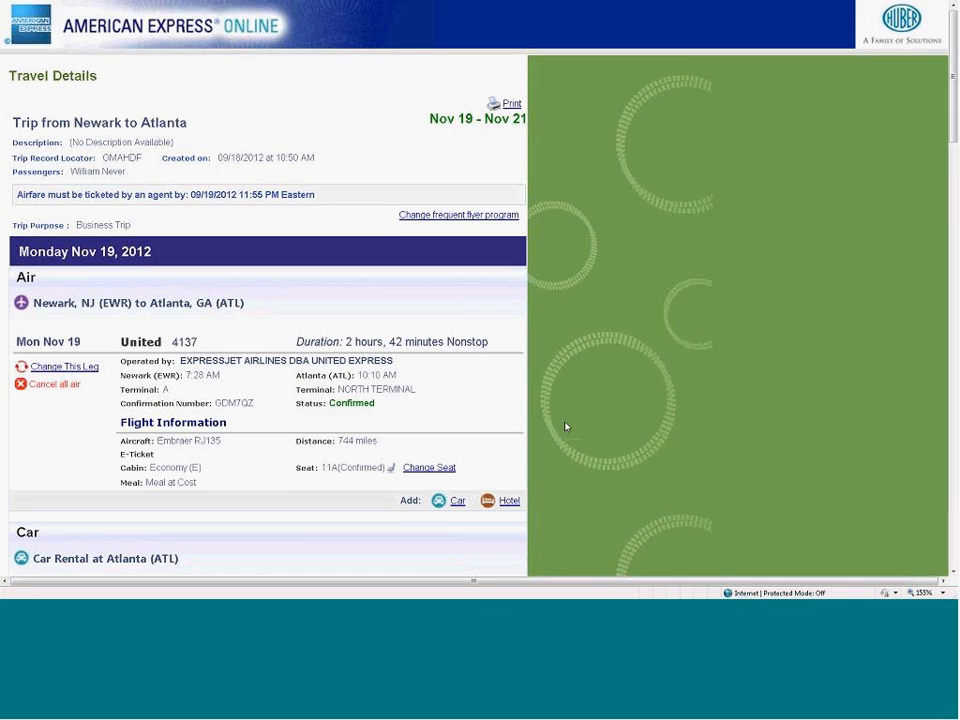
# - Review the flight, car, hotel, cost and remarks sections of the travel details, and continue to the trip booking information
pyautogui.scroll(-3, 565, 427)
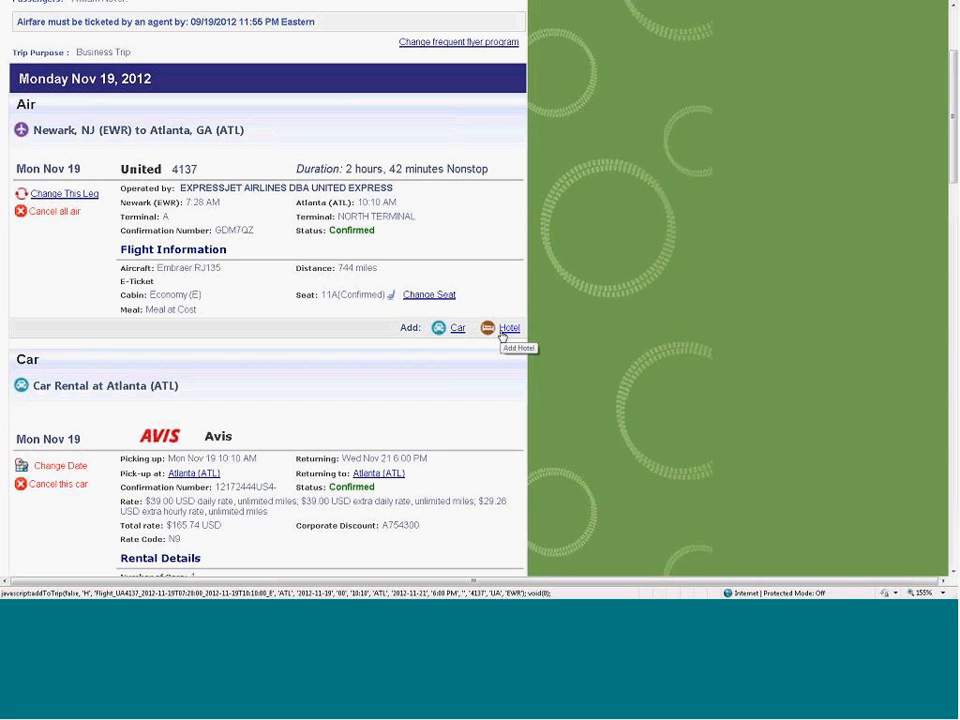
pyautogui.scroll(-5, 491, 392)
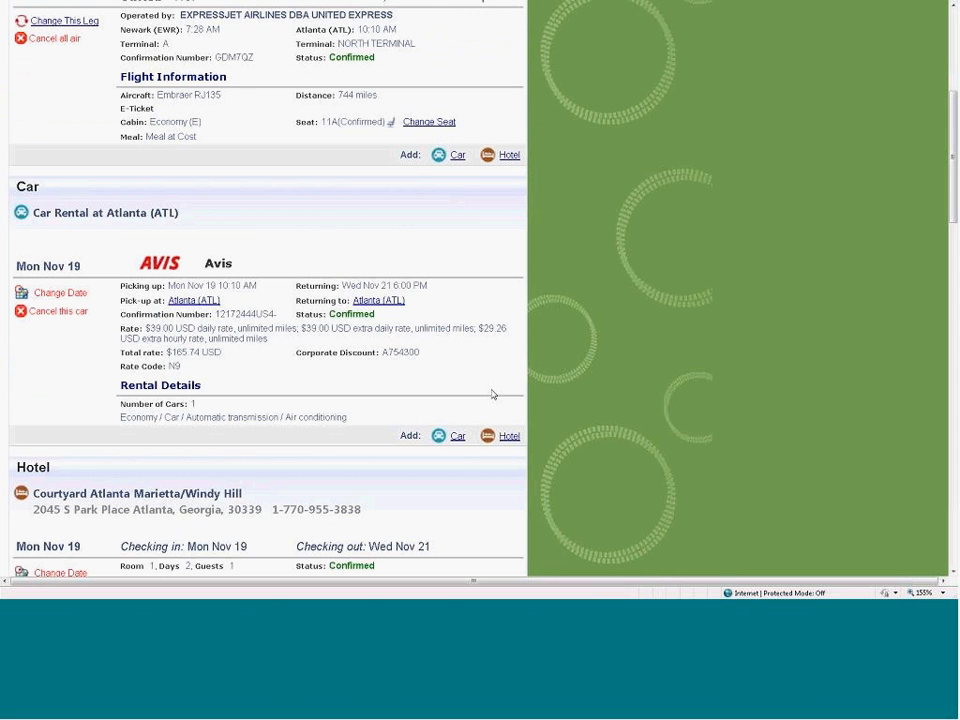
pyautogui.scroll(-5, 491, 394)
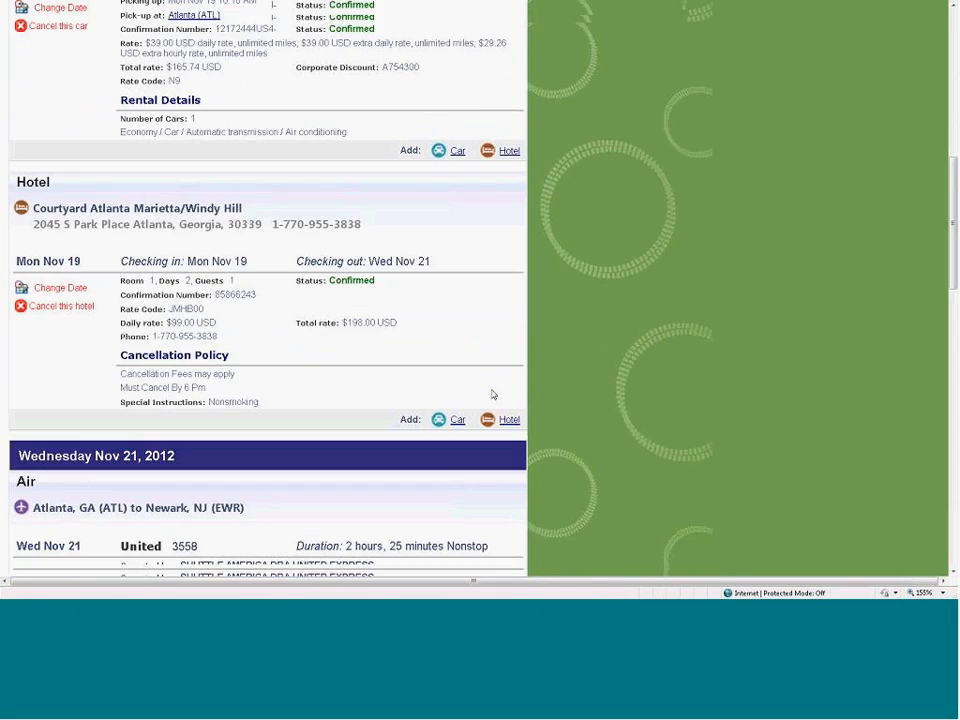
pyautogui.scroll(-9, 492, 394)
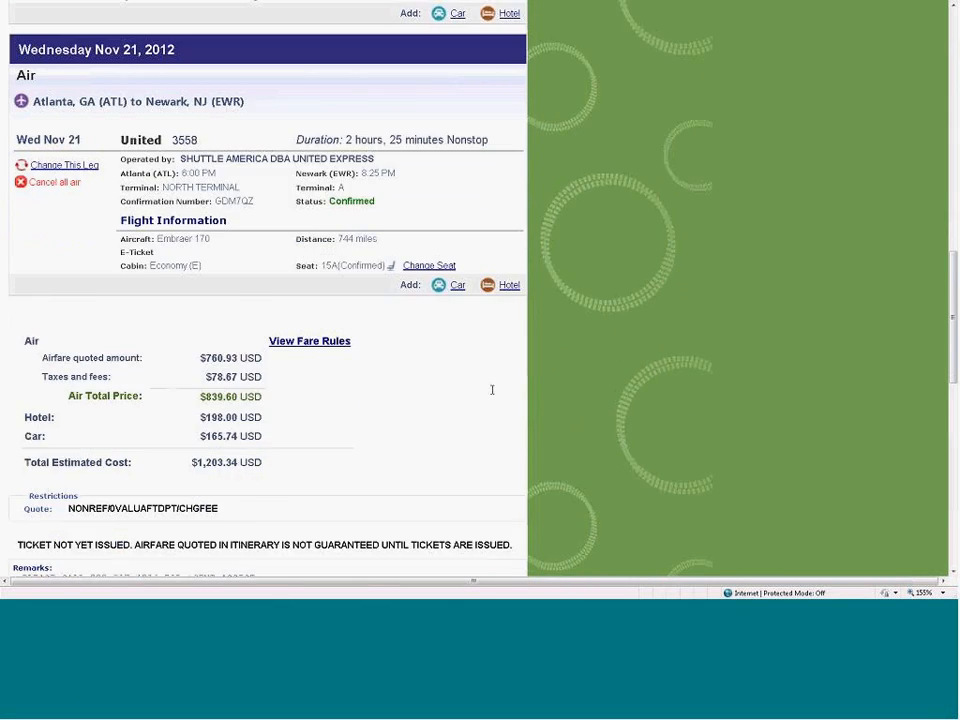
pyautogui.scroll(-3, 491, 390)
pyautogui.scroll(-2, 400, 300)
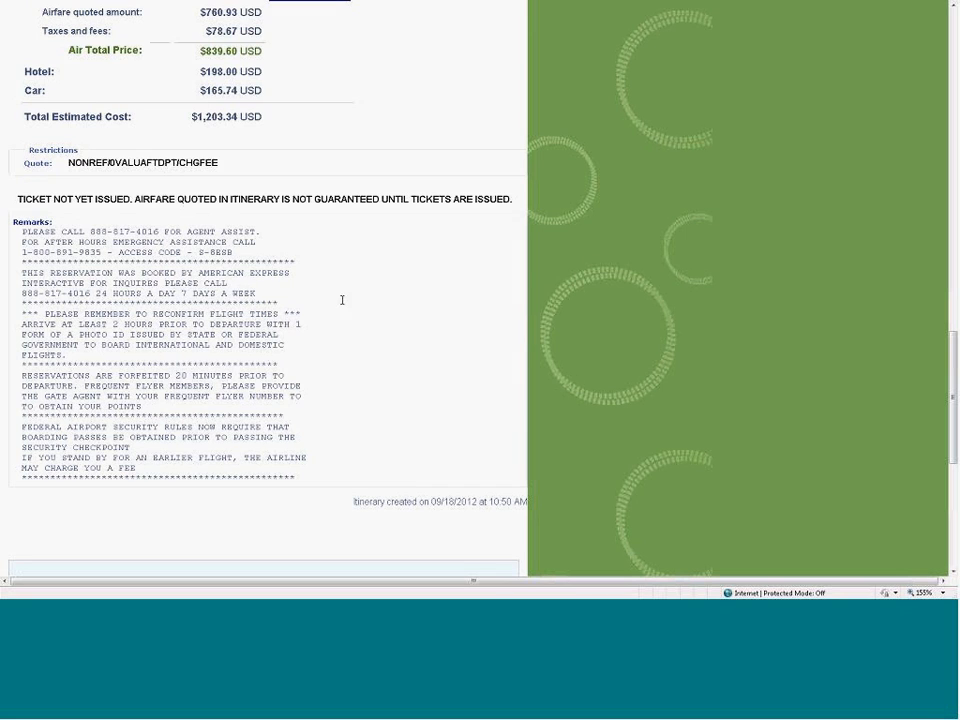
pyautogui.scroll(-4, 371, 318)
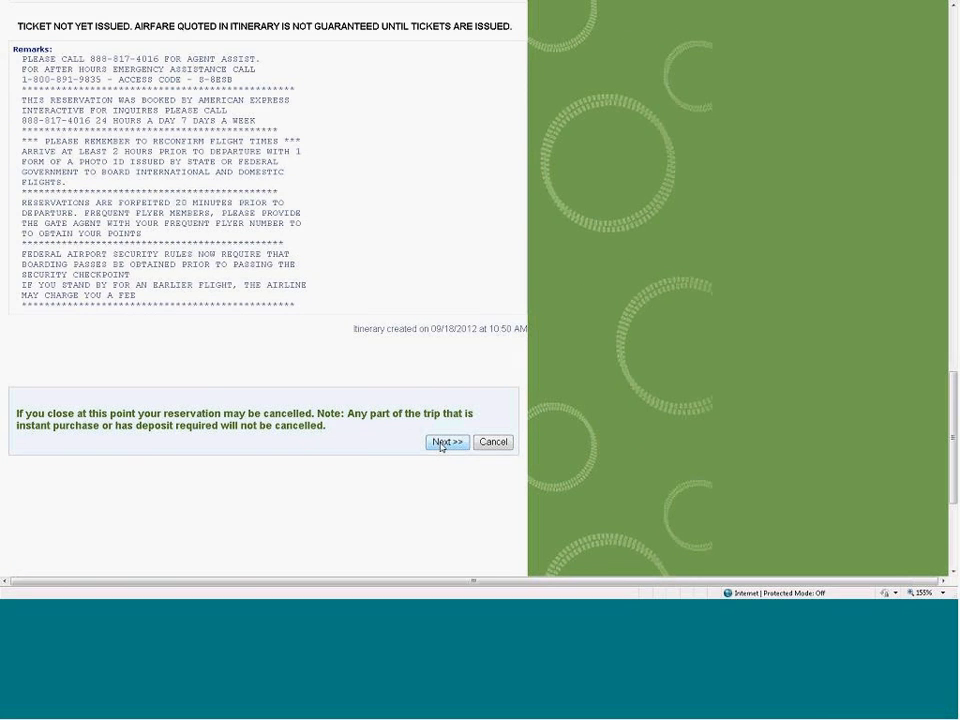
pyautogui.click(441, 444)
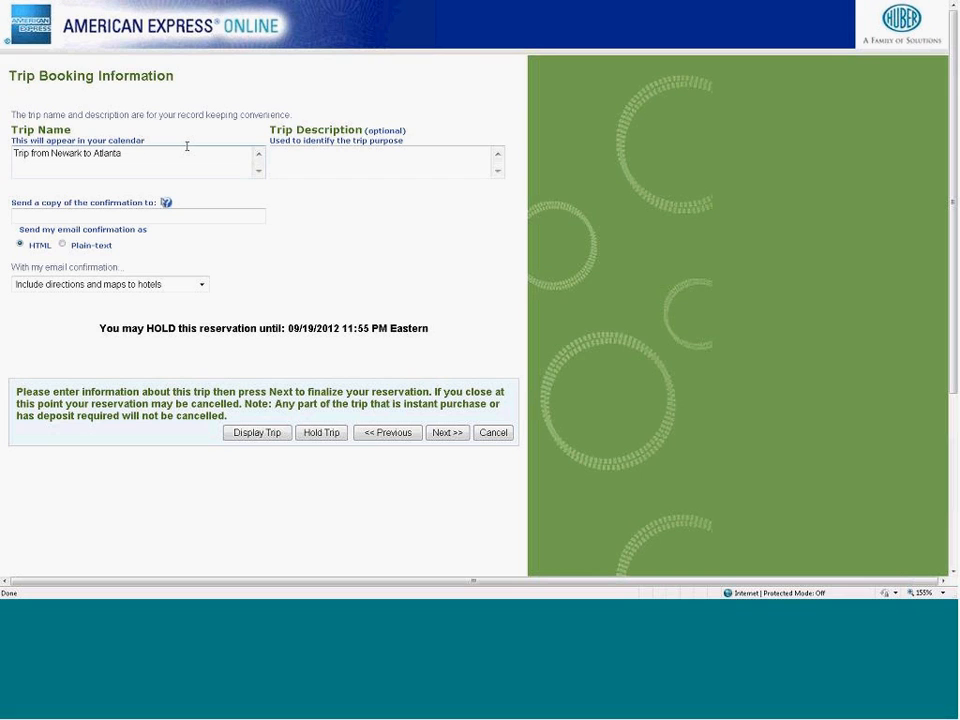
# - Name the trip Nov18/Board Meeting/Atlanta, choose to include directions and maps to hotels in the e-mail confirmation, and continue
pyautogui.tripleClick(122, 154)
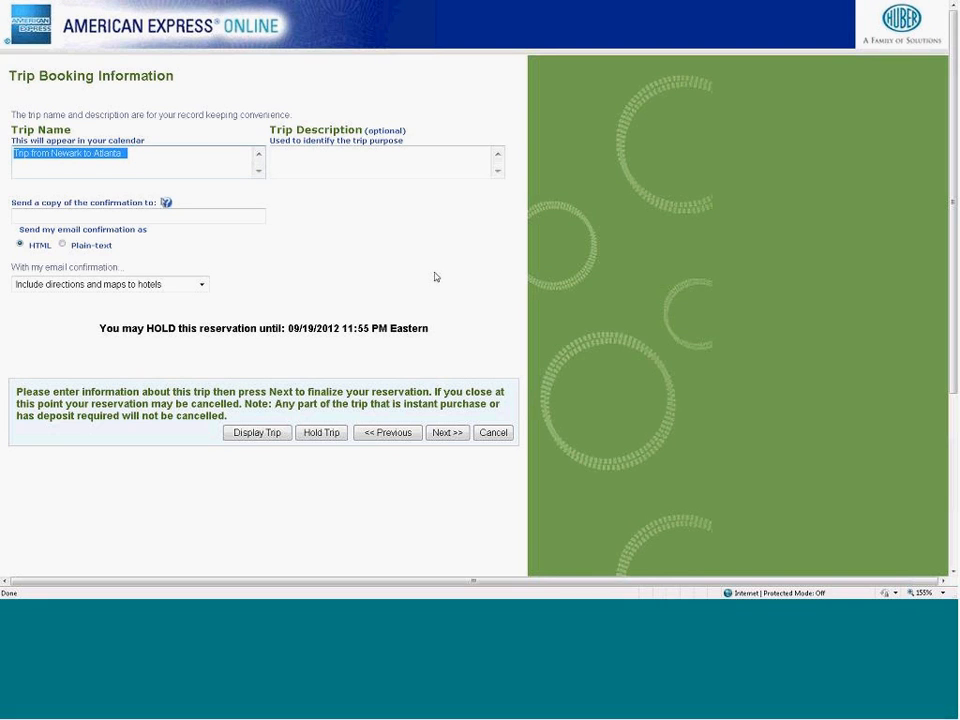
pyautogui.write('Nov')
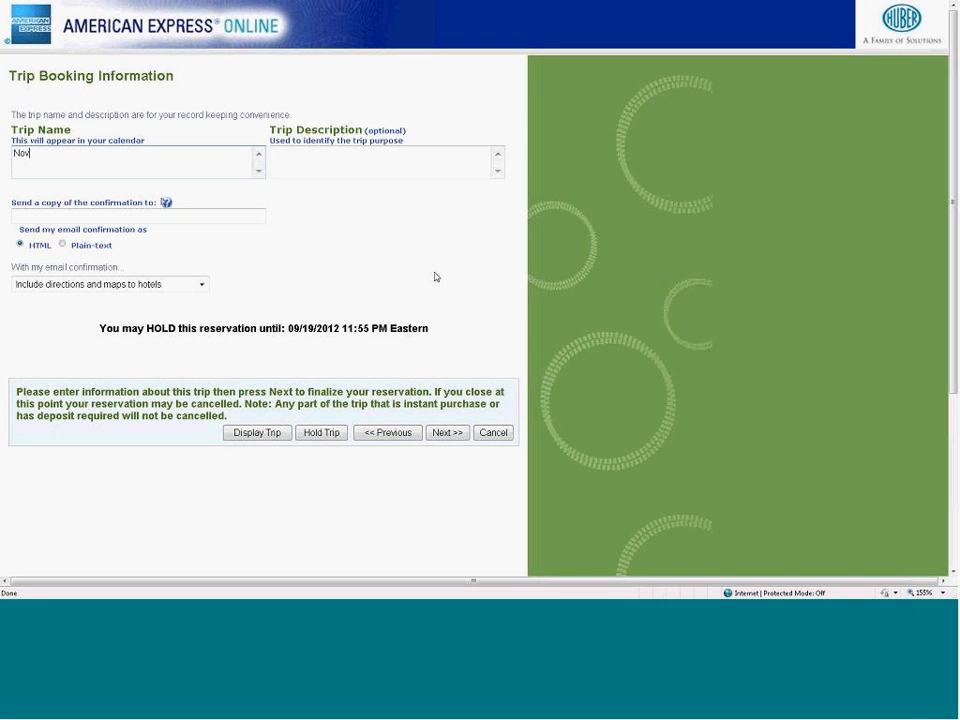
pyautogui.write('18/Board Meeting/Atlanta')
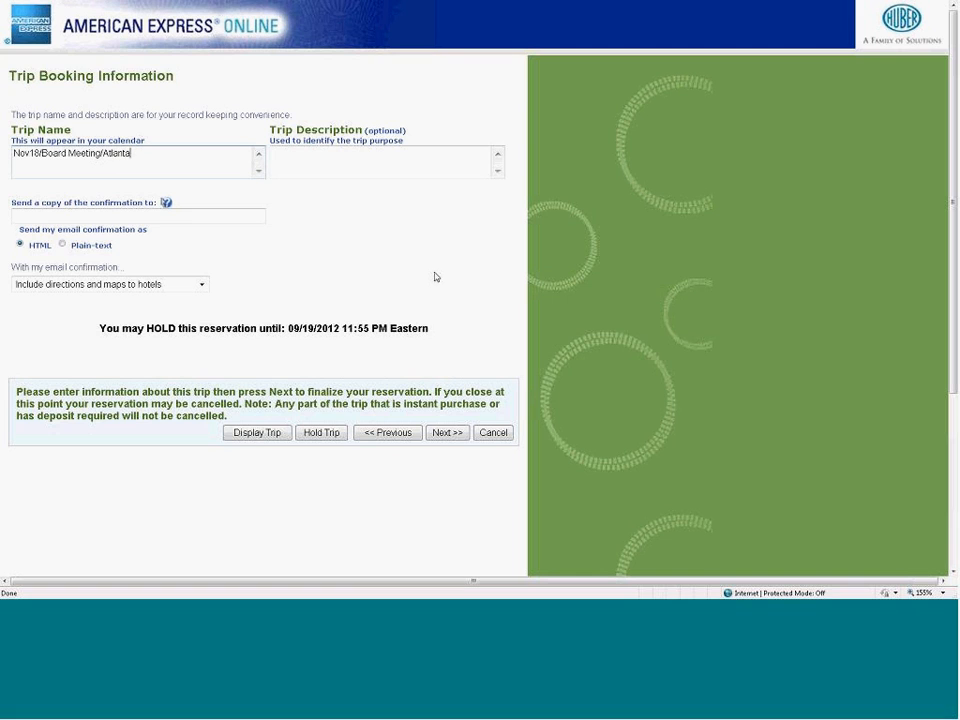
pyautogui.click(202, 285)
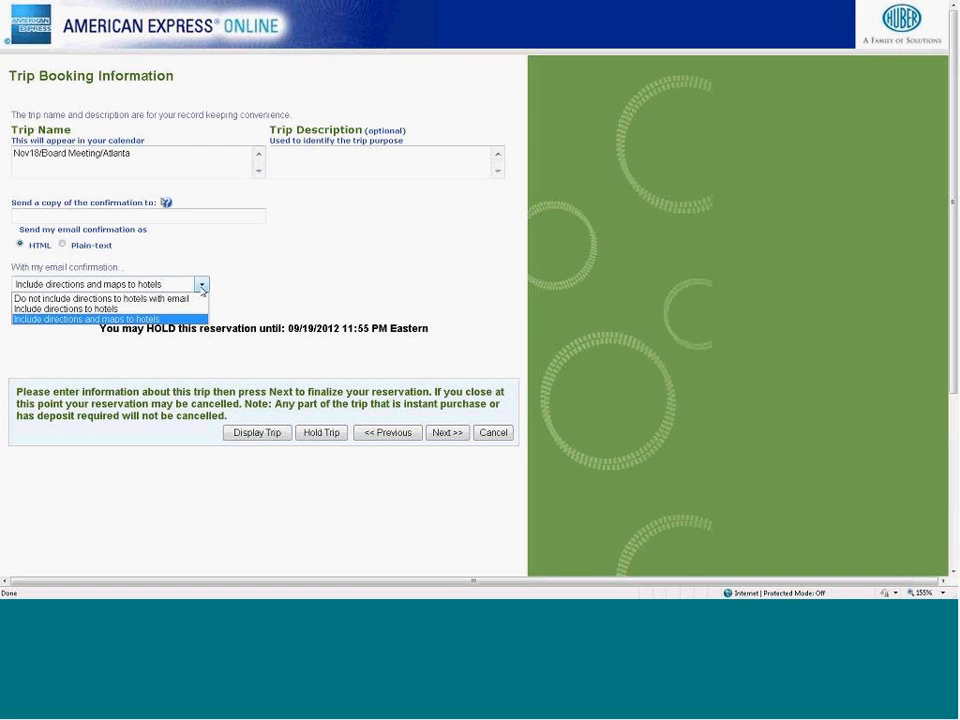
pyautogui.click(231, 321)
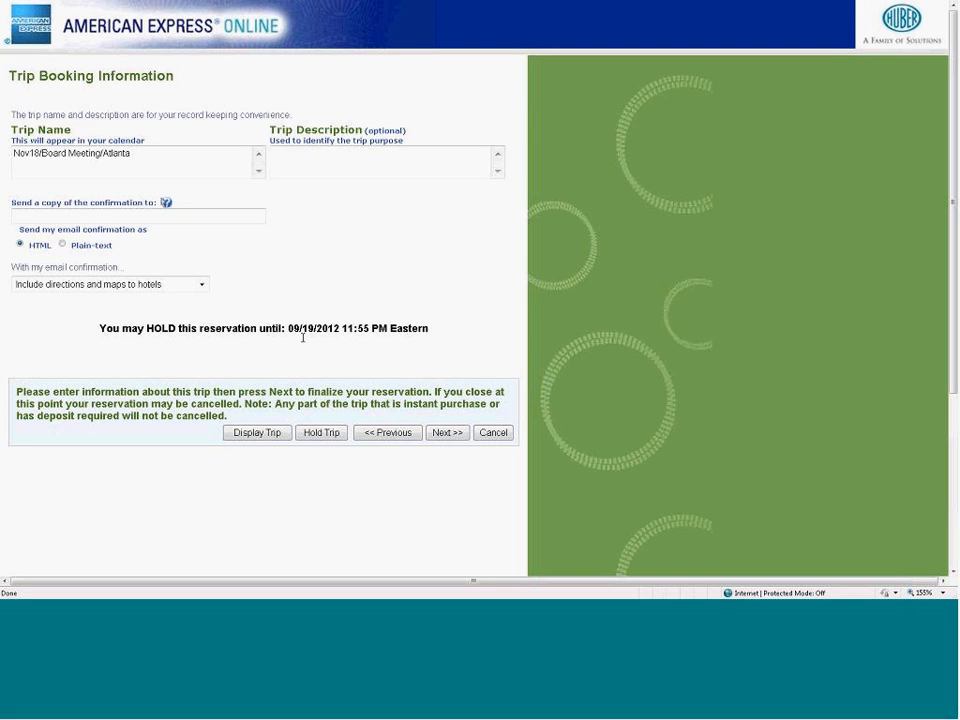
pyautogui.click(446, 433)
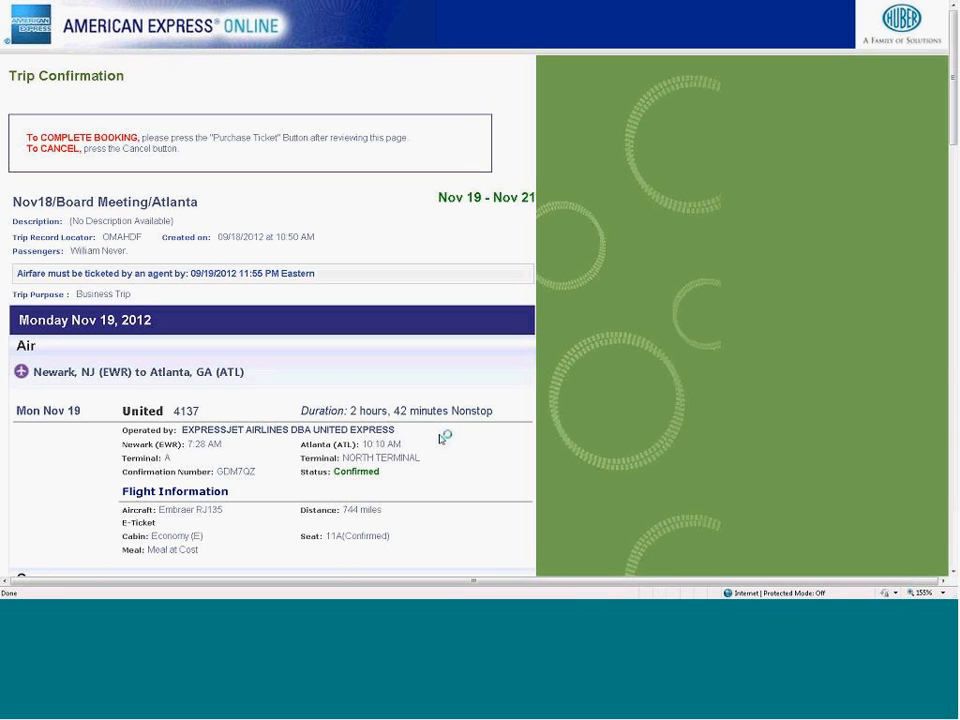
# - Review the trip confirmation through to the remarks and purchase the ticket
pyautogui.scroll(-2, 706, 332)
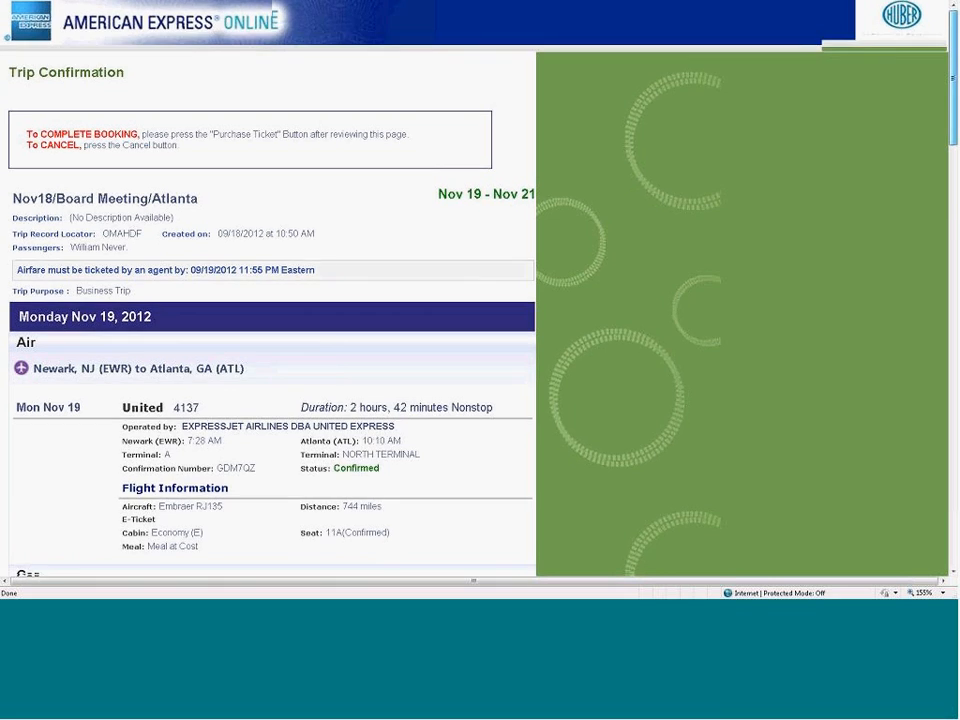
pyautogui.scroll(-4, 272, 290)
pyautogui.scroll(-5, 956, 262)
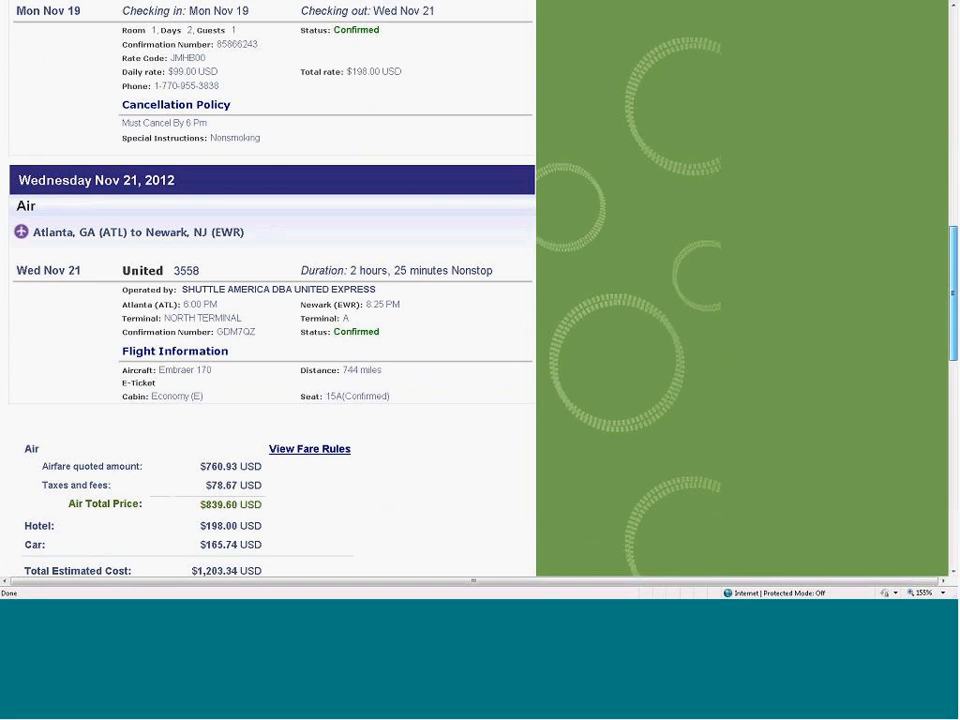
pyautogui.scroll(-3, 955, 397)
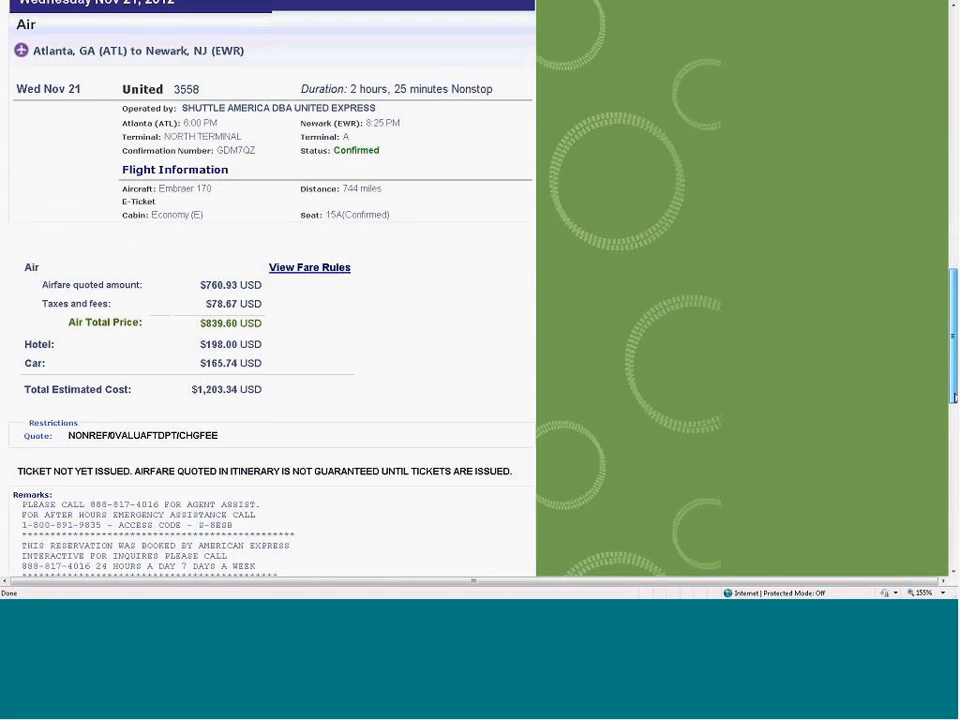
pyautogui.scroll(-3, 955, 397)
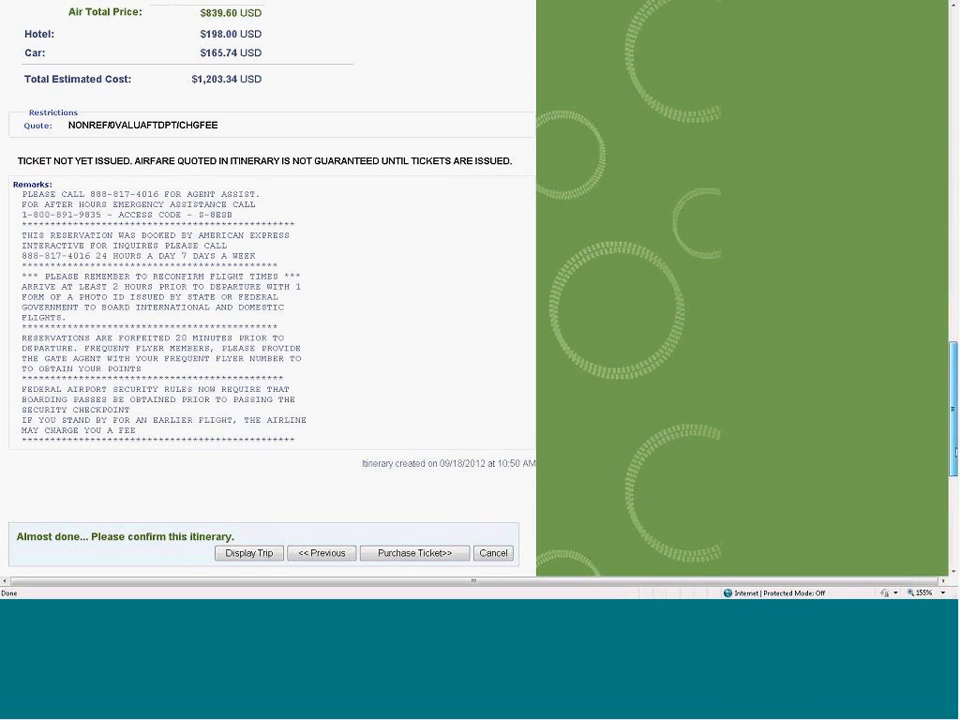
pyautogui.scroll(-3, 336, 377)
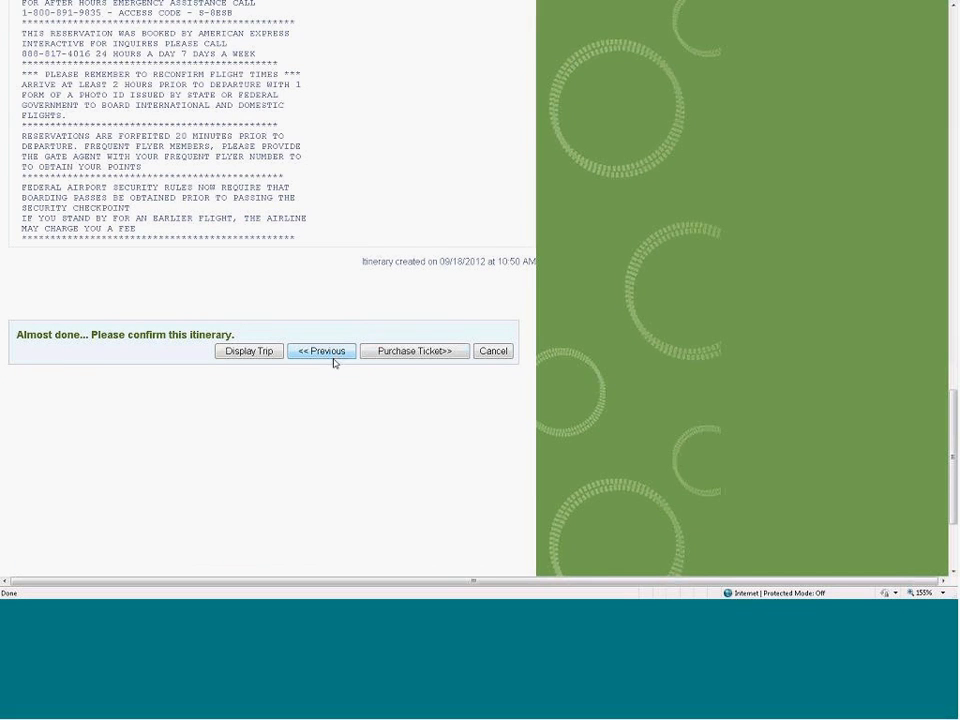
pyautogui.click(398, 352)
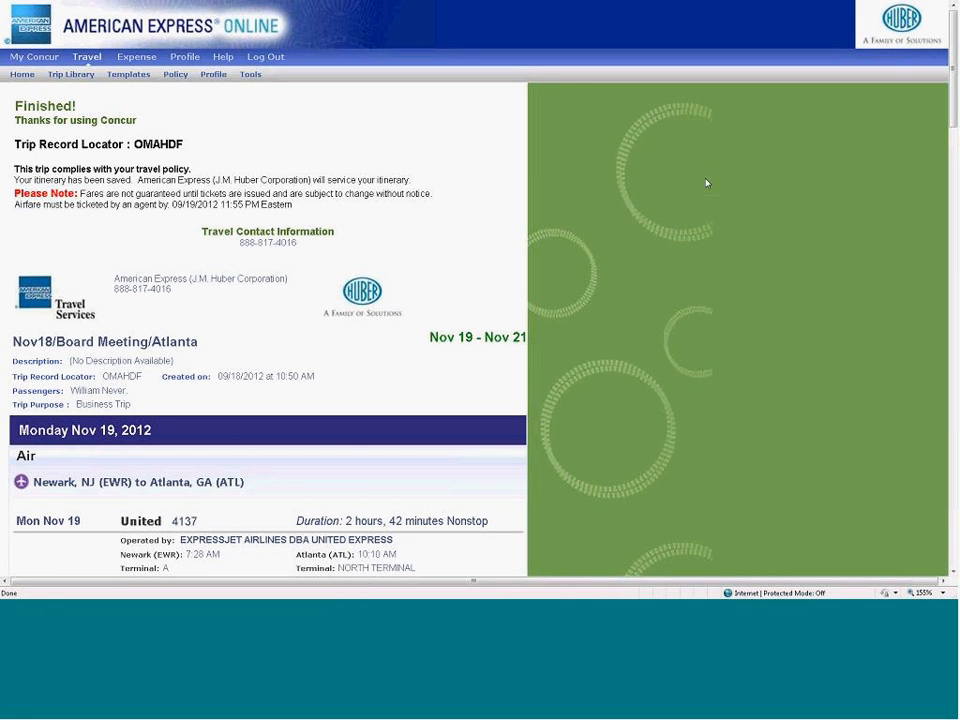
# - Look through the finished itinerary down to its print and e-mail options
pyautogui.scroll(-3, 953, 165)
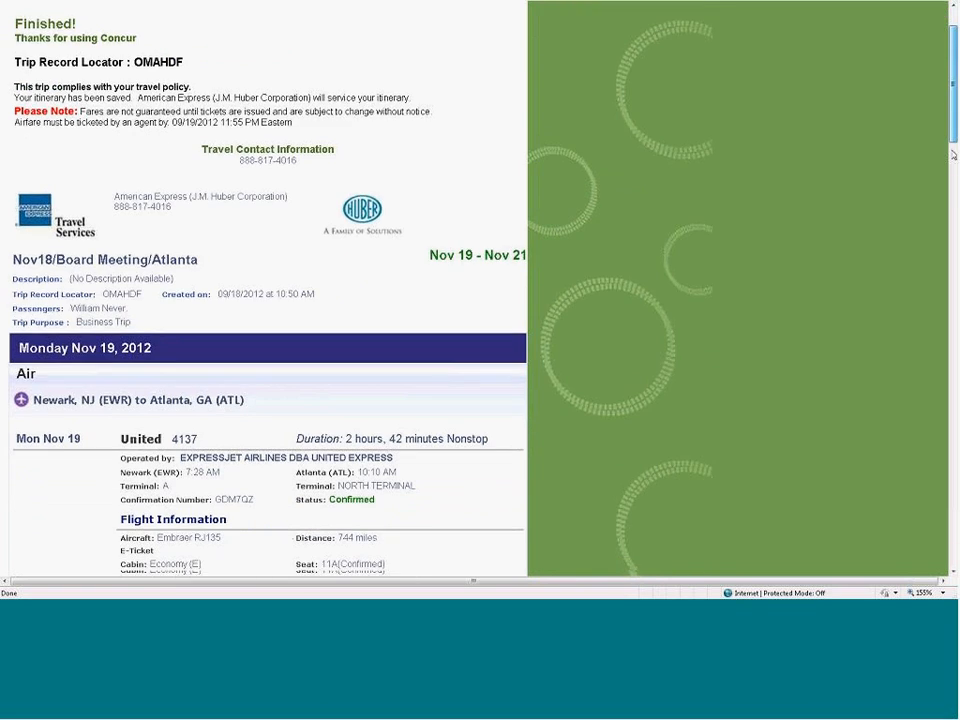
pyautogui.moveTo(953, 165); pyautogui.dragTo(947, 492)
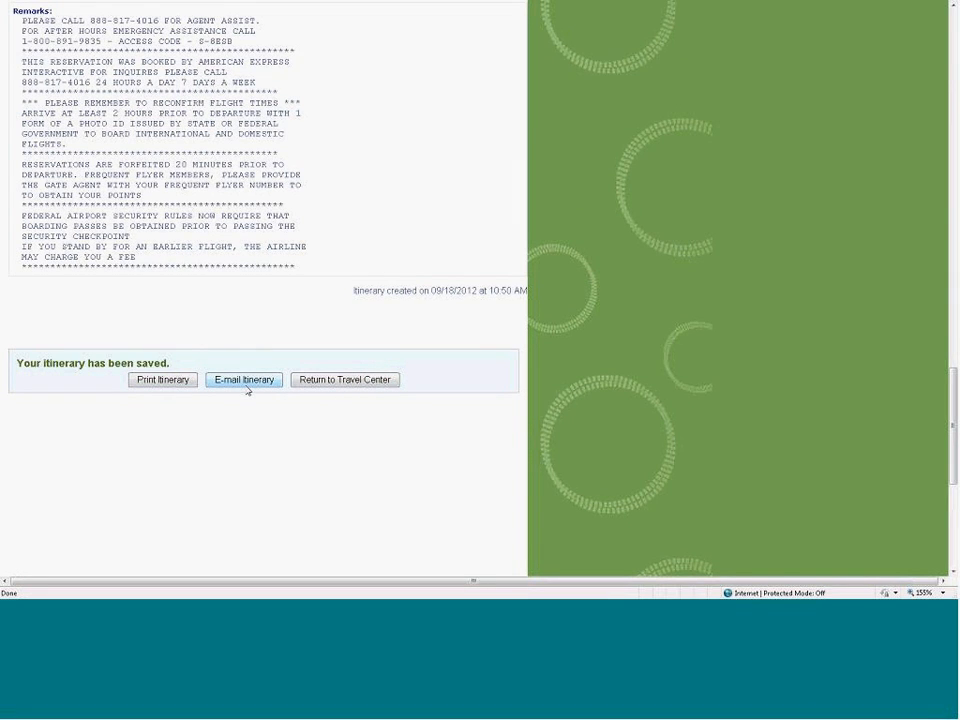
# - Return to the Travel Center and look at the actions available for the Nov18/Board Meeting/Atlanta trip
pyautogui.click(345, 380)
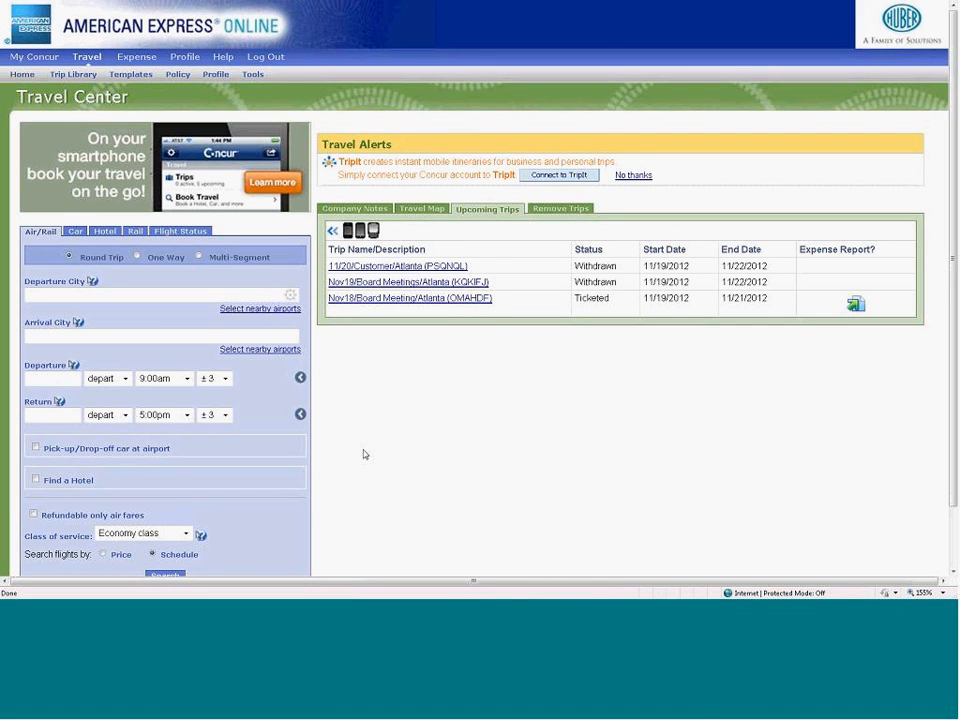
pyautogui.click(405, 299)
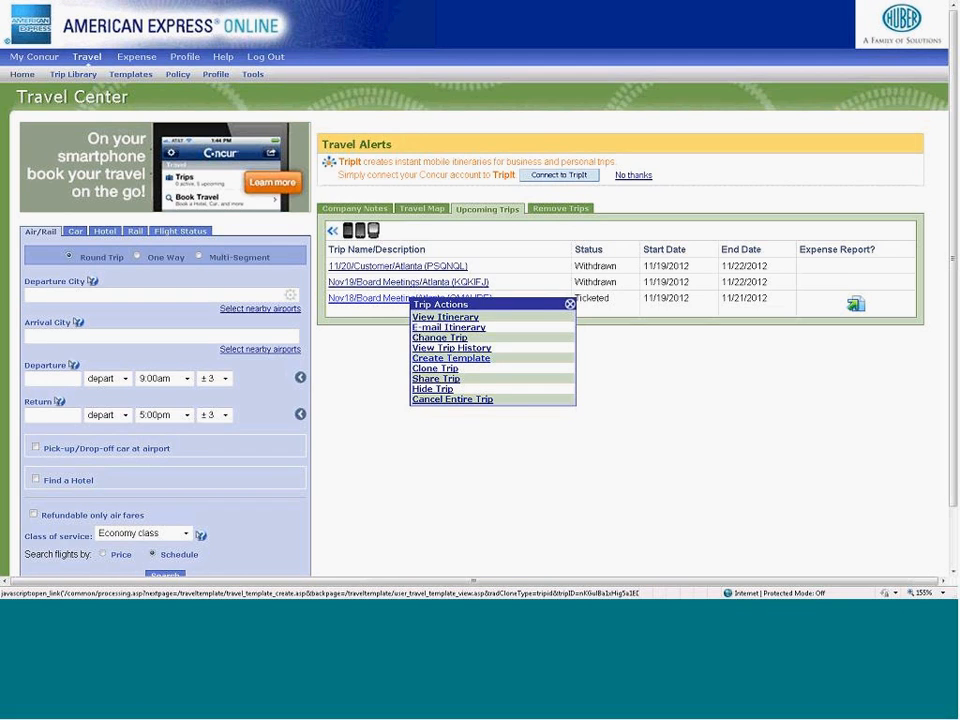
pyautogui.click(570, 304)
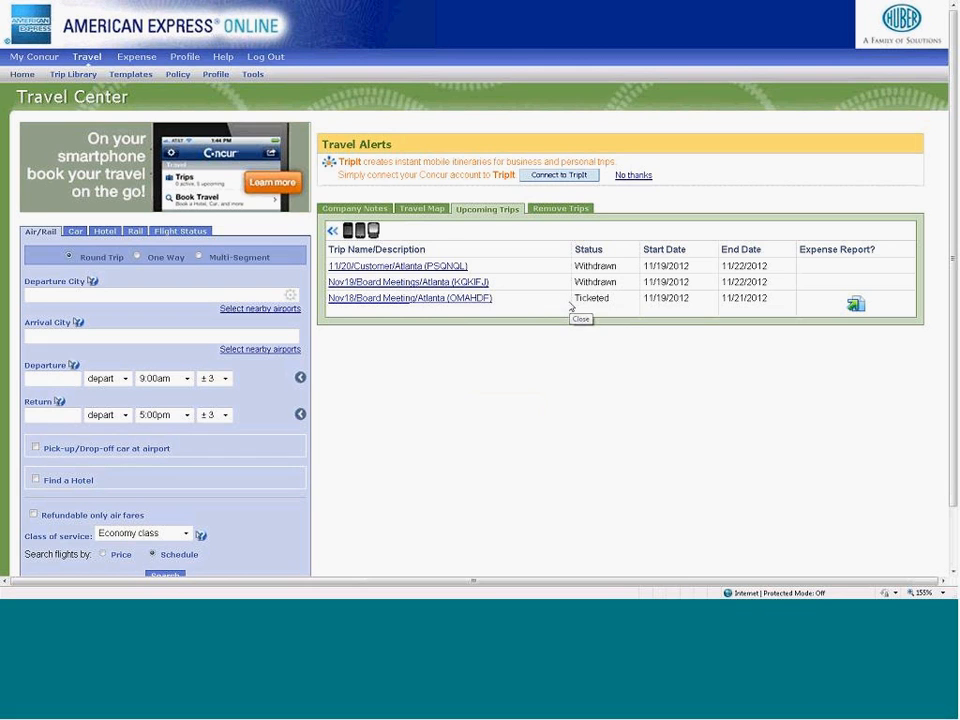
# - Return to My Concur and view the Expense Information page in the profile
pyautogui.click(40, 62)
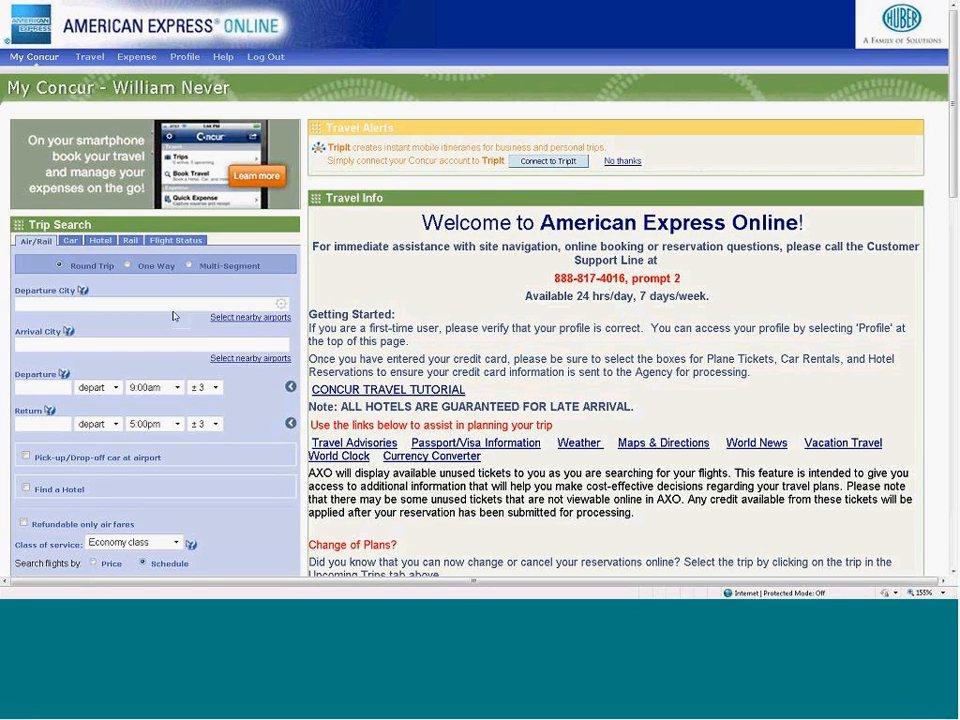
pyautogui.click(182, 62)
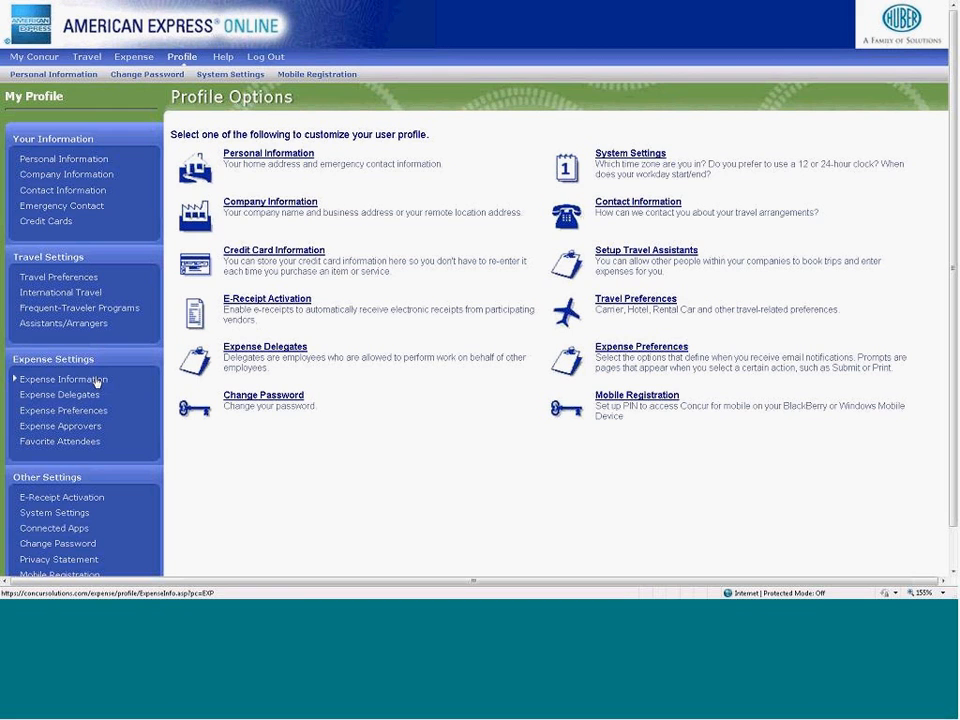
pyautogui.click(97, 380)
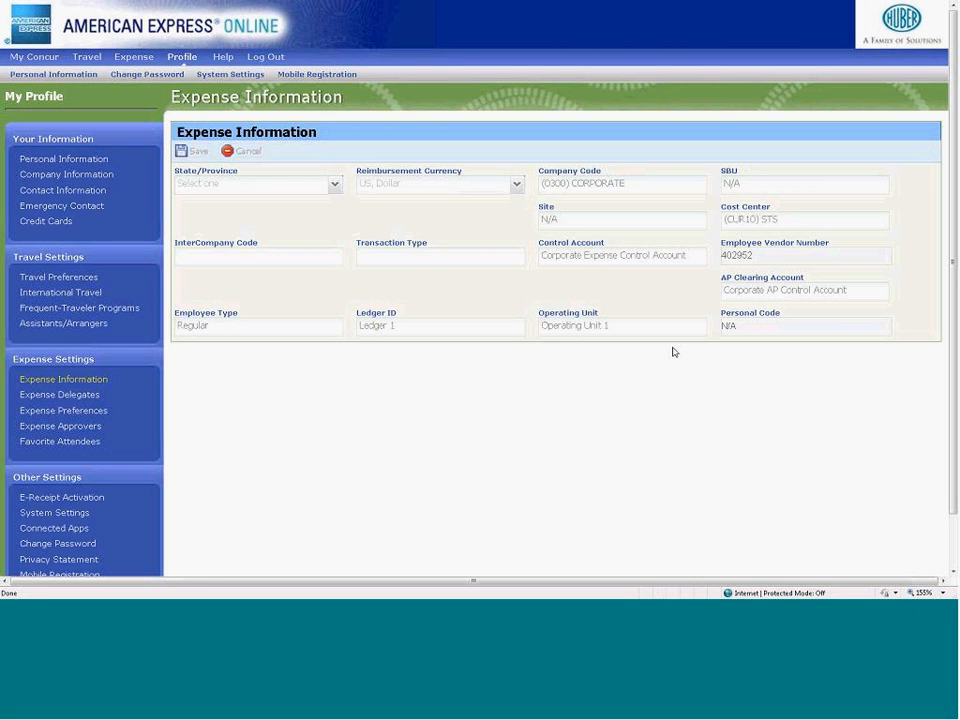
# - Delete the existing delegate from the Expense Delegates settings and confirm the deletion
pyautogui.click(89, 395)
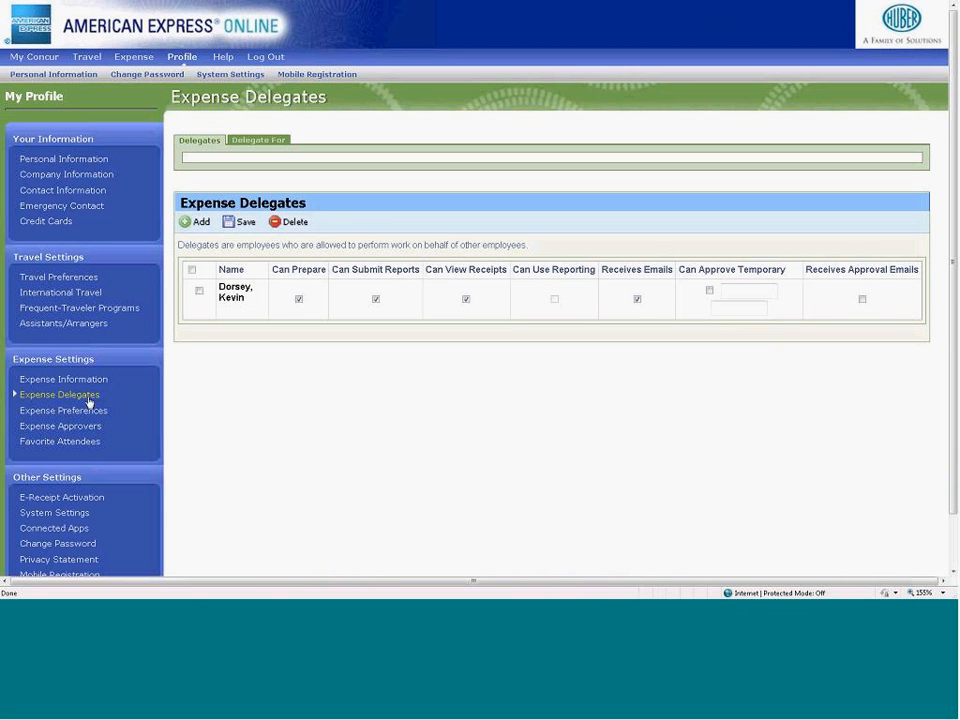
pyautogui.click(199, 293)
pyautogui.click(289, 221)
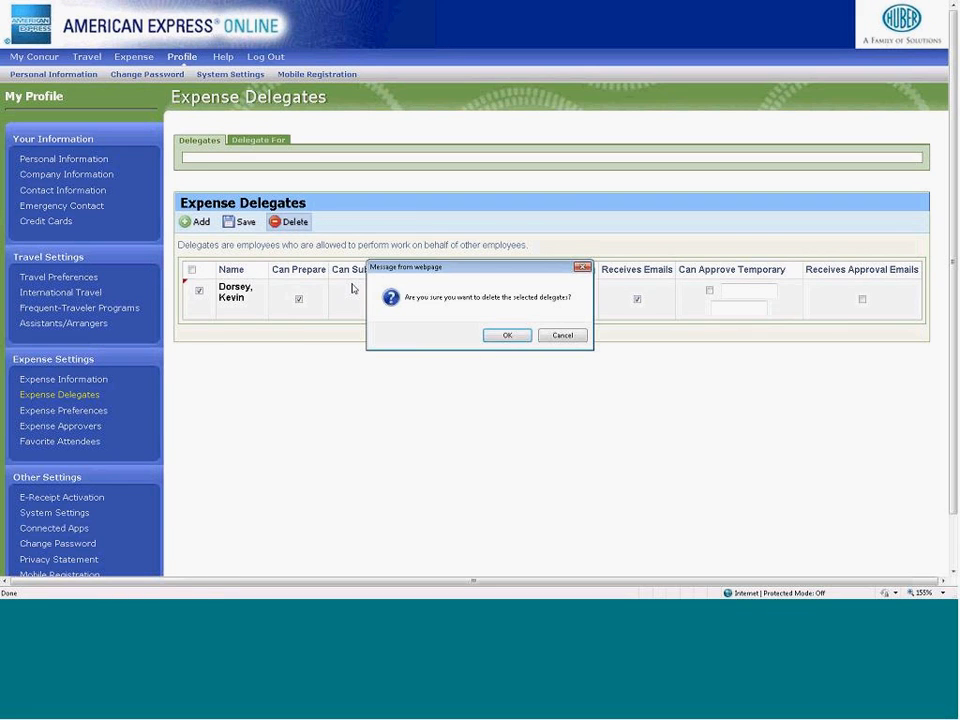
pyautogui.click(495, 336)
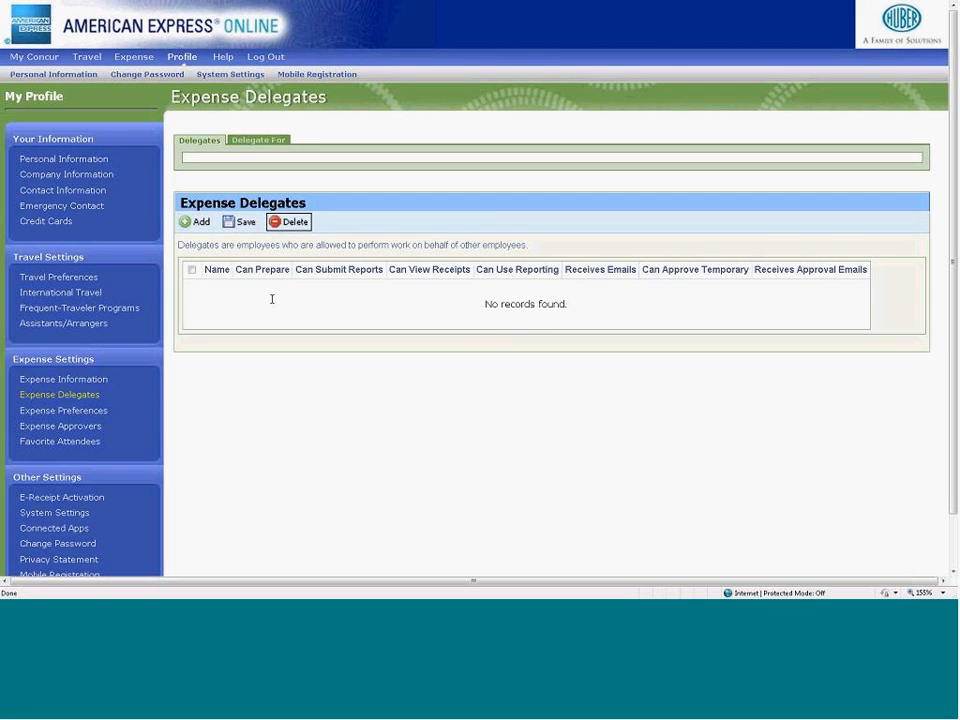
# - Search for the employee by first name and add them as an expense delegate
pyautogui.click(201, 223)
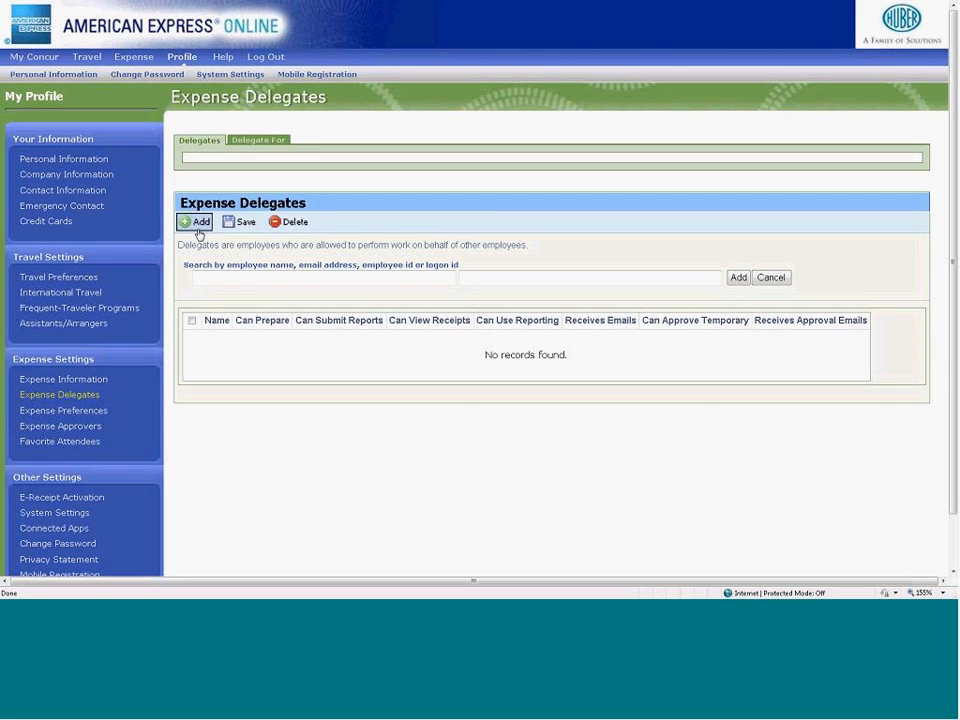
pyautogui.click(200, 282)
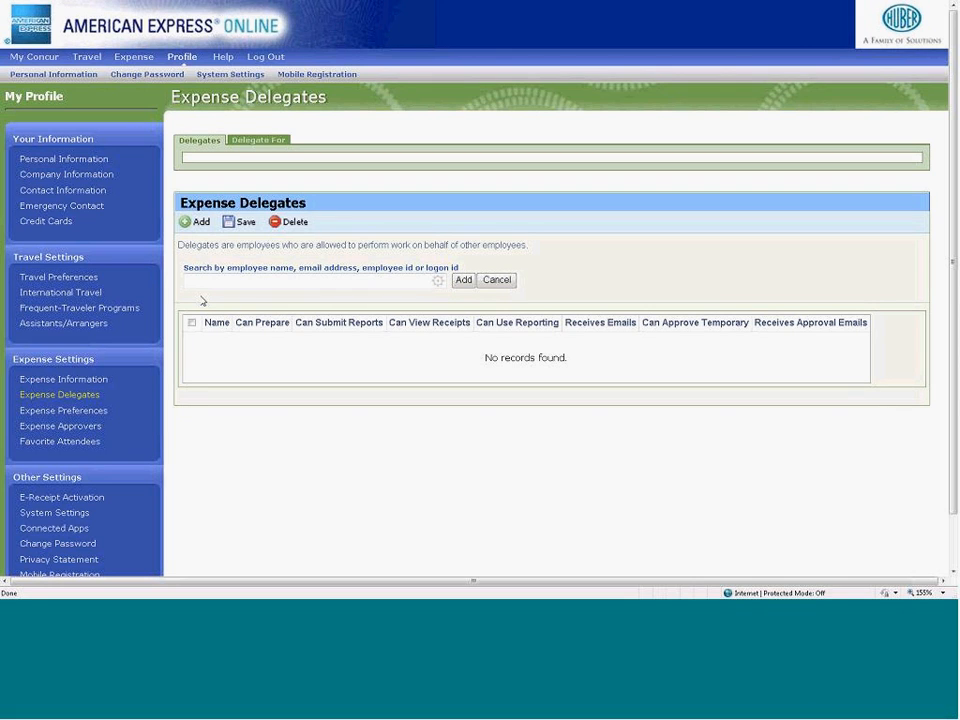
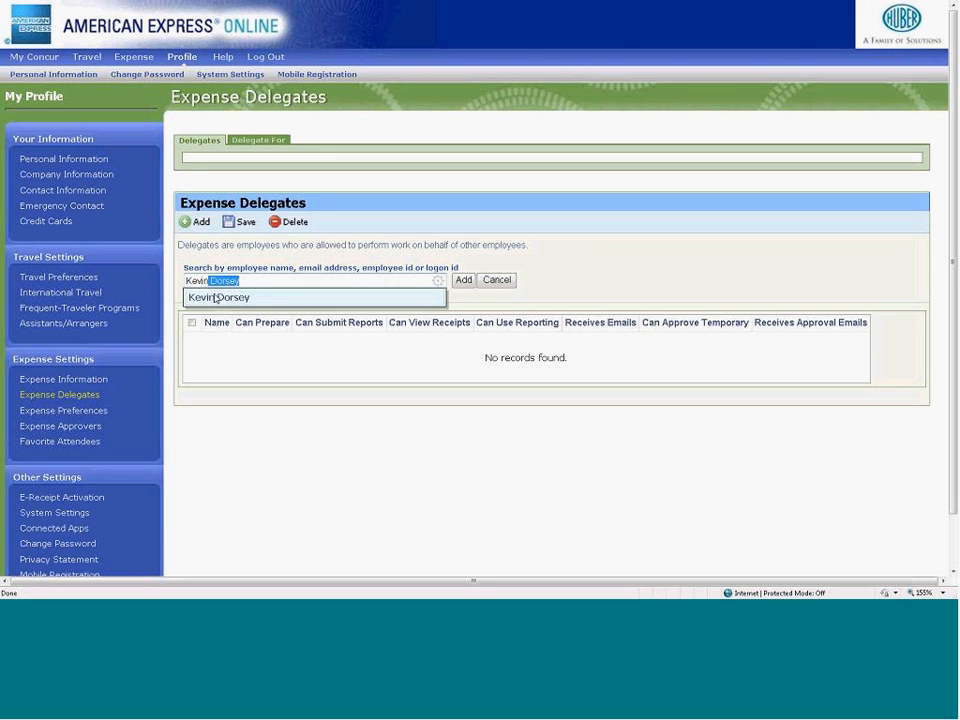
pyautogui.click(215, 297)
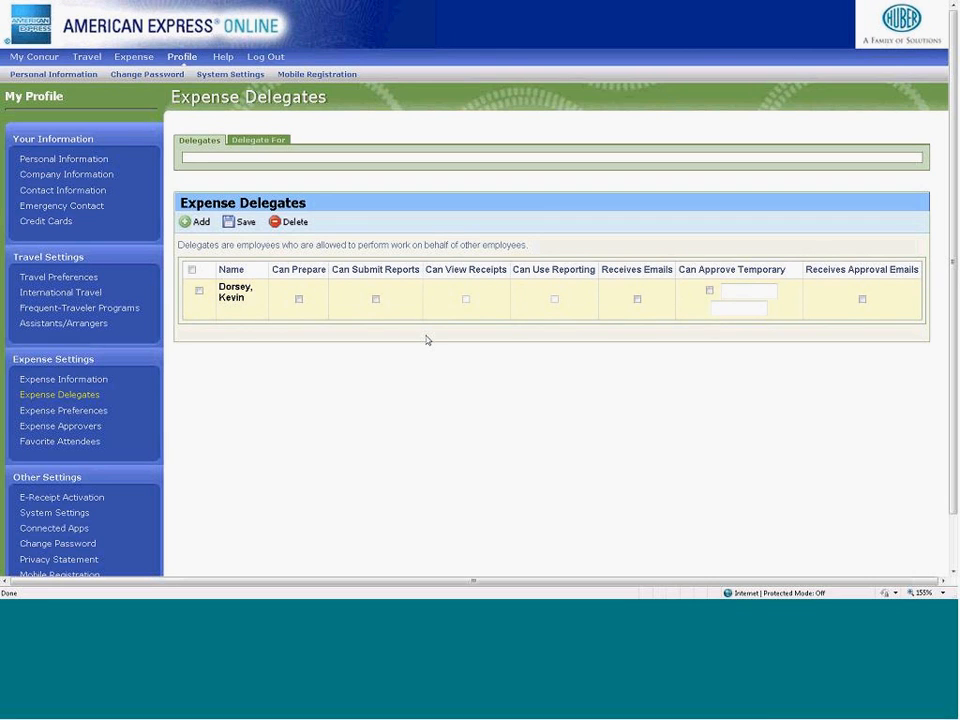
# - Allow the delegate to prepare and submit reports, view receipts and receive e-mails, and save the permissions
pyautogui.click(298, 299)
pyautogui.click(466, 299)
pyautogui.click(376, 299)
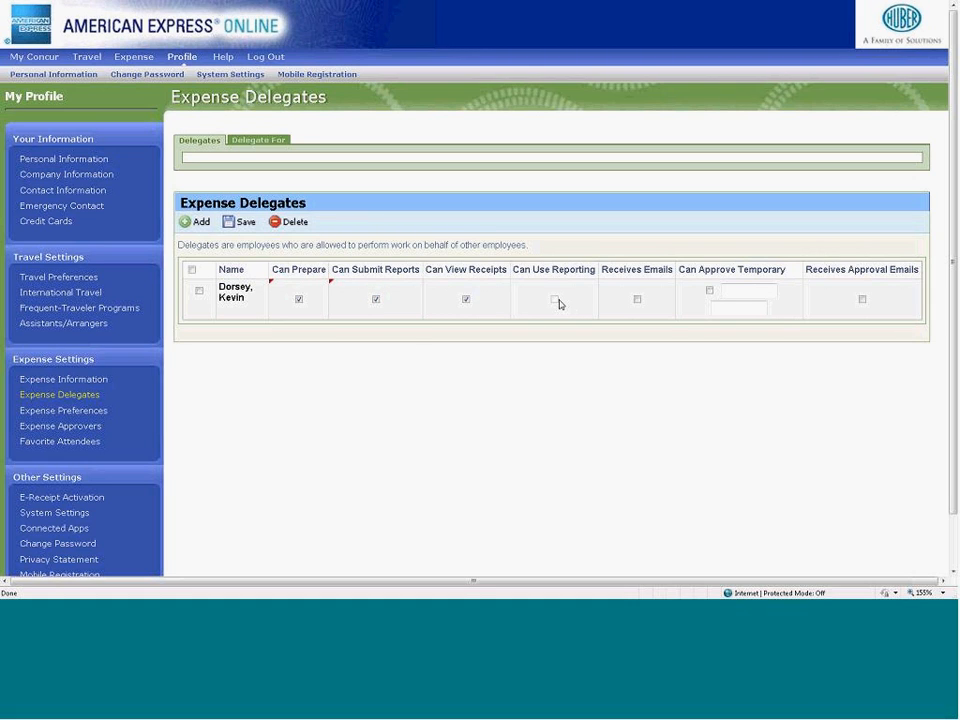
pyautogui.click(637, 299)
pyautogui.click(239, 223)
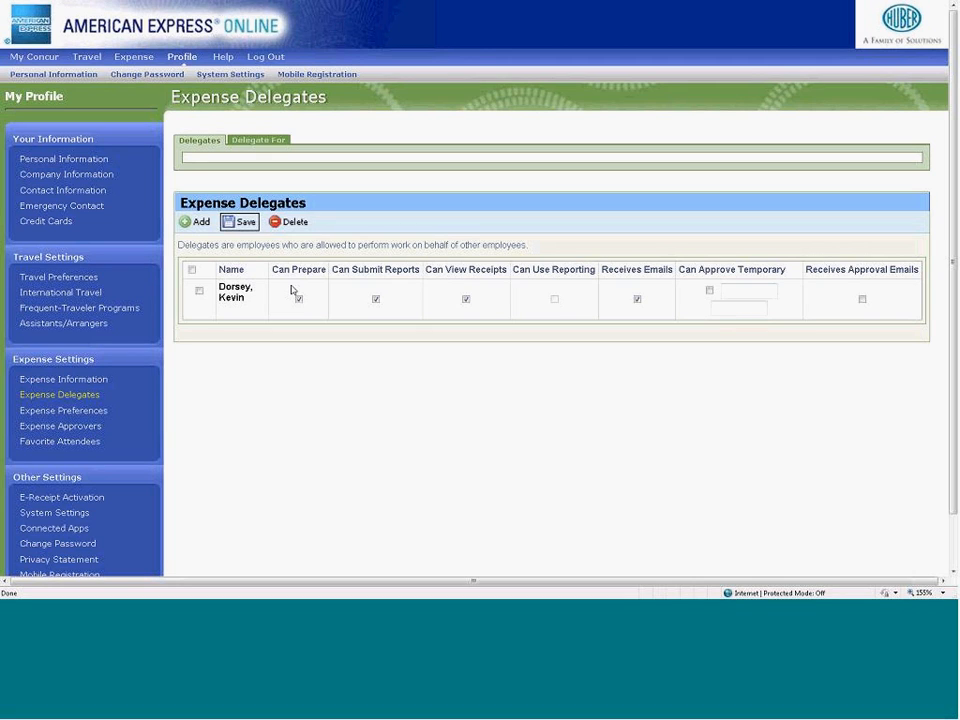
# - Review the expense preferences, the default expense approver and the list of favorite attendees
pyautogui.click(101, 416)
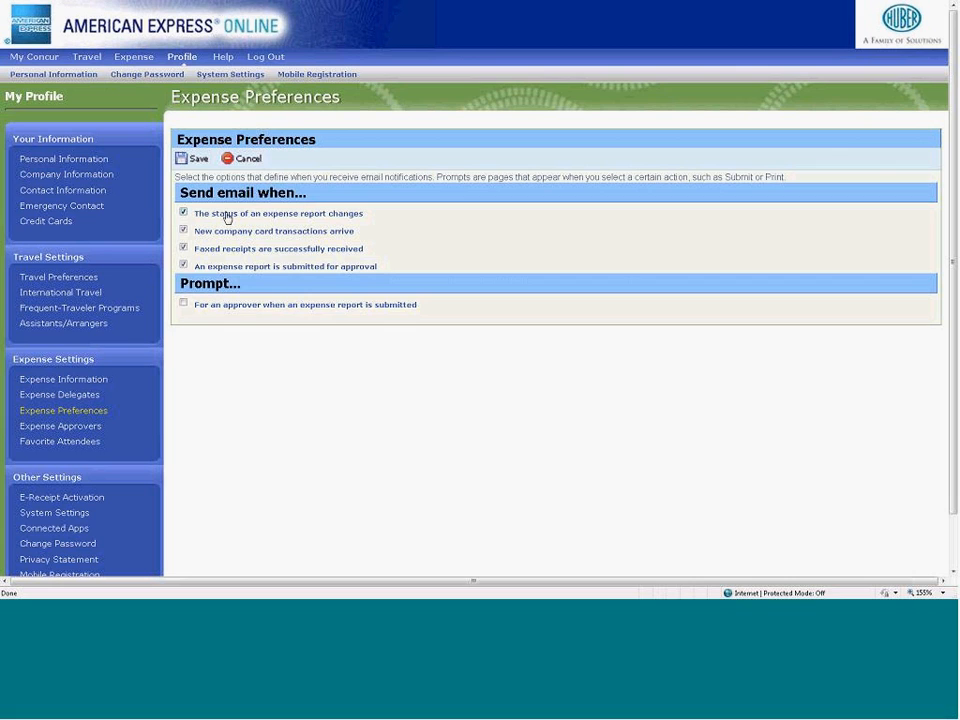
pyautogui.click(90, 432)
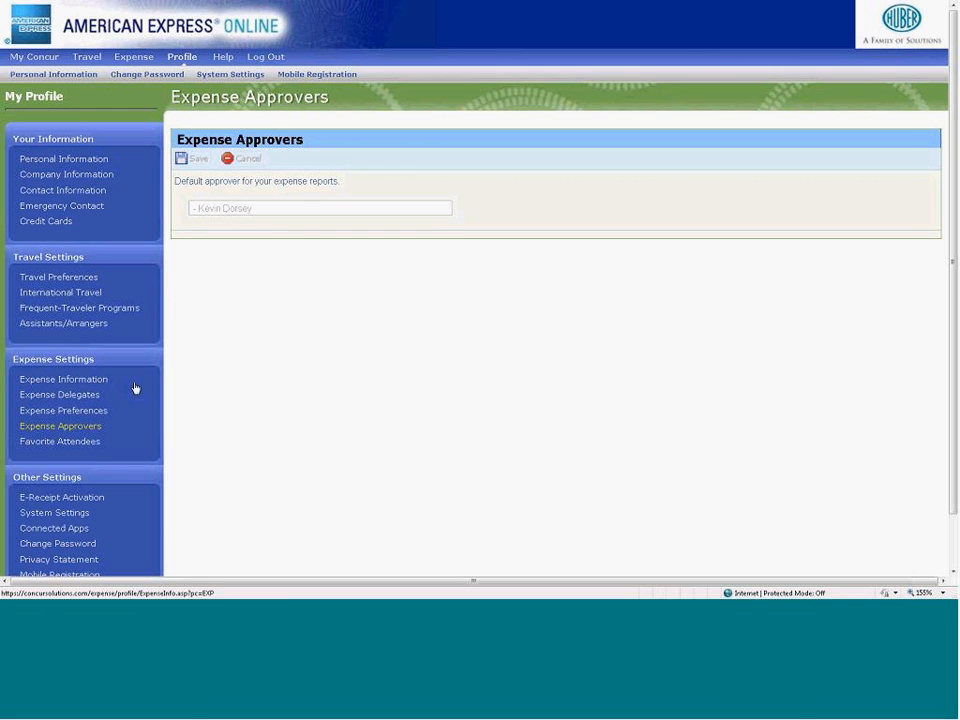
pyautogui.click(49, 447)
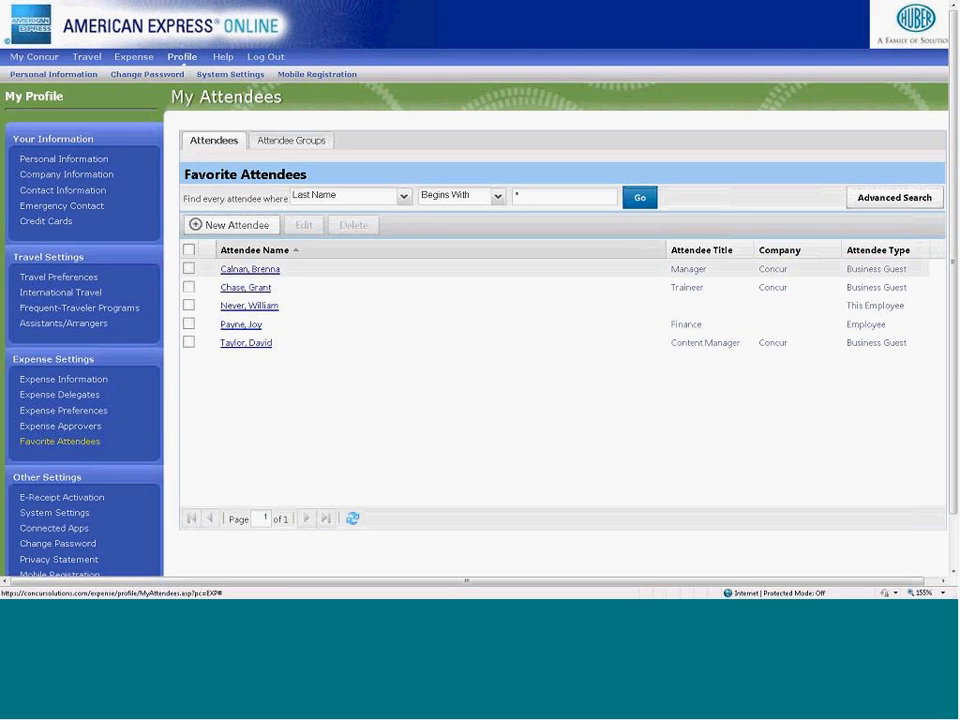
# - Look at the fields for adding a new favorite attendee and leave the form without saving
pyautogui.click(256, 224)
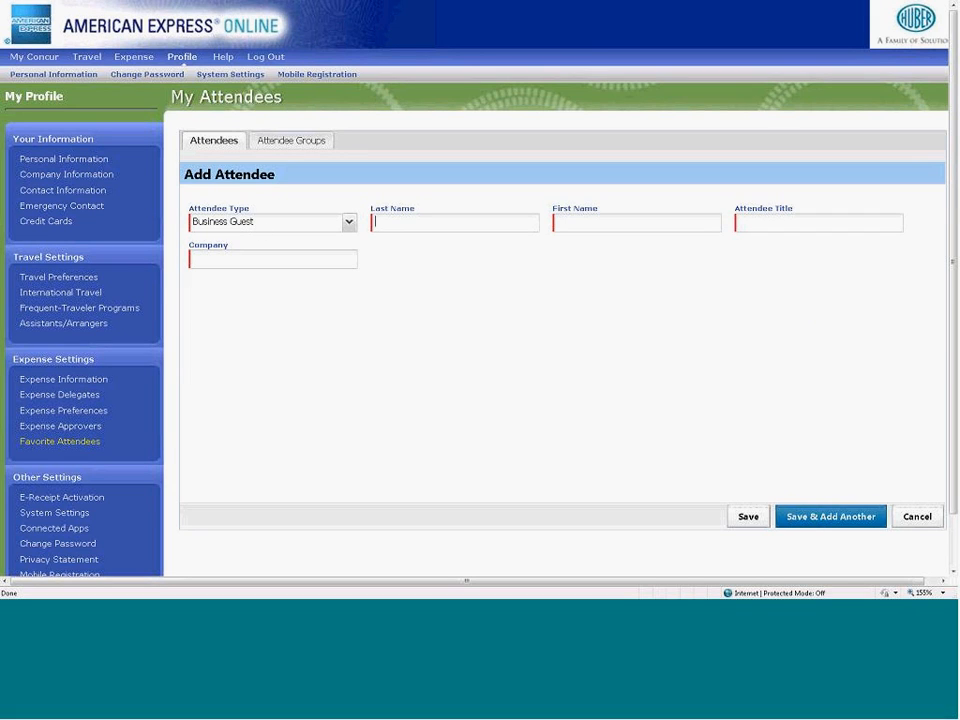
pyautogui.click(526, 230)
pyautogui.click(917, 517)
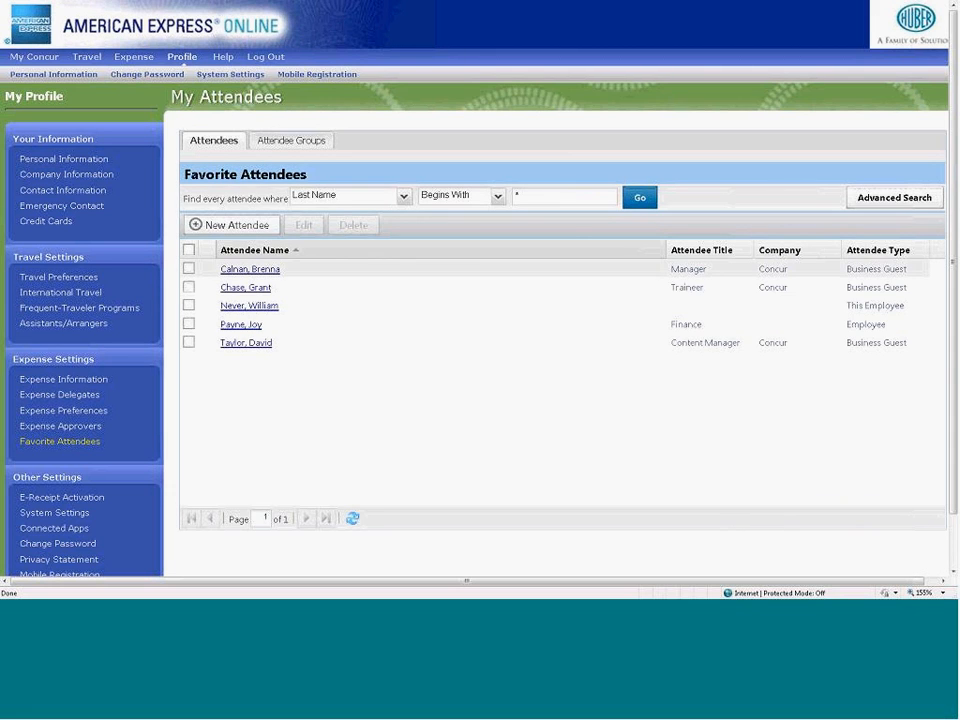
# - View the attendee groups and open the form for creating a new group
pyautogui.click(287, 342)
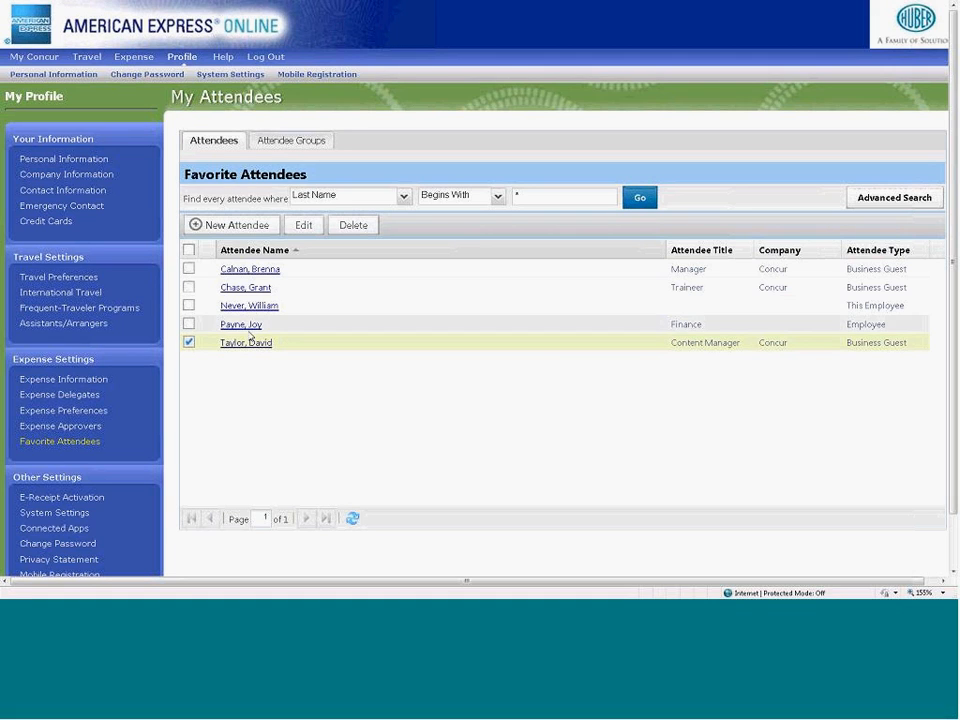
pyautogui.click(284, 144)
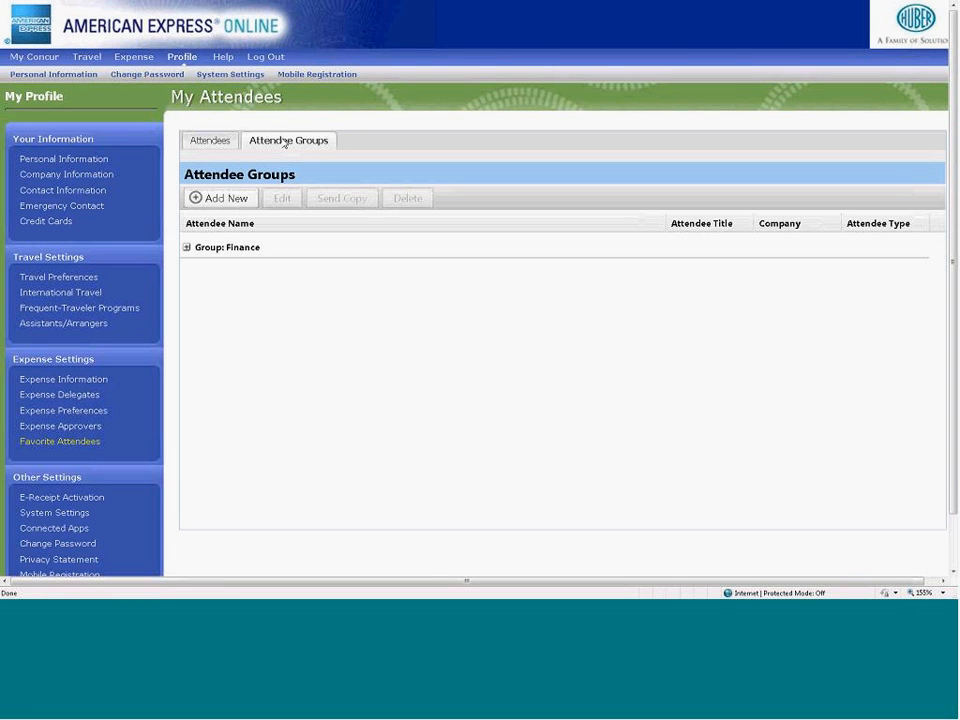
pyautogui.click(230, 201)
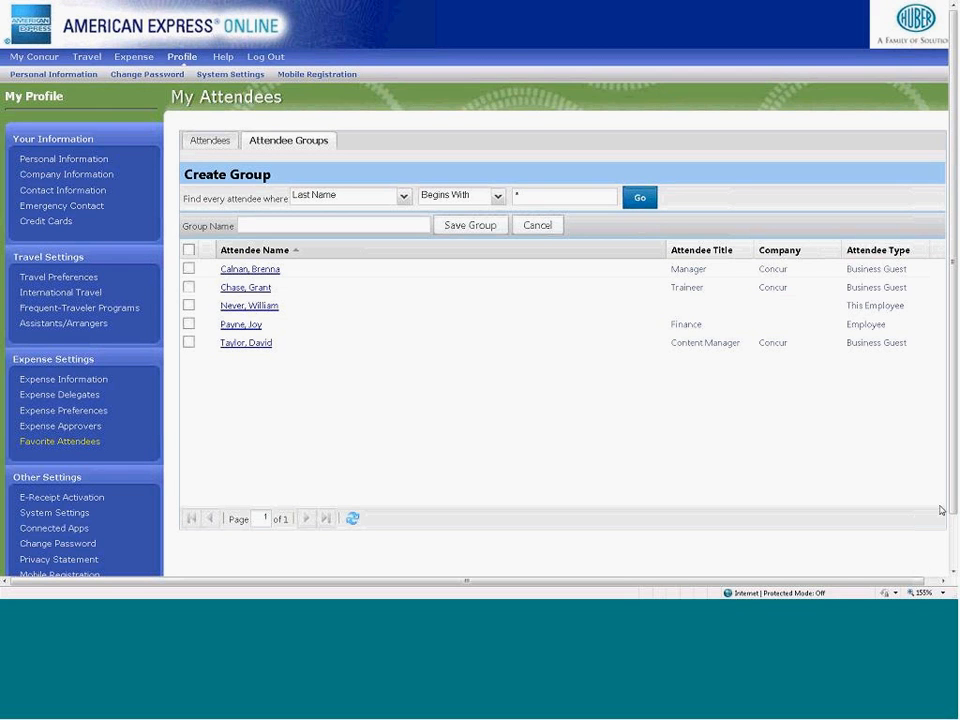
# - Open the Change Password settings and look at the required fields without entering anything
pyautogui.moveTo(954, 497); pyautogui.dragTo(954, 550)
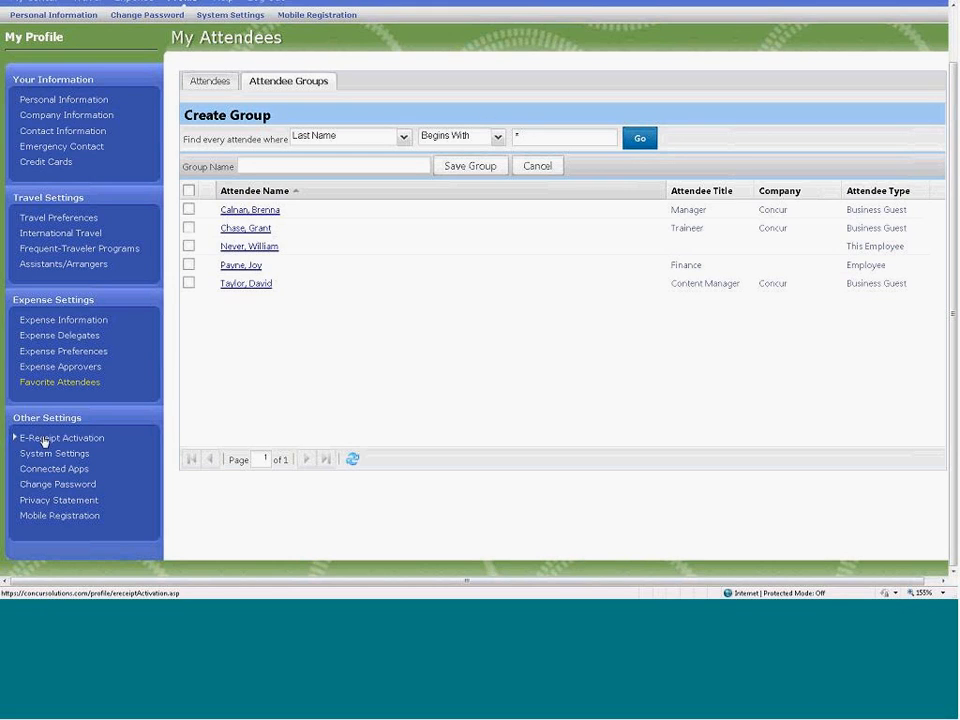
pyautogui.click(58, 488)
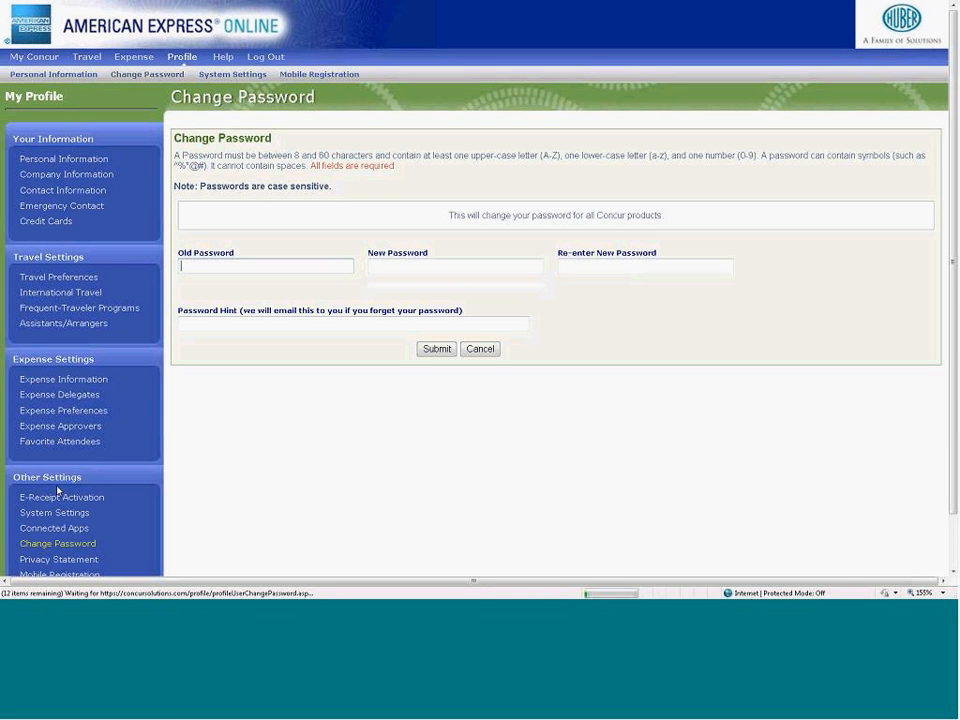
pyautogui.rightClick(221, 270)
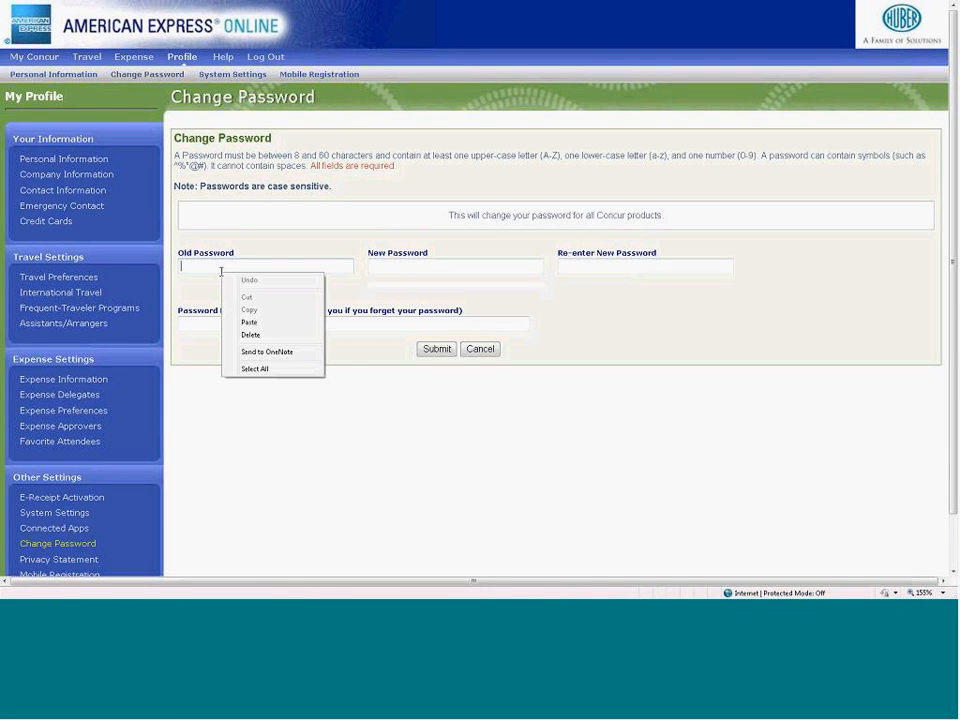
pyautogui.click(355, 305)
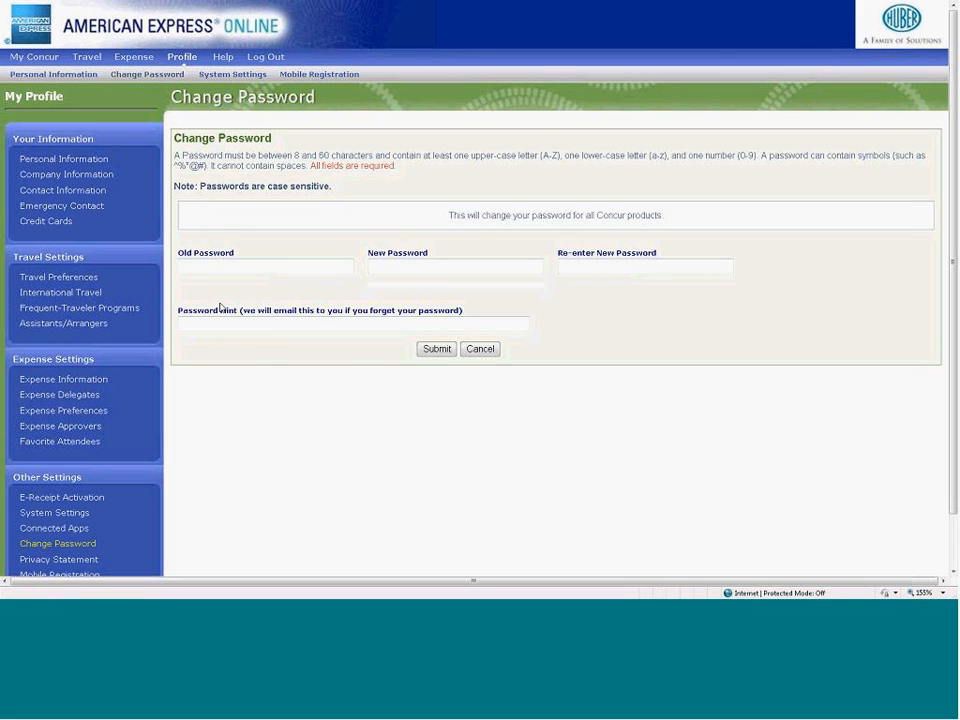
# - From My Concur, open the help training site, view its list of Expense simulations, and close the site
pyautogui.click(42, 60)
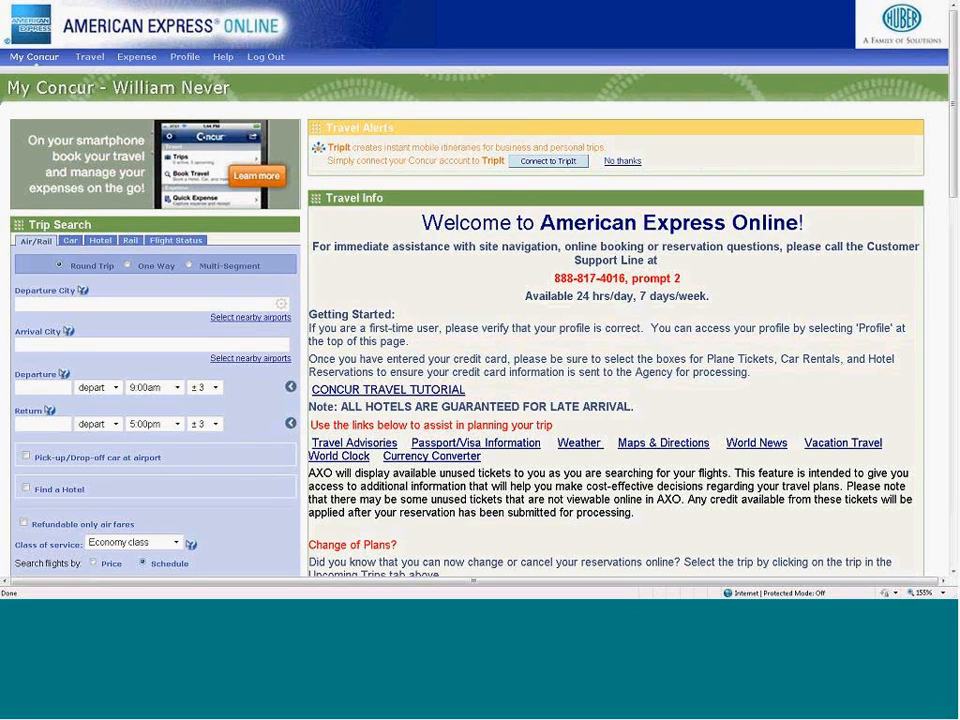
pyautogui.moveTo(226, 60)
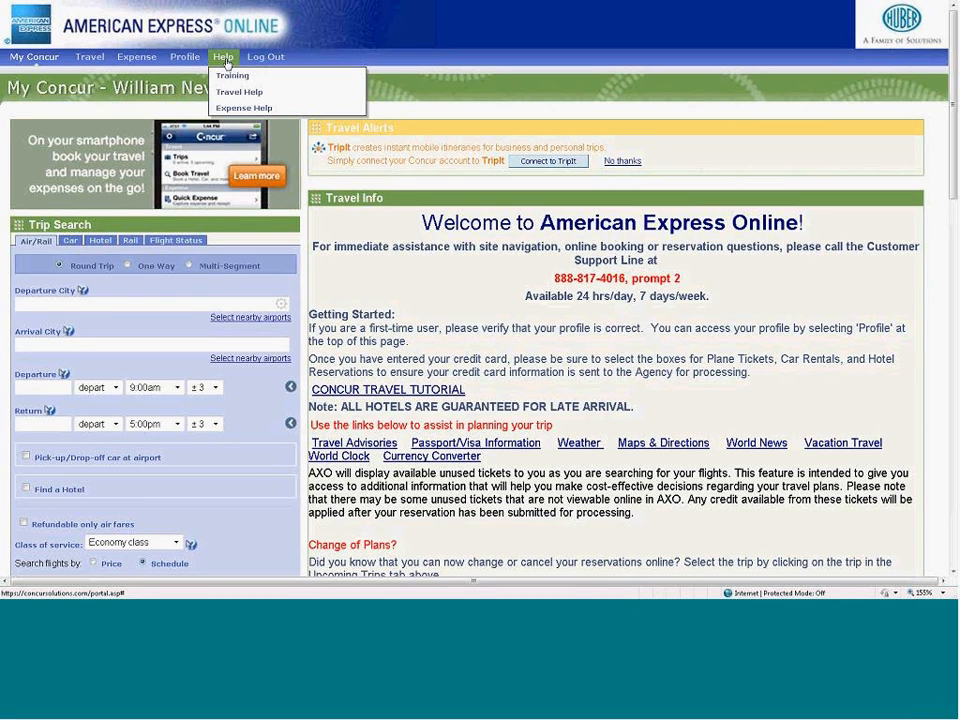
pyautogui.click(229, 77)
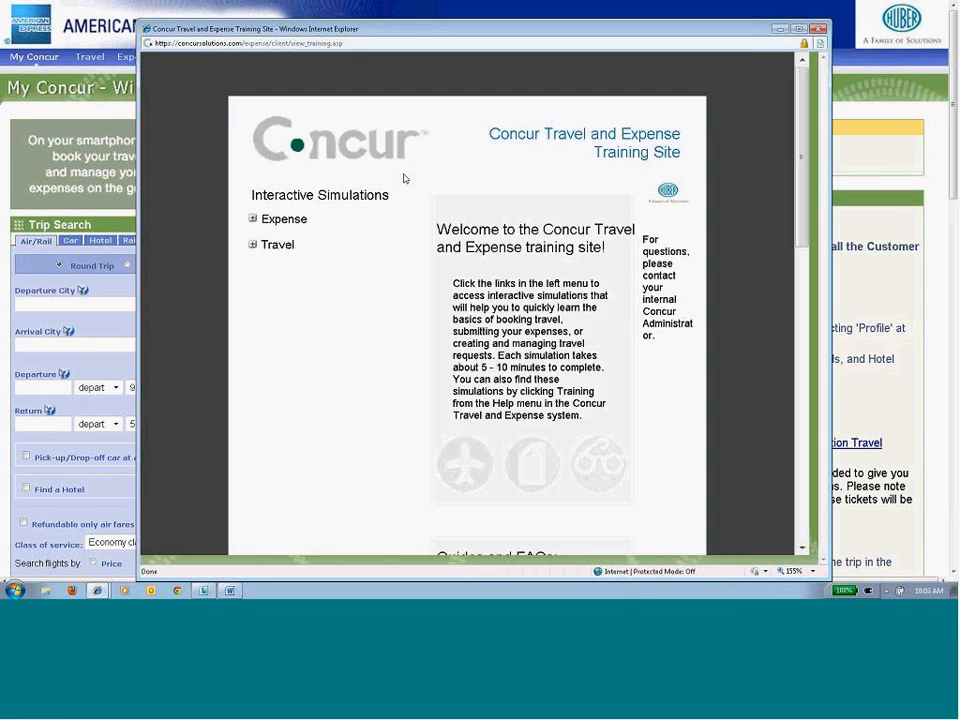
pyautogui.click(254, 219)
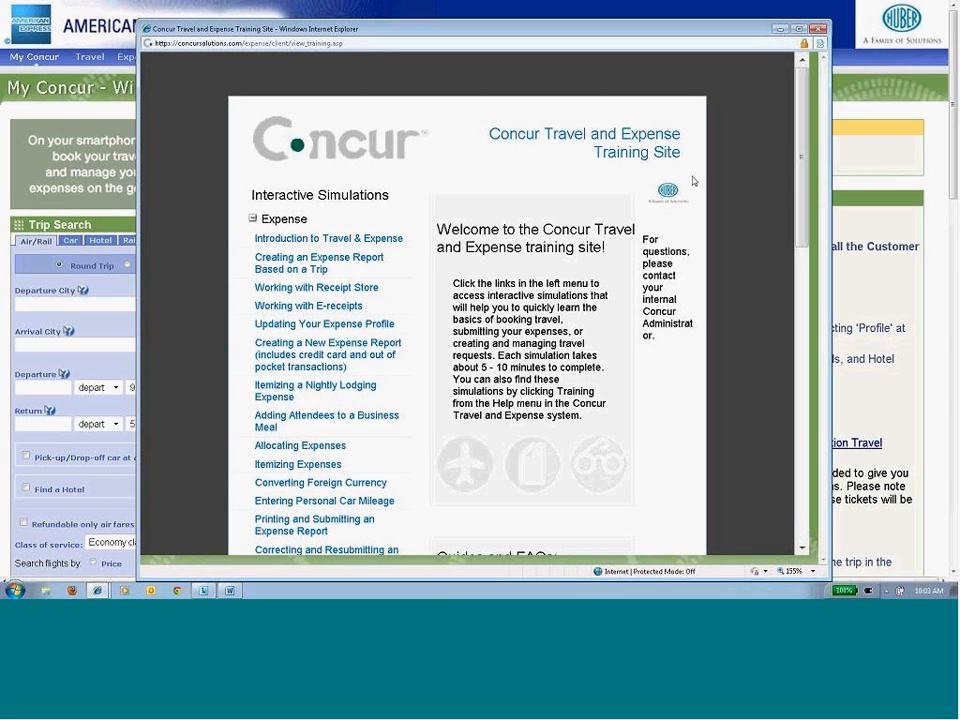
pyautogui.click(819, 30)
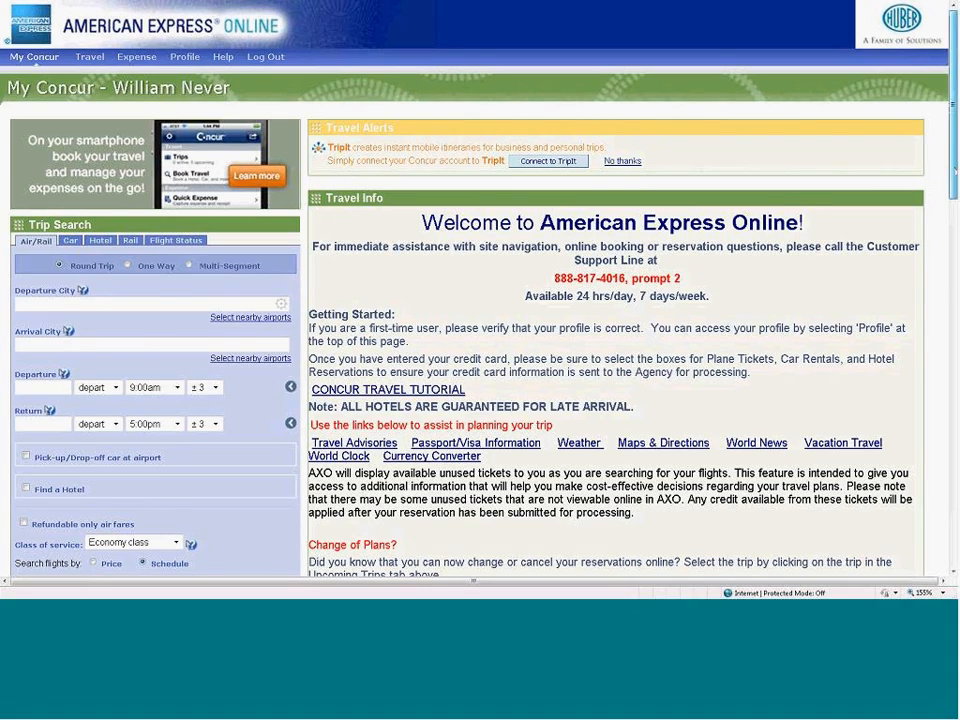
# - Try to open the Huber Intranet Travel Site from the Company Info section and close its window
pyautogui.scroll(-6, 780, 297)
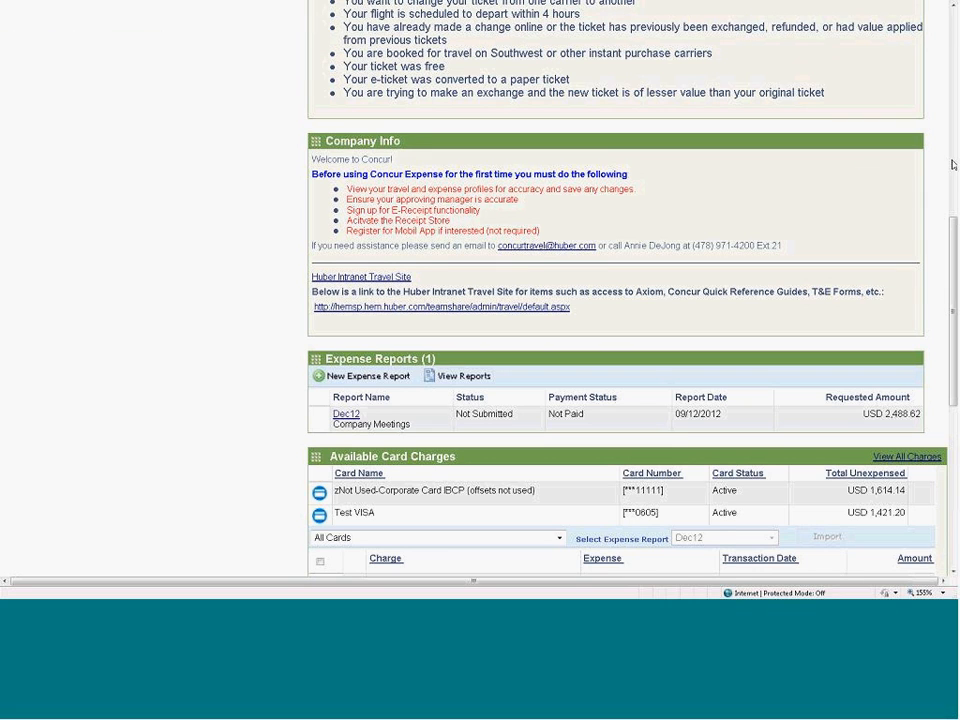
pyautogui.click(386, 281)
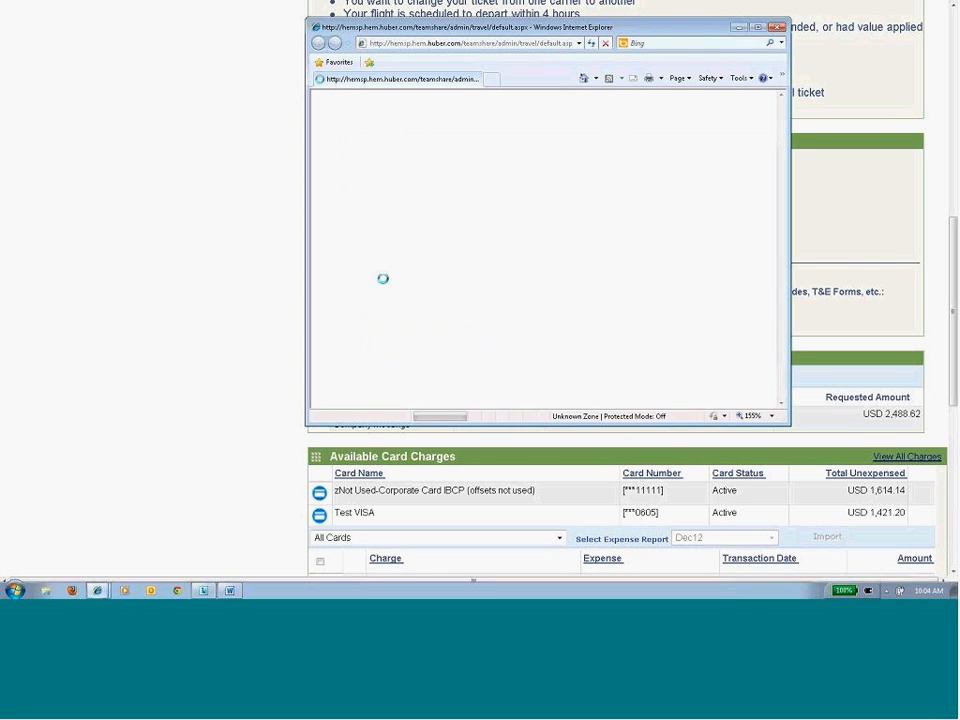
pyautogui.click(776, 28)
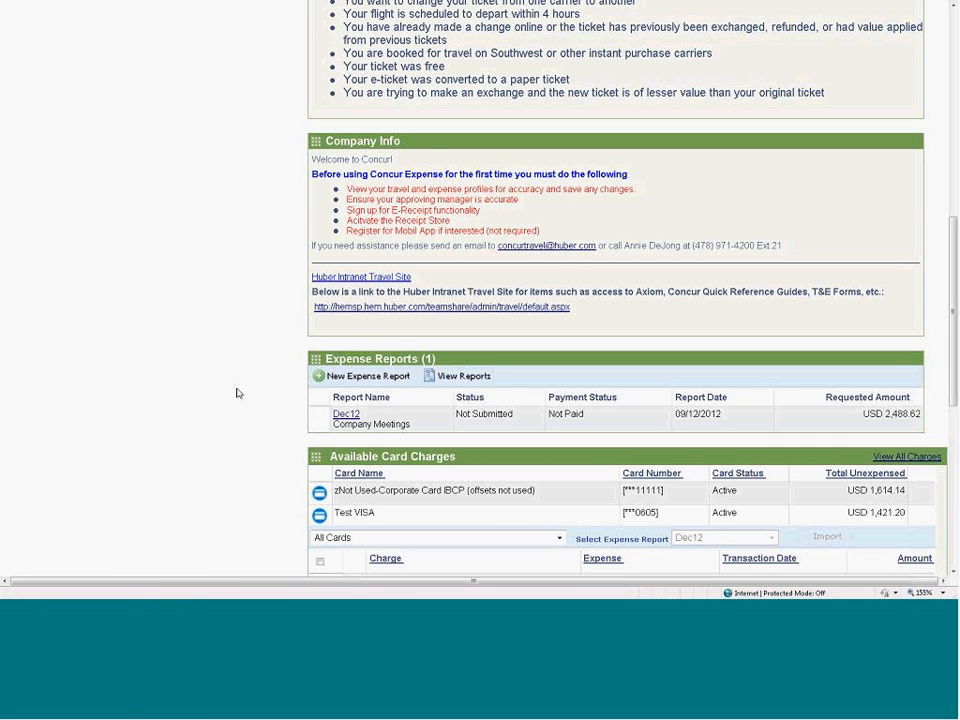
# - Look over the Expense Reports and Available Card Charges sections of My Concur
pyautogui.scroll(-3, 238, 393)
pyautogui.scroll(-2, 238, 393)
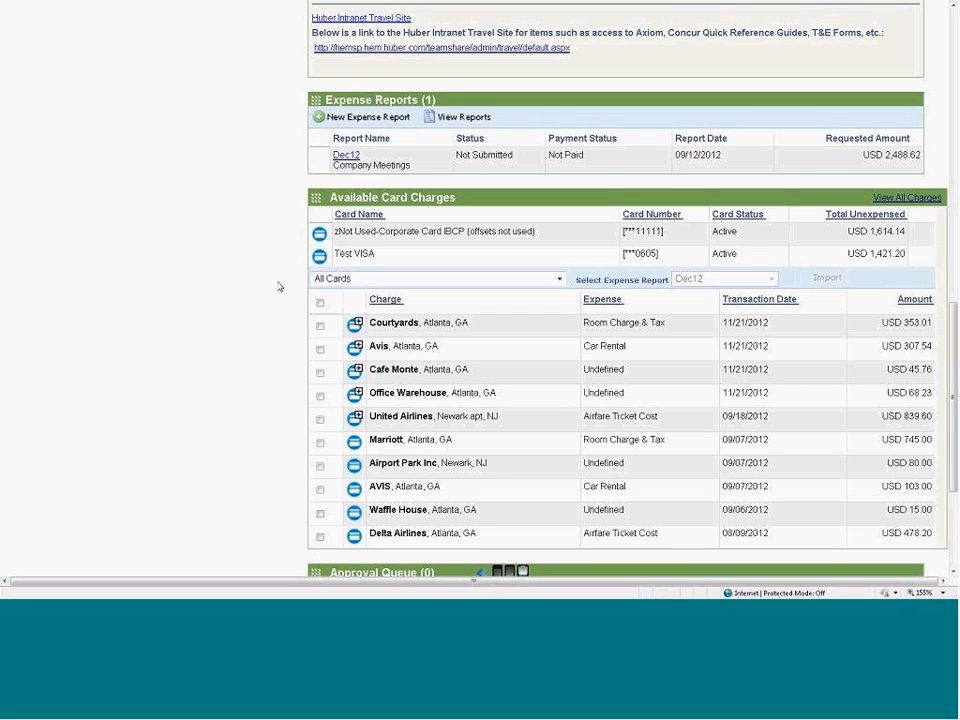
# - Try selecting the 11/21/2012 Courtyards and Avis card charges for import, and clear both selections
pyautogui.click(320, 326)
pyautogui.click(320, 351)
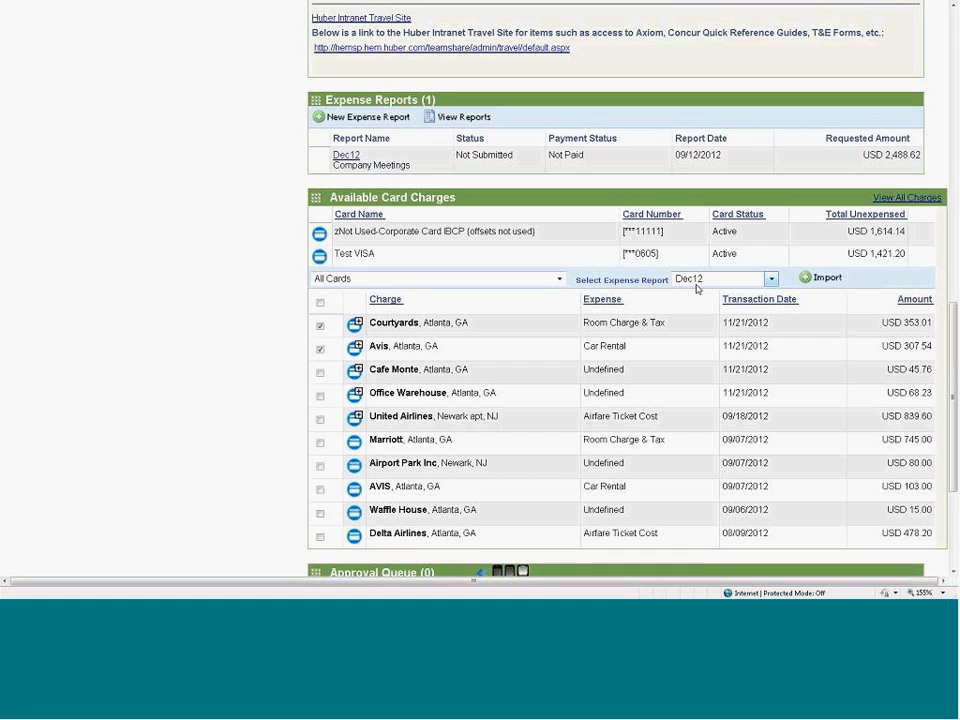
pyautogui.click(320, 326)
pyautogui.click(320, 349)
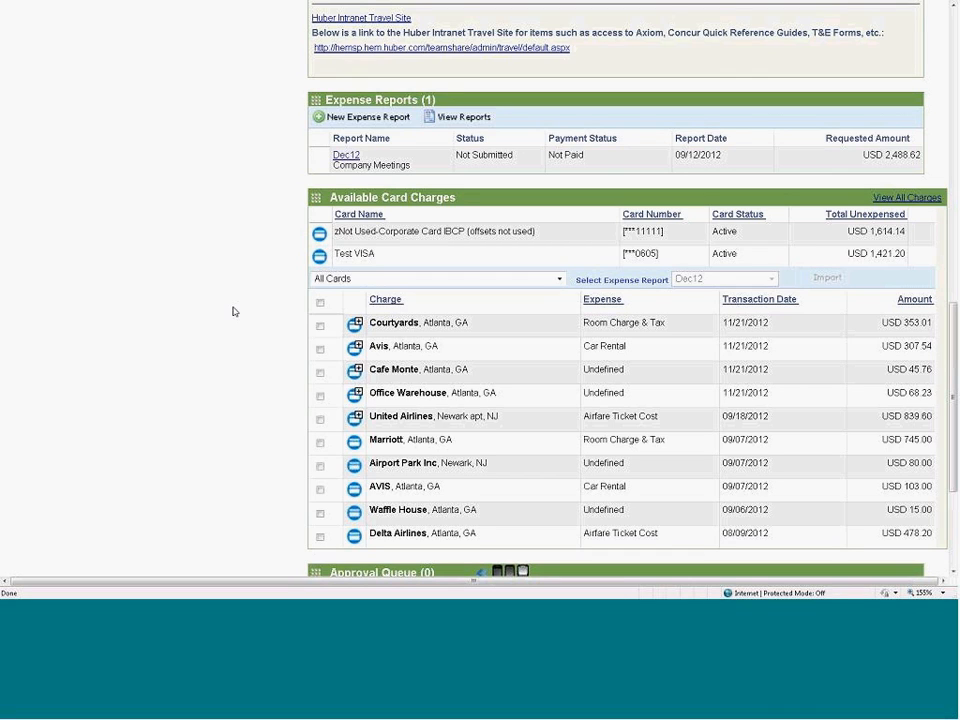
# - Start a new expense report named Sep12 with the business purpose "Expense for September includes 3 trips"
pyautogui.click(332, 119)
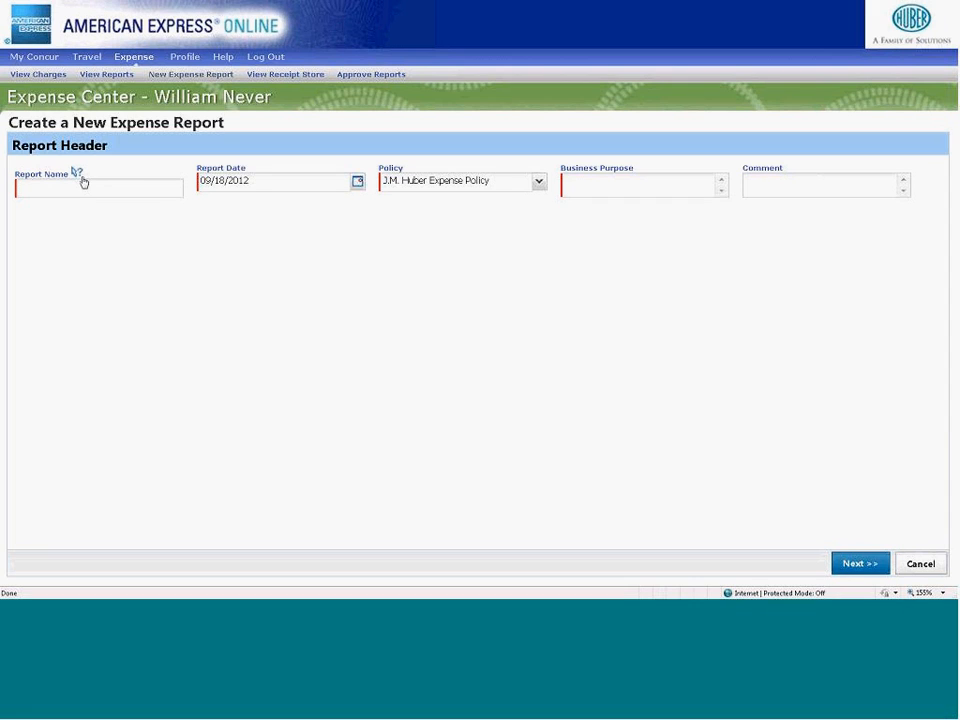
pyautogui.moveTo(77, 174)
pyautogui.write('Sep1')
pyautogui.write('2')
pyautogui.write('Expense for ')
pyautogui.write('September ')
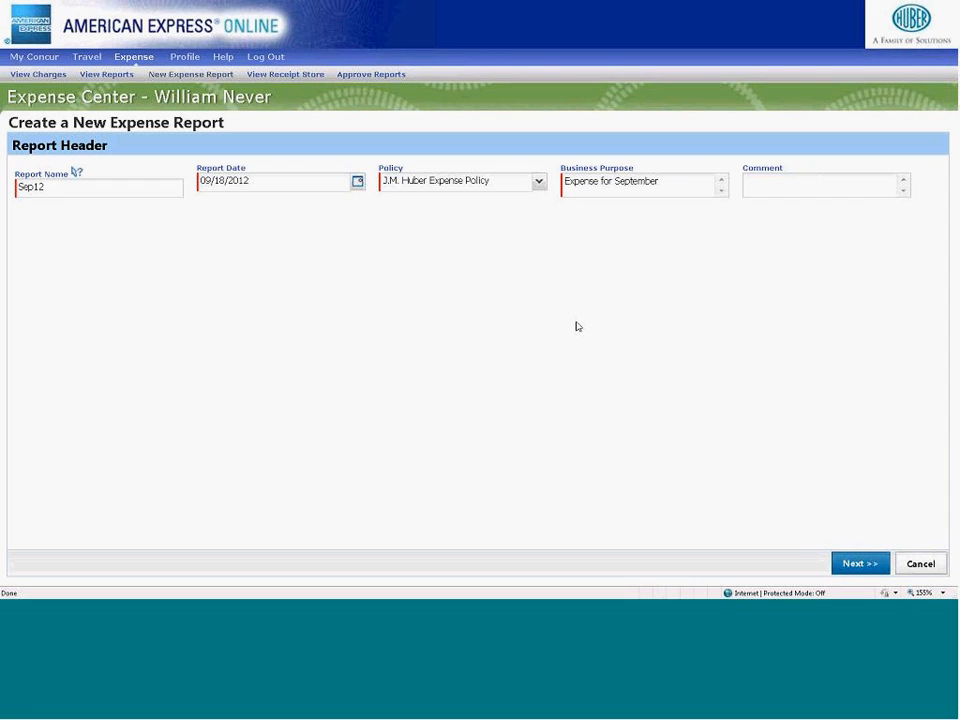
pyautogui.write('includes 3 trips')
# - Add the comment "XYZ Inc signed agreement." to the report header and continue to the report's expenses
pyautogui.click(761, 186)
pyautogui.write('XYZ Inc signed ')
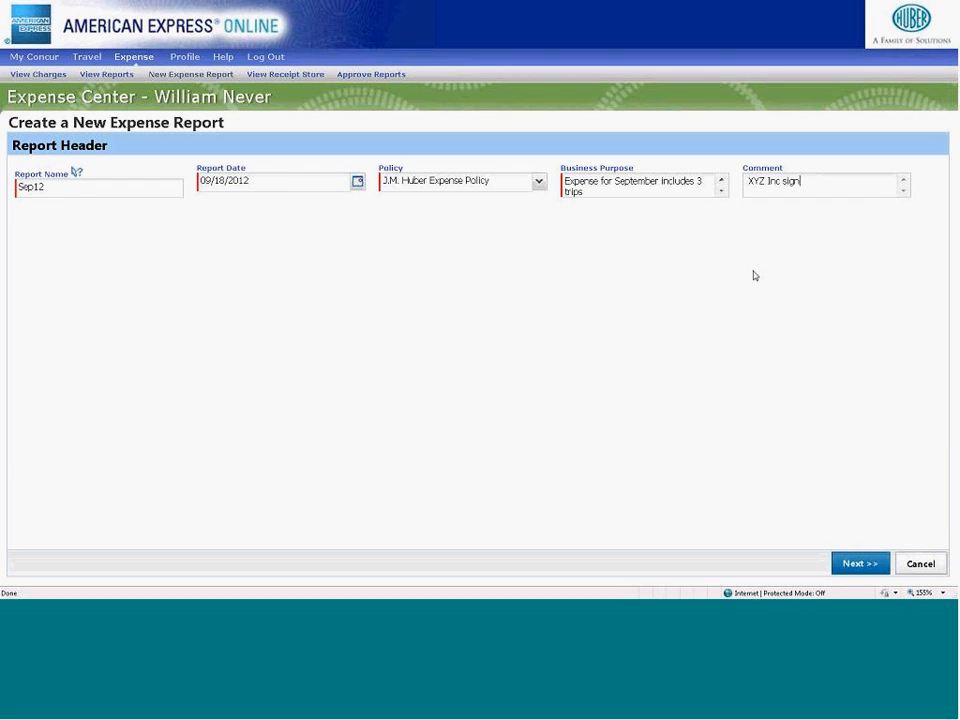
pyautogui.write('agreement.')
pyautogui.click(845, 563)
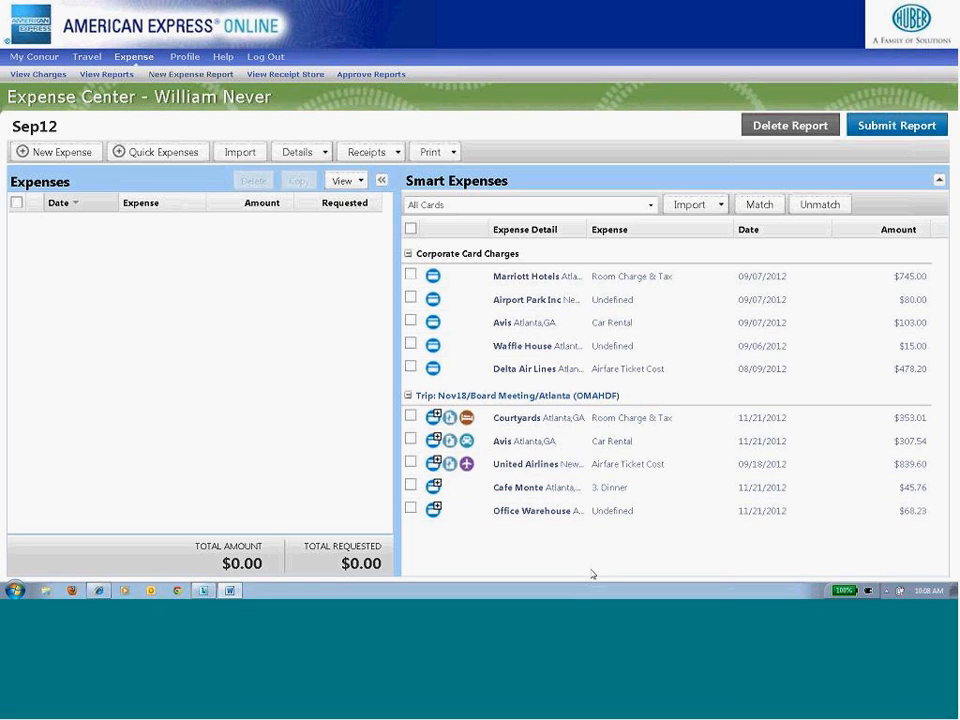
# - View the Avis and Courtyards e-receipts and the hotel booking's trip itinerary under the Nov18/Board Meeting/Atlanta trip, closing each one
pyautogui.click(449, 463)
pyautogui.click(450, 441)
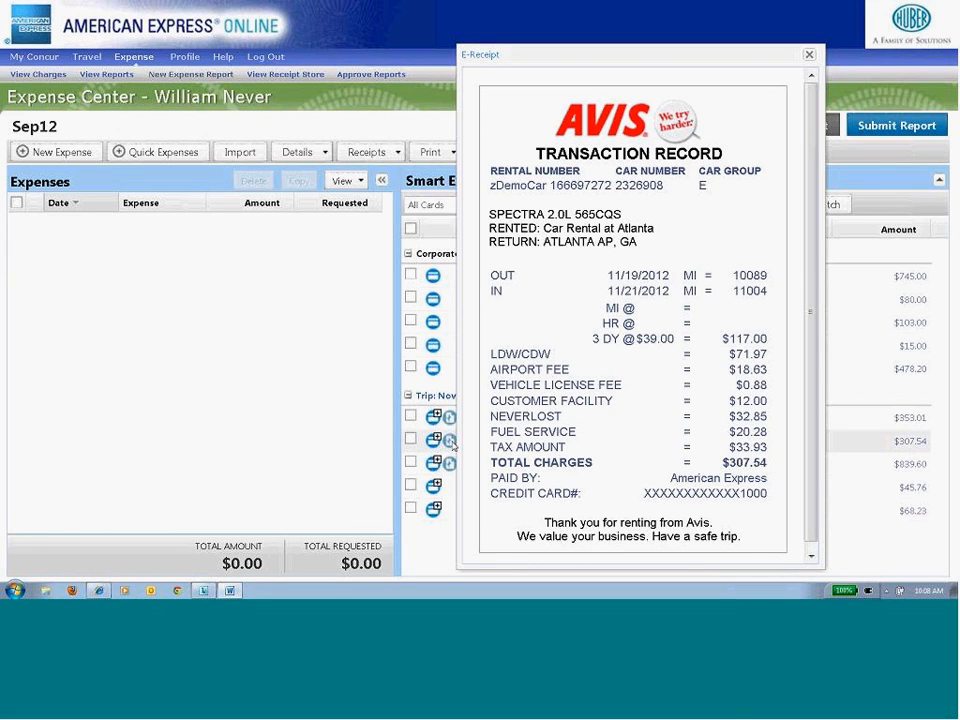
pyautogui.click(809, 54)
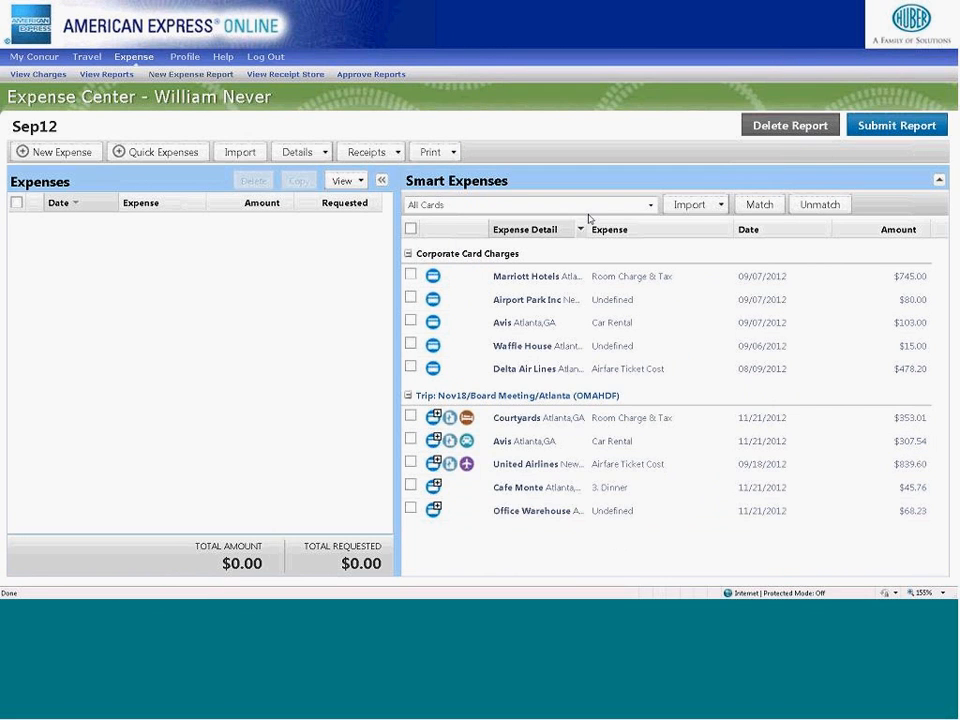
pyautogui.click(450, 418)
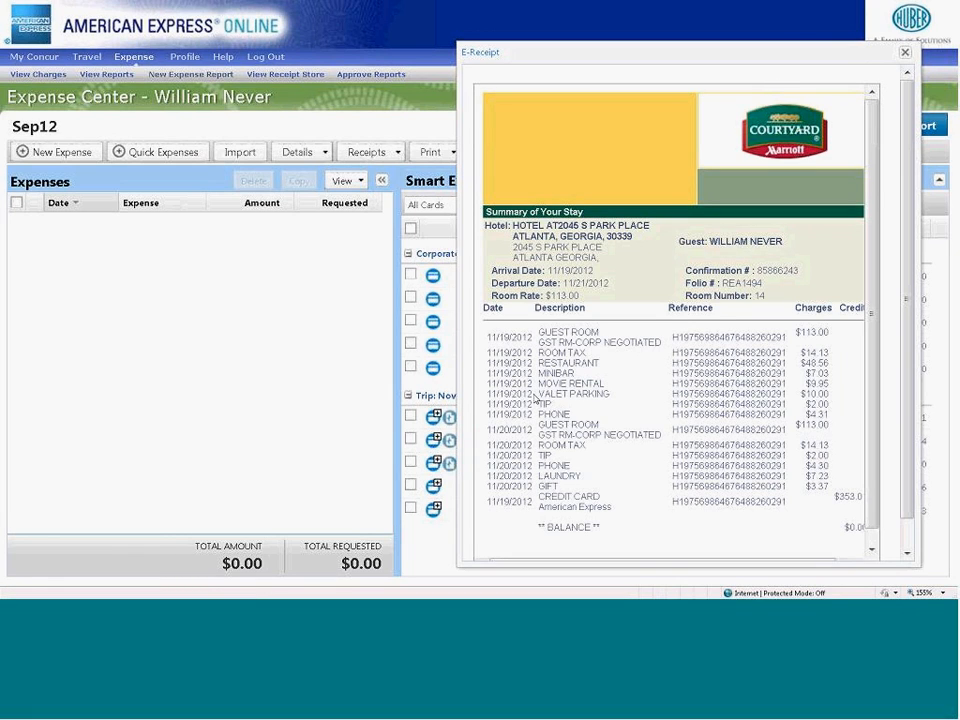
pyautogui.click(905, 53)
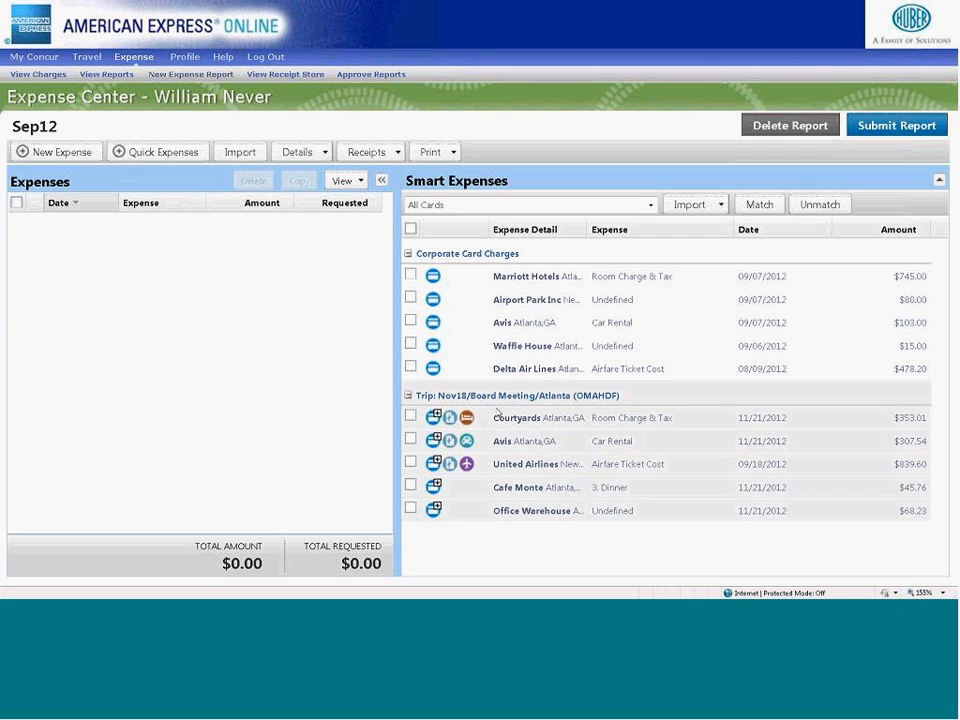
pyautogui.click(466, 419)
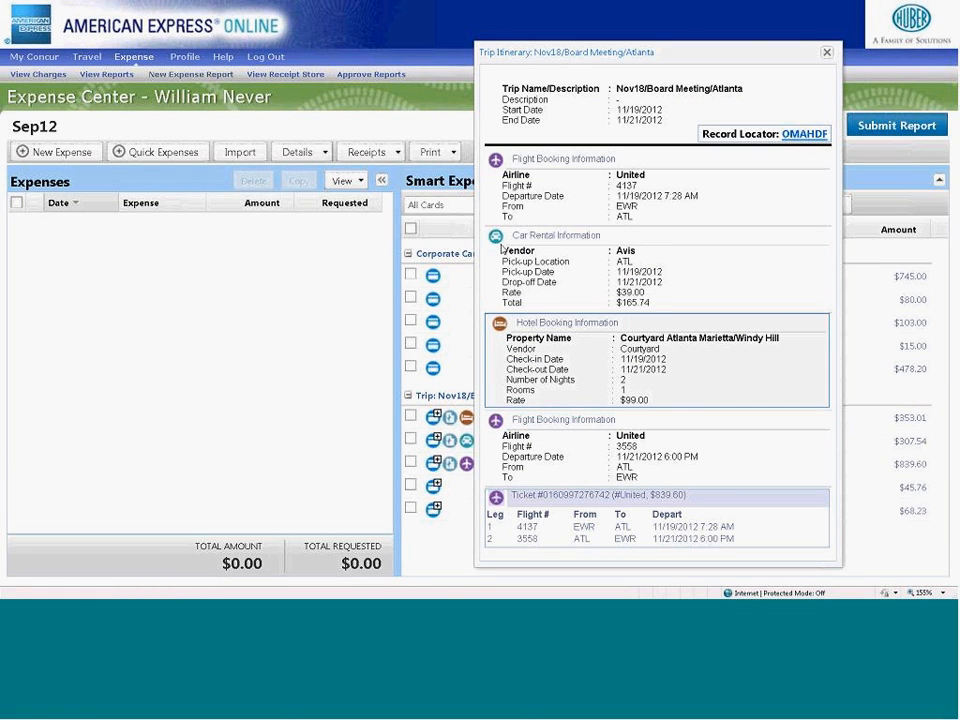
pyautogui.click(825, 52)
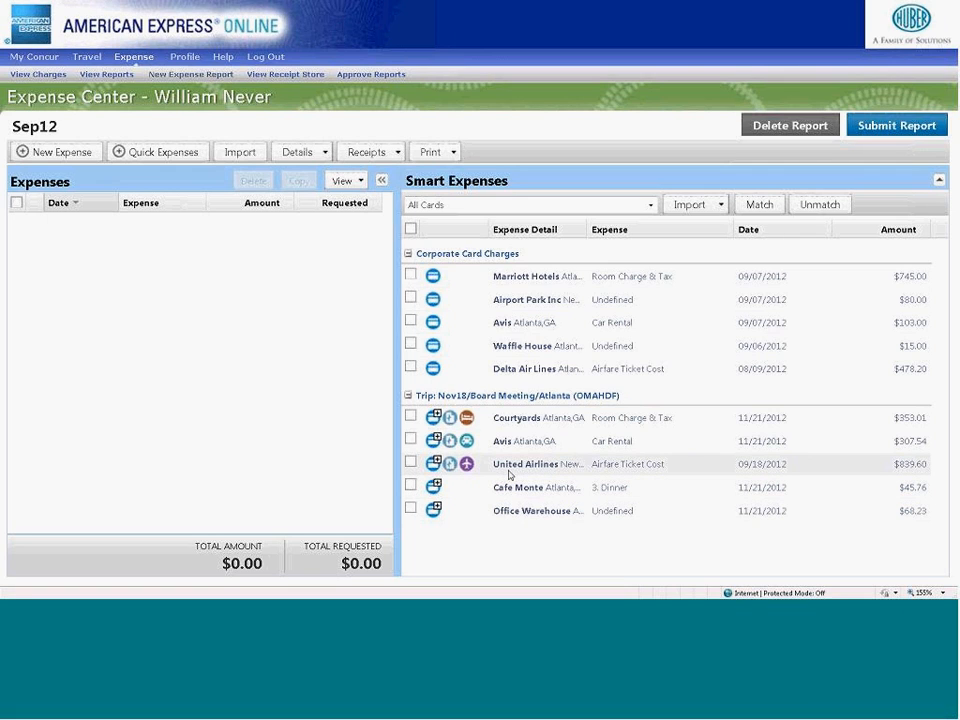
# - Import the United Airlines, Waffle House, 09/07/2012 Avis and Marriott Hotels charges into the Sep12 report
pyautogui.moveTo(510, 470); pyautogui.dragTo(407, 378)
pyautogui.click(410, 343)
pyautogui.click(410, 322)
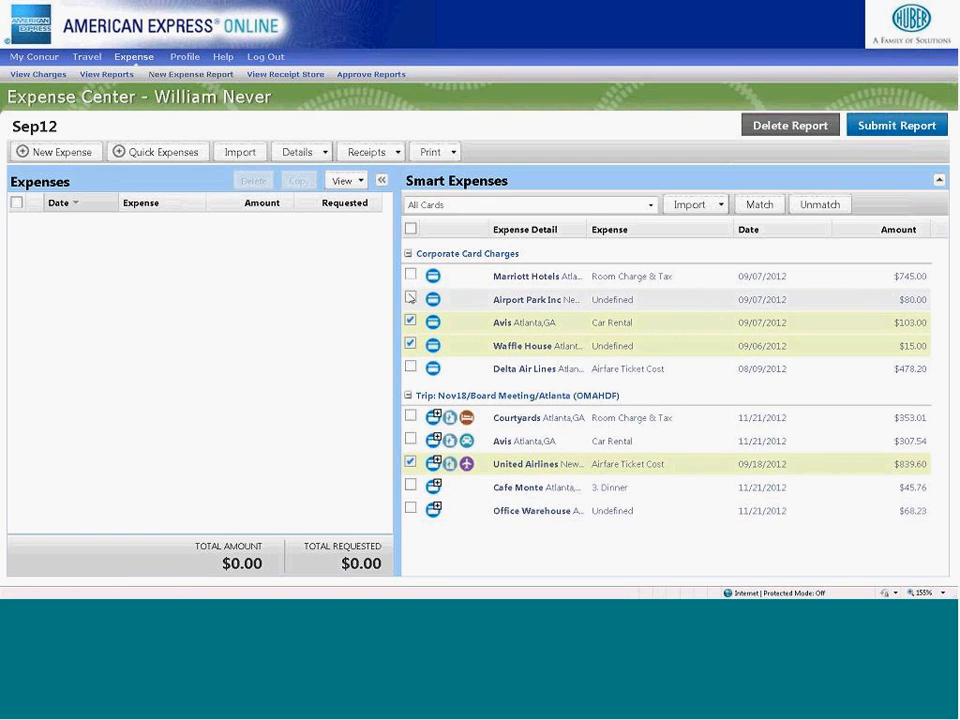
pyautogui.click(410, 275)
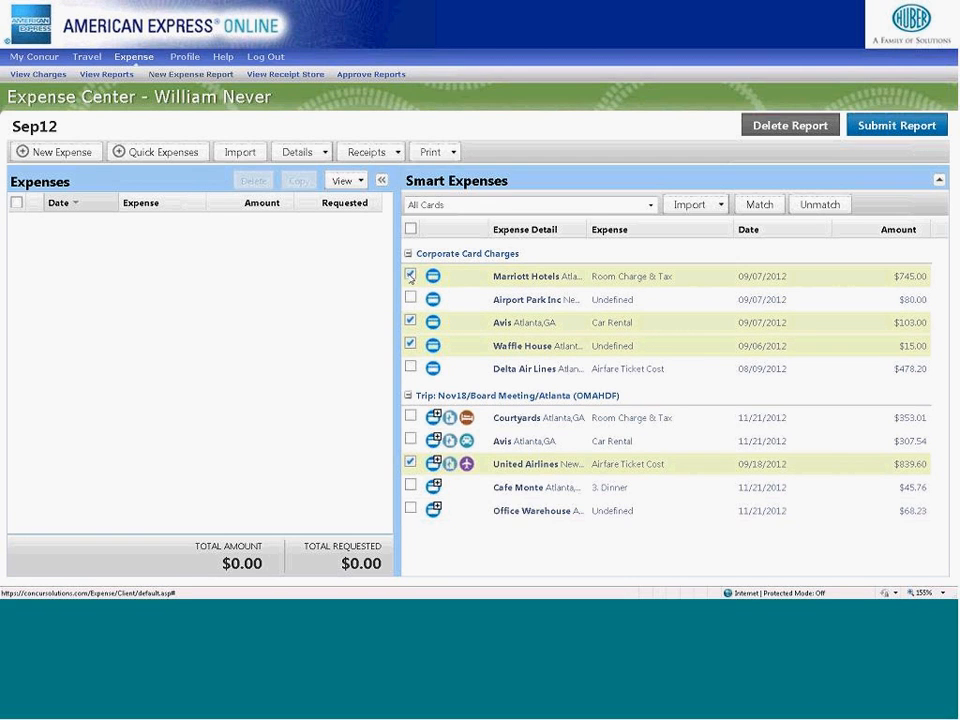
pyautogui.click(683, 205)
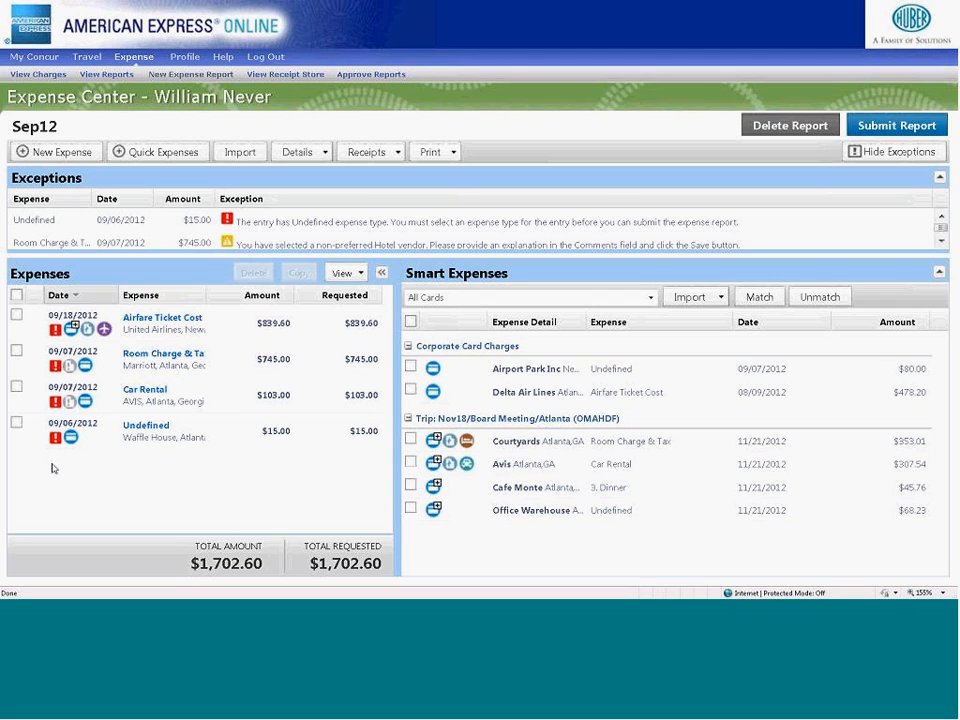
# - Enlarge the report's exceptions list to read its entries, and hide the exceptions
pyautogui.moveTo(55, 446)
pyautogui.moveTo(172, 273); pyautogui.dragTo(180, 349)
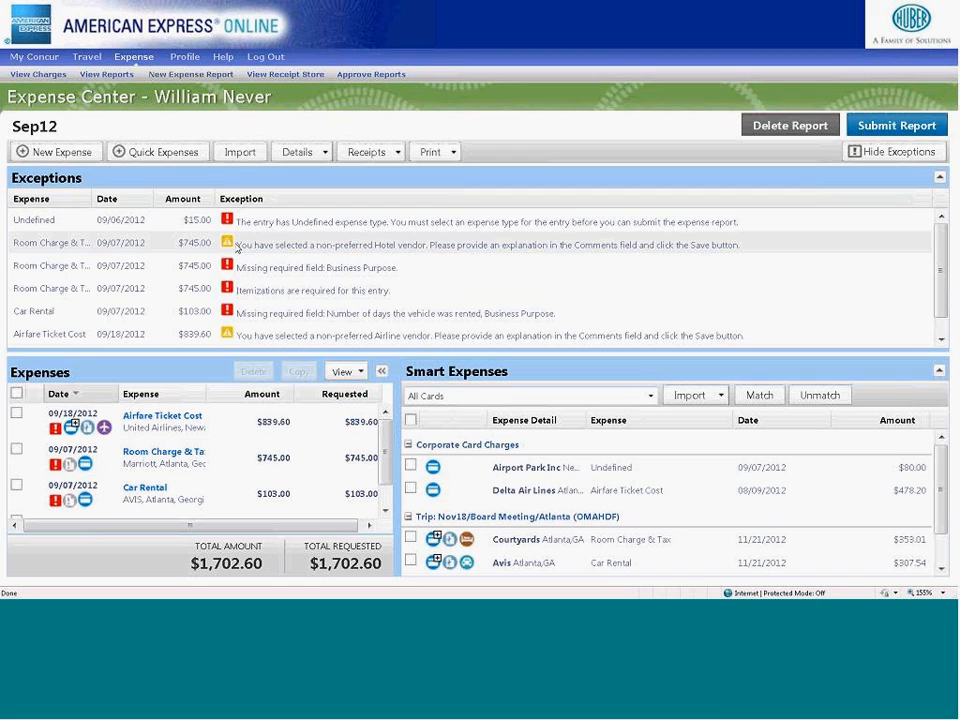
pyautogui.click(870, 153)
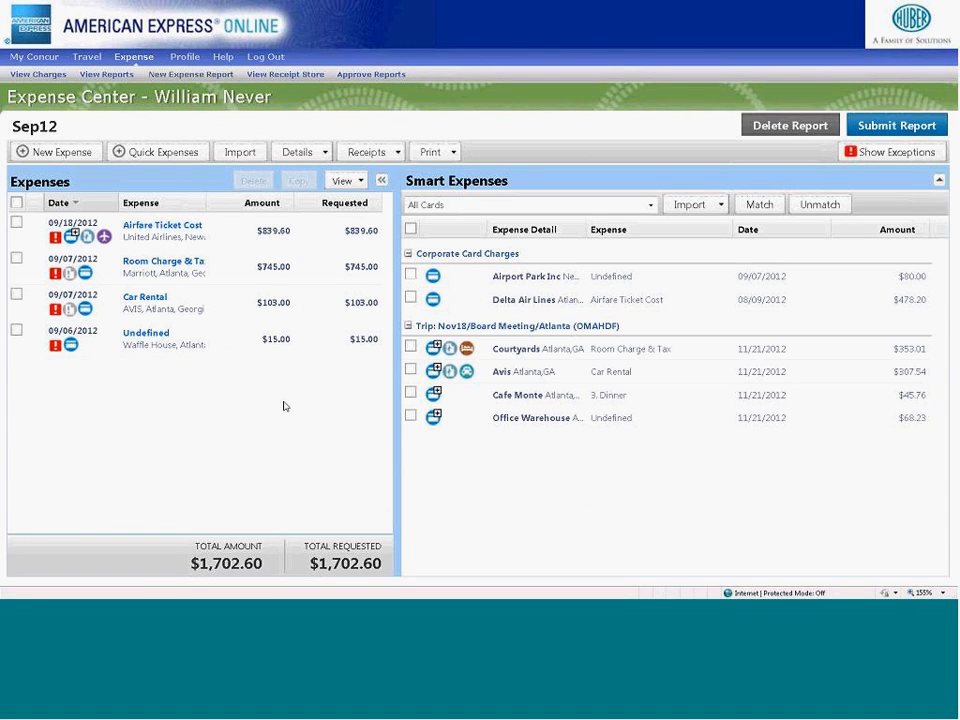
# - Open the Waffle House expense and look through its available expense types without choosing one
pyautogui.click(145, 341)
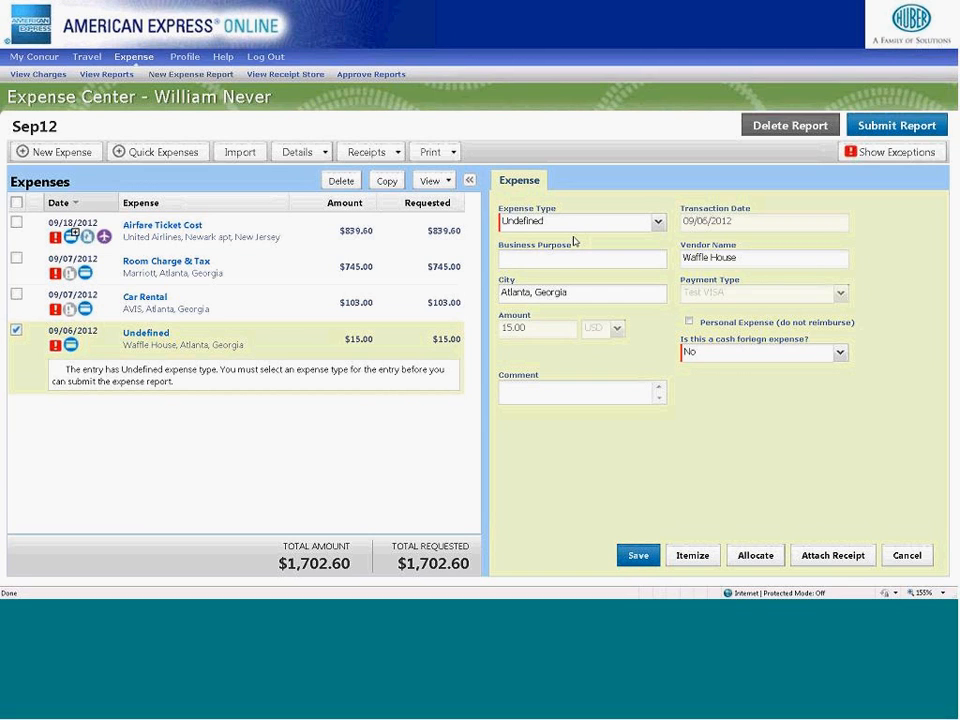
pyautogui.click(658, 222)
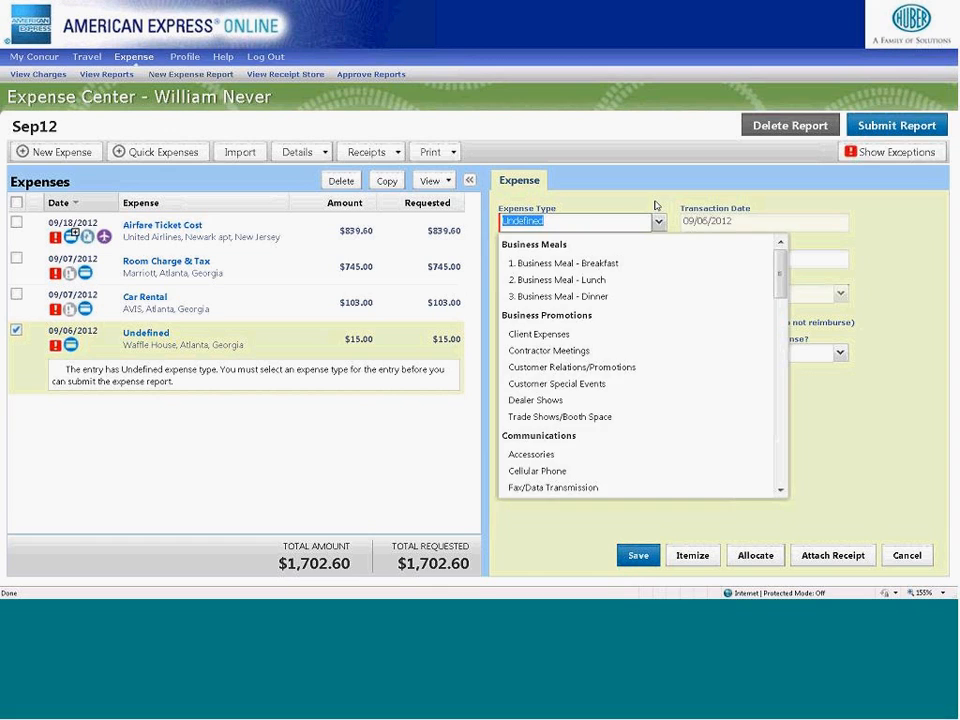
pyautogui.click(655, 203)
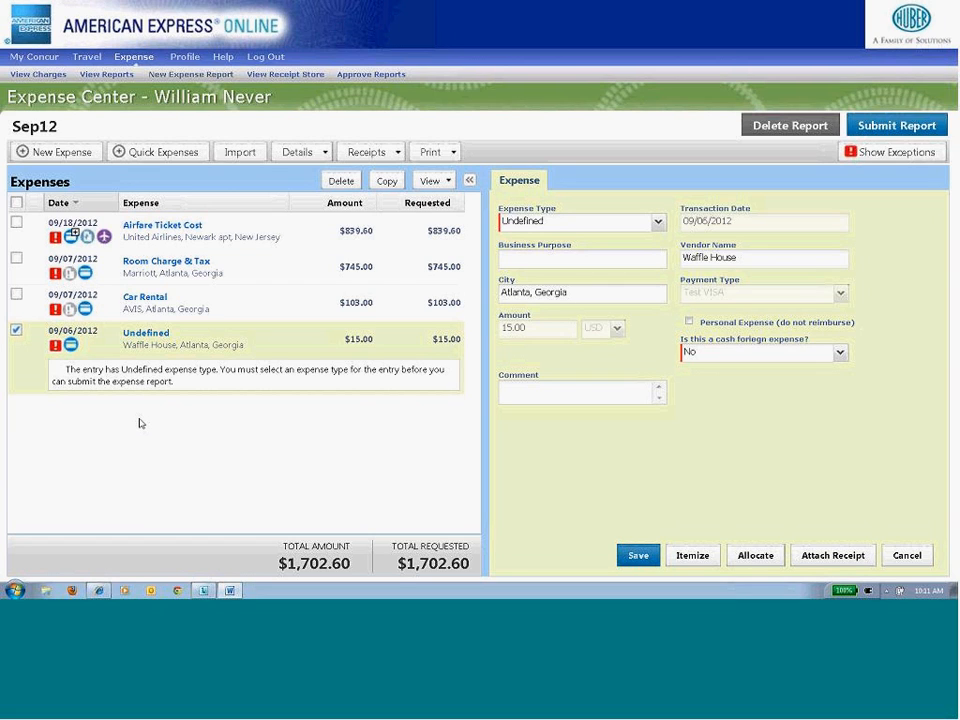
# - Delete the Waffle House and AVIS Car Rental expenses from the report and display the Smart Expenses available for import
pyautogui.click(17, 296)
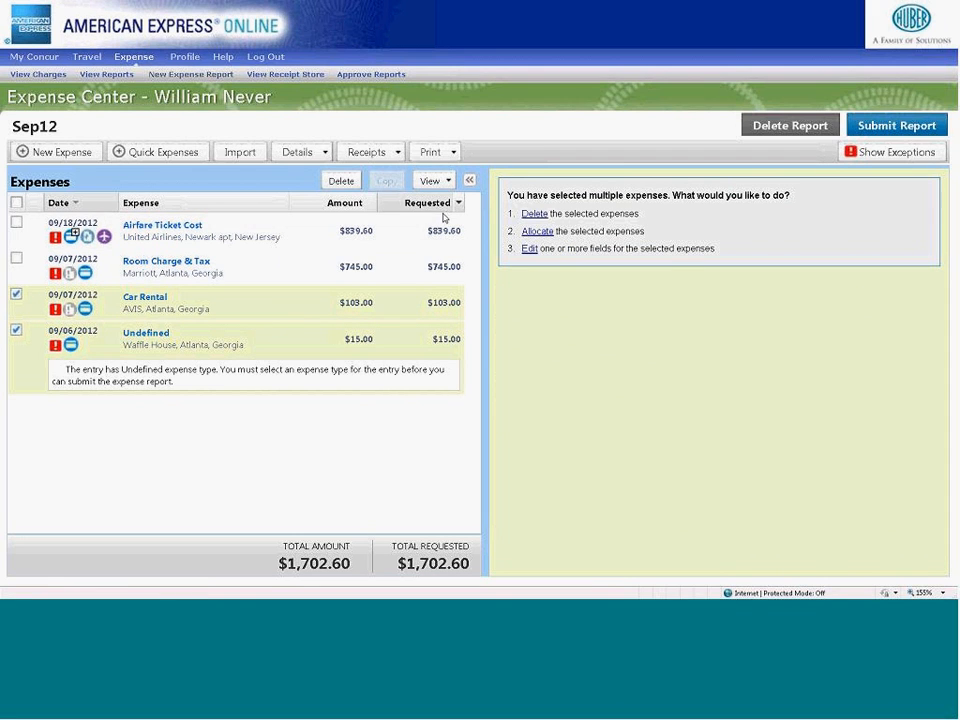
pyautogui.click(341, 180)
pyautogui.click(443, 326)
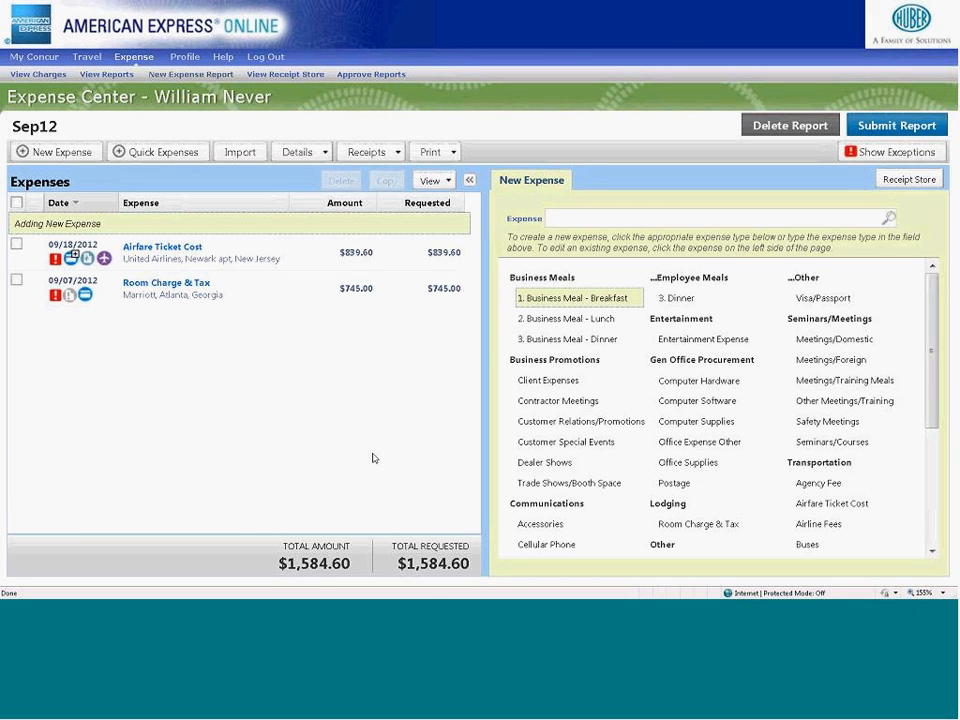
pyautogui.click(236, 153)
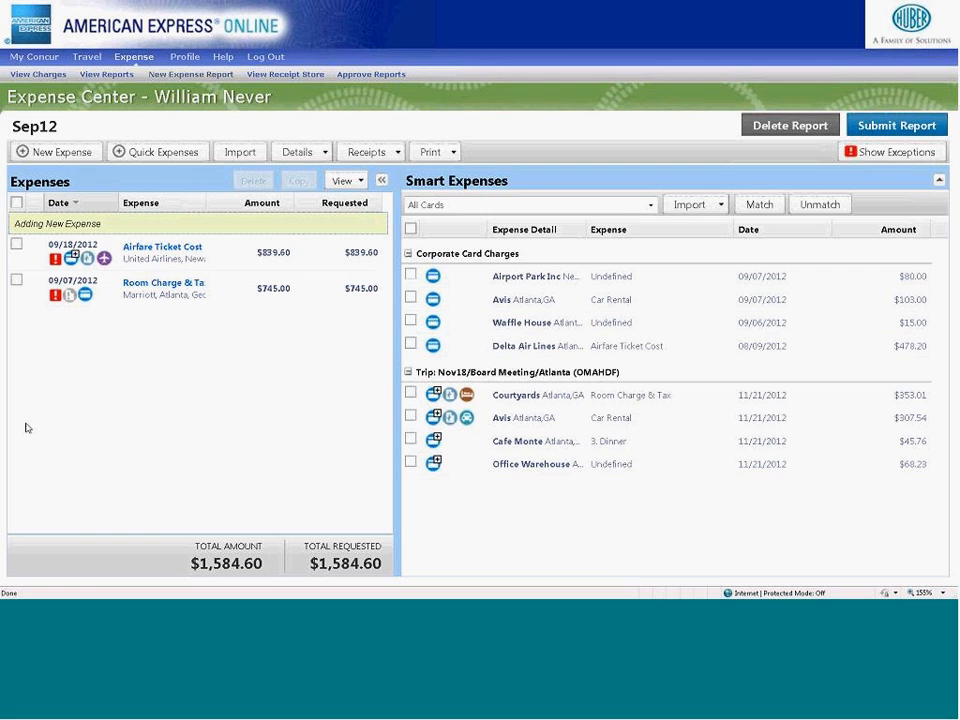
# - Set the Marriott Room Charge & Tax expense's business purpose to "Client Meeting" and start itemizing it
pyautogui.click(146, 288)
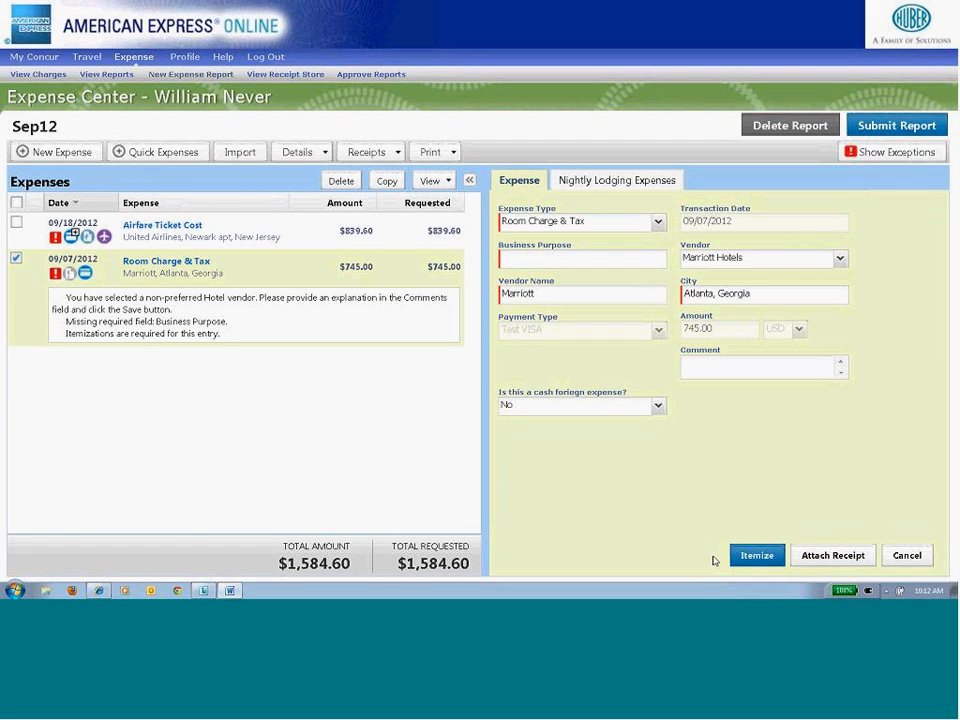
pyautogui.click(563, 261)
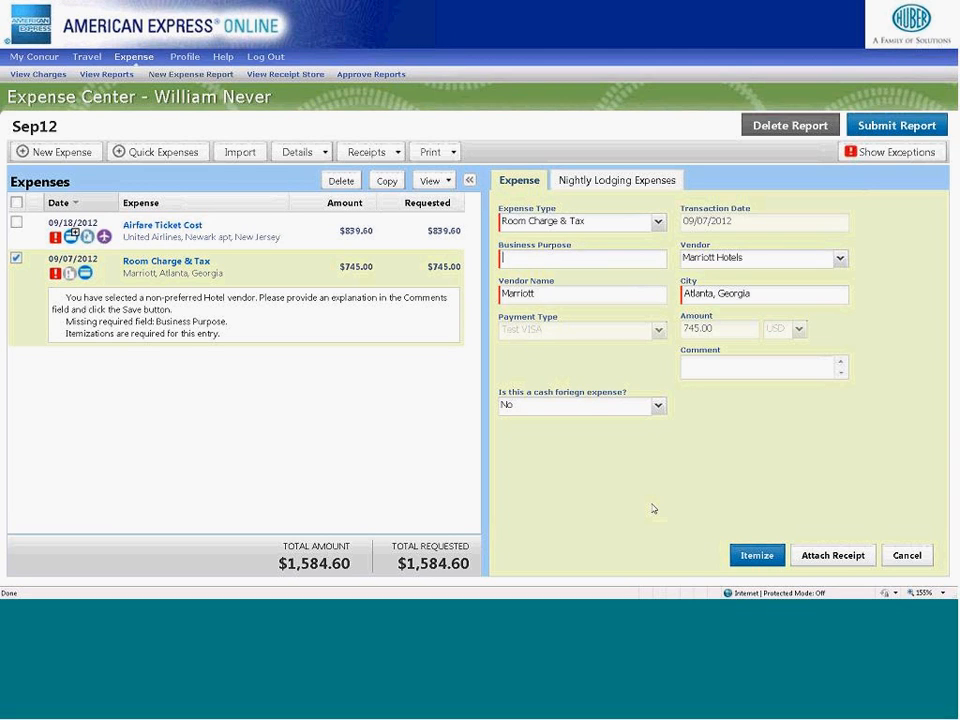
pyautogui.write('Client Meeting')
pyautogui.click(756, 555)
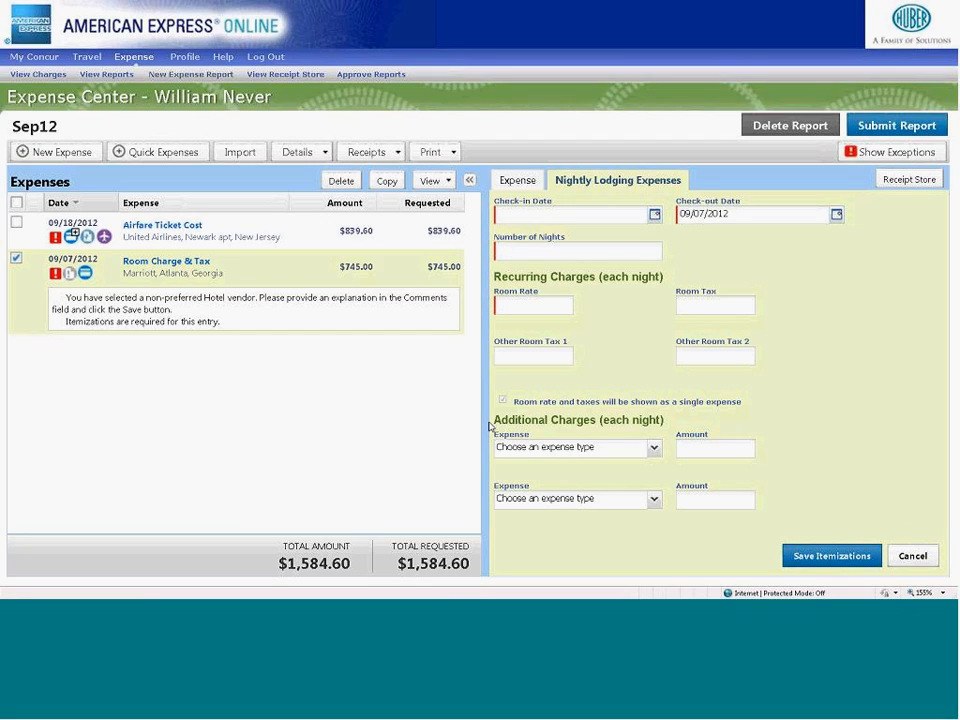
# - Enter 3 nights, a nightly room rate of 175 and a room tax of 25 for the Marriott stay
pyautogui.moveTo(484, 420); pyautogui.dragTo(422, 420)
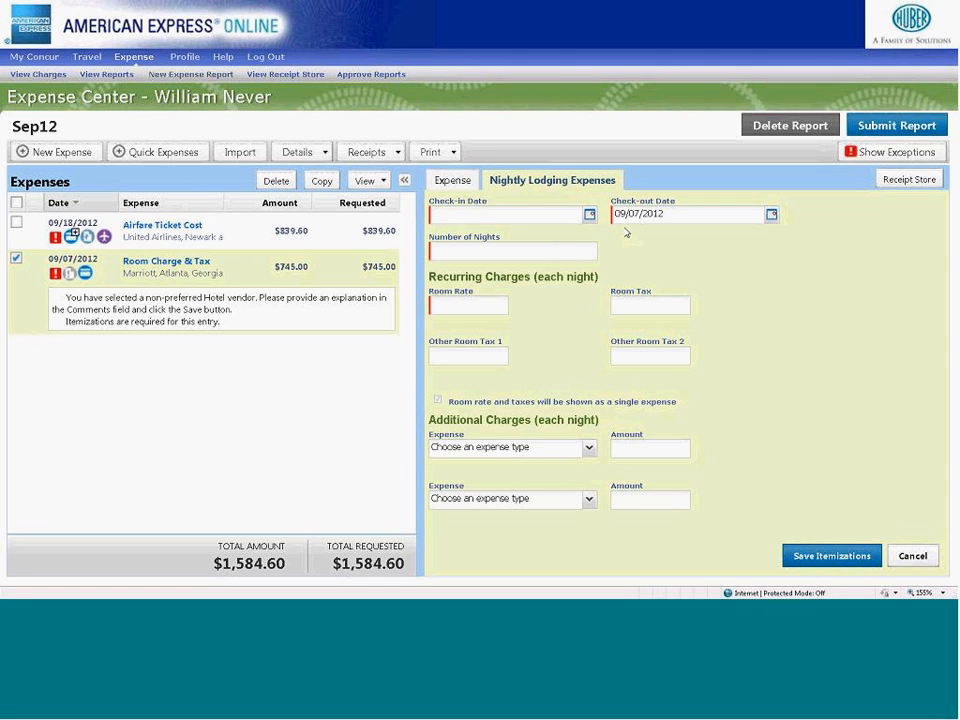
pyautogui.click(548, 252)
pyautogui.write('3')
pyautogui.click(506, 304)
pyautogui.write('175')
pyautogui.press('Tab')
pyautogui.write('25')
pyautogui.press('Tab')
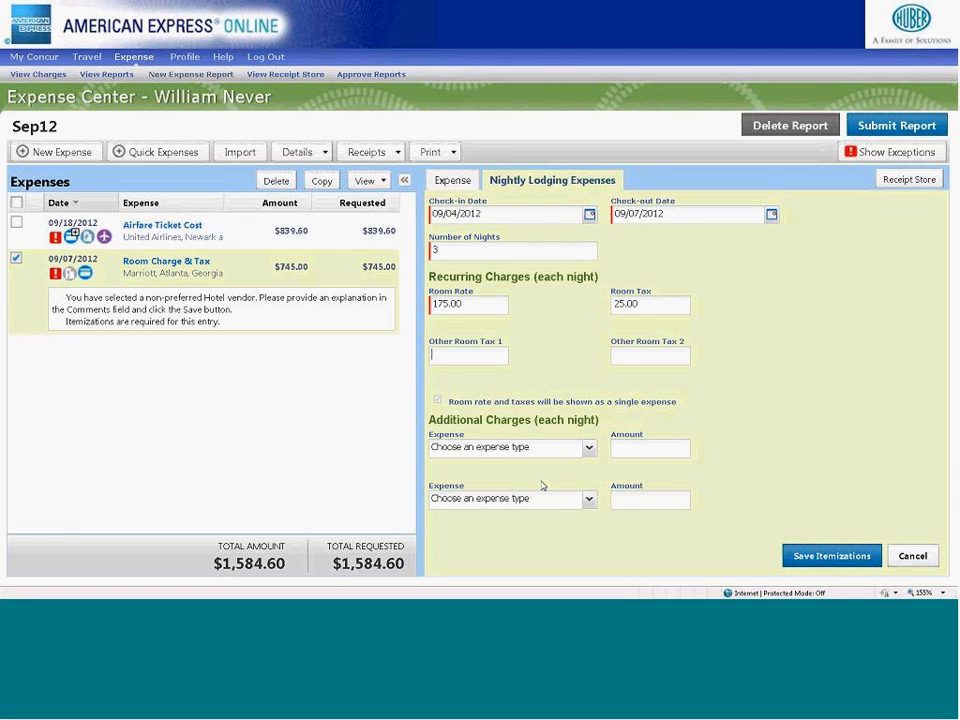
# - Add a nightly Parking charge of 10 and save the lodging itemizations
pyautogui.click(589, 448)
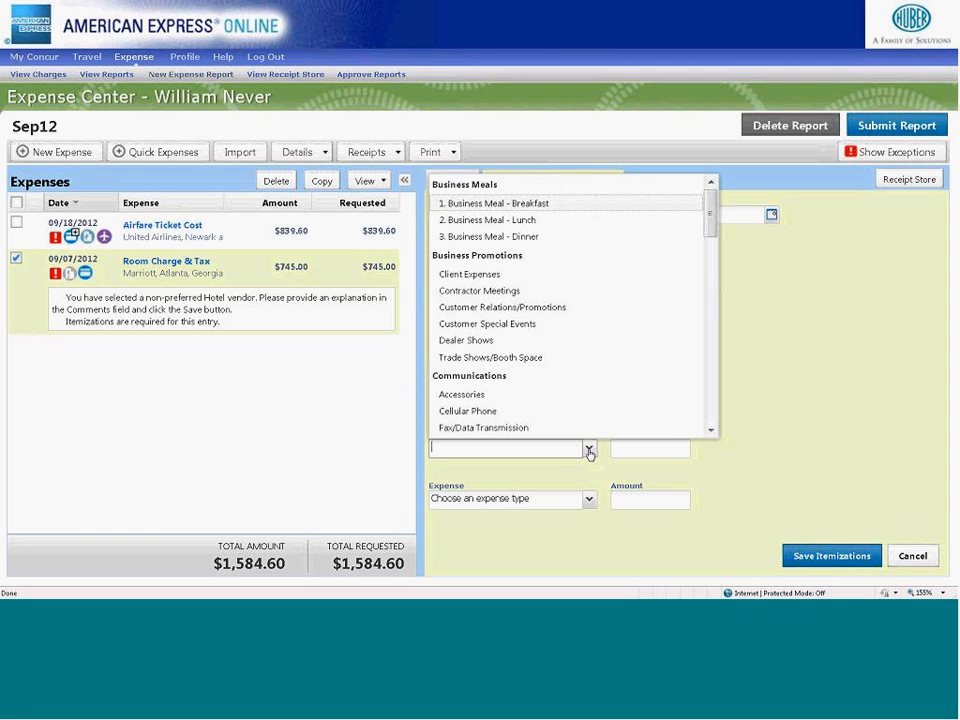
pyautogui.moveTo(709, 228); pyautogui.dragTo(714, 411)
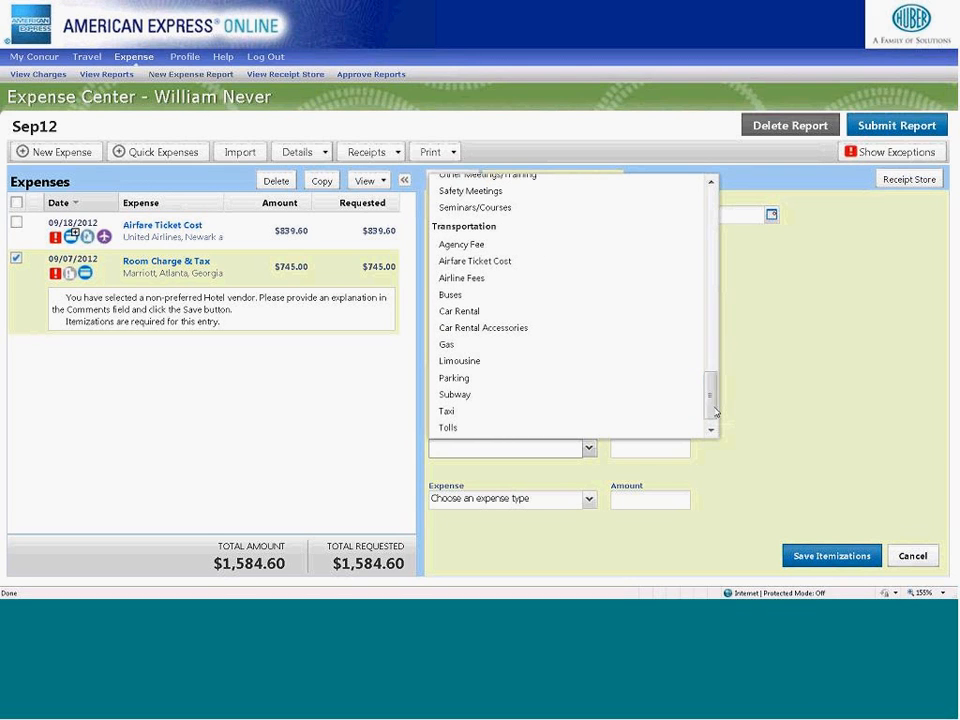
pyautogui.click(455, 380)
pyautogui.click(683, 443)
pyautogui.write('10')
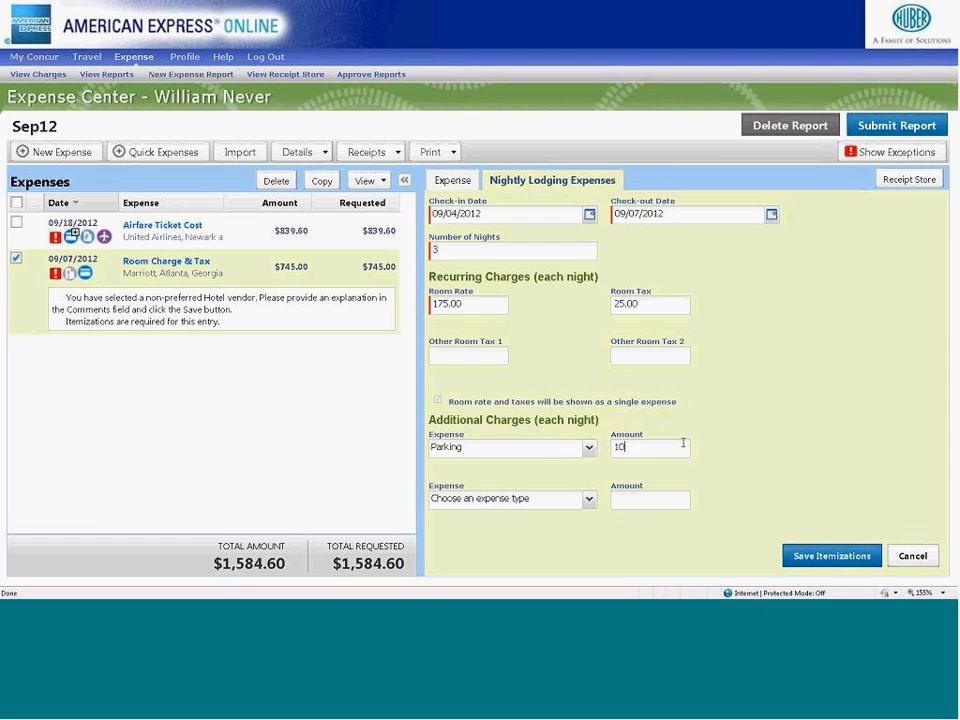
pyautogui.click(835, 562)
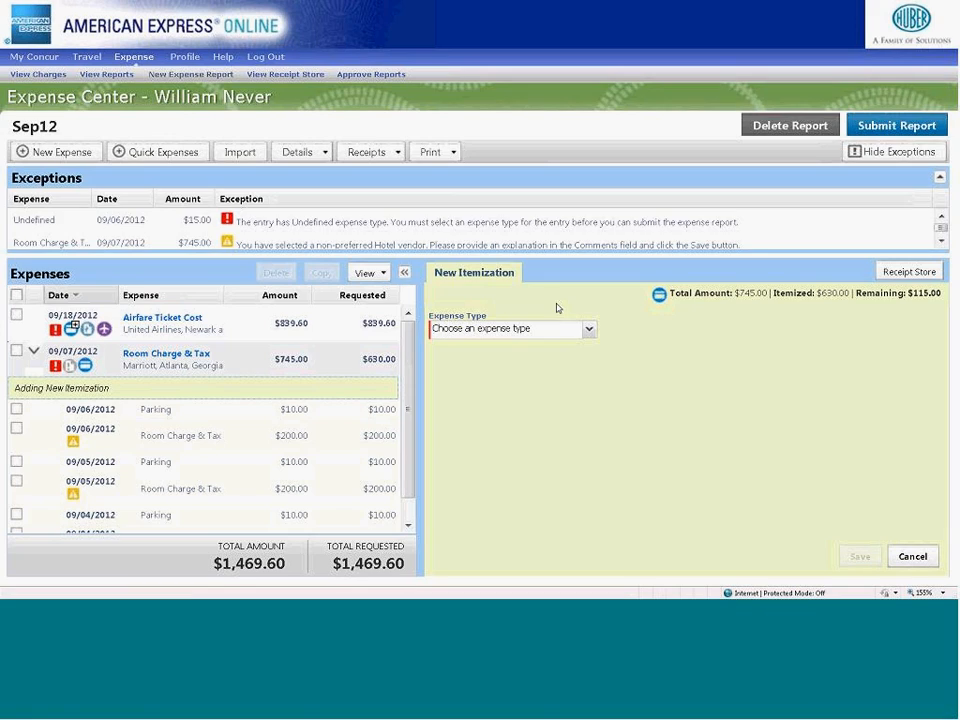
# - Hide the exceptions list and set the 09/06/2012 Room Charge & Tax itemization's amount to 205, saving the change
pyautogui.click(880, 152)
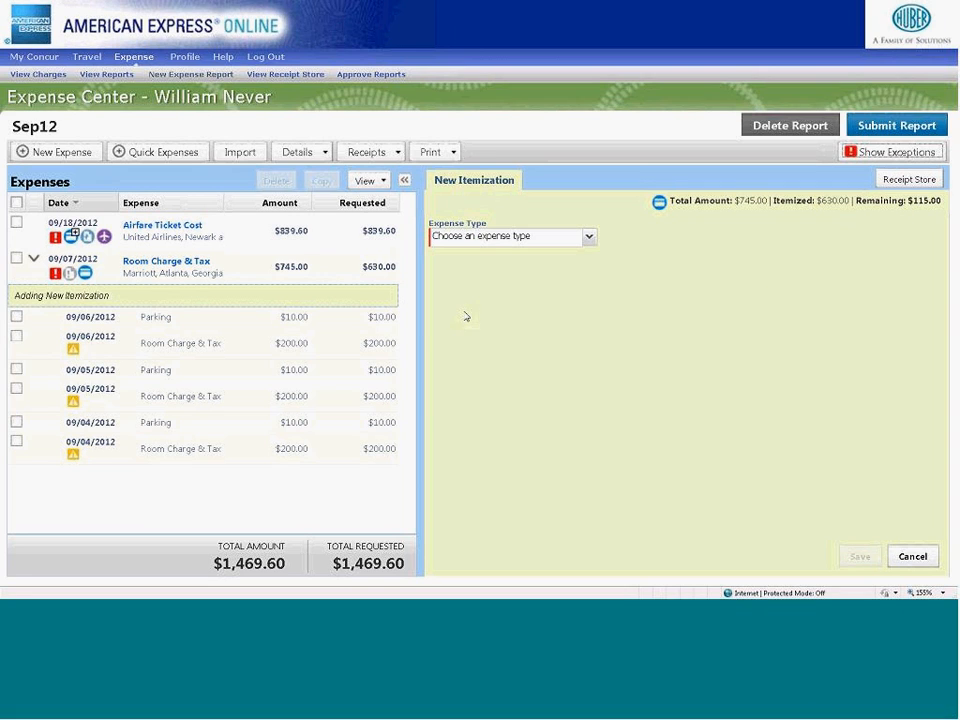
pyautogui.click(292, 347)
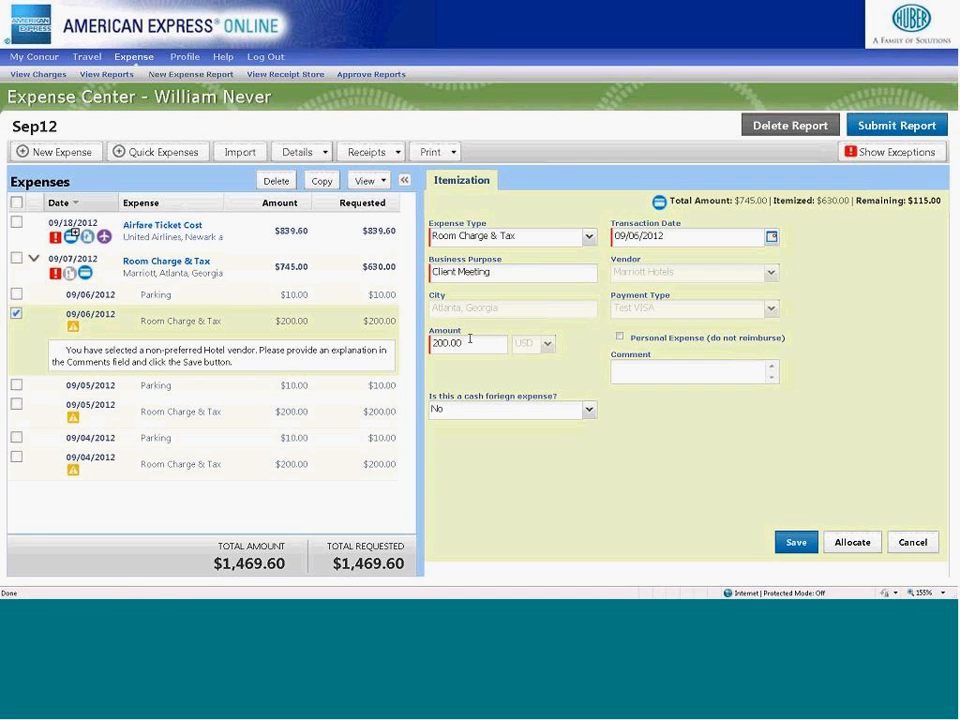
pyautogui.moveTo(477, 344); pyautogui.dragTo(431, 342)
pyautogui.write('205')
pyautogui.click(795, 543)
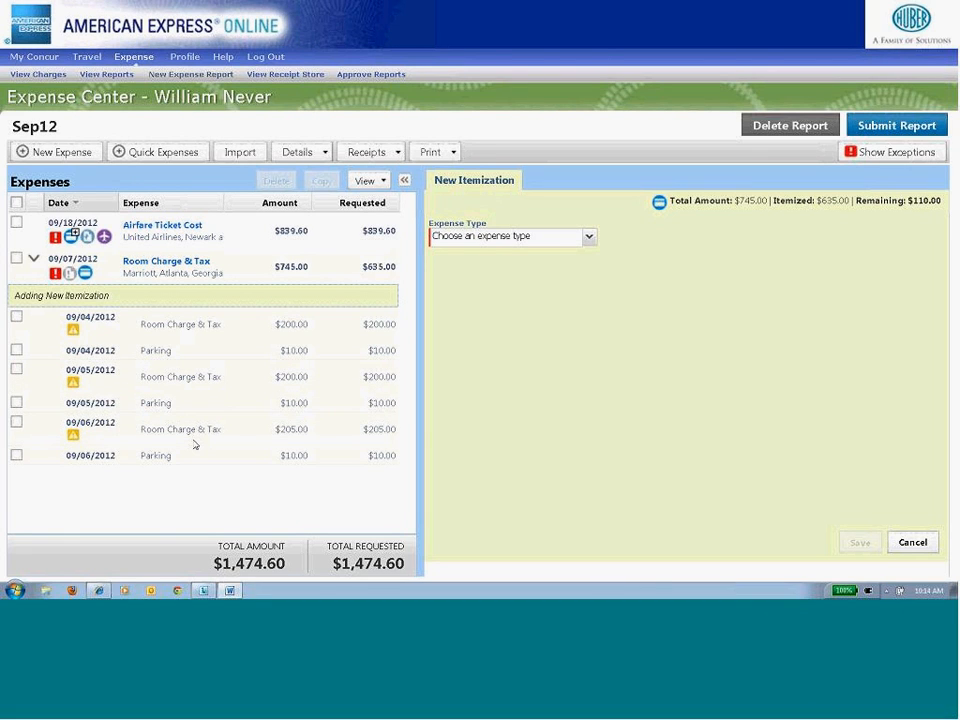
# - Try to choose Entertainment Expense as the expense type of the new Marriott itemization
pyautogui.click(590, 245)
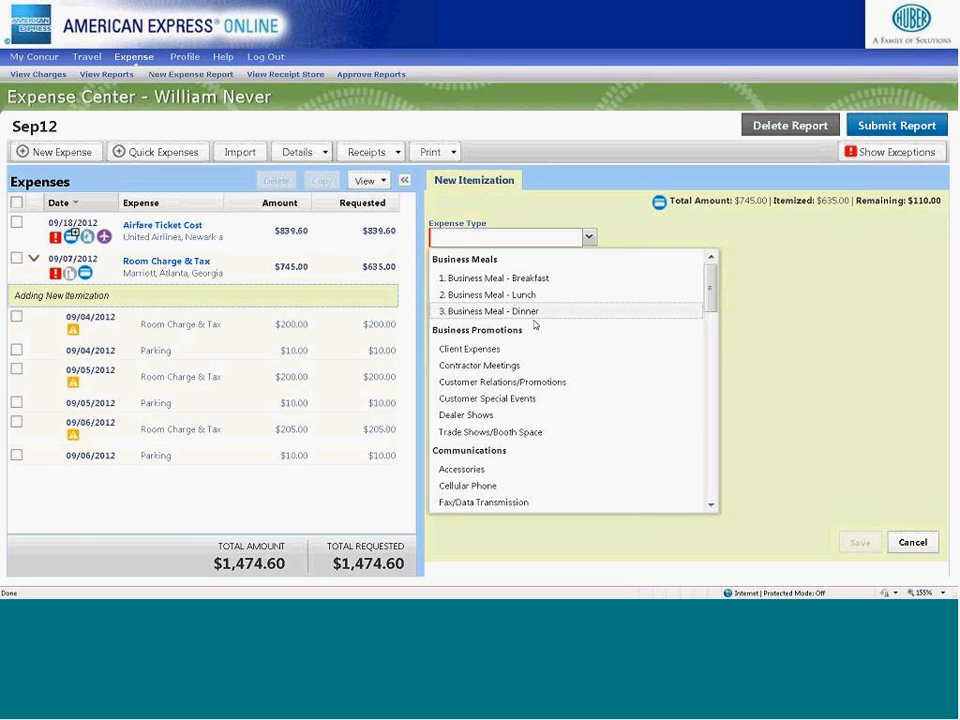
pyautogui.moveTo(713, 297); pyautogui.dragTo(724, 369)
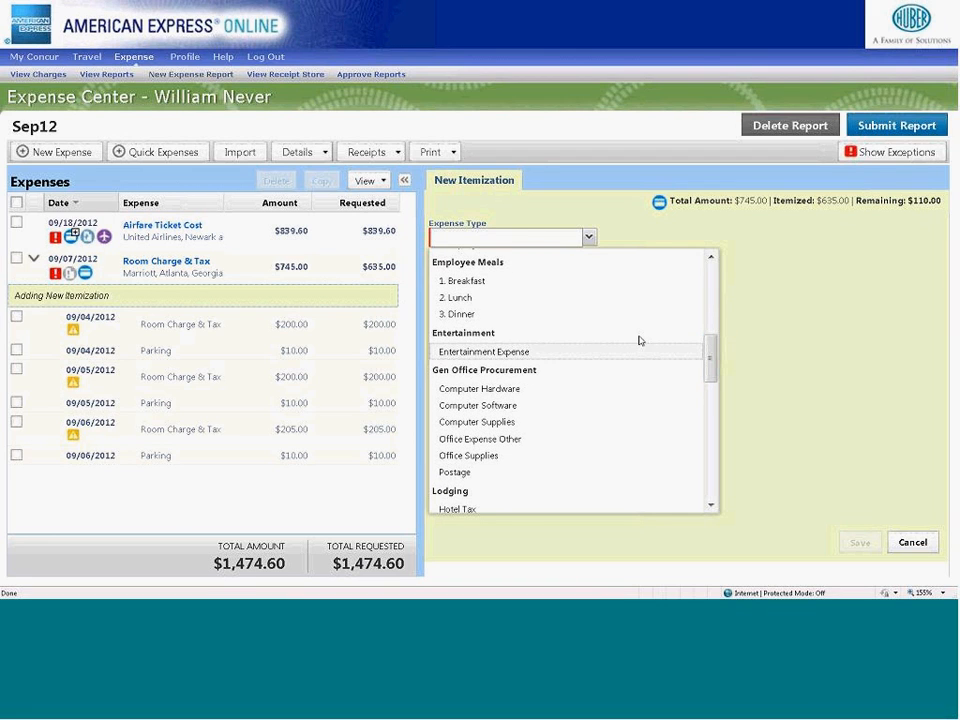
pyautogui.scroll(7, 545, 295)
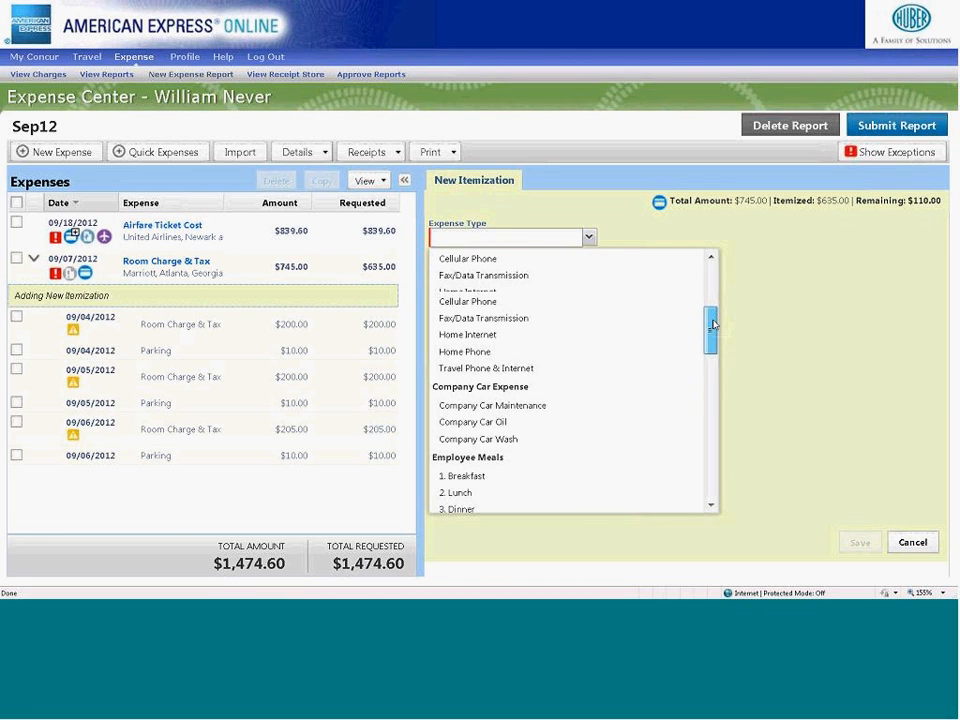
pyautogui.moveTo(709, 275); pyautogui.dragTo(709, 349)
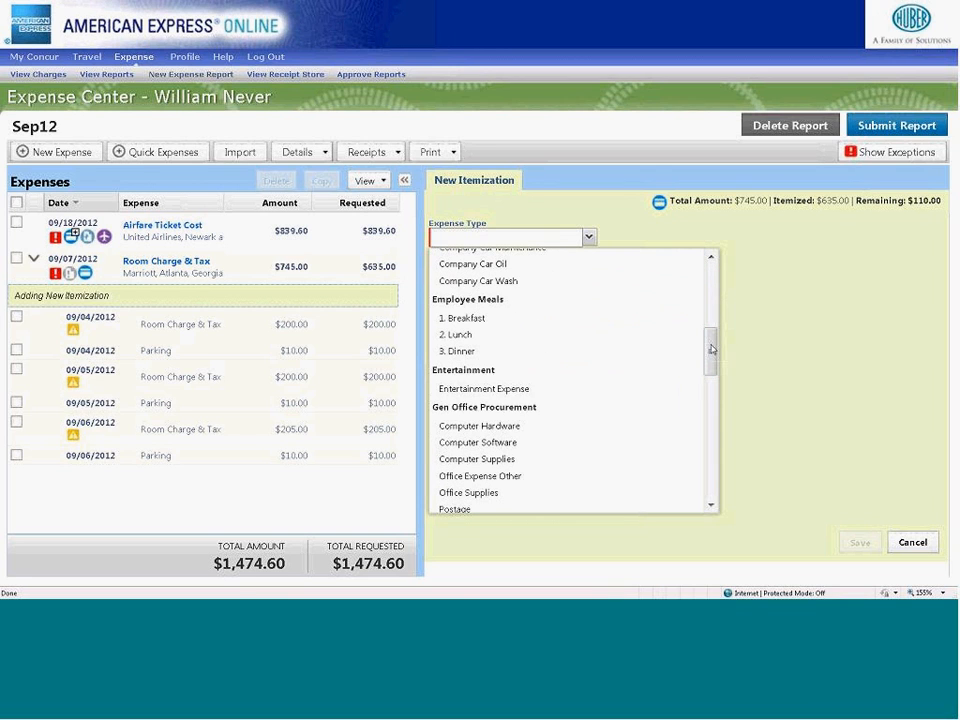
pyautogui.click(567, 388)
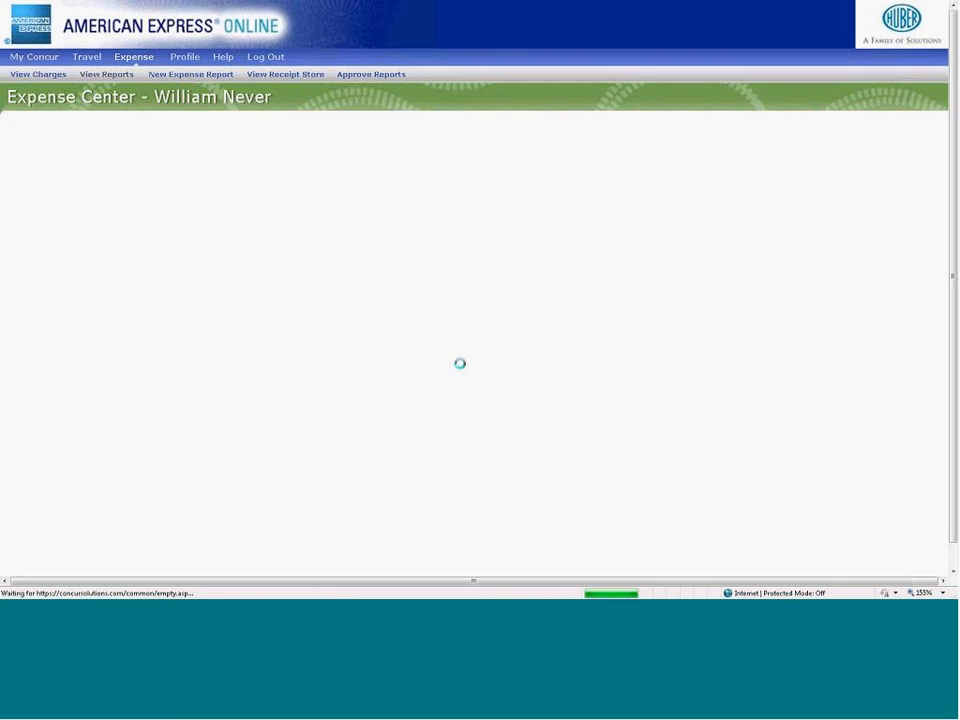
# - Reopen the Sep12 report and start a new itemization for the Marriott Room Charge & Tax expense
pyautogui.click(238, 221)
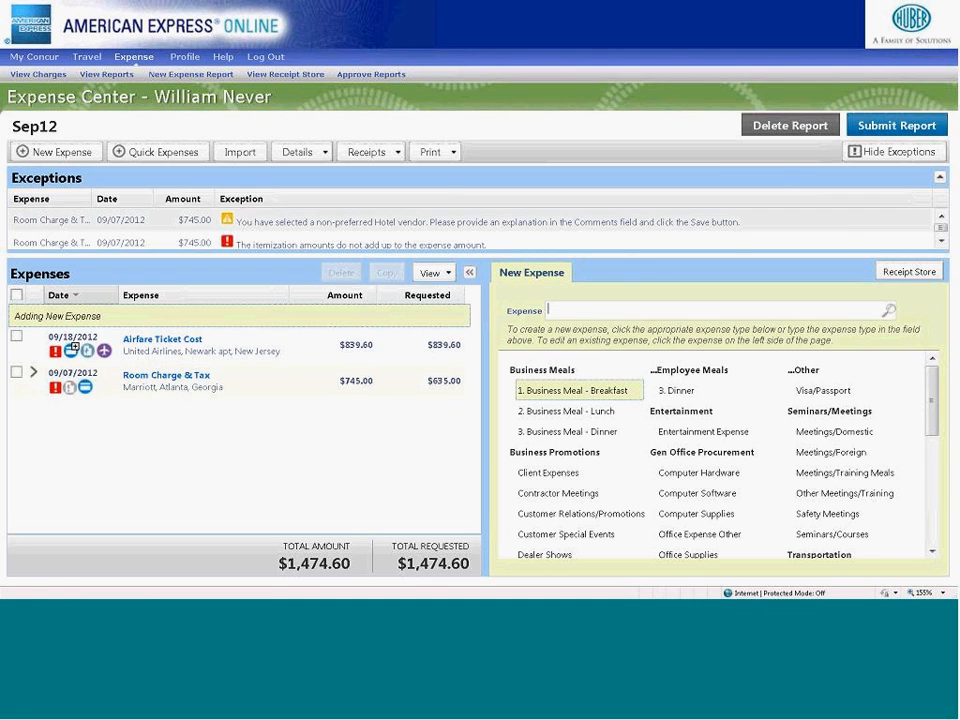
pyautogui.click(124, 285)
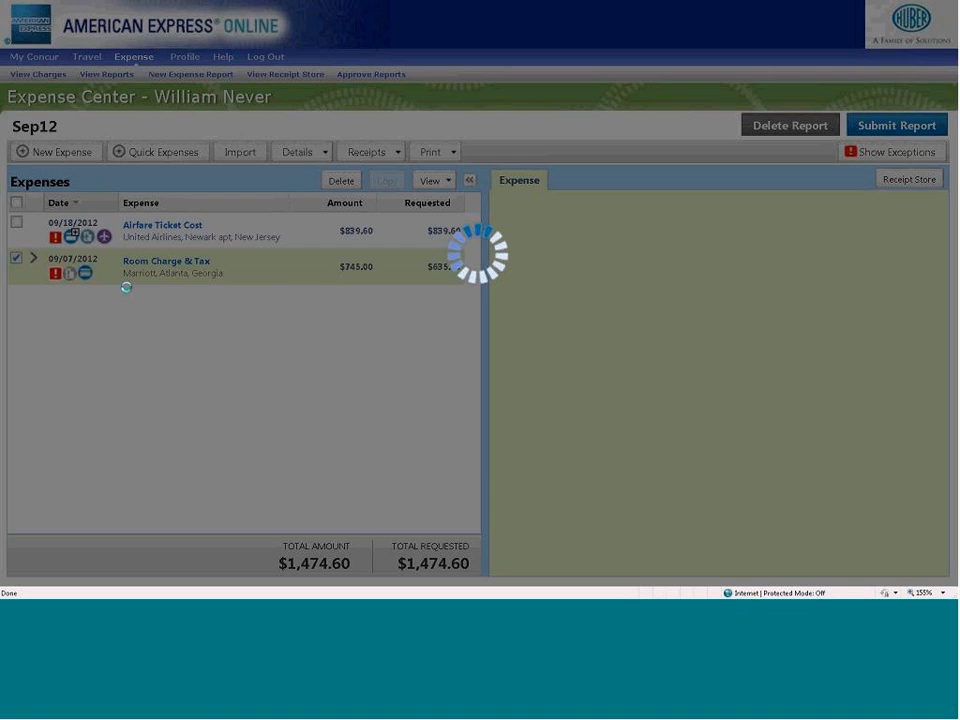
pyautogui.click(733, 557)
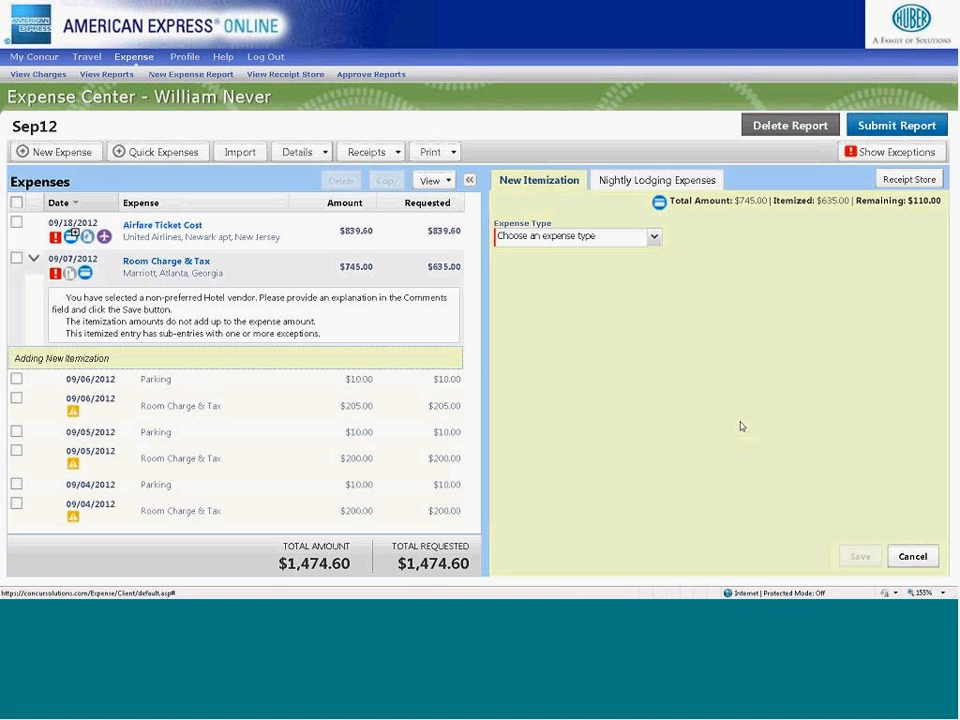
# - Set the new itemization's expense type to Entertainment Expense and its amount to 105.00
pyautogui.click(654, 238)
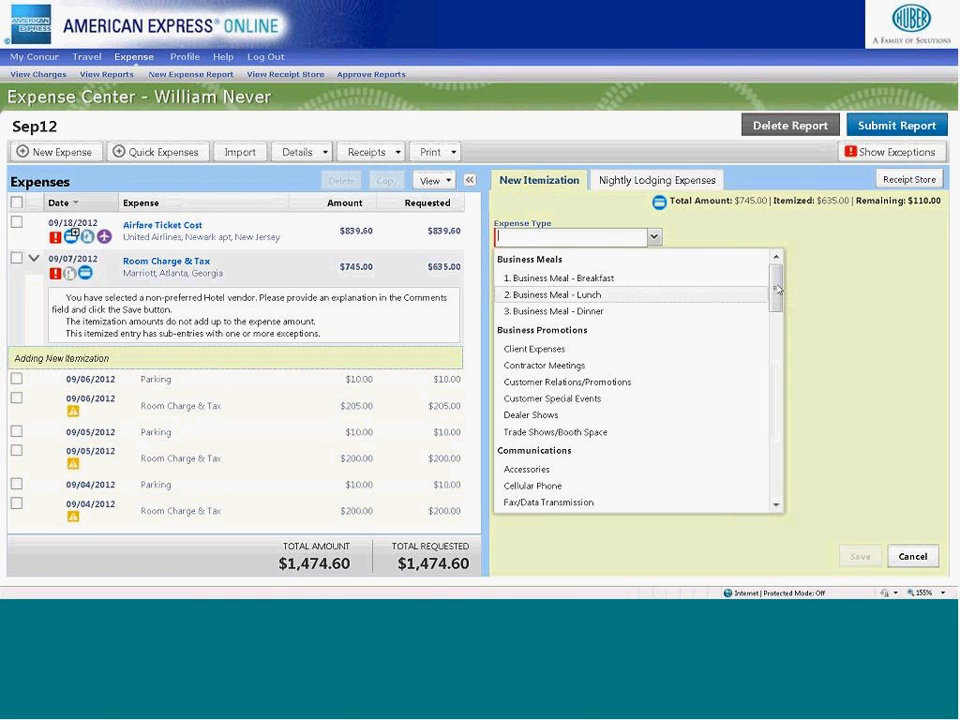
pyautogui.moveTo(776, 266); pyautogui.dragTo(776, 342)
pyautogui.click(577, 444)
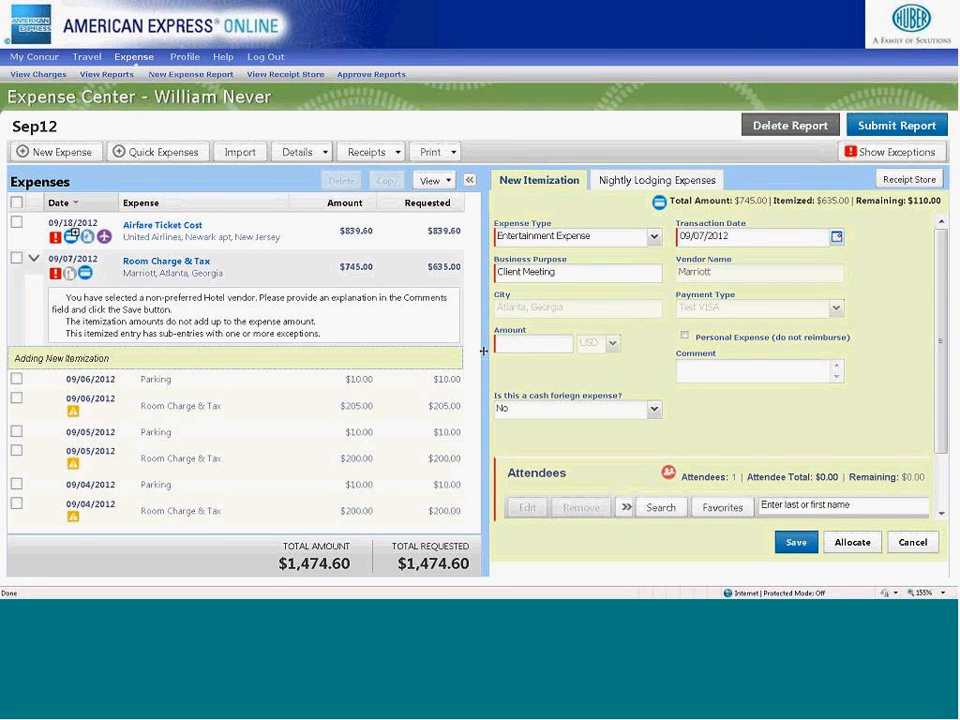
pyautogui.moveTo(485, 352); pyautogui.dragTo(420, 345)
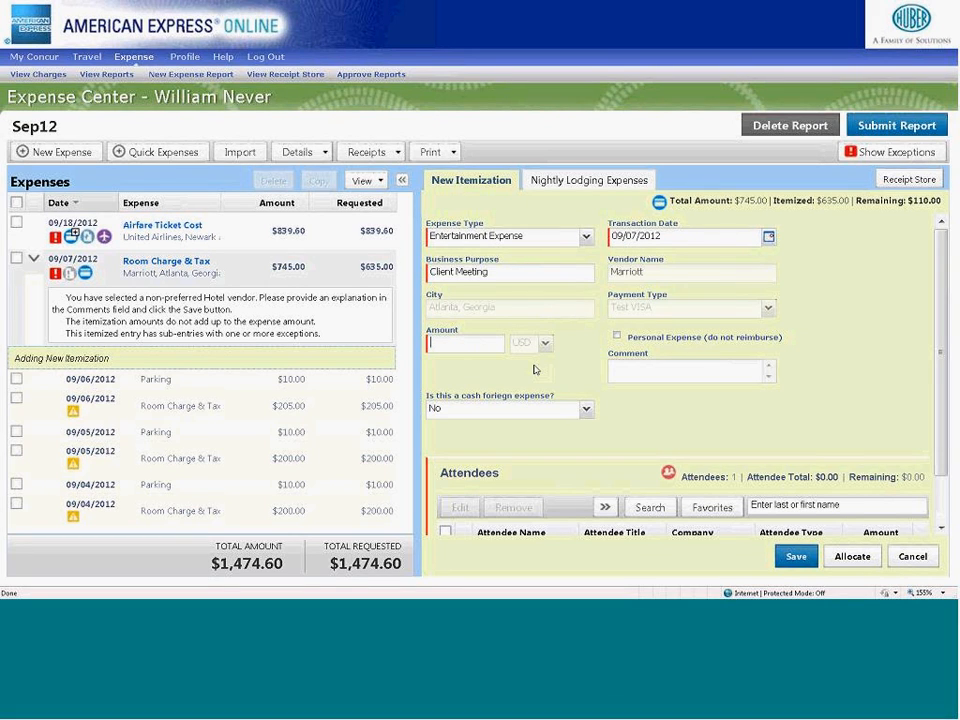
pyautogui.write('105.00')
# - Find the Concur manager by name and add them as a business guest attendee of the entertainment expense
pyautogui.moveTo(942, 370); pyautogui.dragTo(948, 449)
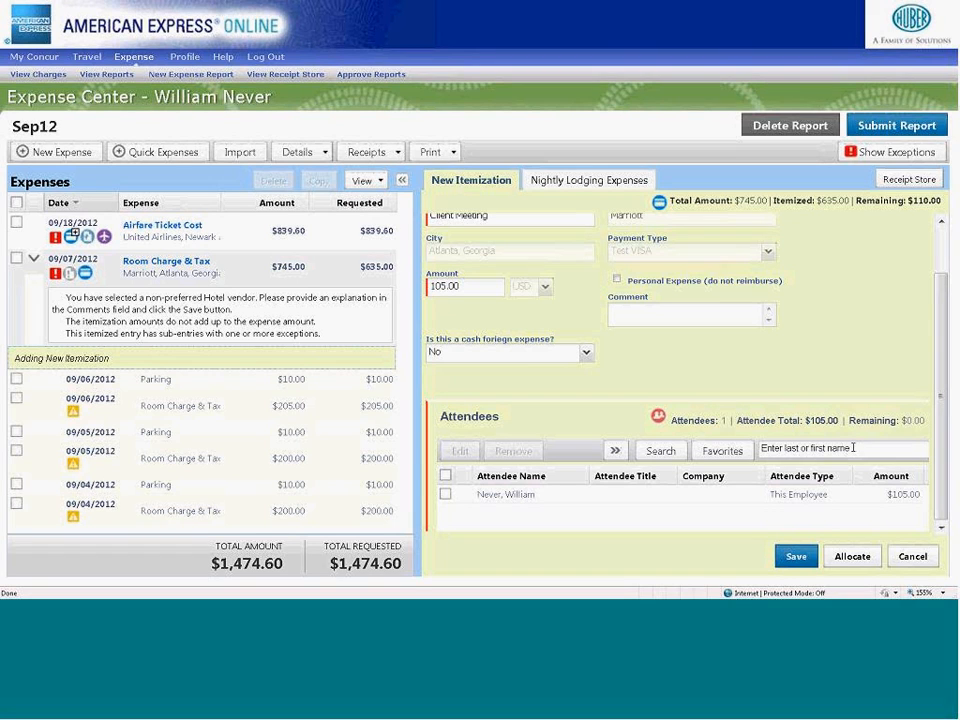
pyautogui.click(853, 448)
pyautogui.write('br')
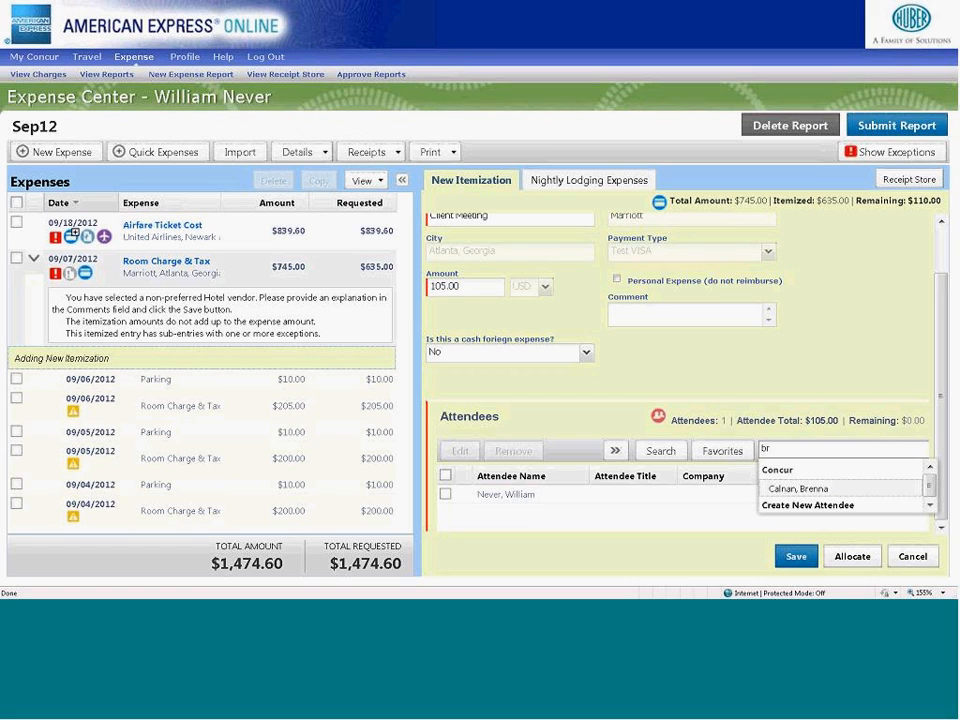
pyautogui.click(800, 489)
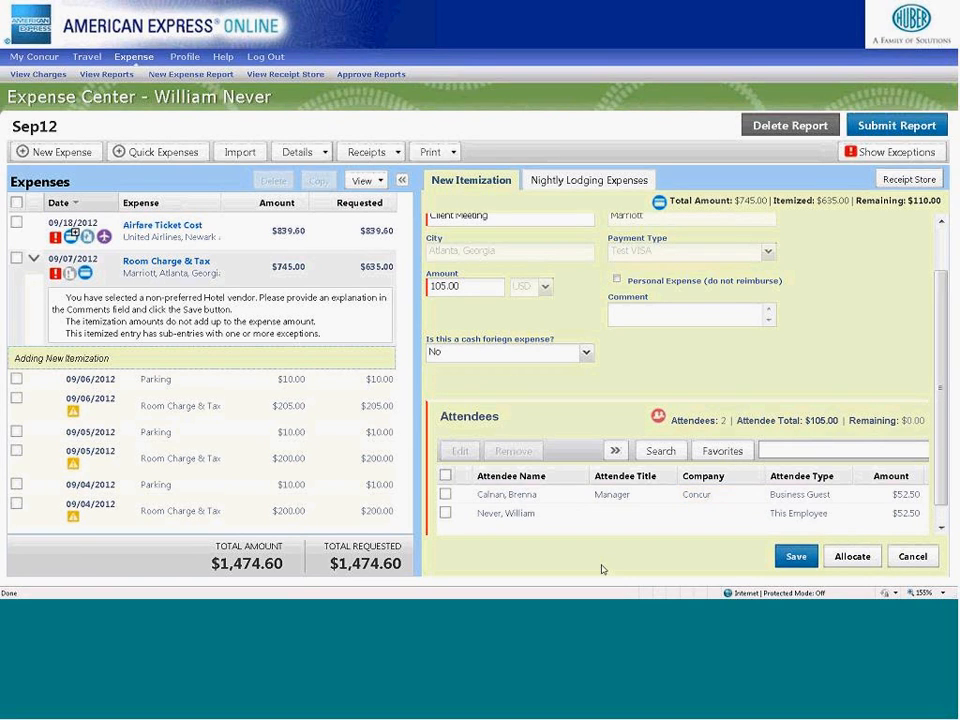
# - Add the Finance employee and the Concur Content Manager from the favorite attendees to the entertainment expense
pyautogui.click(717, 455)
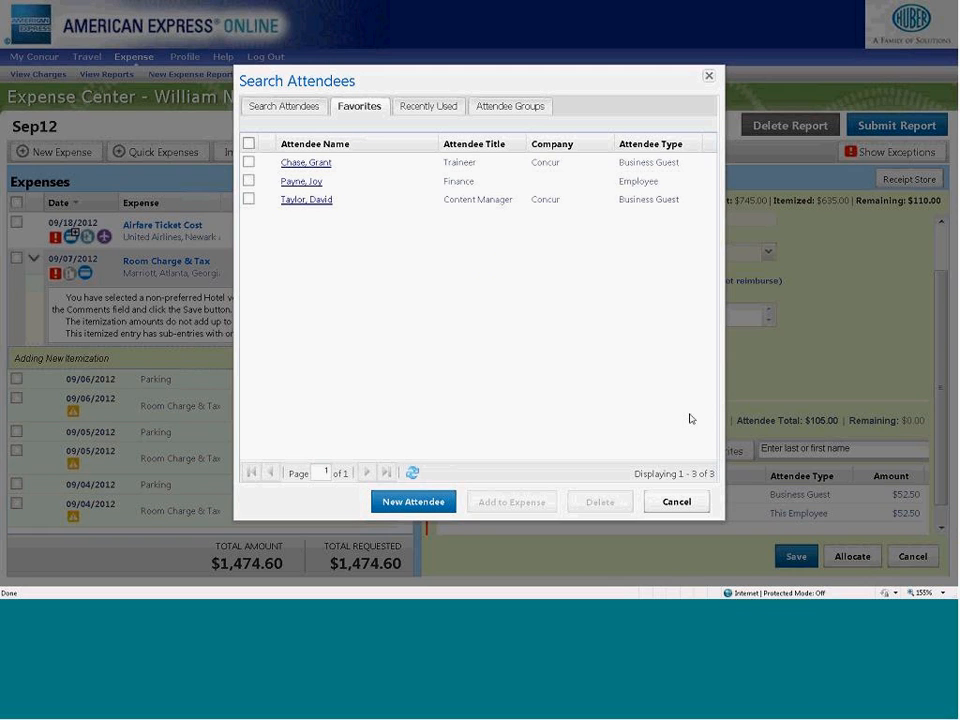
pyautogui.click(313, 111)
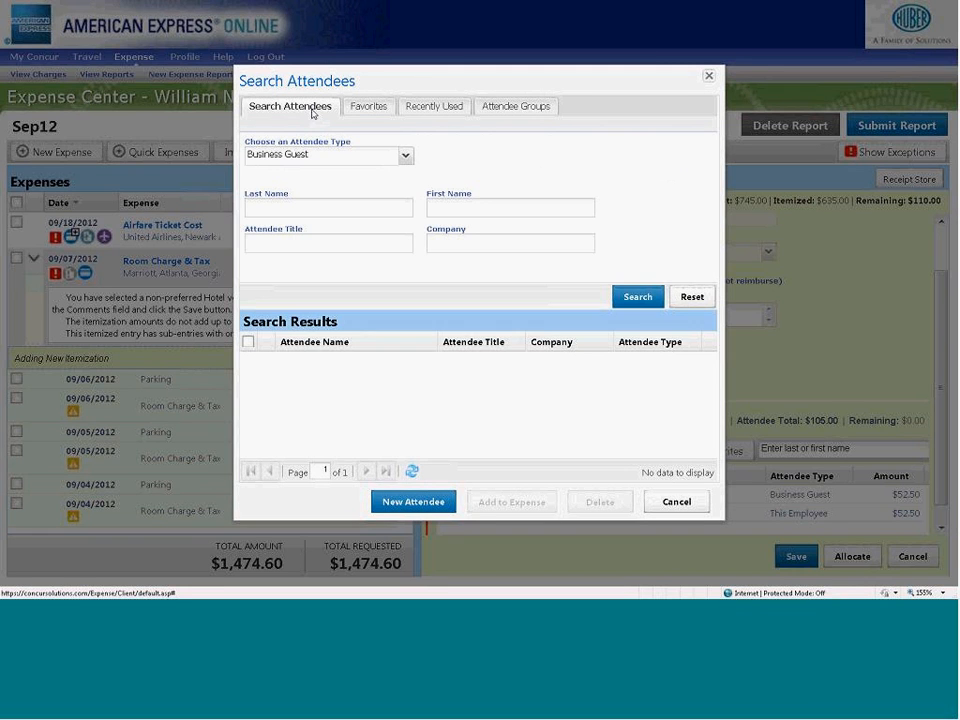
pyautogui.click(362, 106)
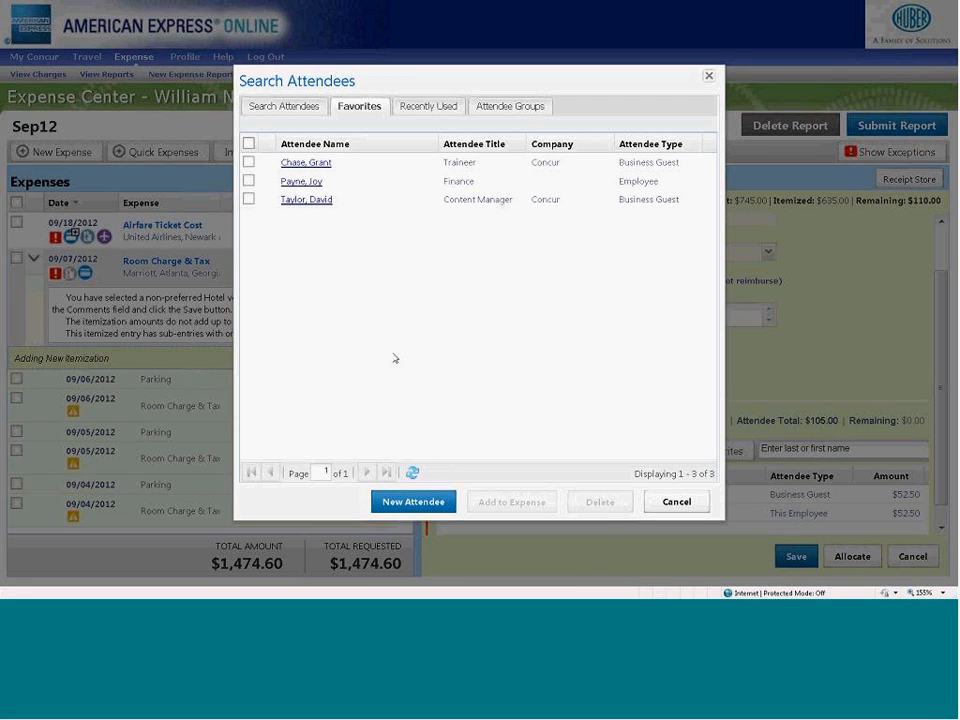
pyautogui.click(248, 199)
pyautogui.click(248, 181)
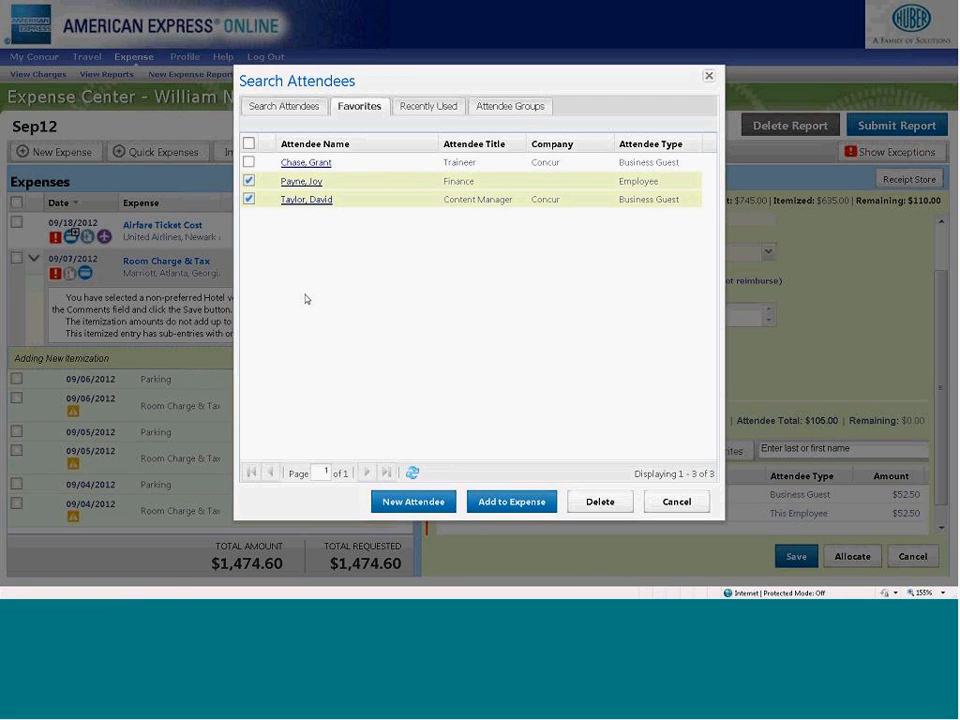
pyautogui.click(491, 502)
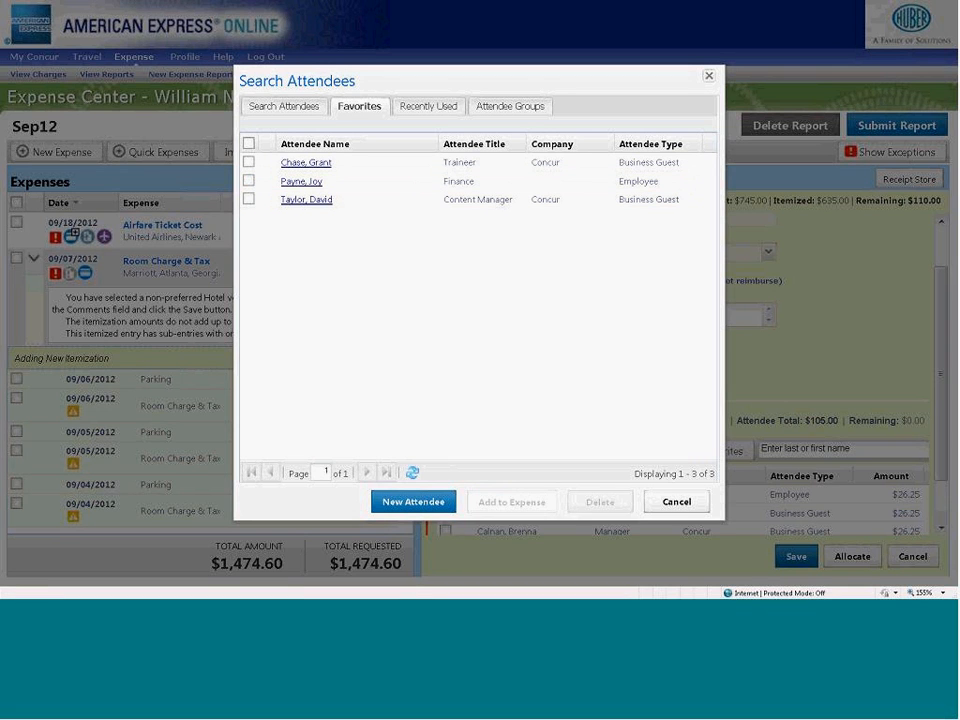
pyautogui.click(676, 502)
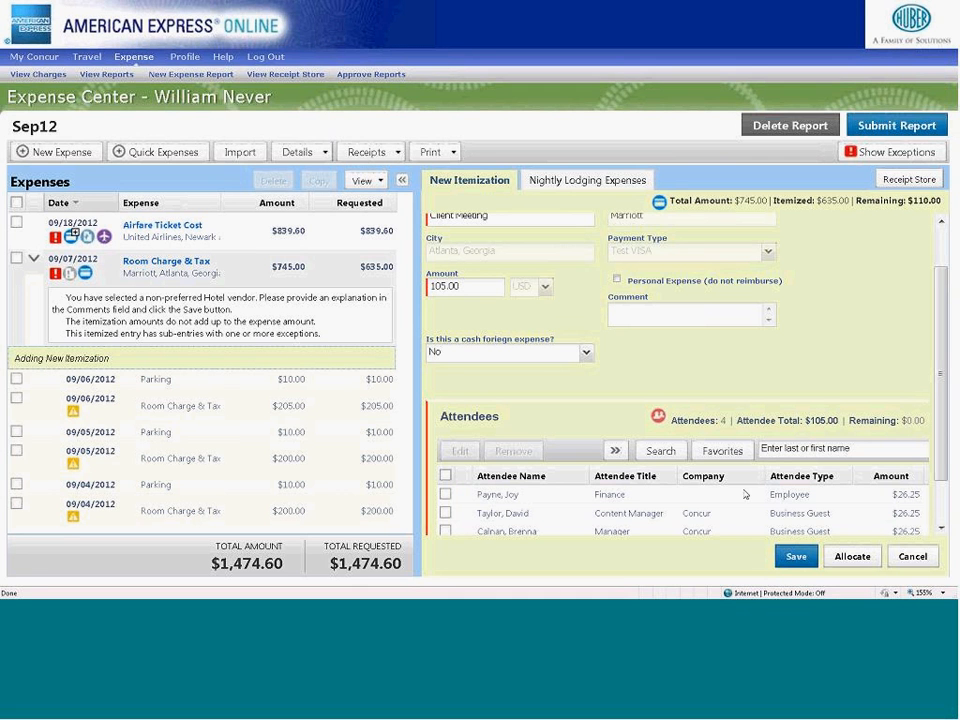
pyautogui.scroll(-2, 941, 455)
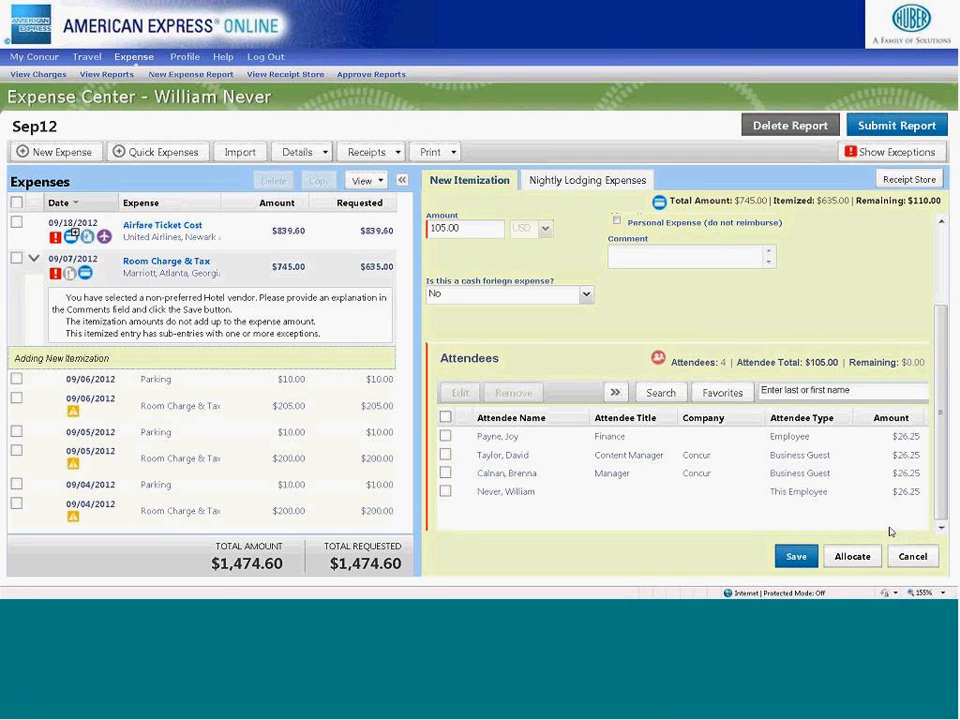
# - Open the allocations for the entertainment itemization and add a second allocation, splitting it 50/50
pyautogui.click(852, 556)
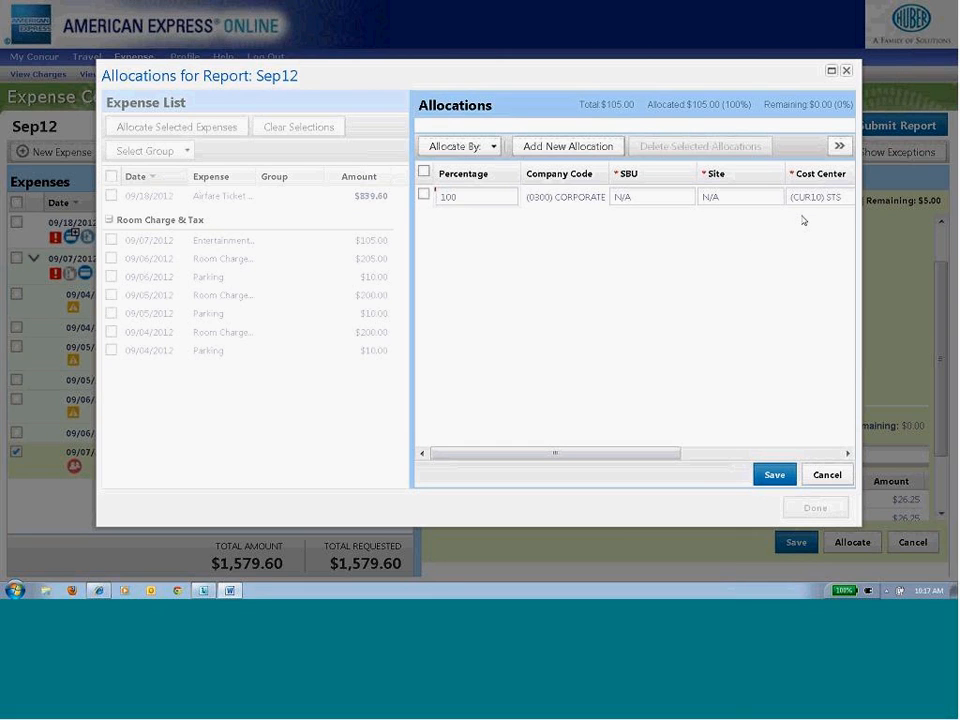
pyautogui.click(576, 146)
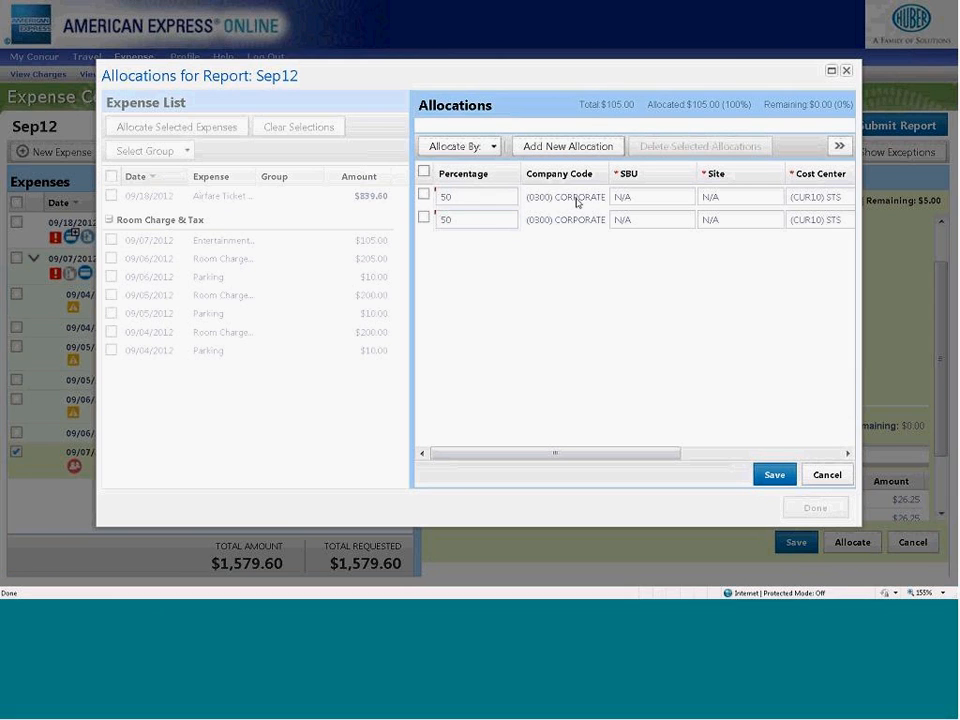
# - Add a third allocation line and delete it again
pyautogui.click(574, 146)
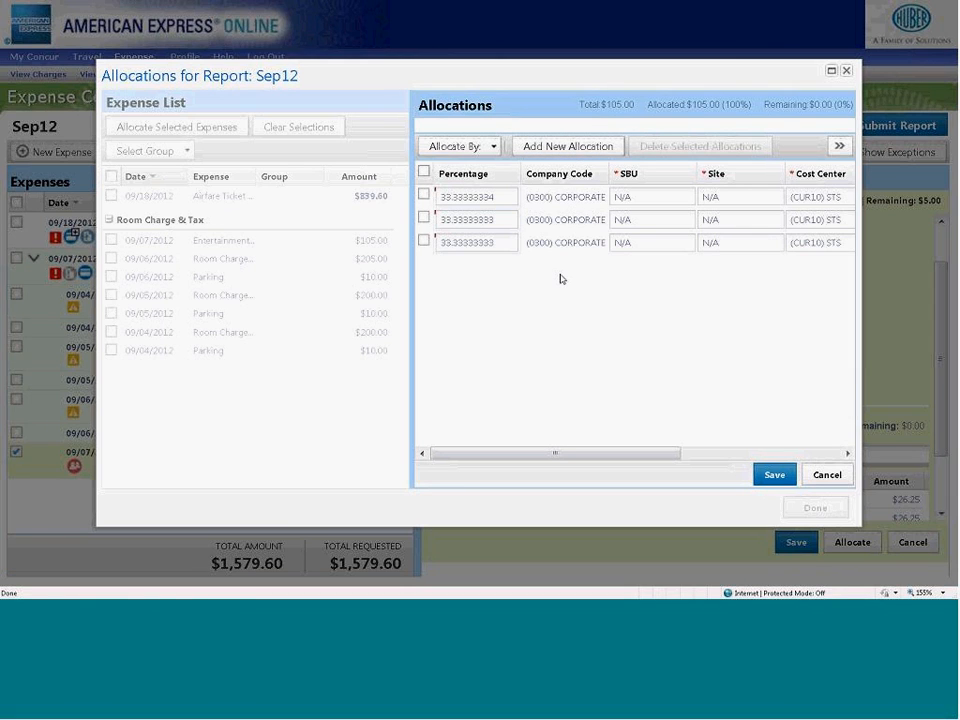
pyautogui.click(424, 241)
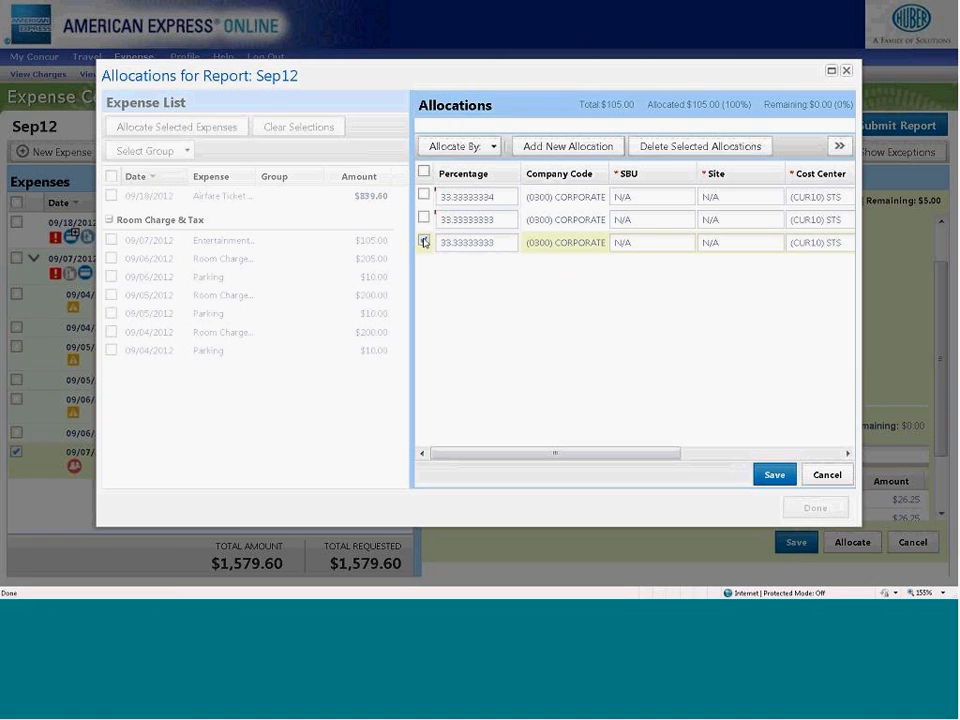
pyautogui.click(664, 149)
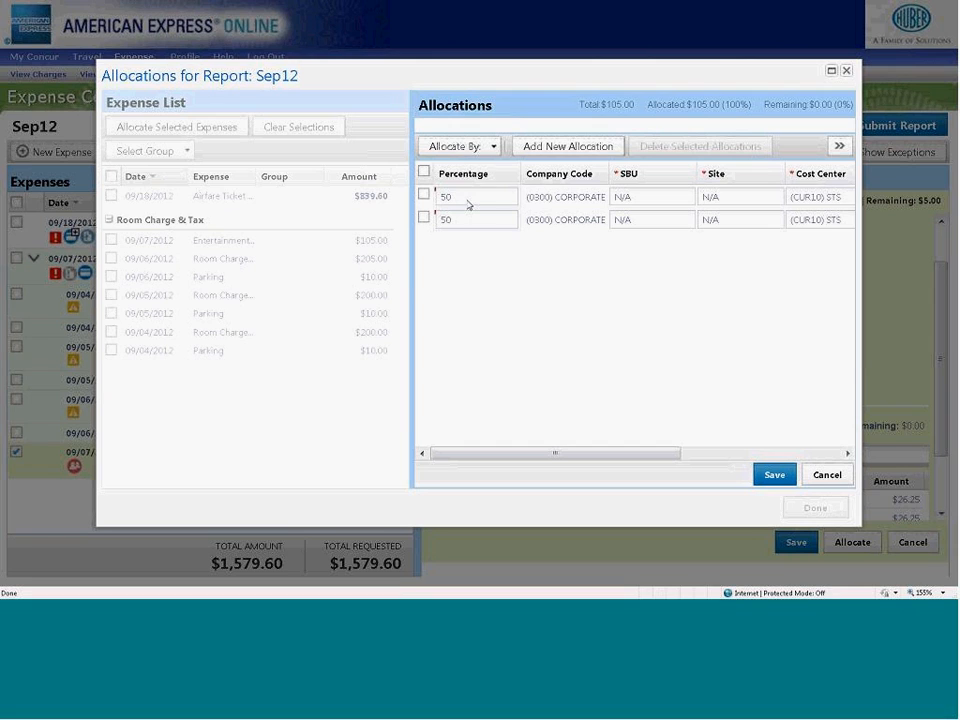
# - Examine the Allocate By options and the percentage and cost center choices of the second allocation
pyautogui.click(492, 150)
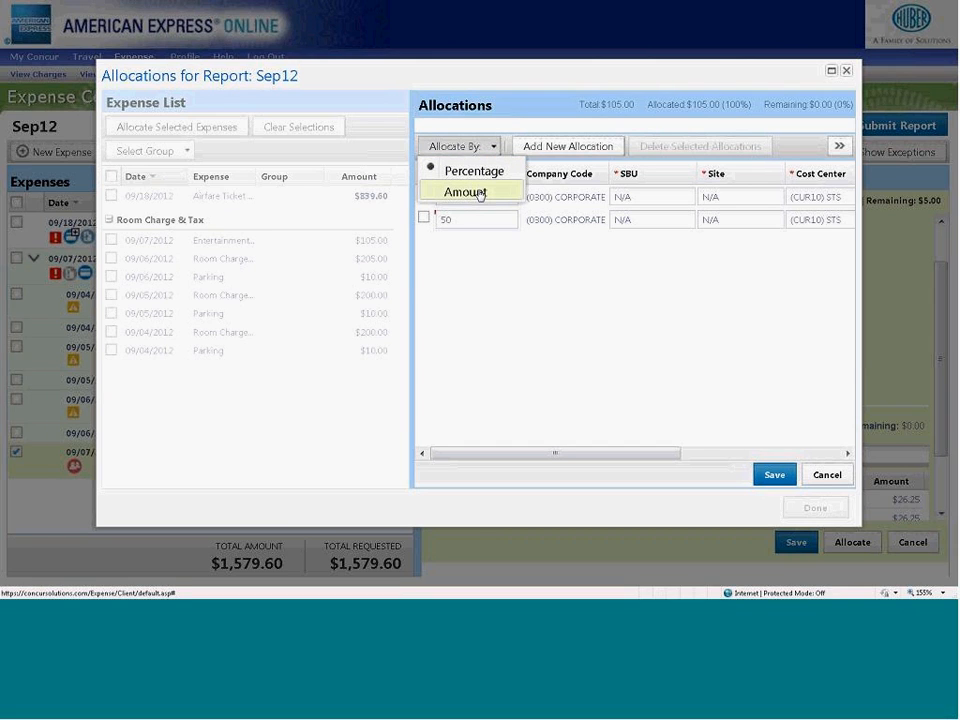
pyautogui.click(489, 310)
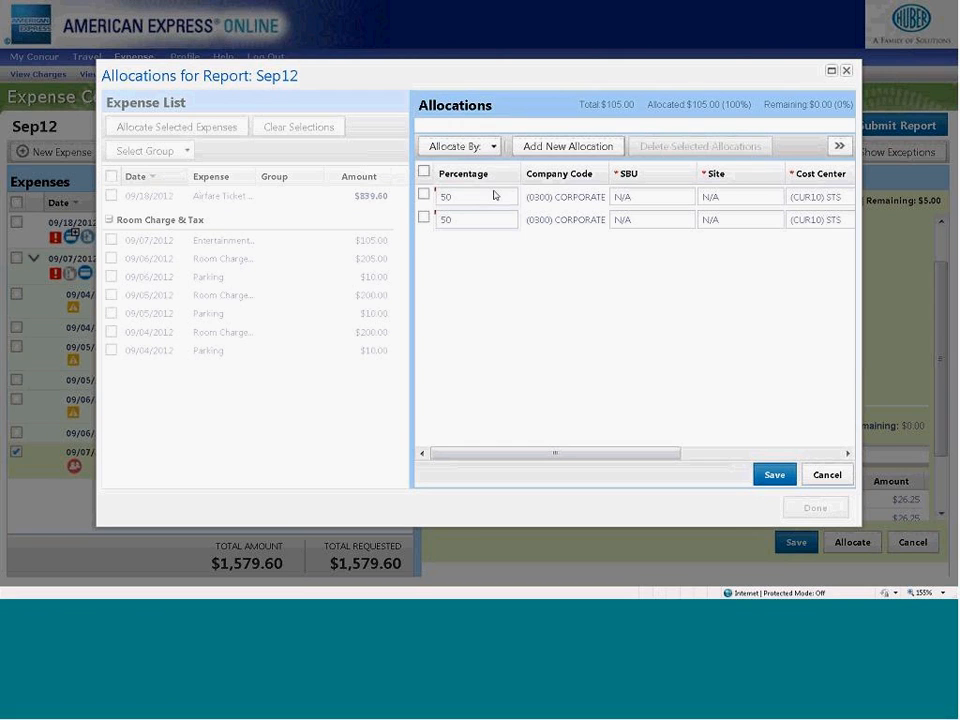
pyautogui.click(491, 226)
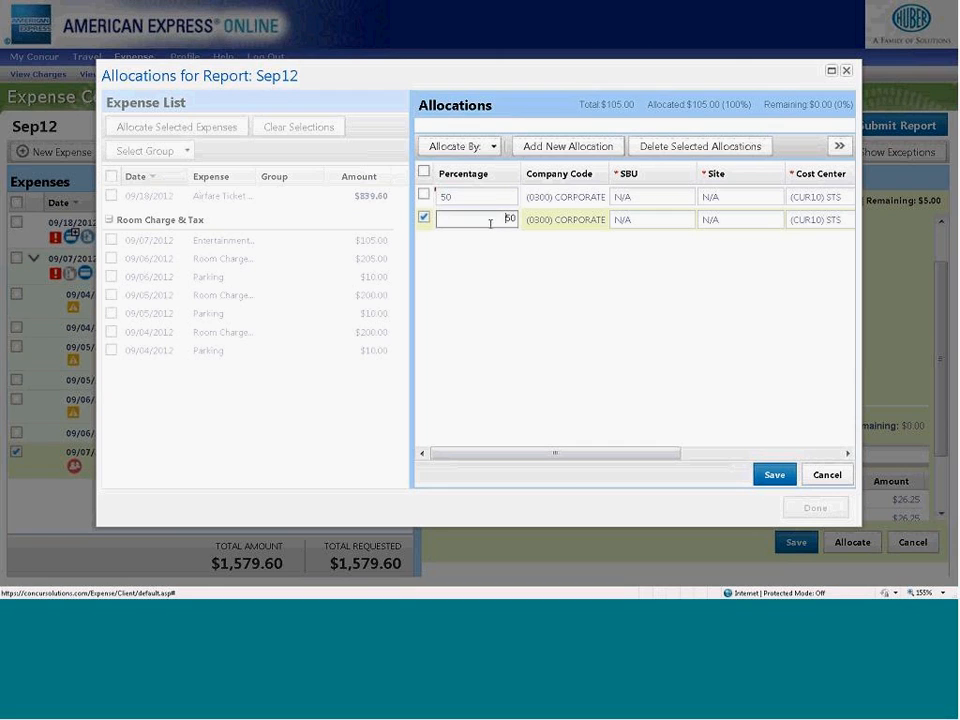
pyautogui.click(440, 252)
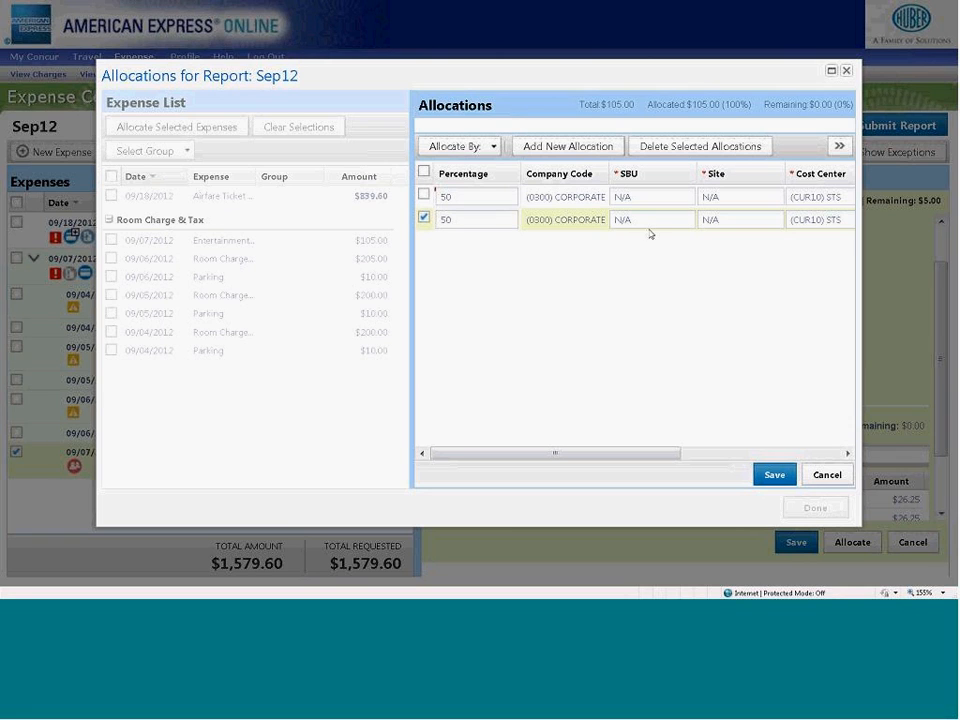
pyautogui.click(801, 222)
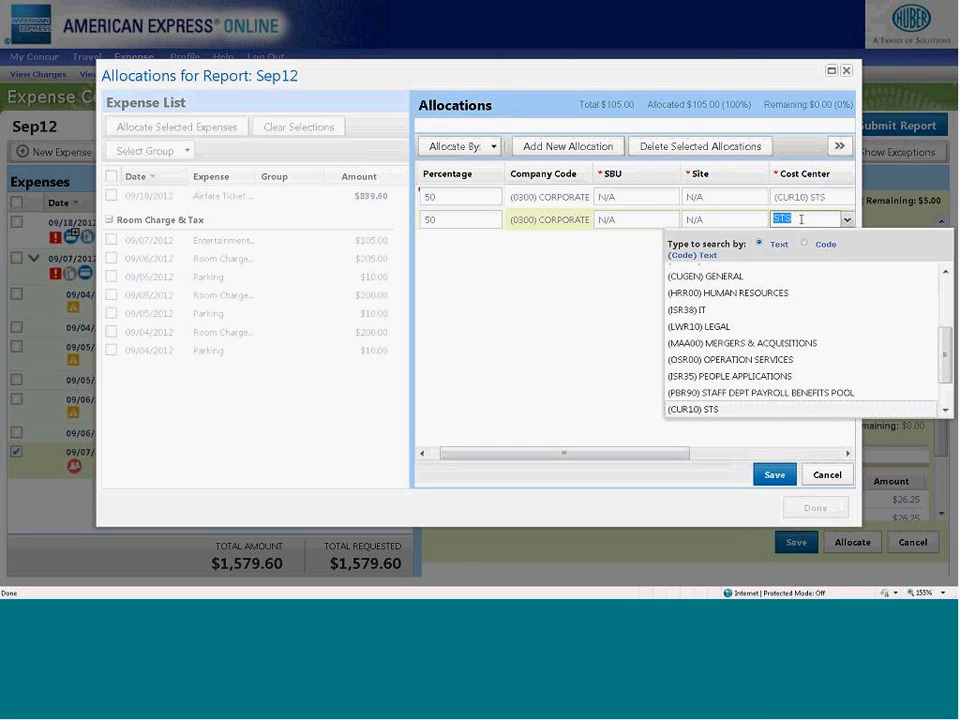
pyautogui.click(576, 296)
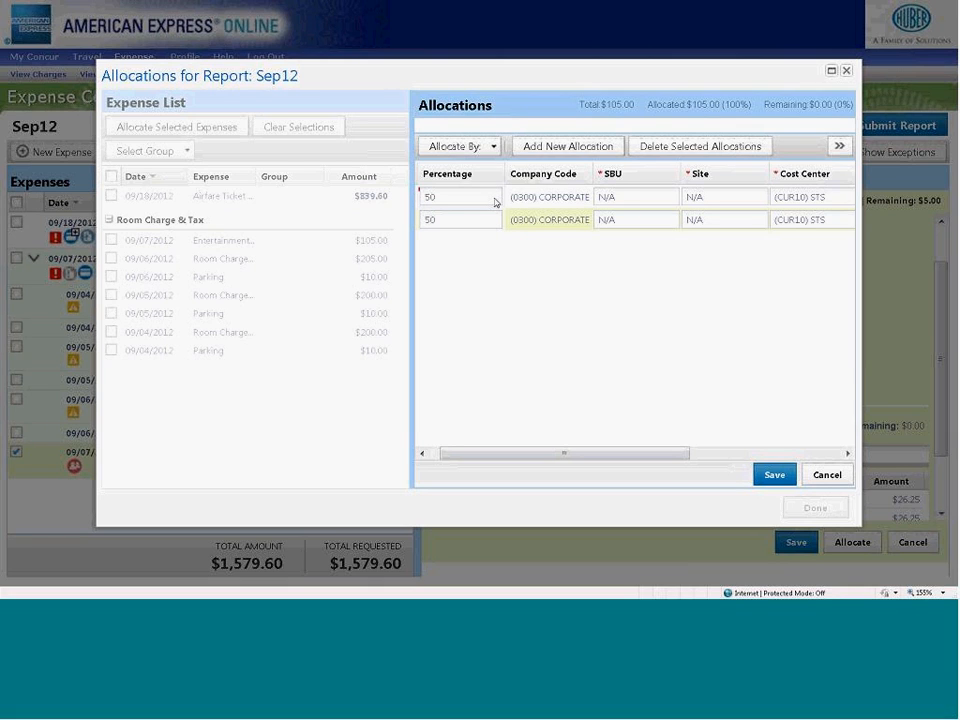
pyautogui.click(669, 222)
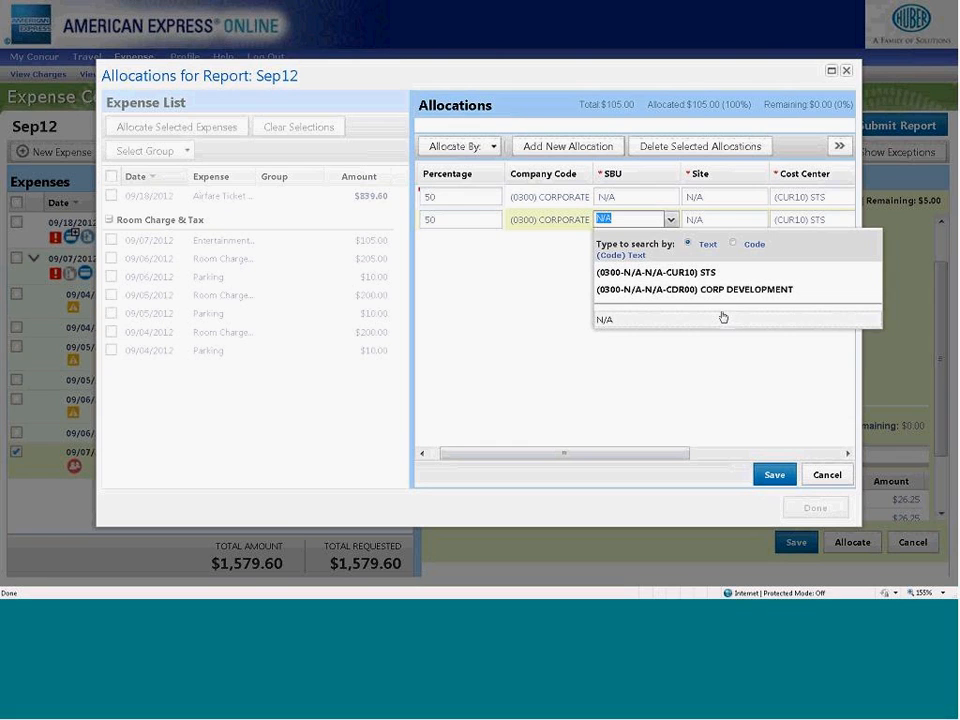
pyautogui.click(731, 221)
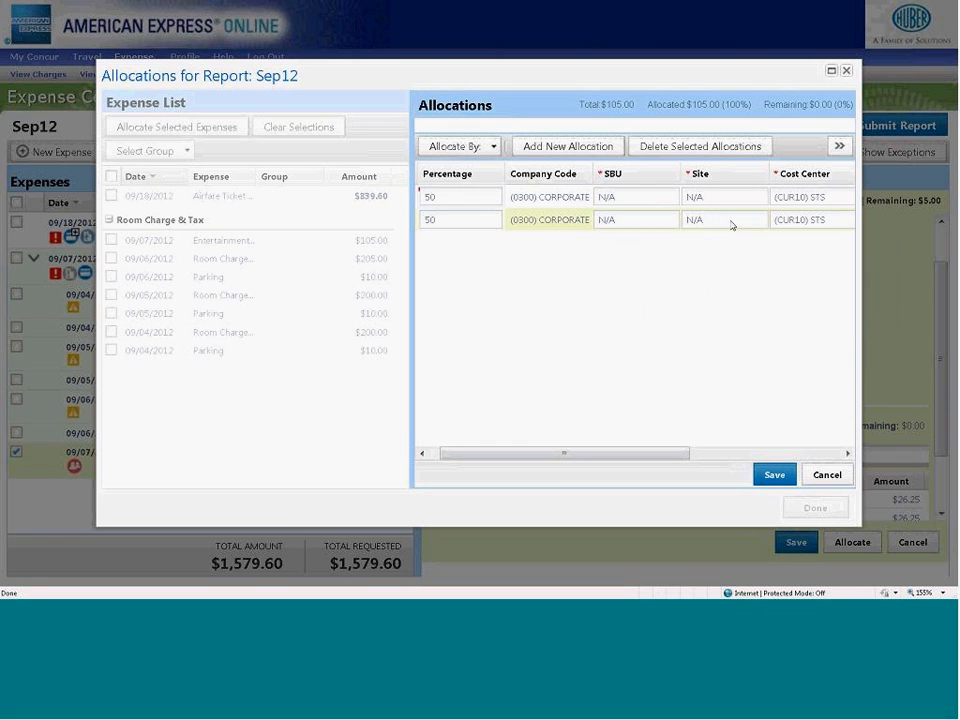
pyautogui.click(812, 219)
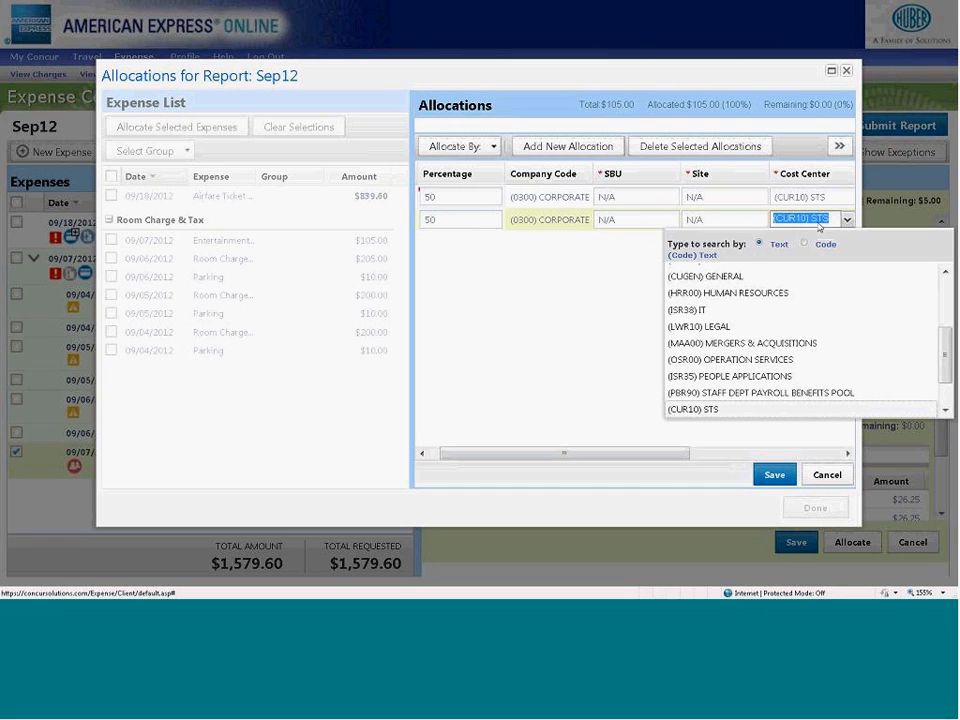
pyautogui.write('he')
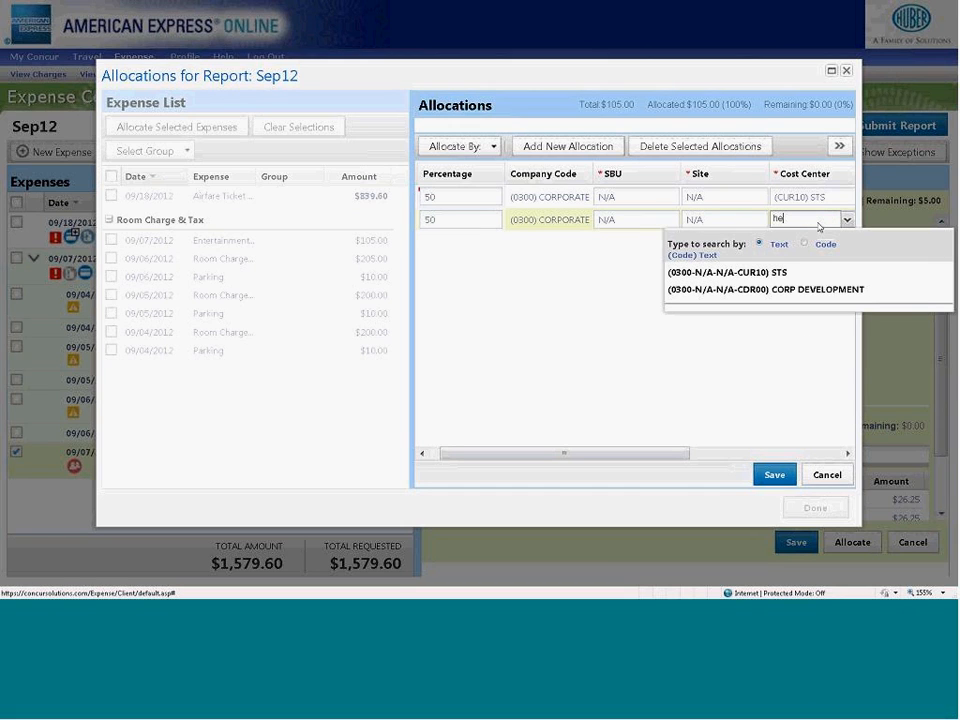
pyautogui.press('BackSpace')
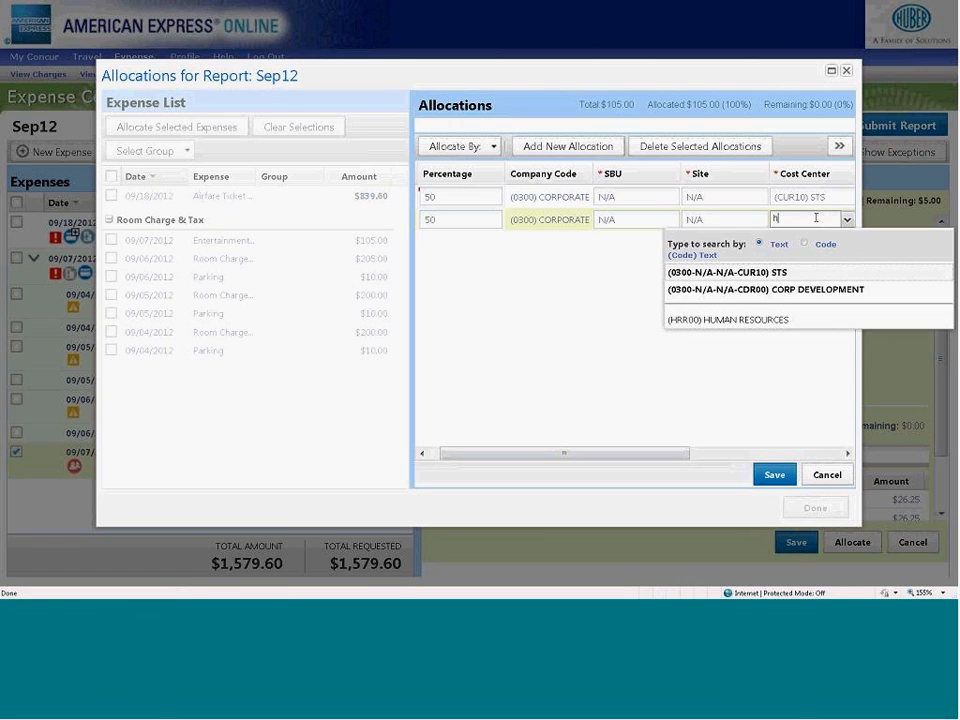
pyautogui.click(690, 220)
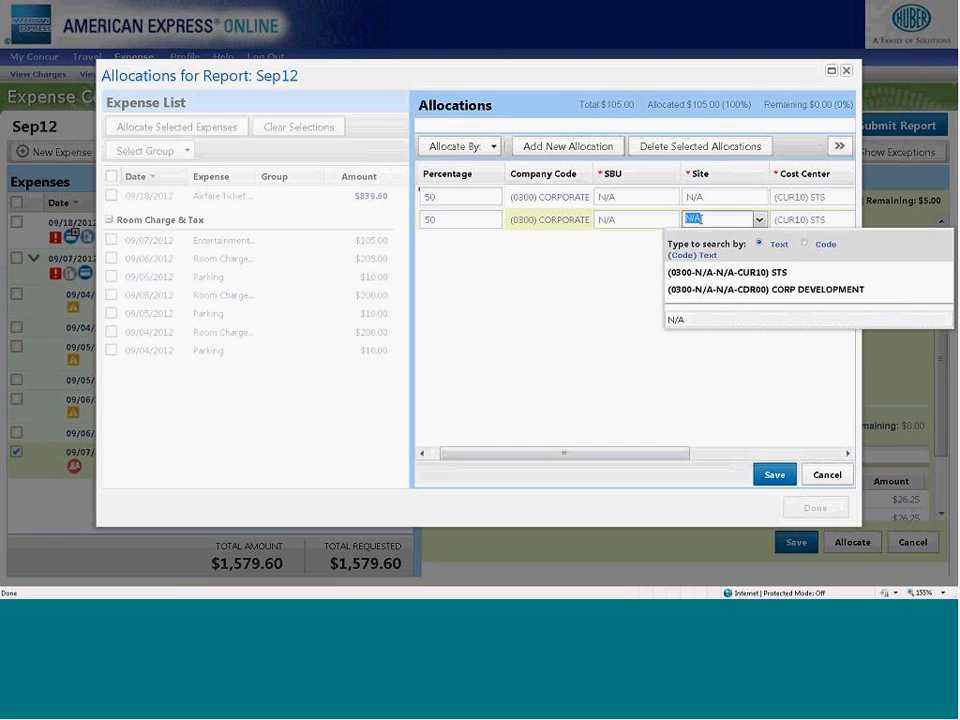
# - Set the second allocation's cost center to (CCR00) COMMUNICATIONS
pyautogui.click(846, 220)
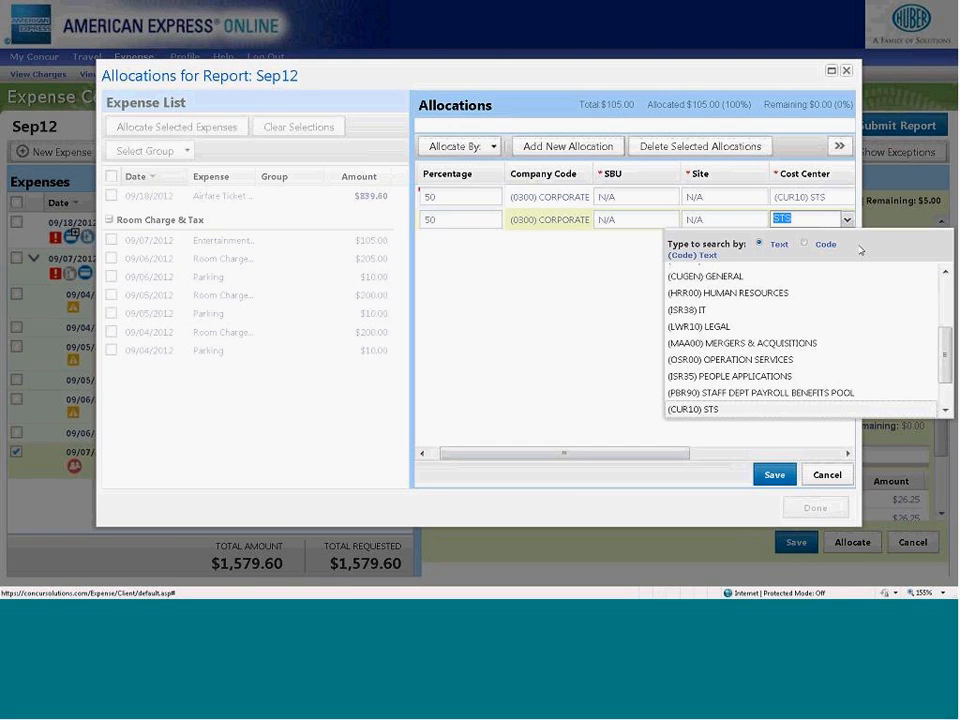
pyautogui.scroll(-1, 951, 393)
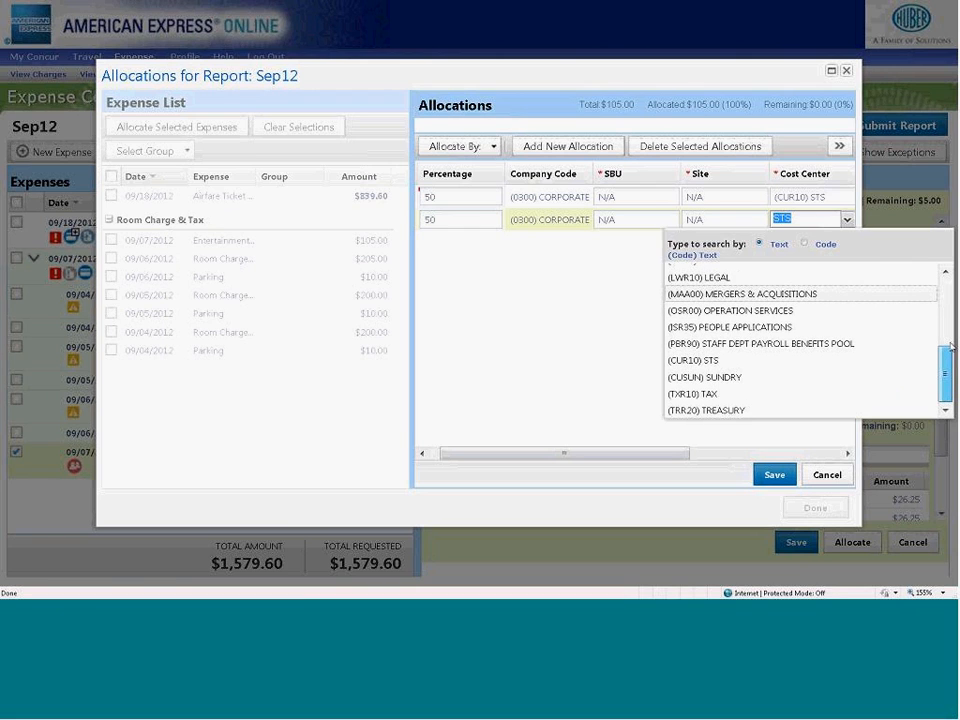
pyautogui.scroll(4, 735, 325)
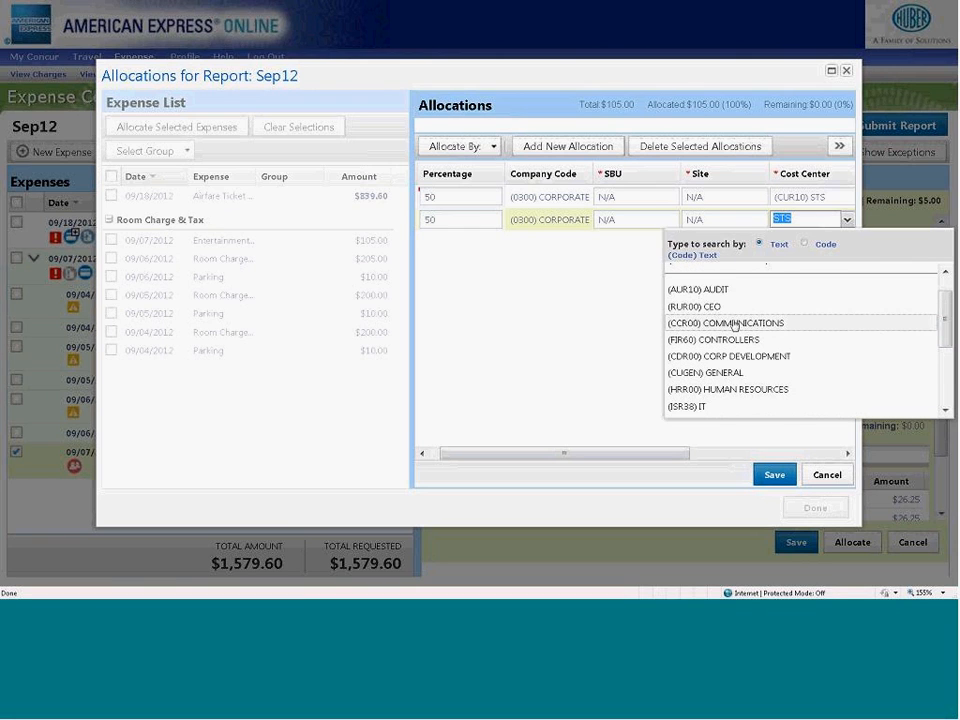
pyautogui.click(735, 325)
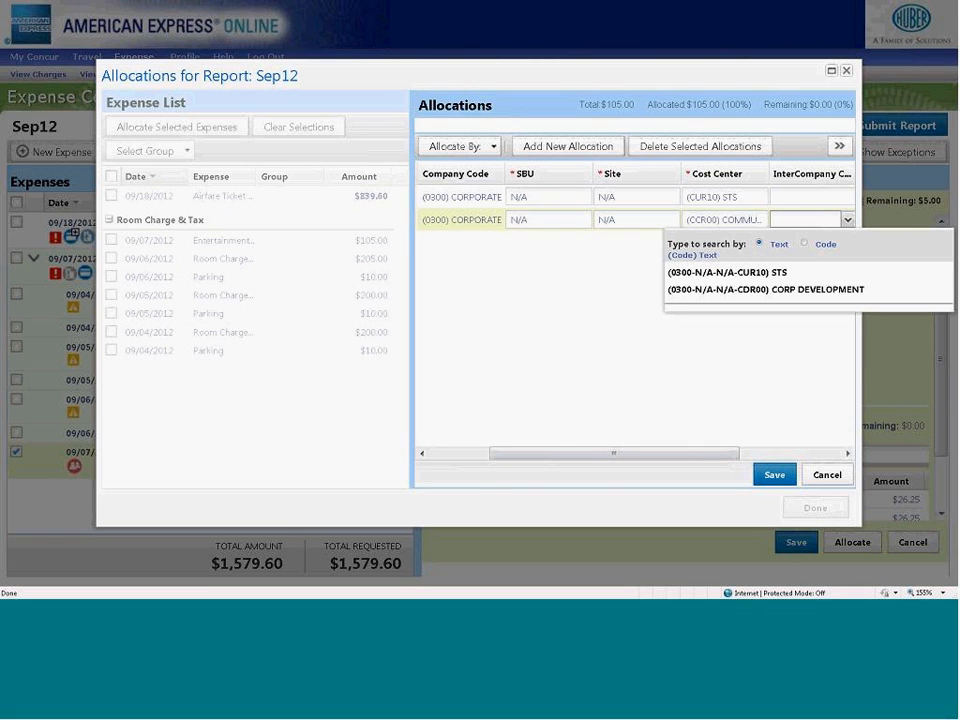
pyautogui.click(486, 296)
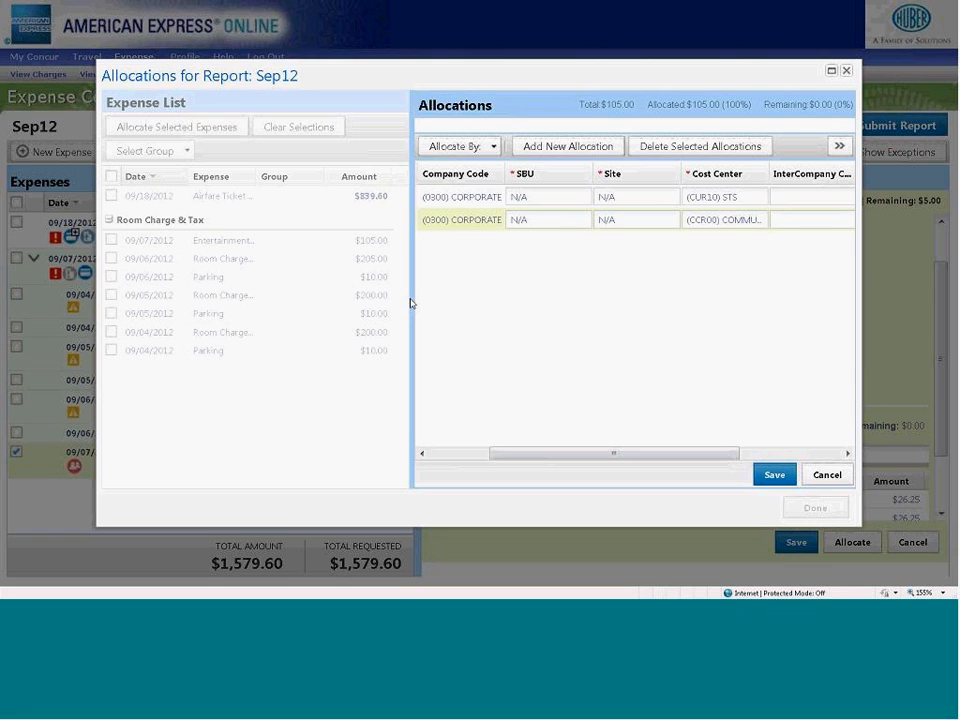
# - Widen the Allocations area, save the entertainment expense's allocations and finish allocating for the Sep12 report
pyautogui.moveTo(412, 297); pyautogui.dragTo(289, 295)
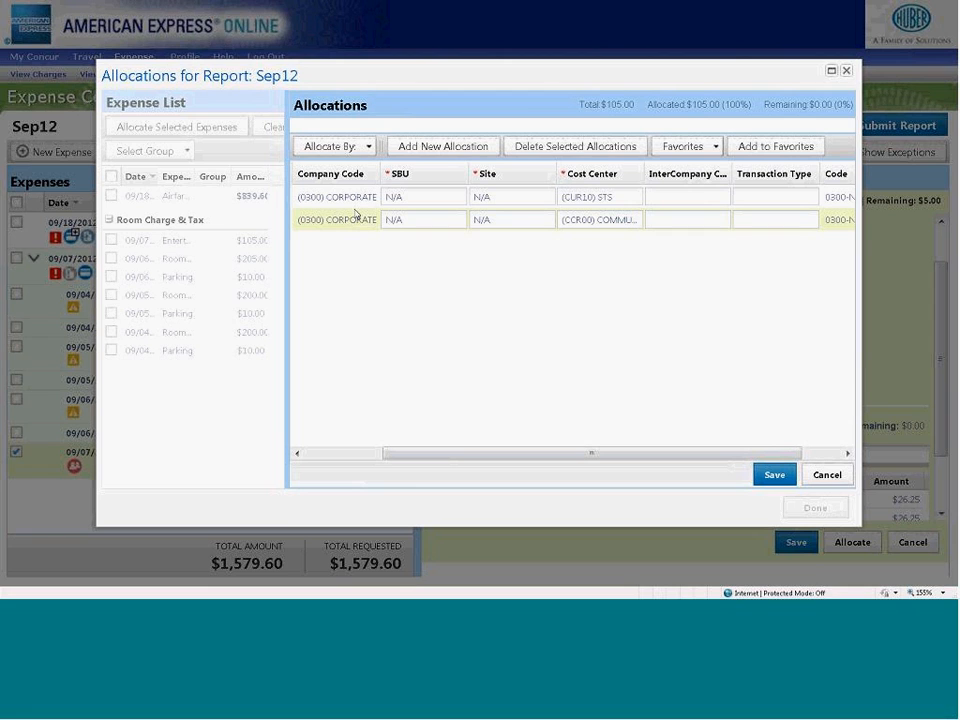
pyautogui.click(775, 477)
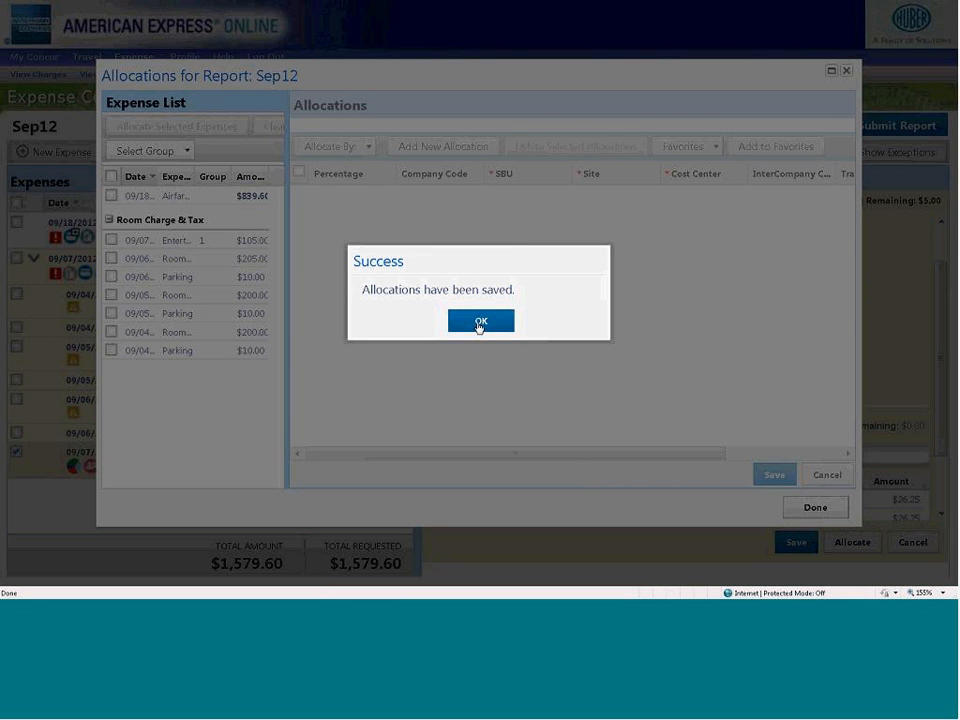
pyautogui.click(481, 321)
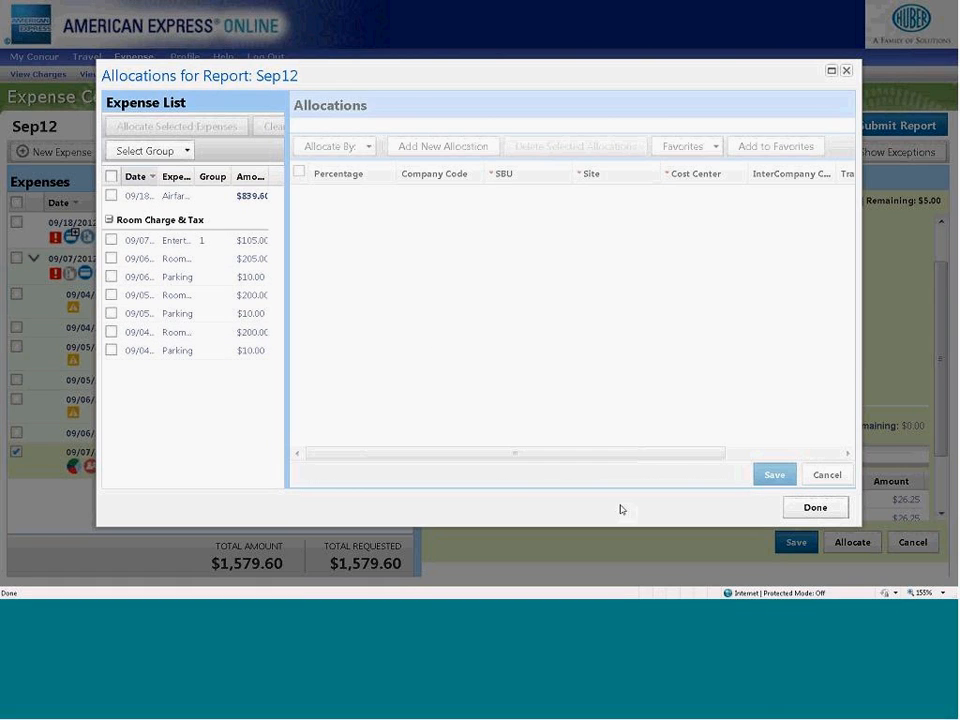
pyautogui.click(816, 508)
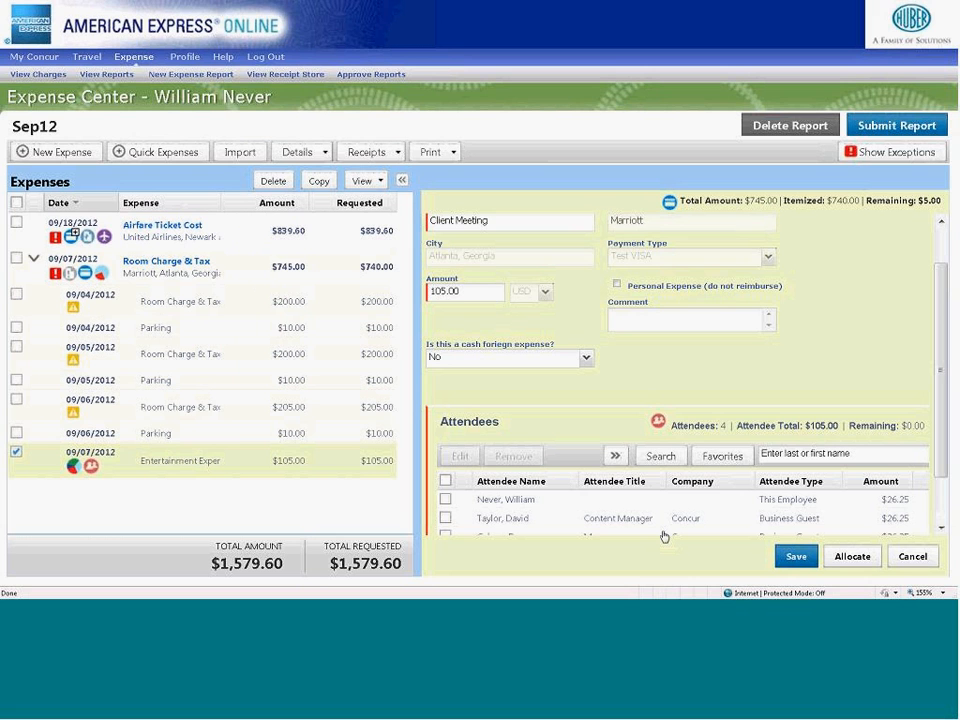
# - Review the allocations and the attendee summary of the 09/07/2012 entertainment itemization
pyautogui.scroll(-2, 955, 468)
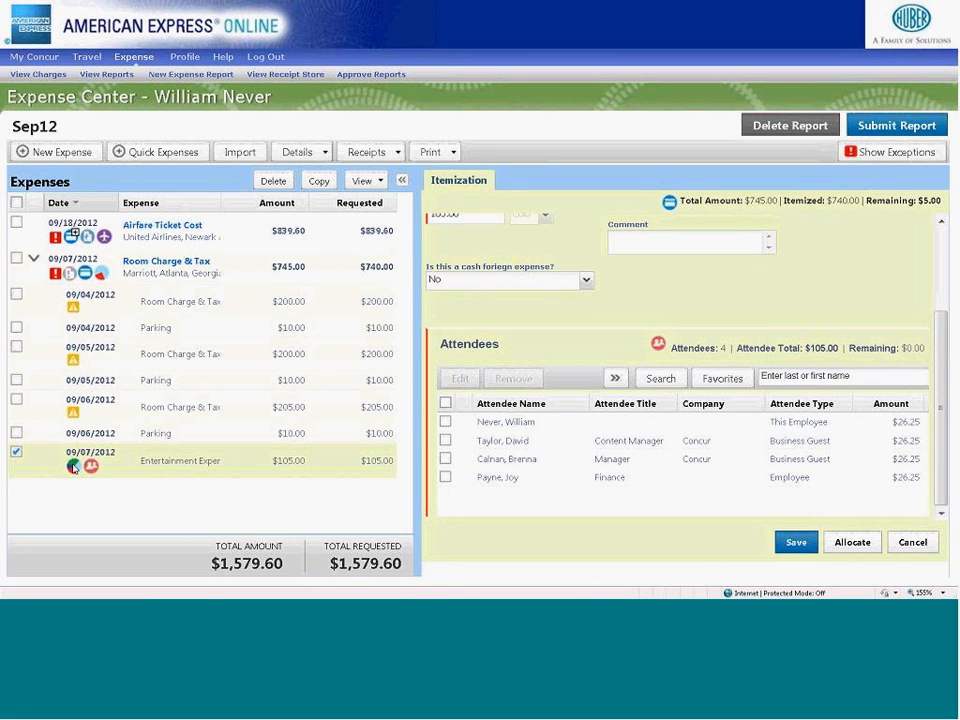
pyautogui.click(73, 466)
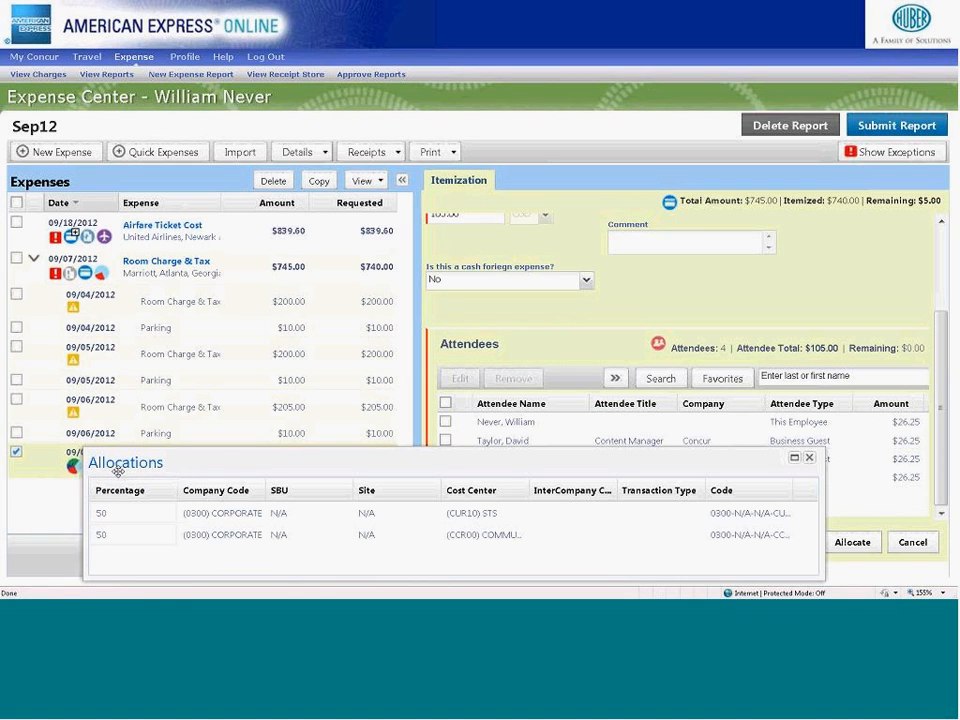
pyautogui.moveTo(216, 463); pyautogui.dragTo(228, 347)
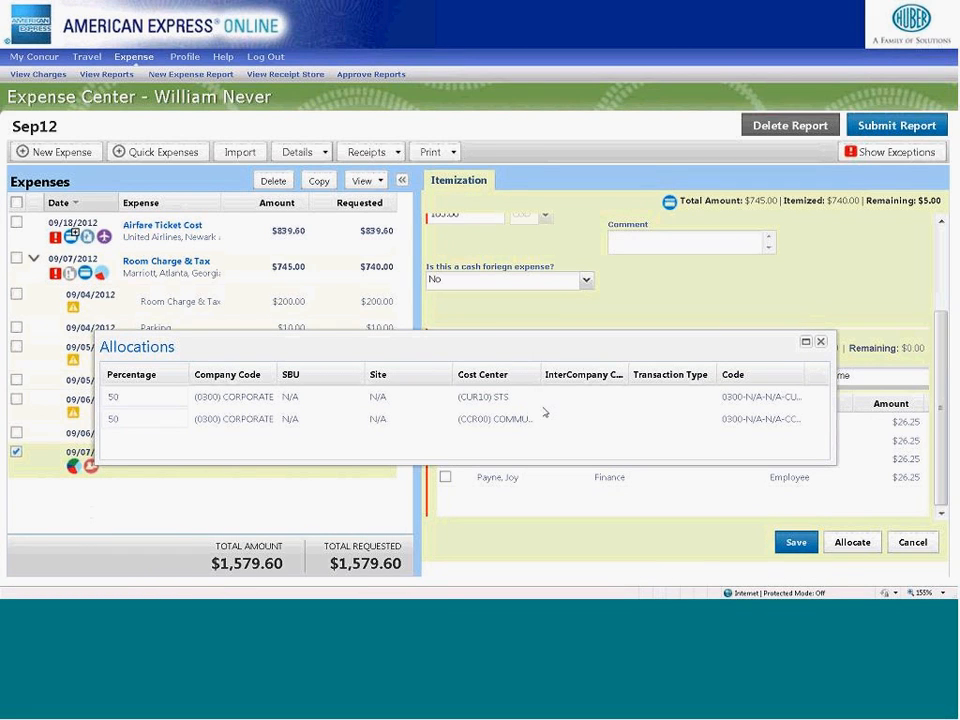
pyautogui.click(821, 343)
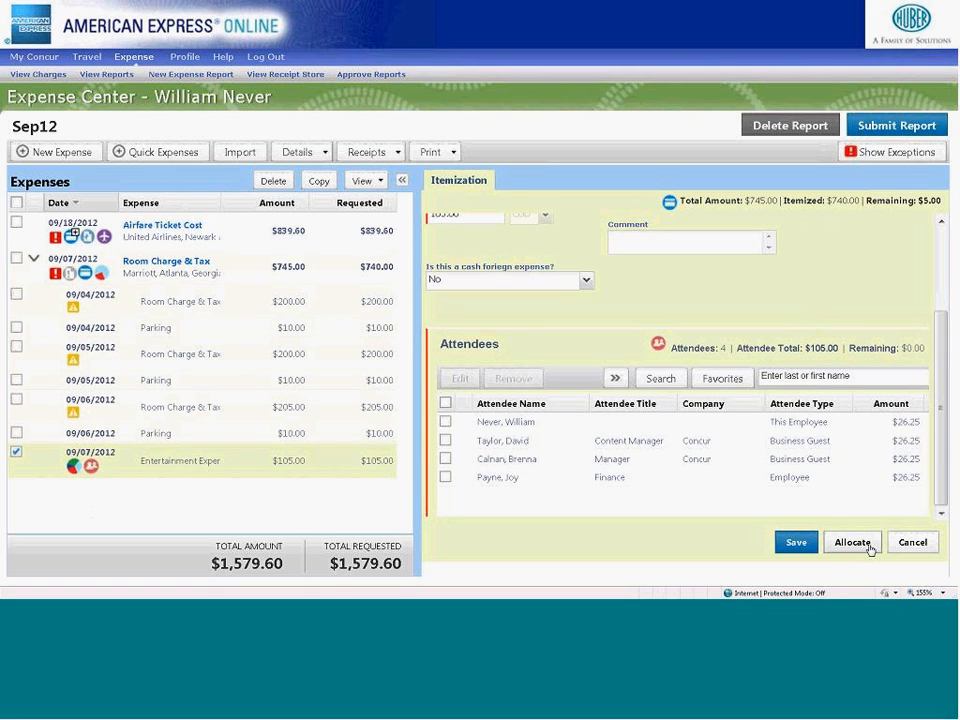
pyautogui.click(92, 467)
pyautogui.moveTo(218, 402); pyautogui.dragTo(240, 259)
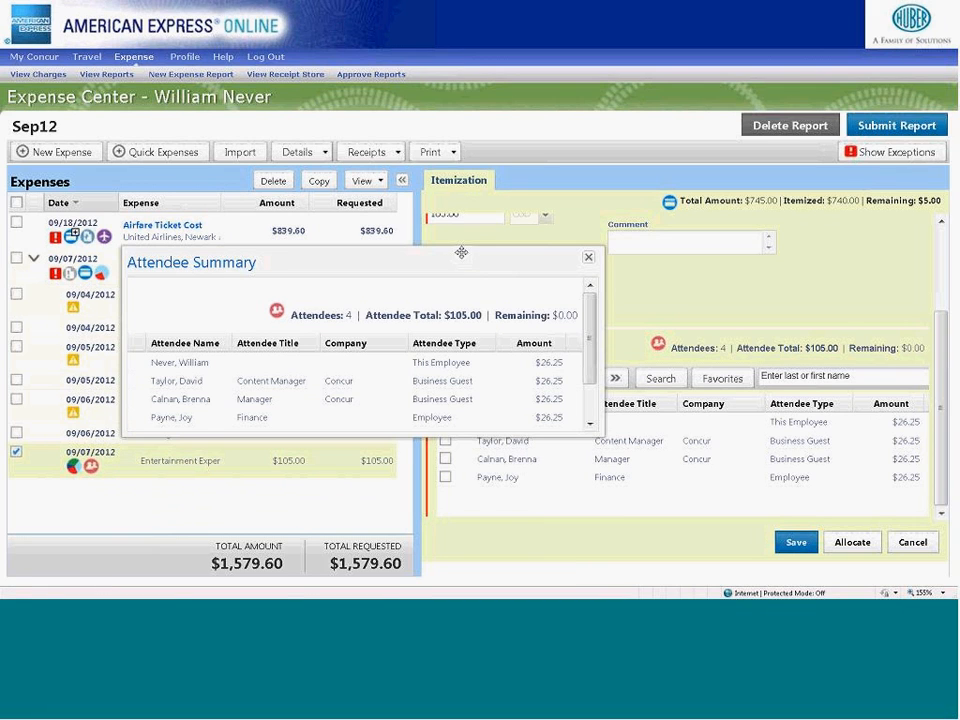
pyautogui.click(589, 259)
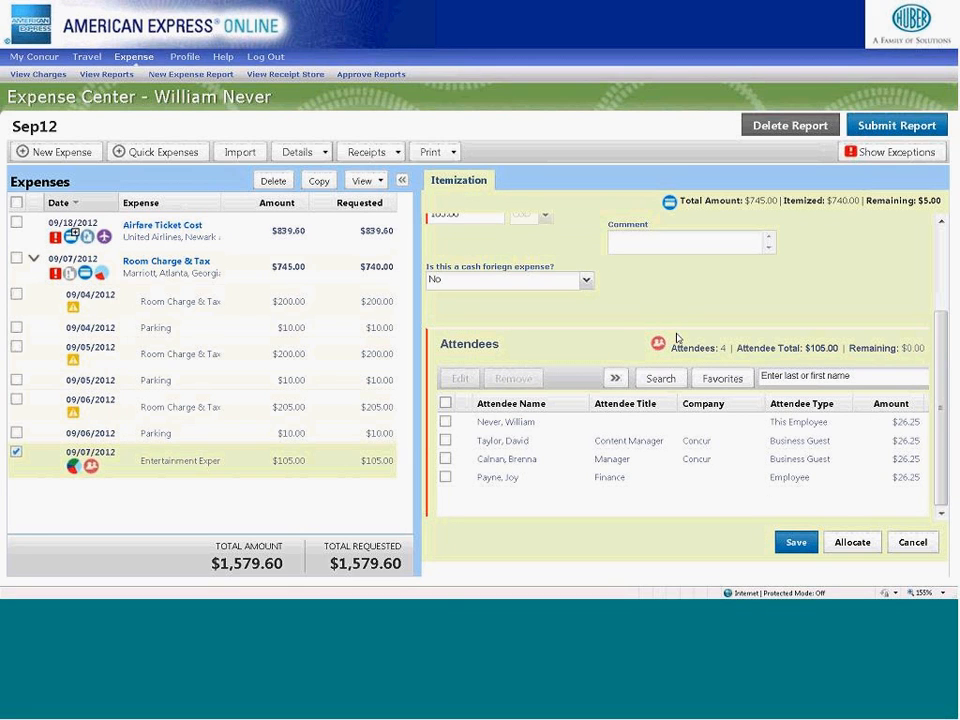
# - Save the entertainment itemization and choose 1. Breakfast as the expense type of a new itemization
pyautogui.click(794, 542)
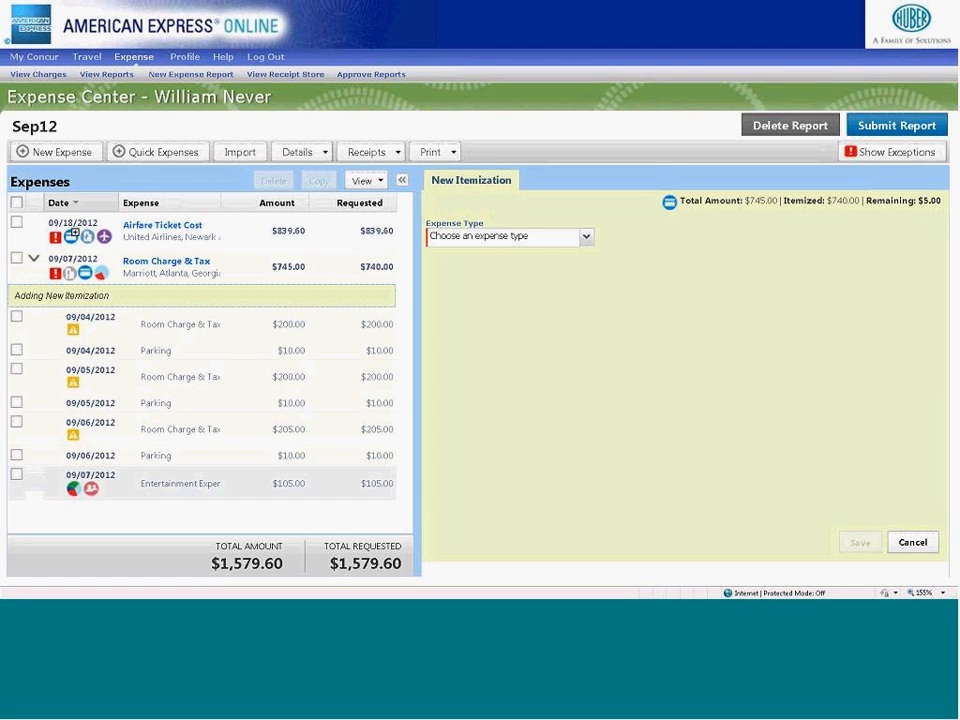
pyautogui.click(587, 237)
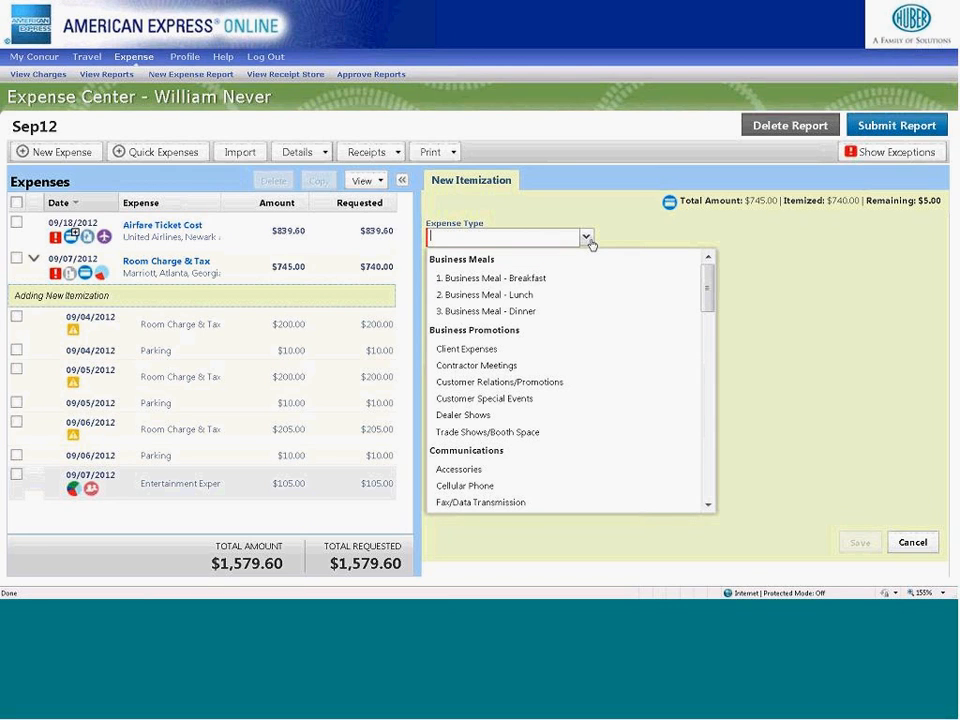
pyautogui.scroll(-1, 709, 310)
pyautogui.moveTo(709, 310); pyautogui.dragTo(710, 321)
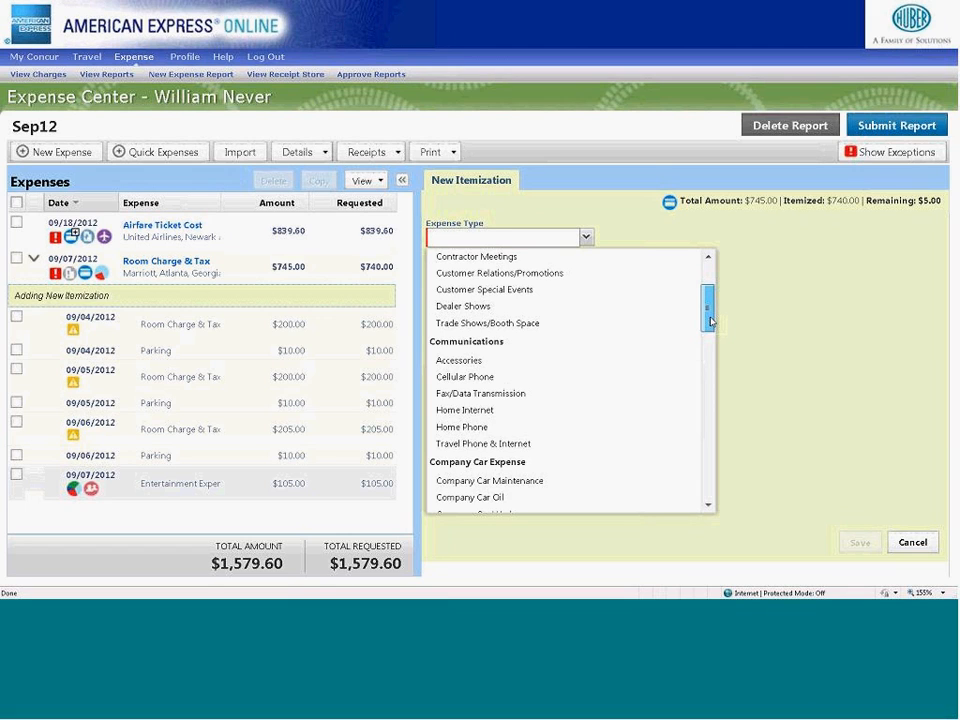
pyautogui.moveTo(710, 321); pyautogui.dragTo(726, 461)
pyautogui.scroll(1, 726, 461)
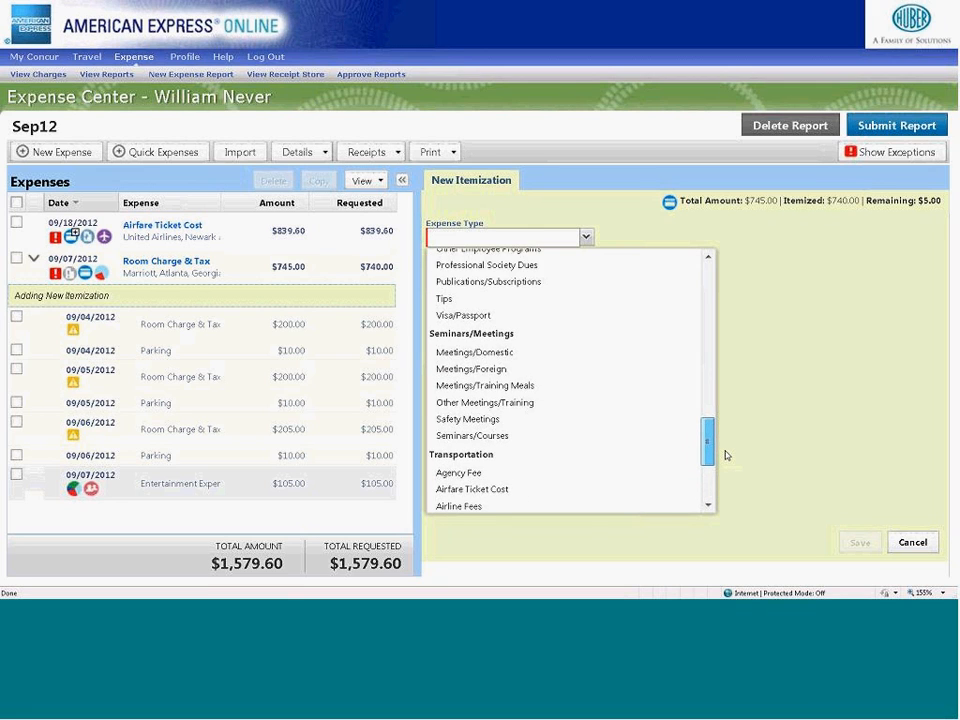
pyautogui.scroll(7, 726, 456)
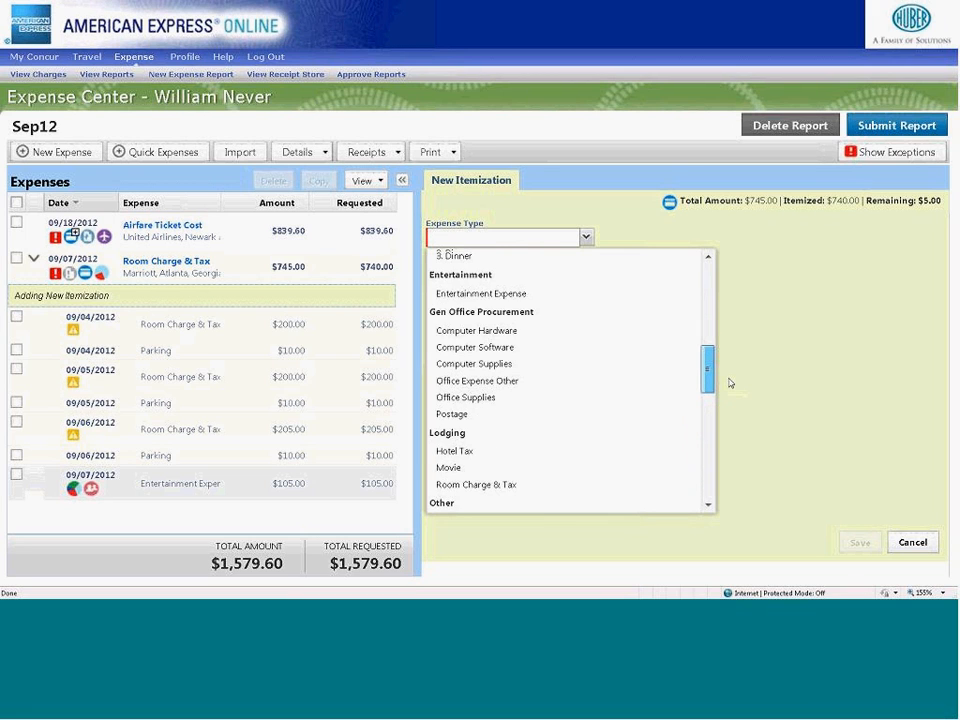
pyautogui.scroll(6, 730, 383)
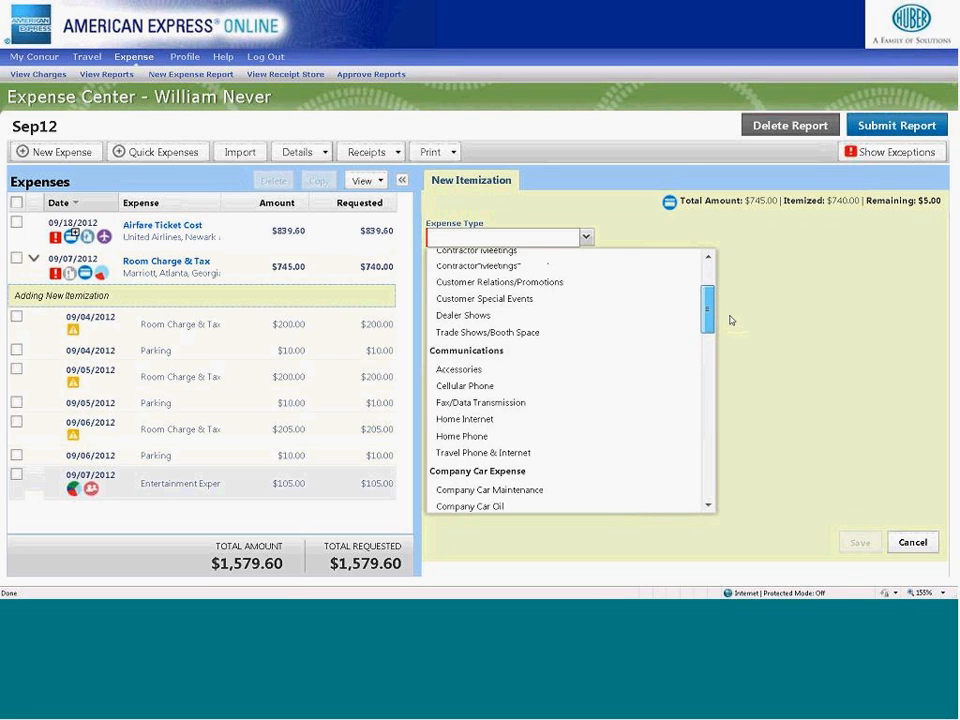
pyautogui.scroll(3, 730, 320)
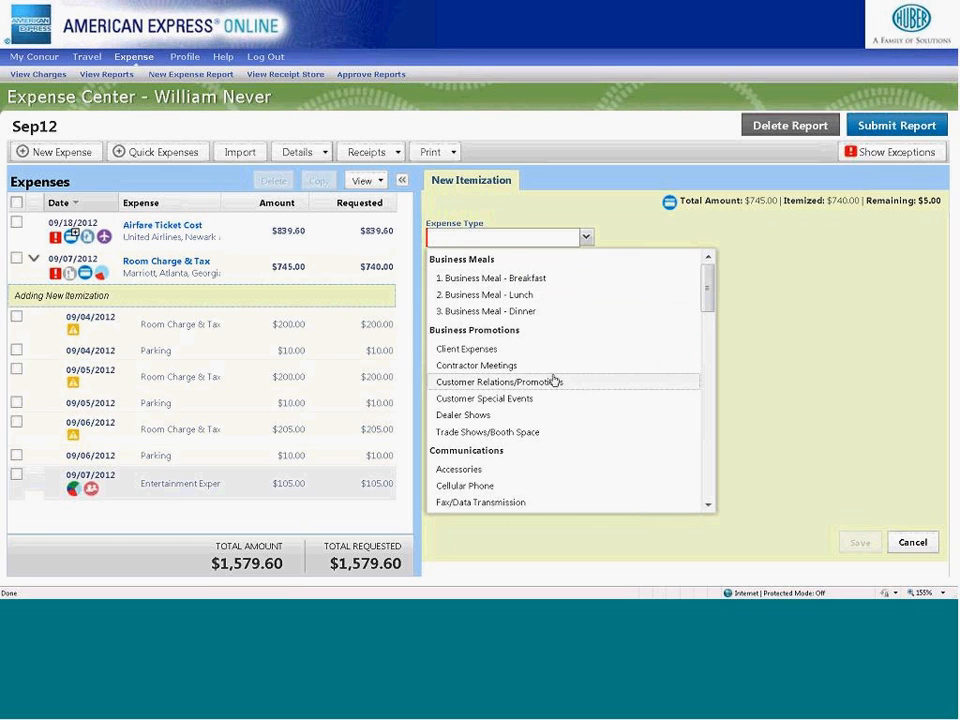
pyautogui.scroll(-2, 553, 380)
pyautogui.scroll(-3, 540, 392)
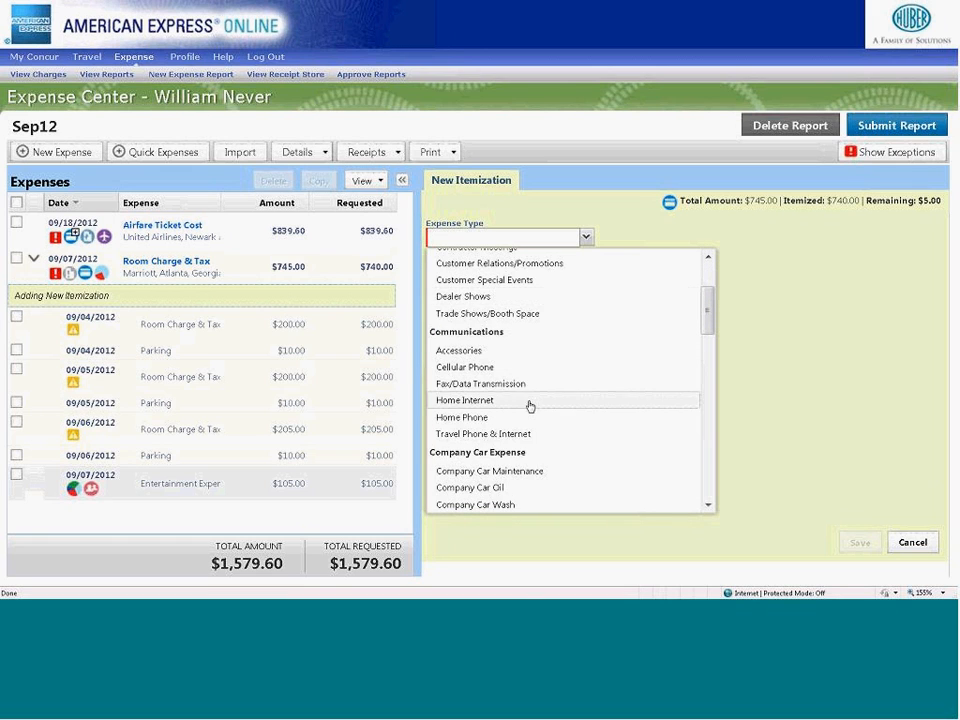
pyautogui.click(463, 462)
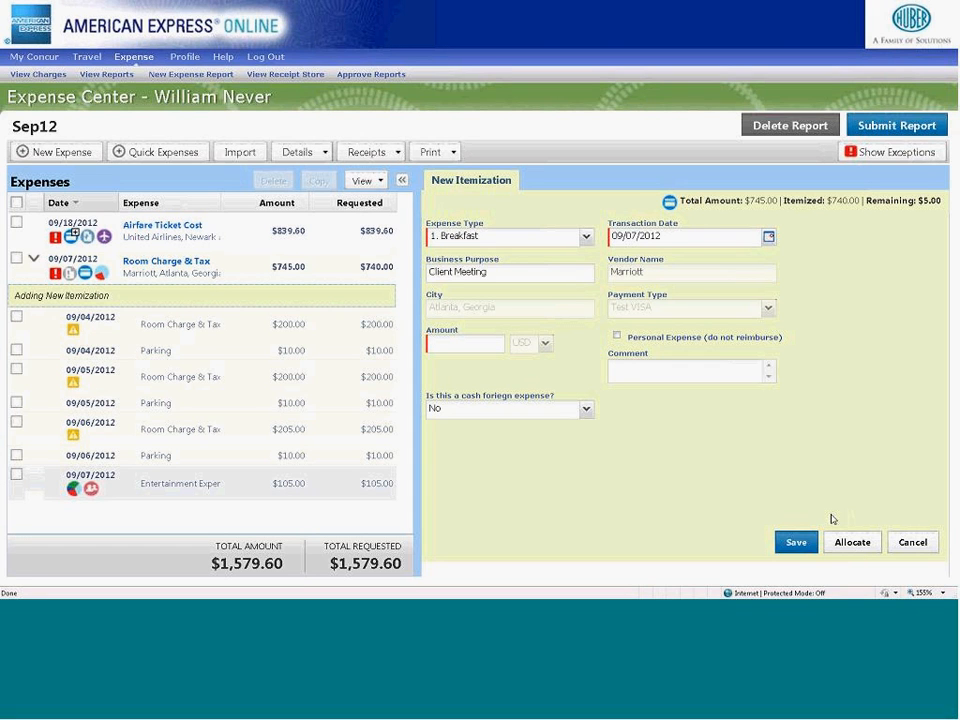
# - Set the breakfast itemization's amount to 5.00, save it and collapse the Room Charge & Tax itemizations
pyautogui.click(496, 341)
pyautogui.write('5.00')
pyautogui.click(795, 541)
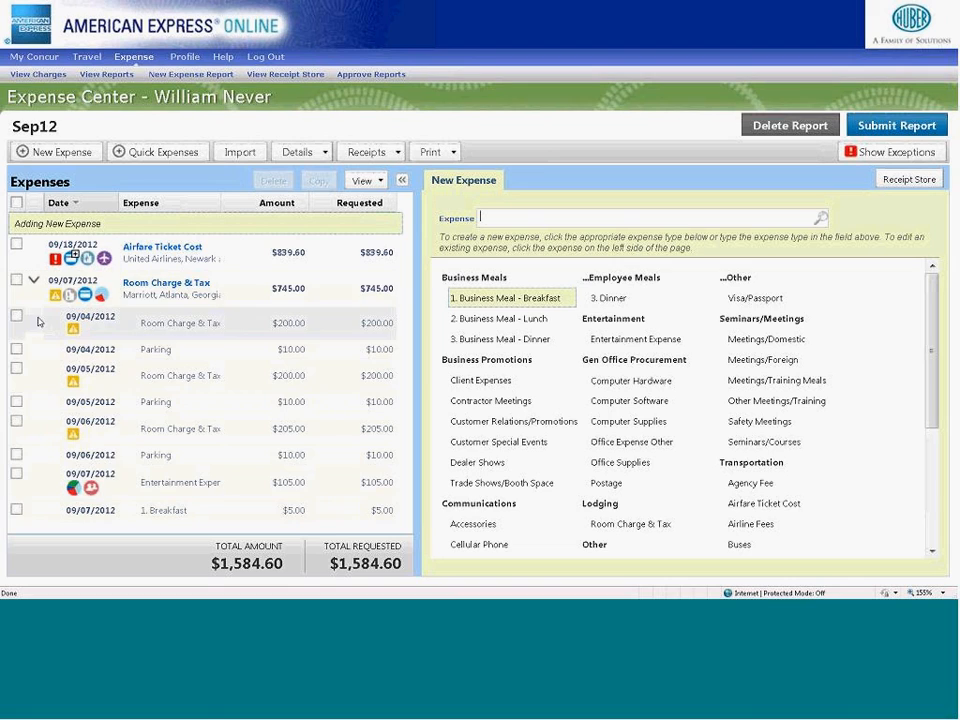
pyautogui.click(31, 281)
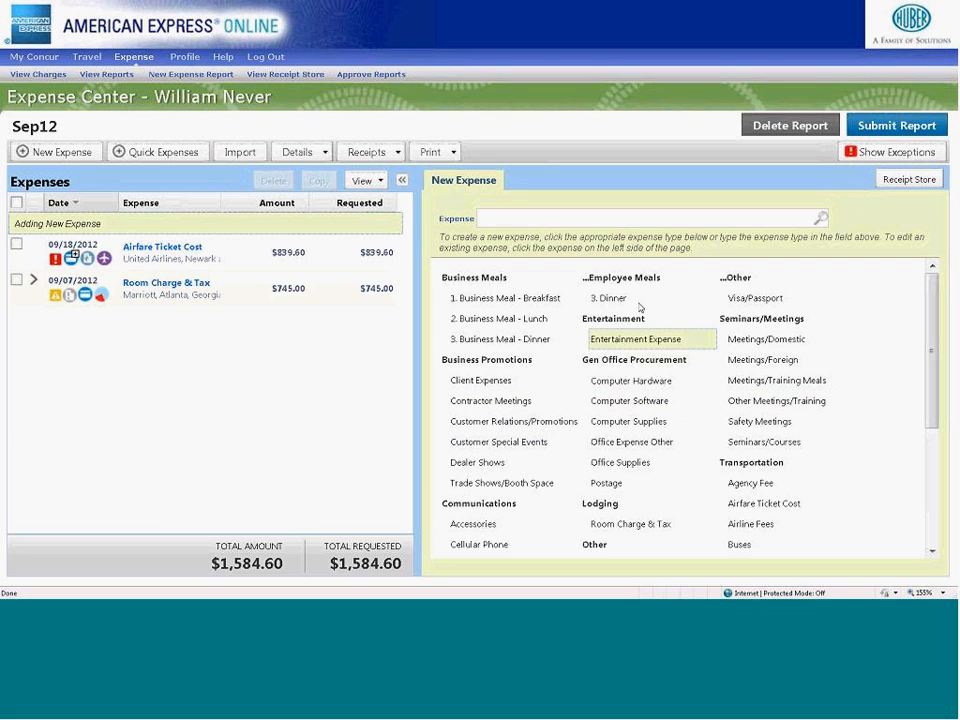
# - Search the expense types for "mil", start a Personal Car Mileage expense and show its reimbursement rates
pyautogui.click(572, 215)
pyautogui.write('mil')
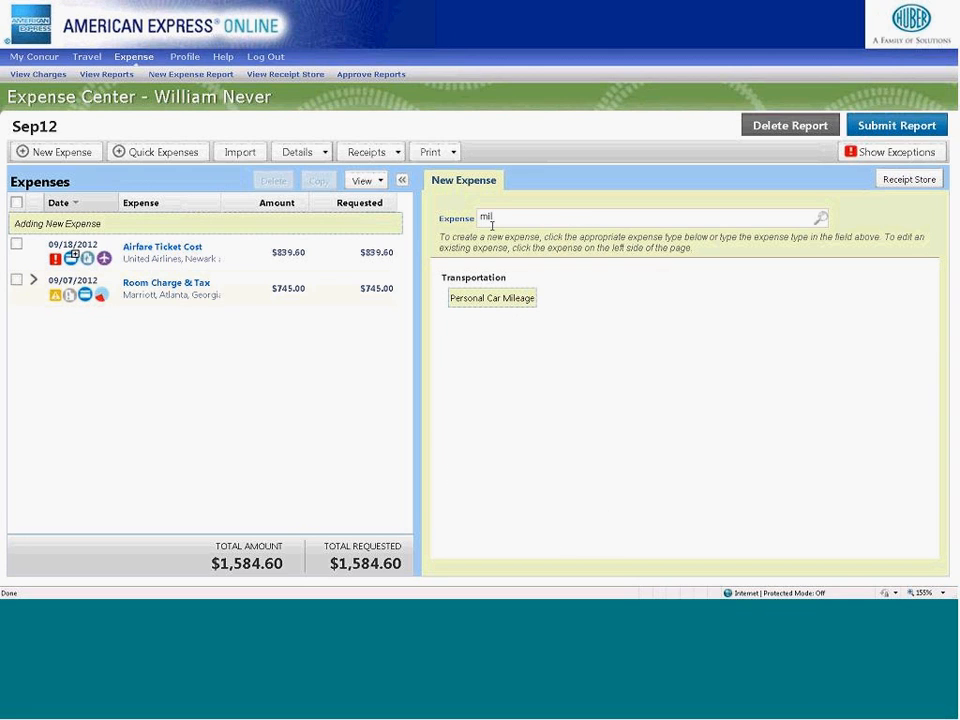
pyautogui.click(487, 299)
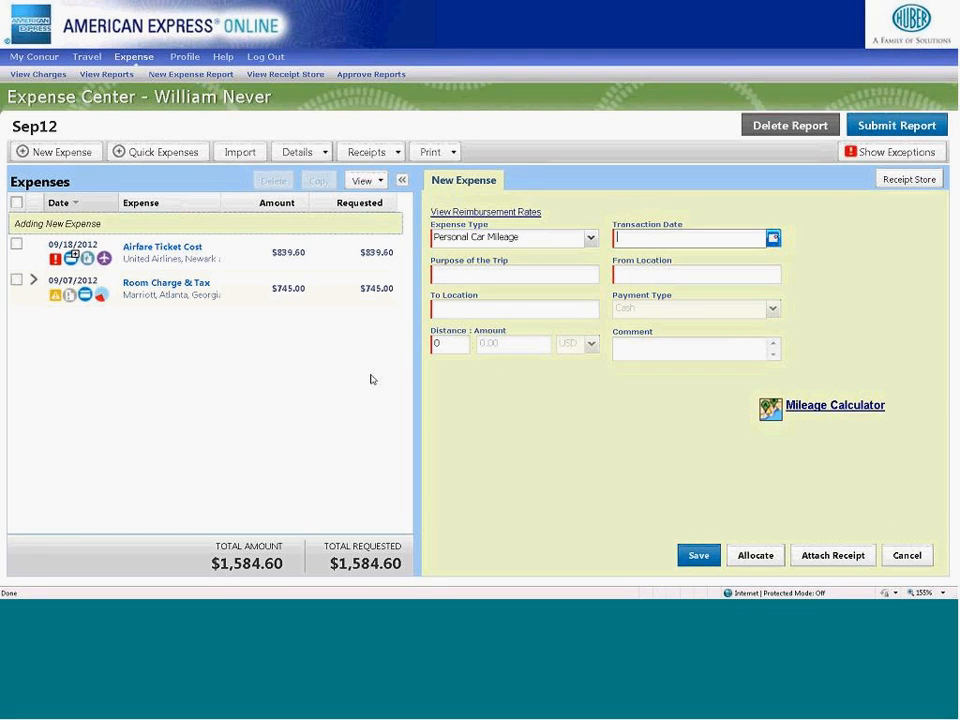
pyautogui.click(450, 213)
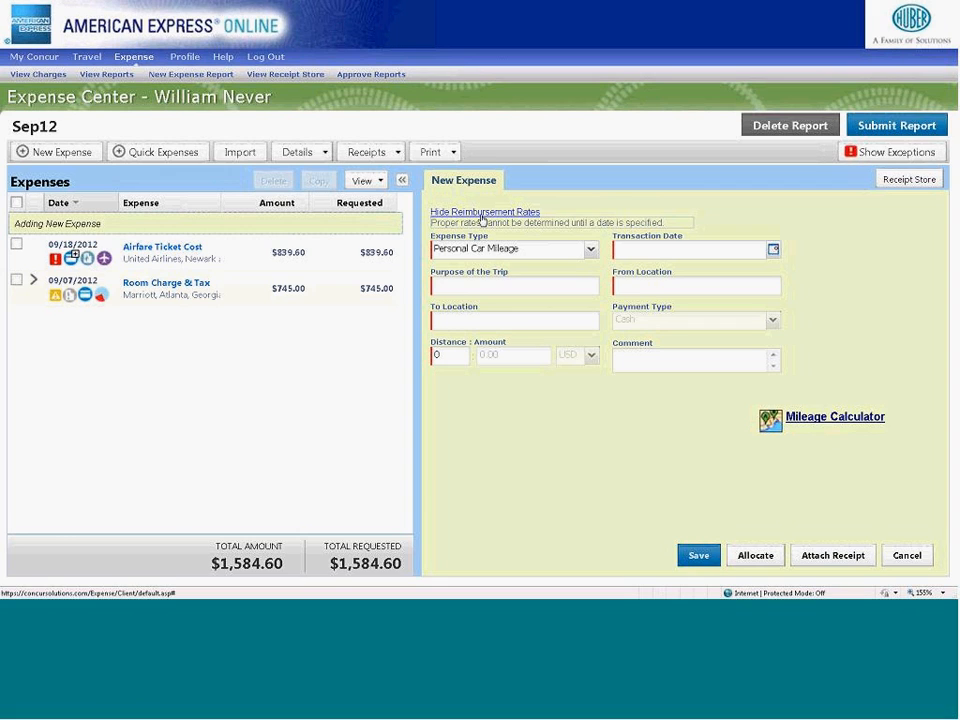
# - Hide the reimbursement rates and fill in the car mileage expense with date 09/17/2012 and trip purpose Client Meeting
pyautogui.click(486, 214)
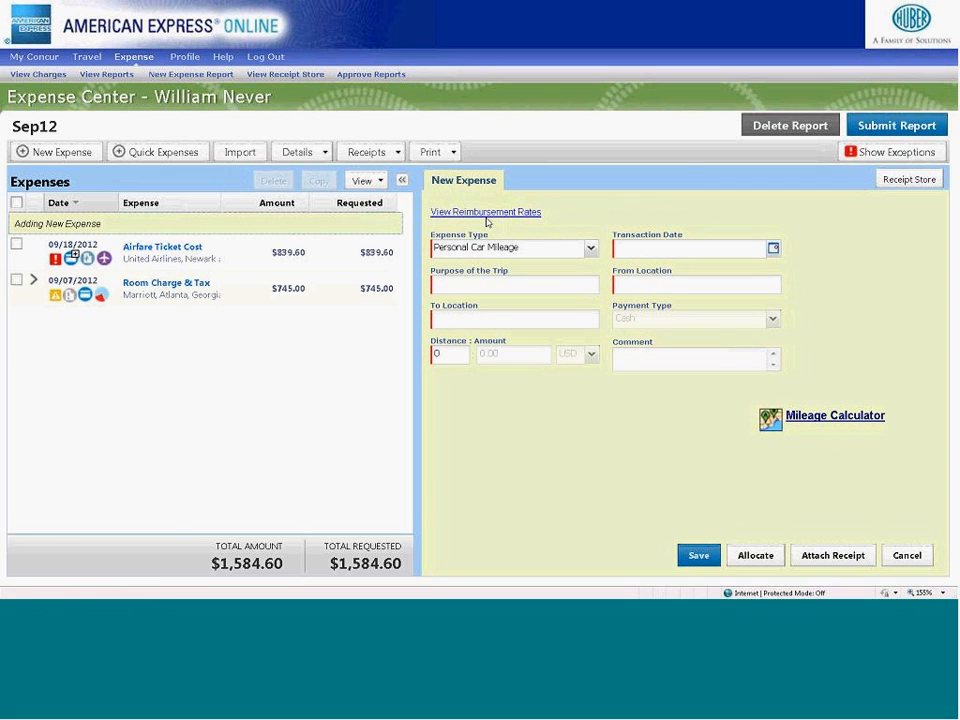
pyautogui.click(774, 250)
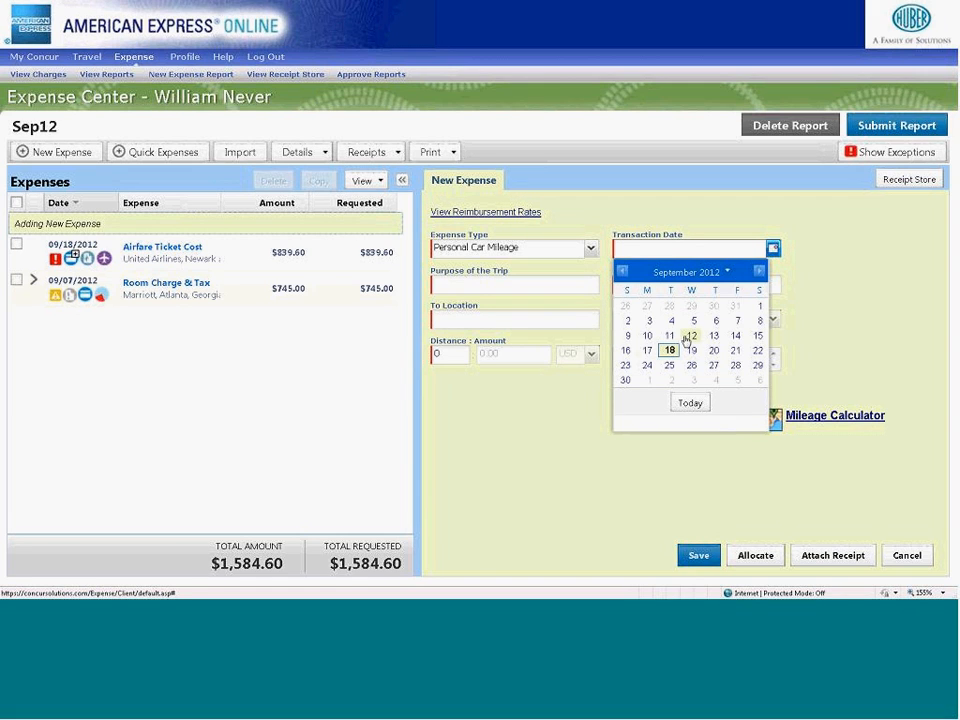
pyautogui.click(647, 350)
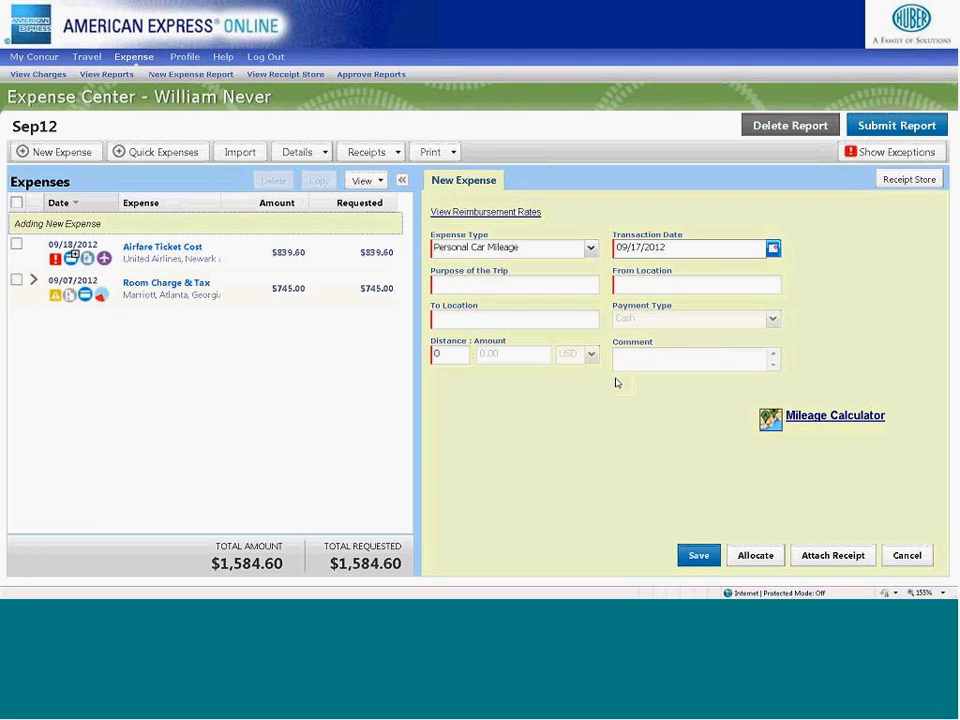
pyautogui.click(450, 285)
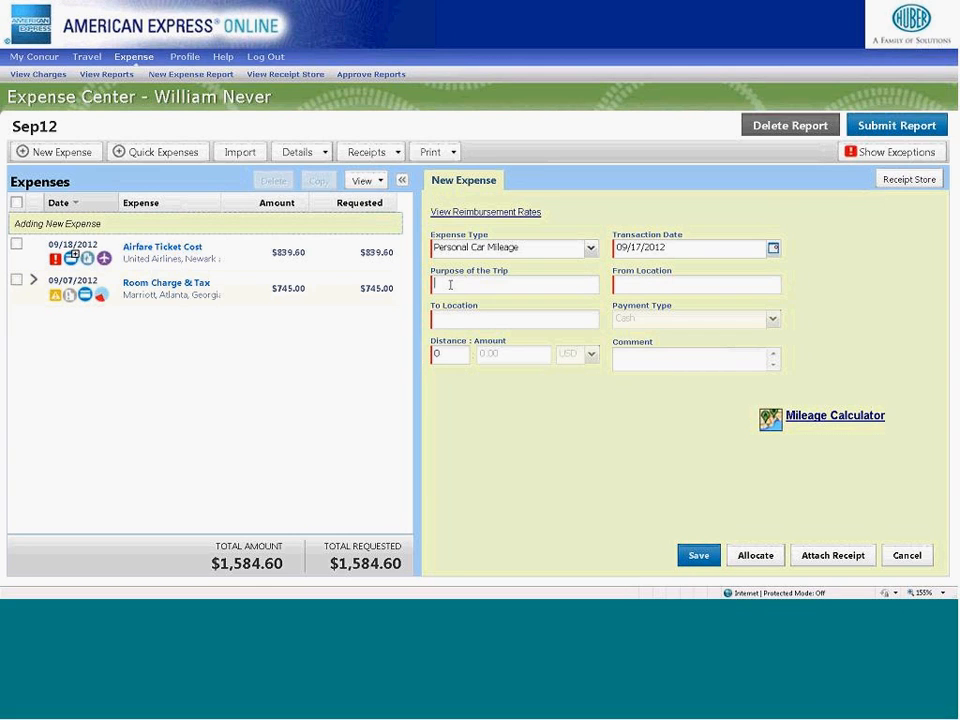
pyautogui.write('Client Meeting')
# - Open the Mileage Calculator and pick the company location marked near Houston on the map as waypoint A
pyautogui.click(782, 408)
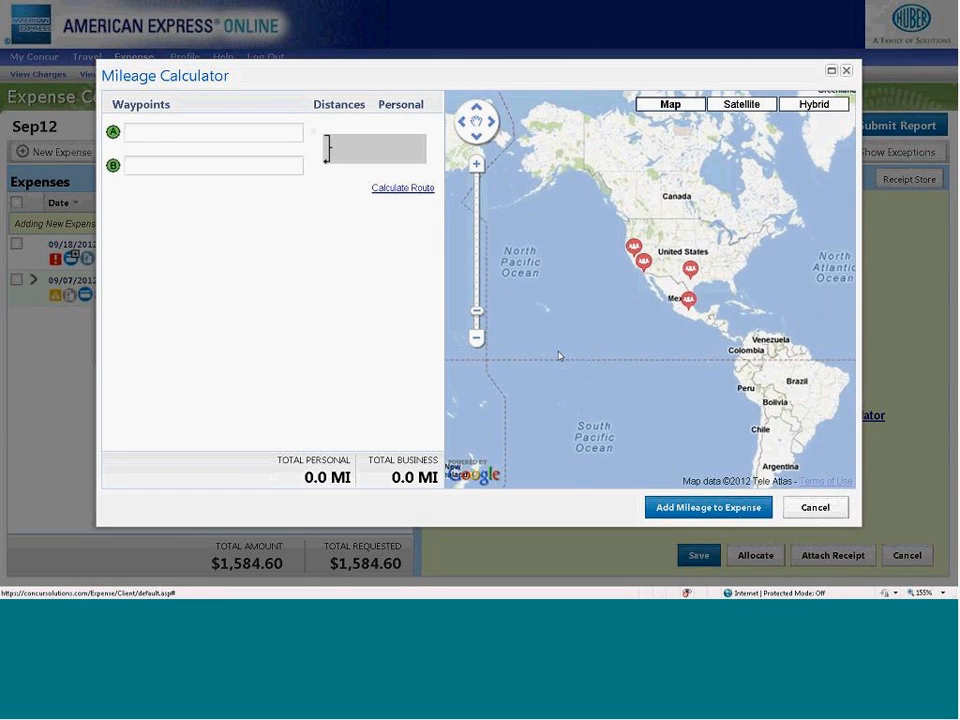
pyautogui.click(477, 177)
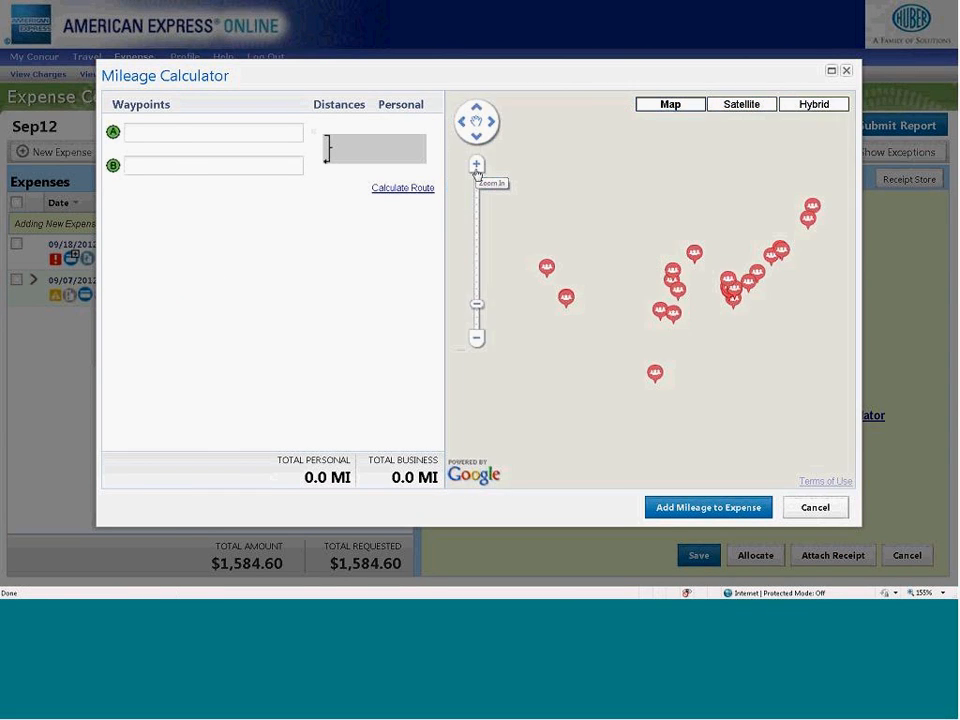
pyautogui.click(477, 303)
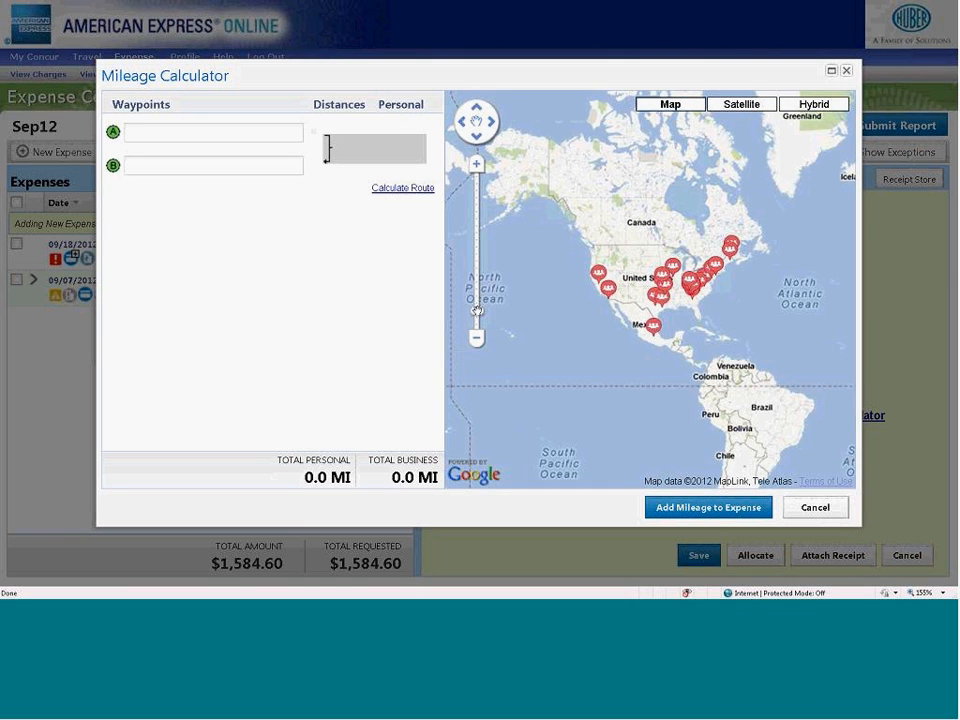
pyautogui.moveTo(477, 291); pyautogui.dragTo(481, 250)
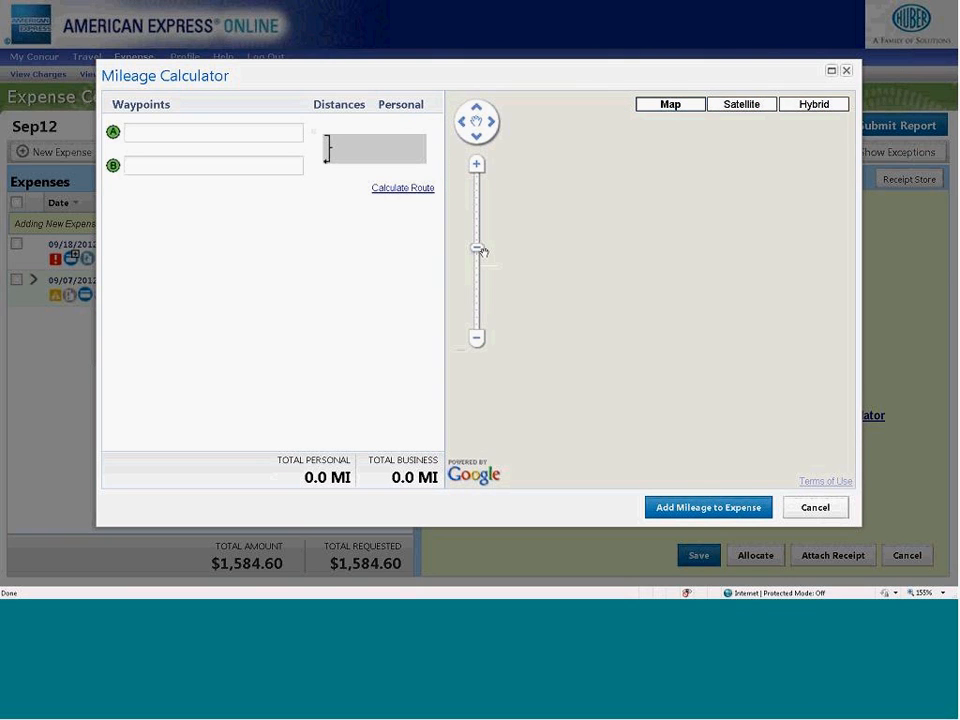
pyautogui.scroll(-4, 530, 288)
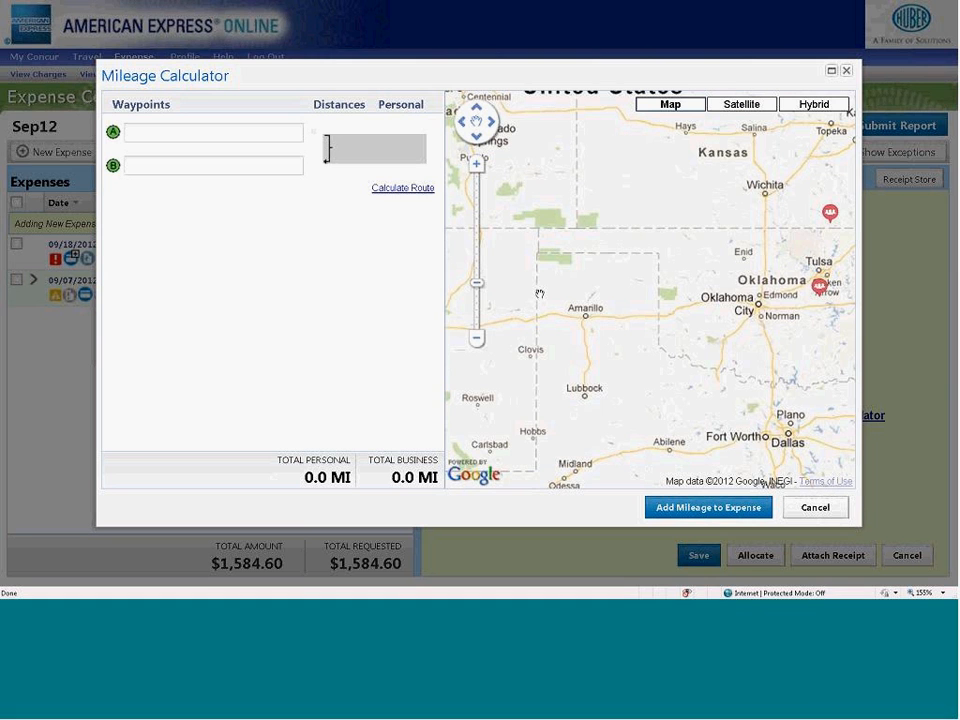
pyautogui.moveTo(664, 369); pyautogui.dragTo(870, 217)
pyautogui.moveTo(690, 407); pyautogui.dragTo(474, 399)
pyautogui.moveTo(825, 412); pyautogui.dragTo(762, 431)
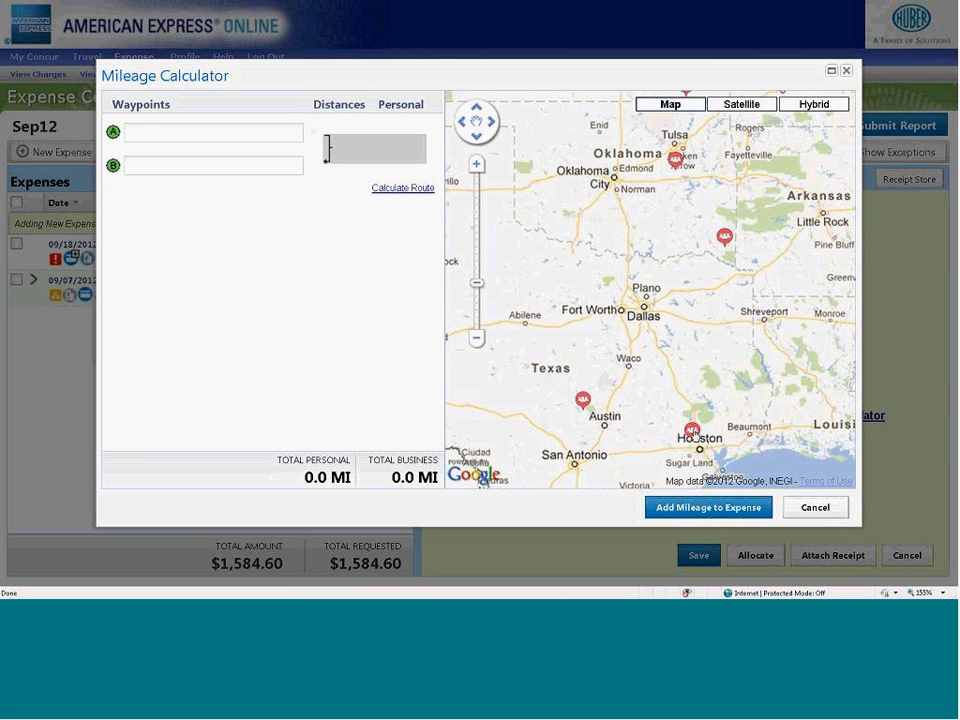
pyautogui.click(692, 432)
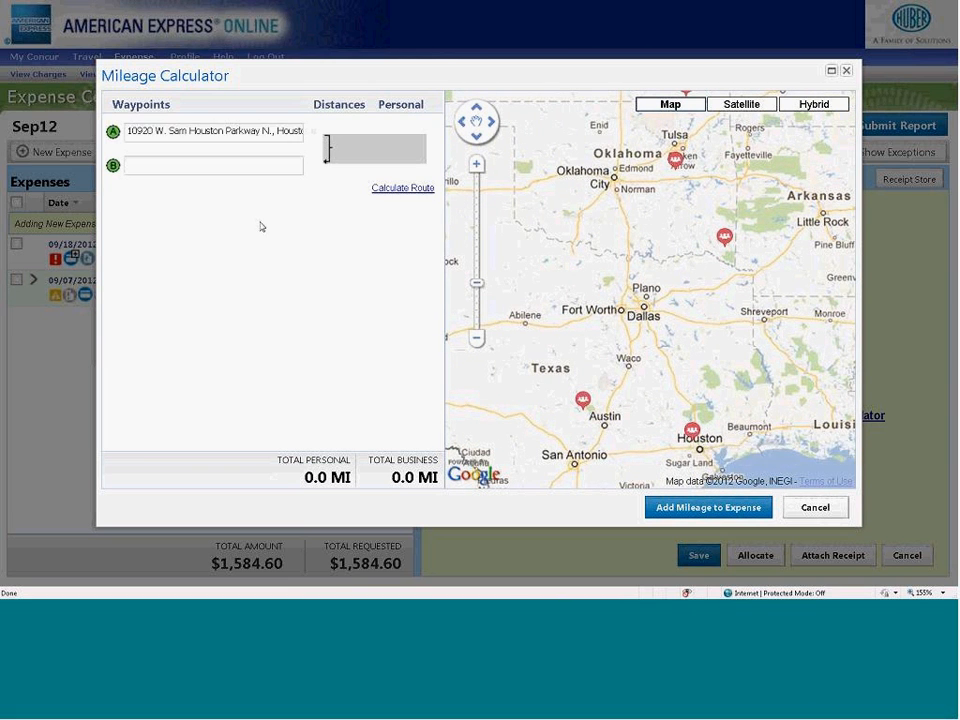
# - Extend the mileage route with Huntsville, TX as waypoint B and Dallas, TX as waypoint C
pyautogui.click(221, 162)
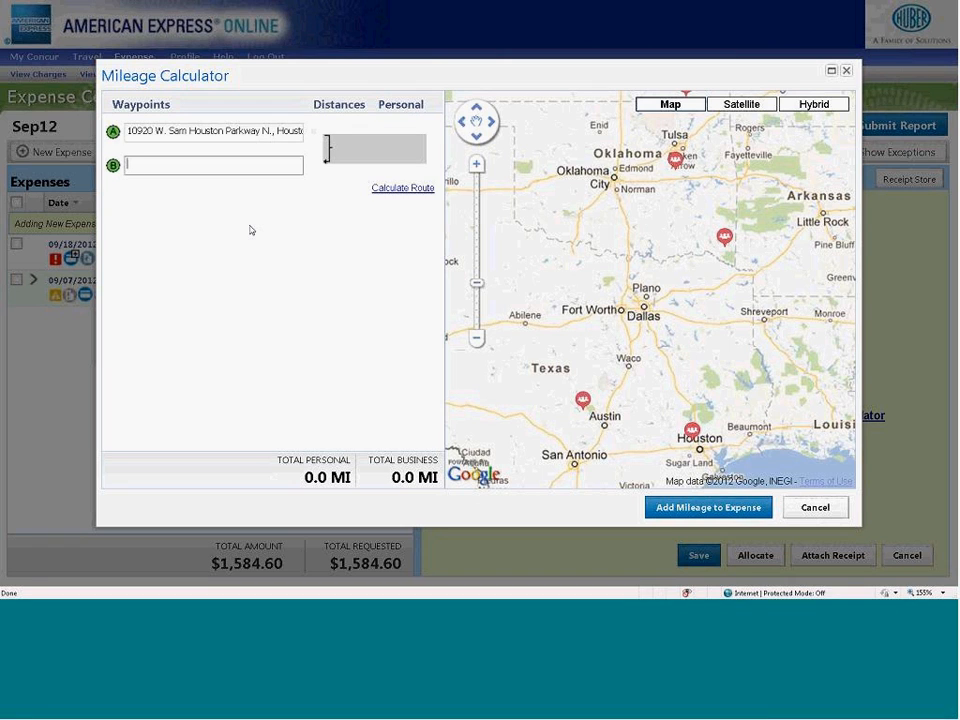
pyautogui.write('Huntsville, tx')
pyautogui.press('Return')
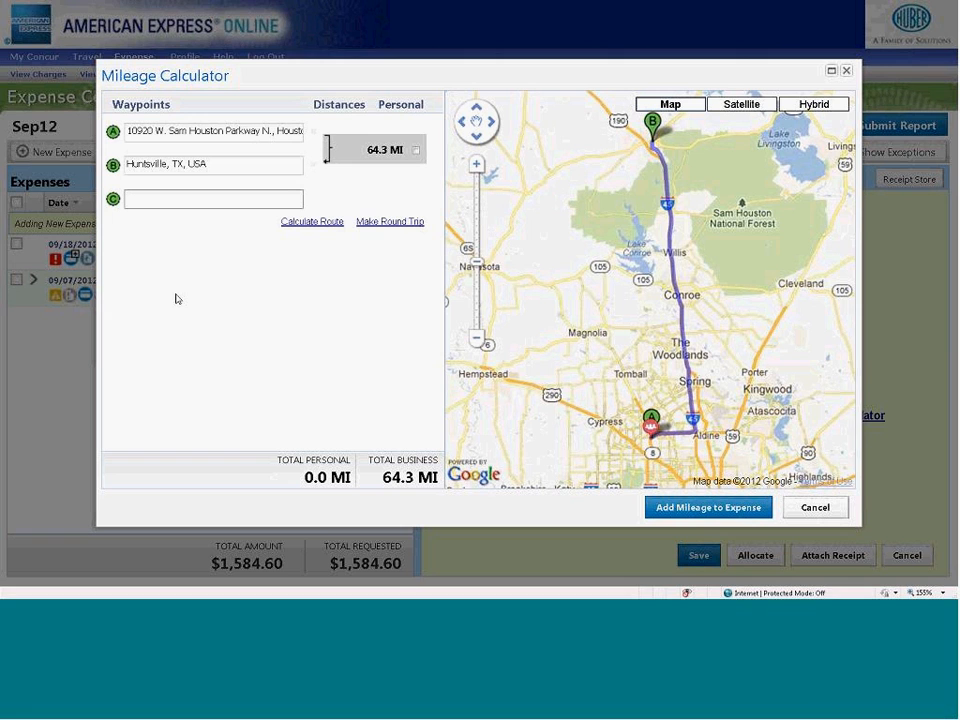
pyautogui.write('Dallas, tx')
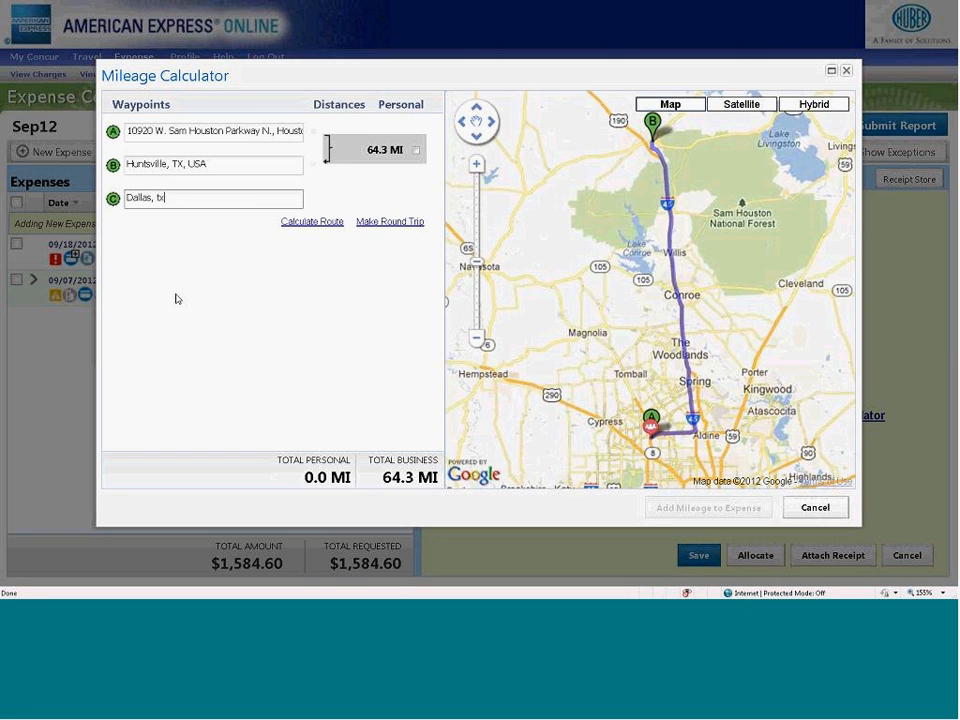
pyautogui.press('Tab')
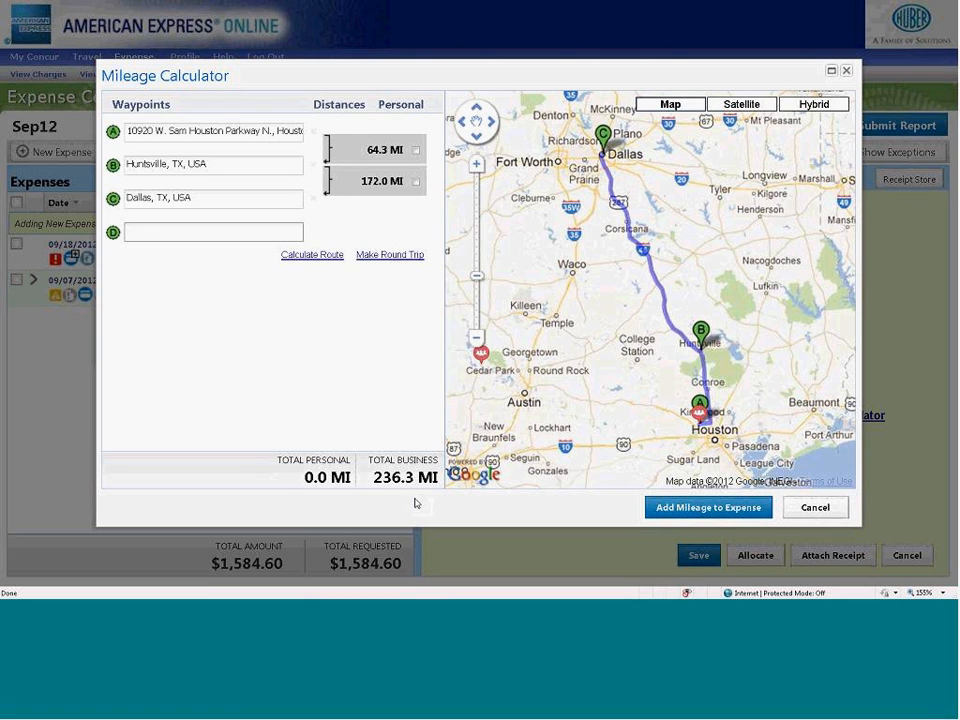
# - Add the calculated route mileage to the Personal Car Mileage expense and save the expense
pyautogui.click(690, 510)
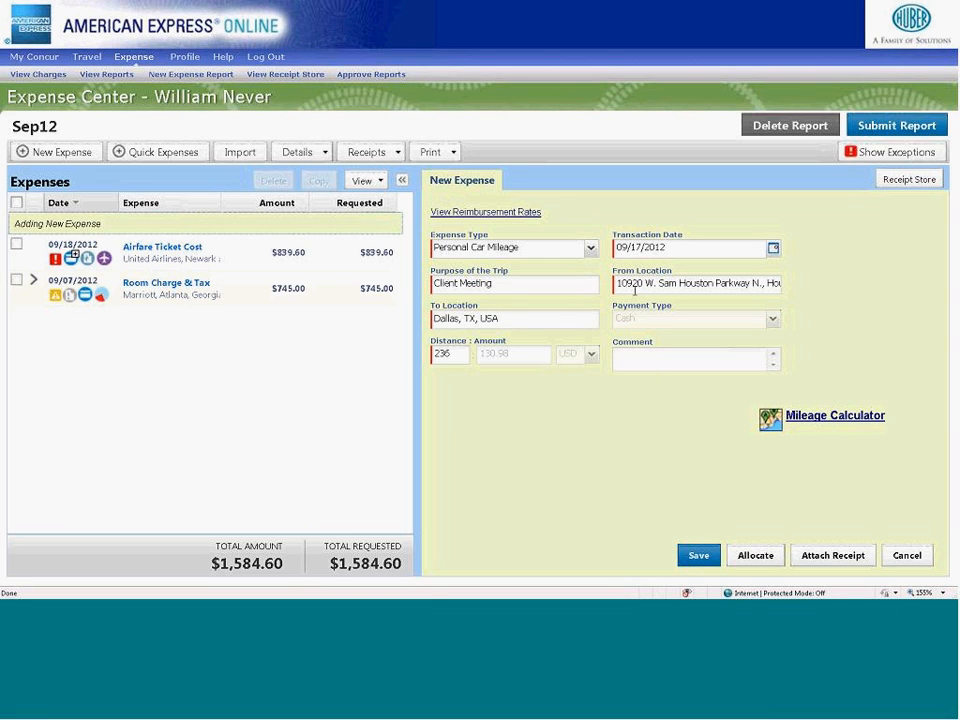
pyautogui.click(690, 559)
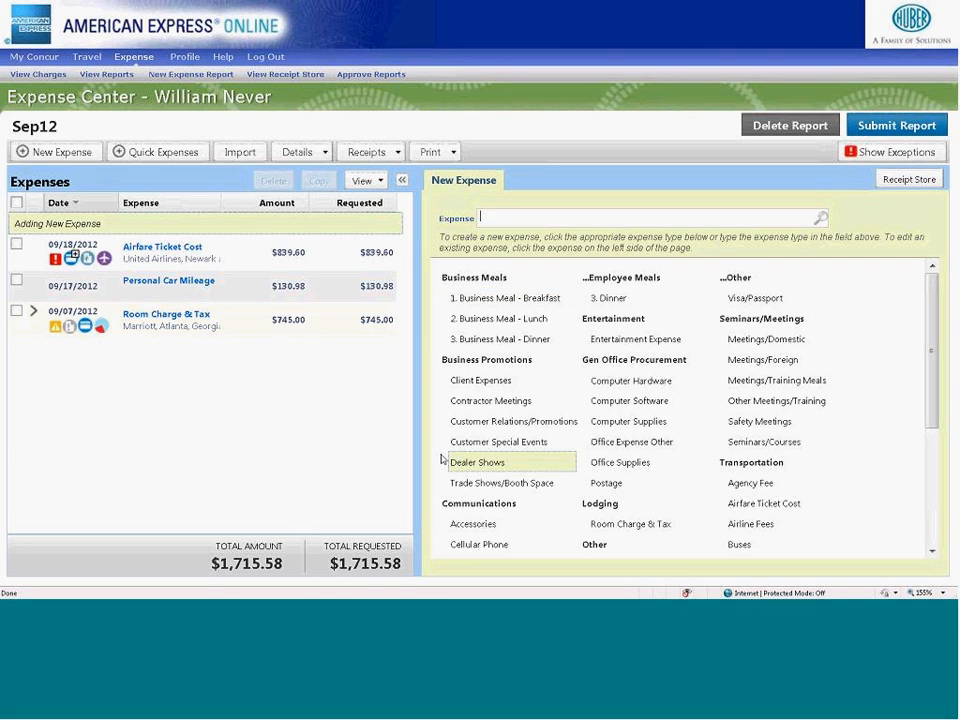
# - Start a new Taxi expense and set its transaction date to 09/10/2012
pyautogui.moveTo(933, 381); pyautogui.dragTo(917, 508)
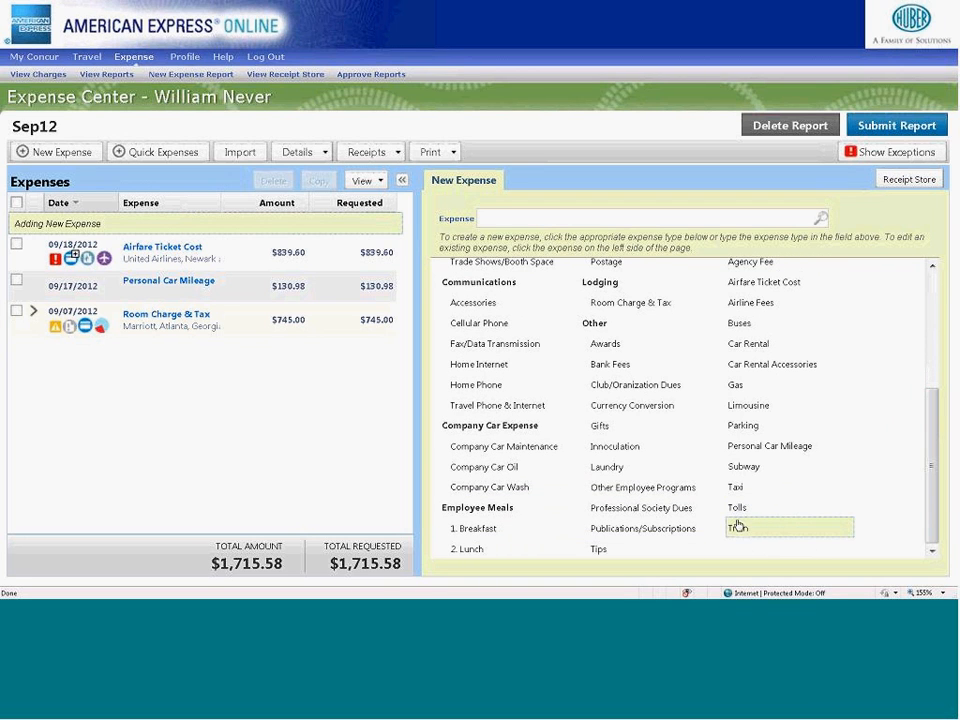
pyautogui.click(731, 489)
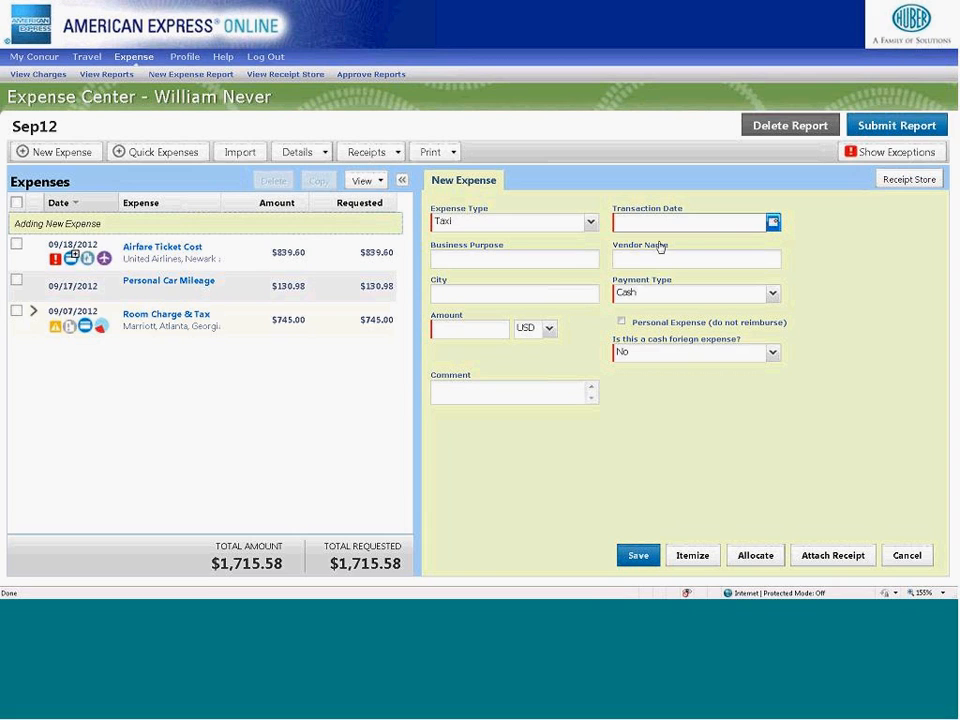
pyautogui.click(773, 221)
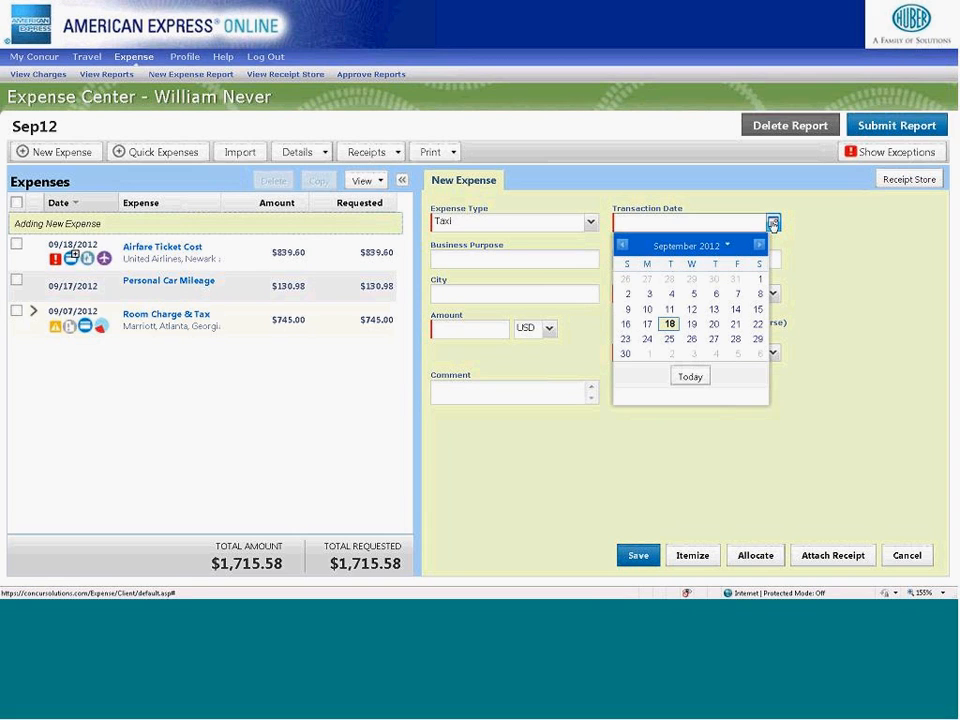
pyautogui.click(648, 310)
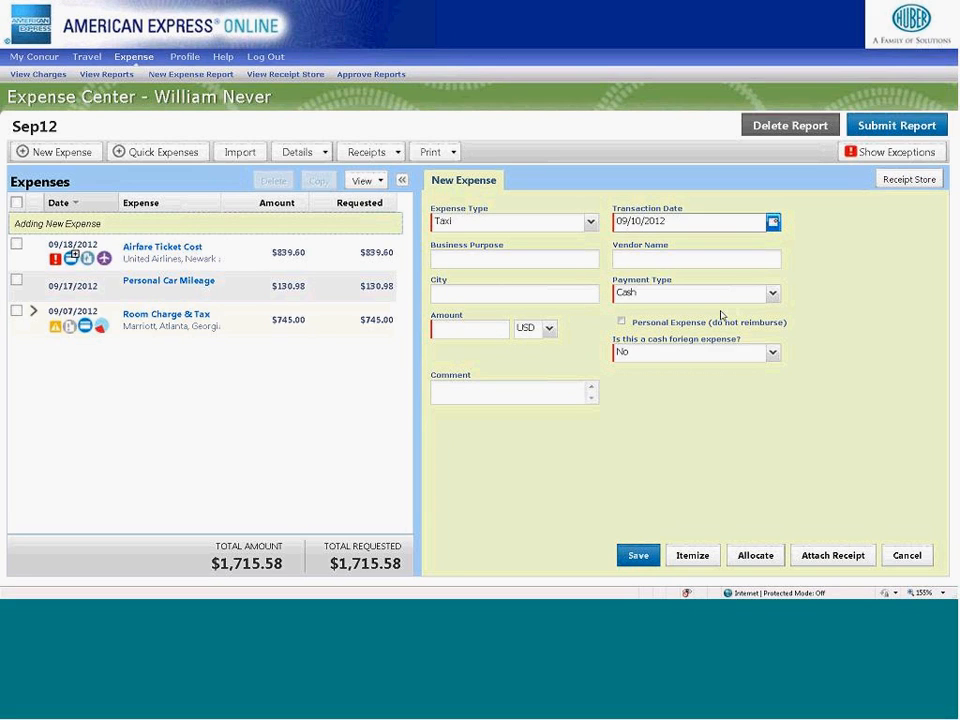
pyautogui.click(773, 294)
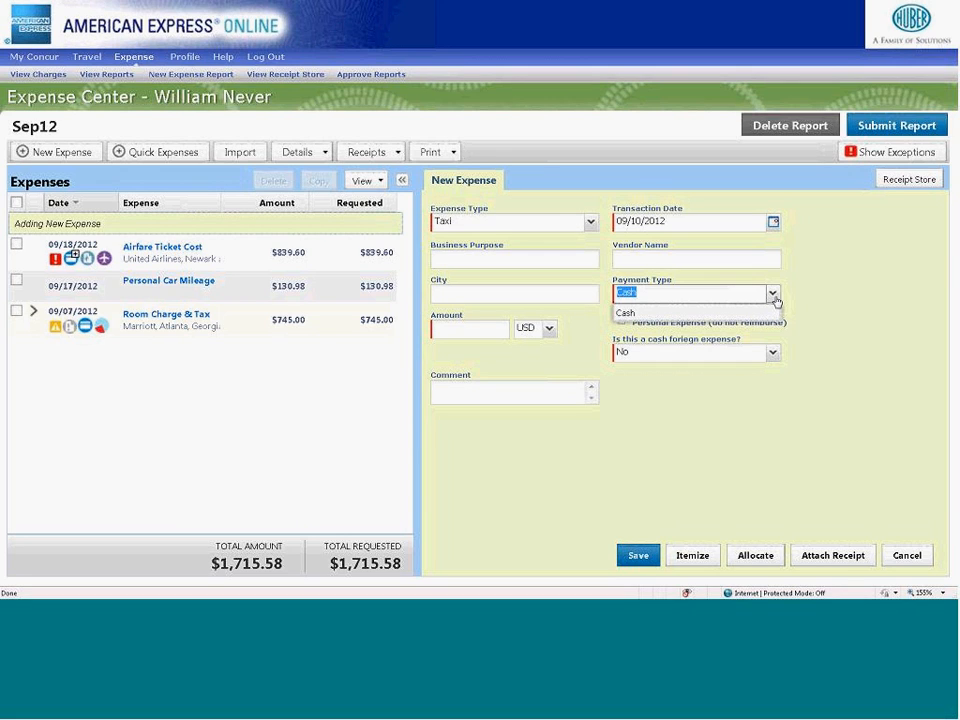
pyautogui.click(840, 310)
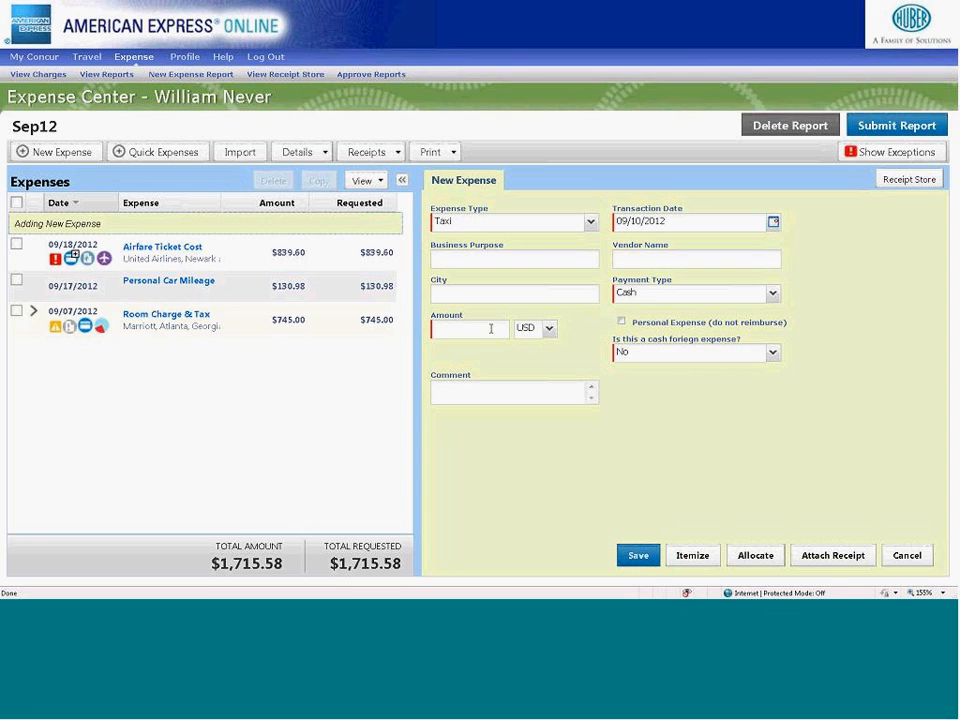
pyautogui.click(549, 328)
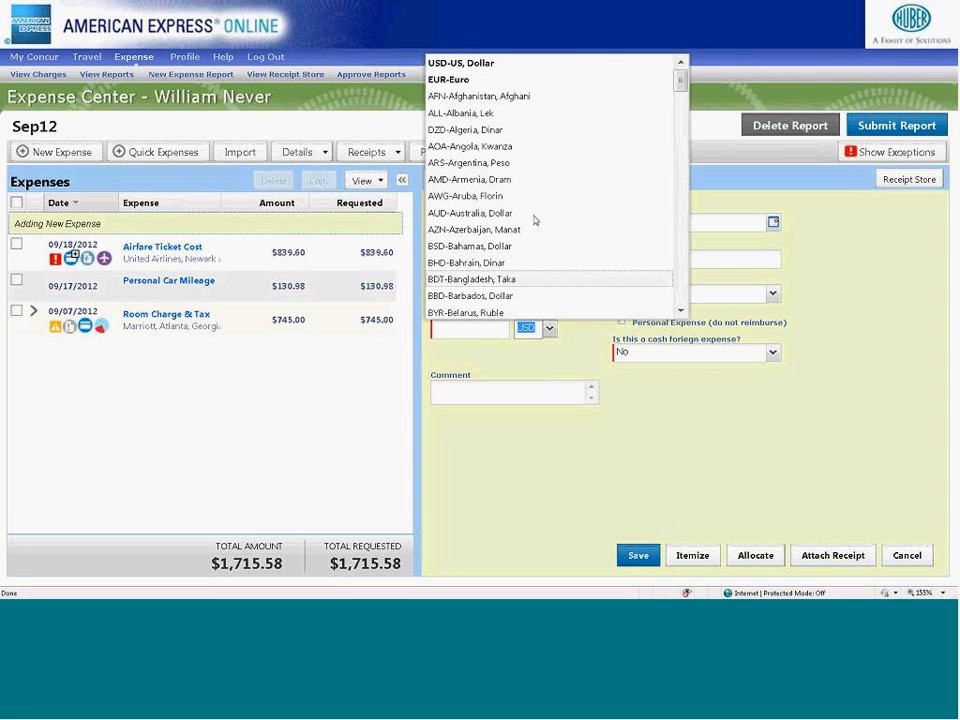
pyautogui.click(532, 370)
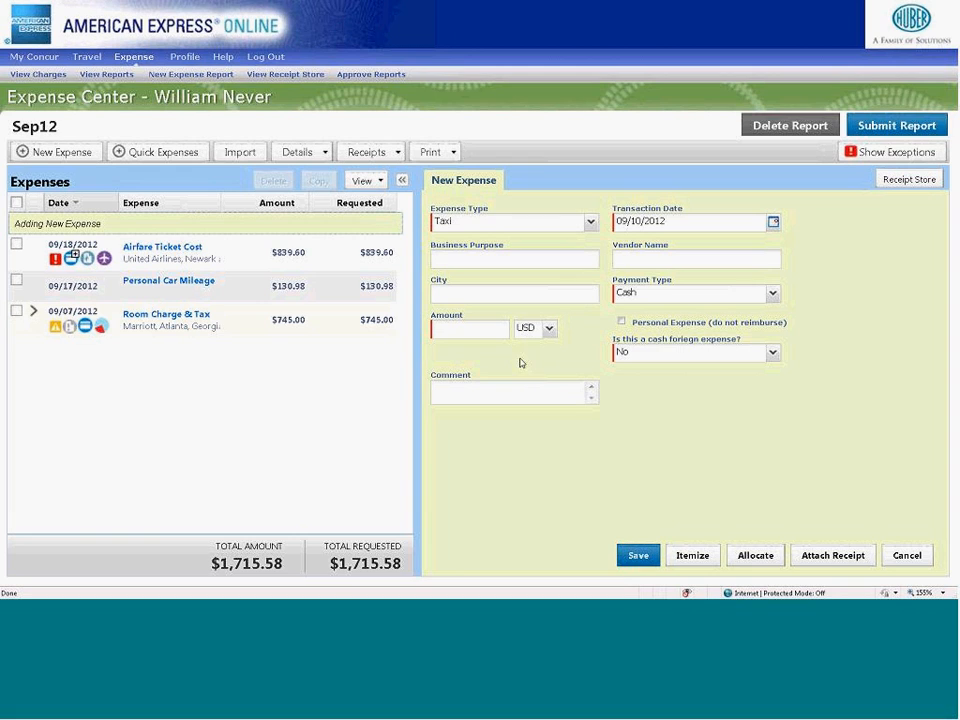
# - Search the cities for Paris and set the taxi expense's city to Paris, FRANCE
pyautogui.click(456, 294)
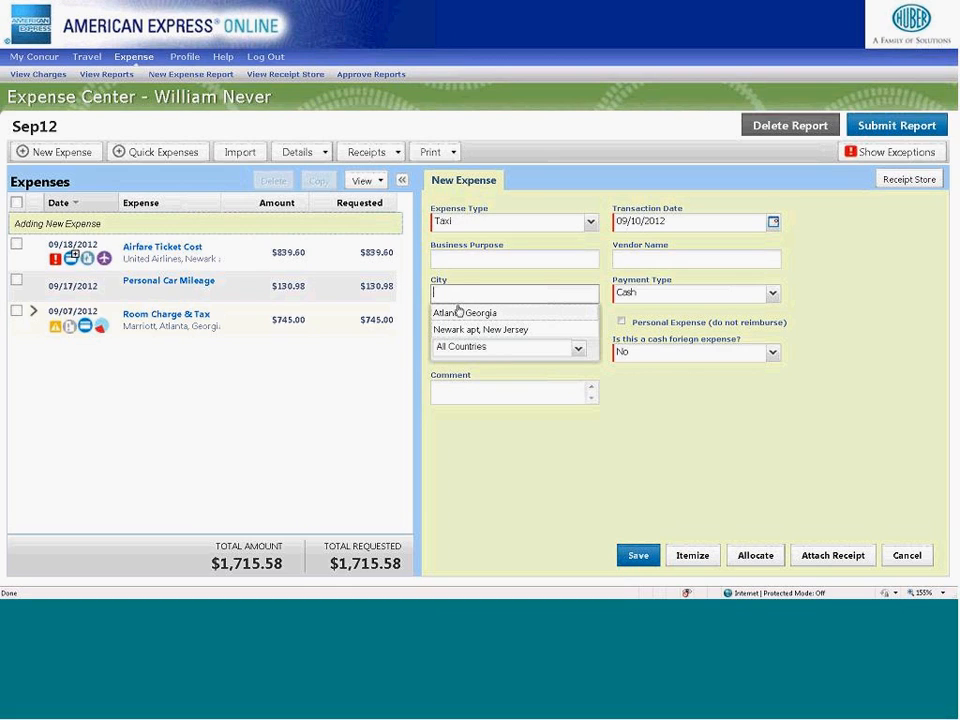
pyautogui.write('par')
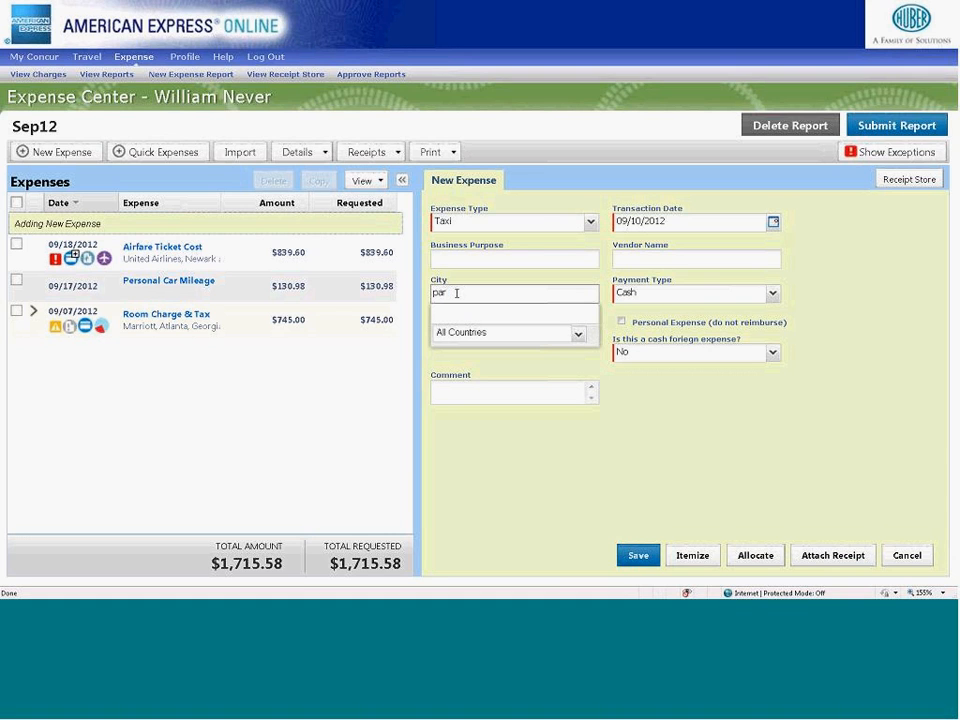
pyautogui.write('r')
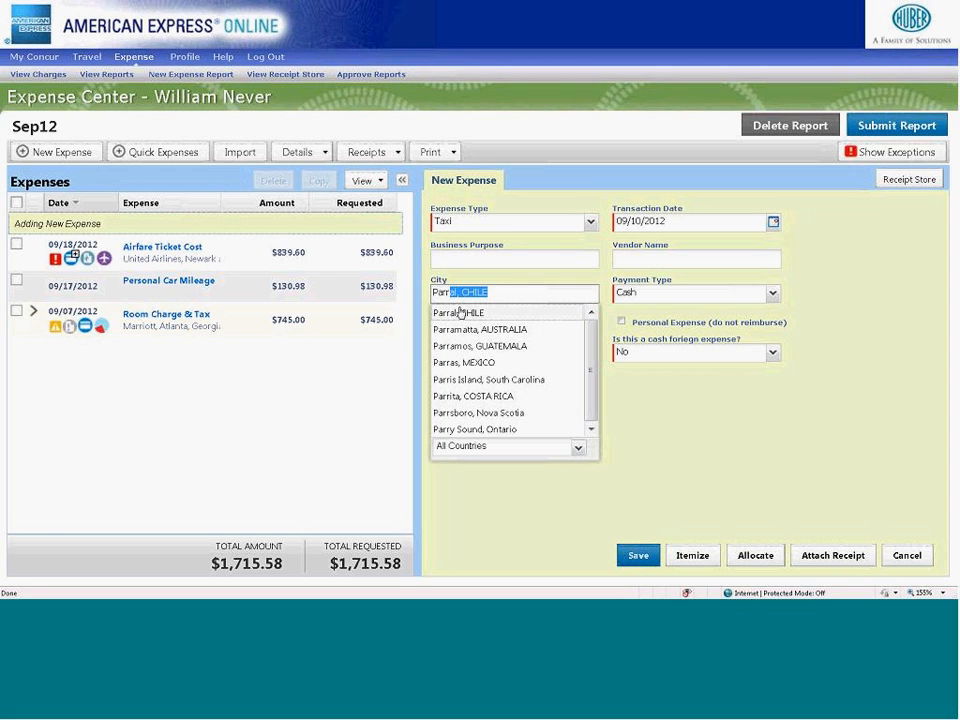
pyautogui.write('i')
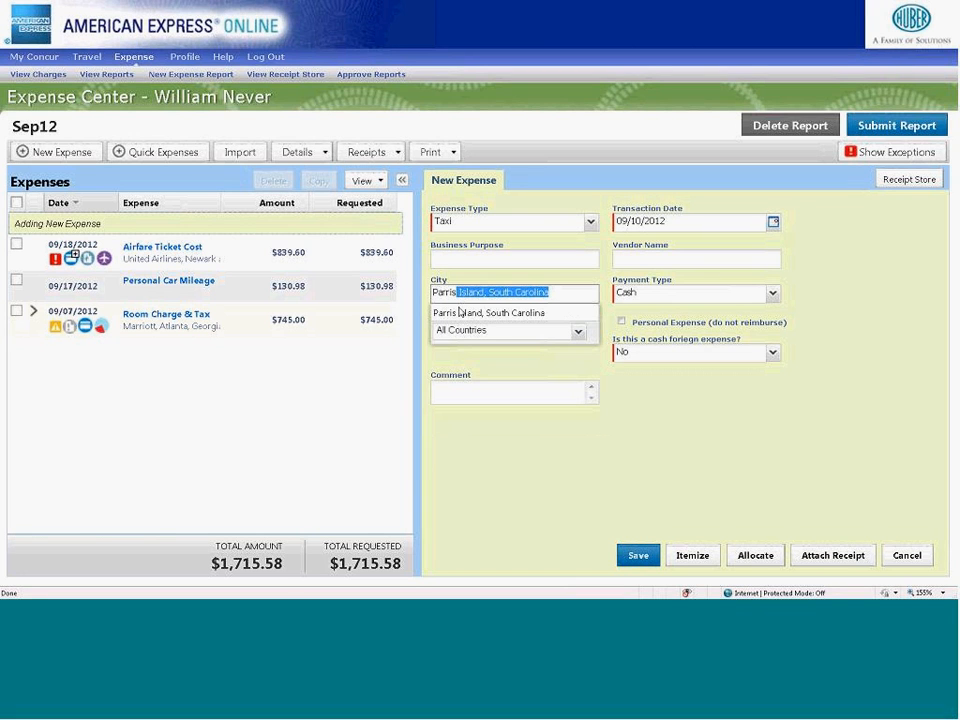
pyautogui.press('BackSpace')
pyautogui.press('BackSpace')
pyautogui.write('is')
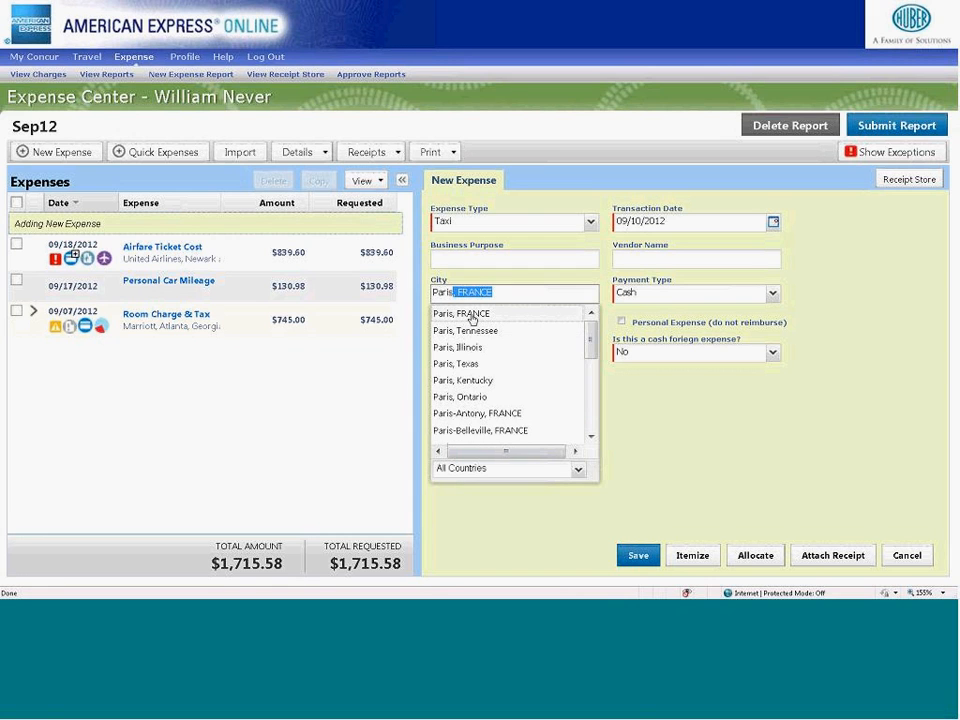
pyautogui.click(468, 315)
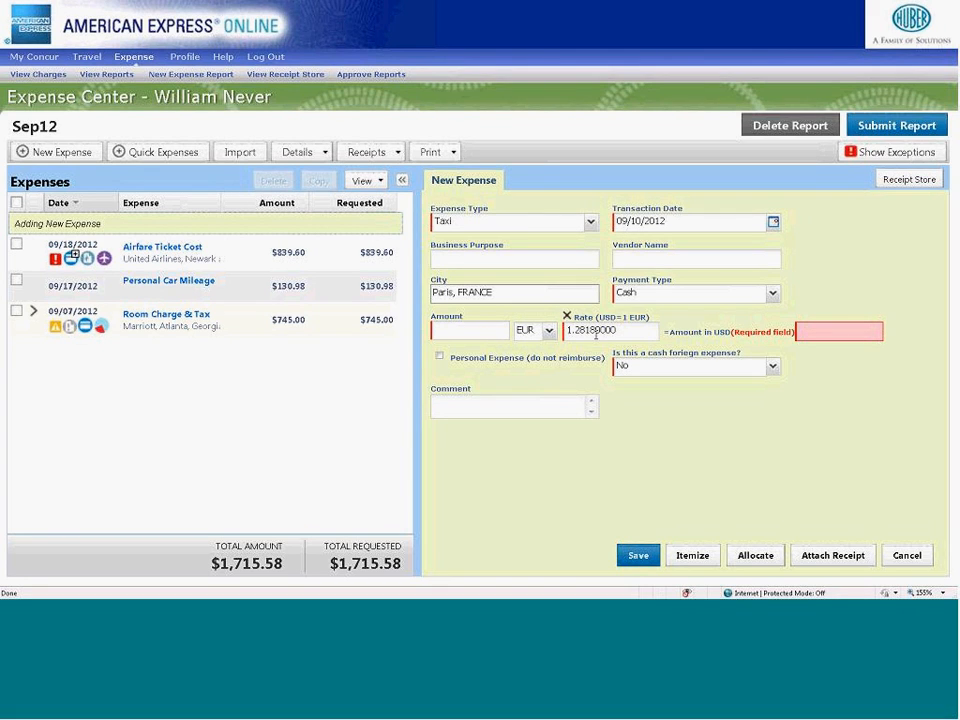
# - Enter a taxi amount of 60 EUR, answer Yes to the cash foreign expense question and save the expense
pyautogui.click(491, 325)
pyautogui.write('60')
pyautogui.press('Tab')
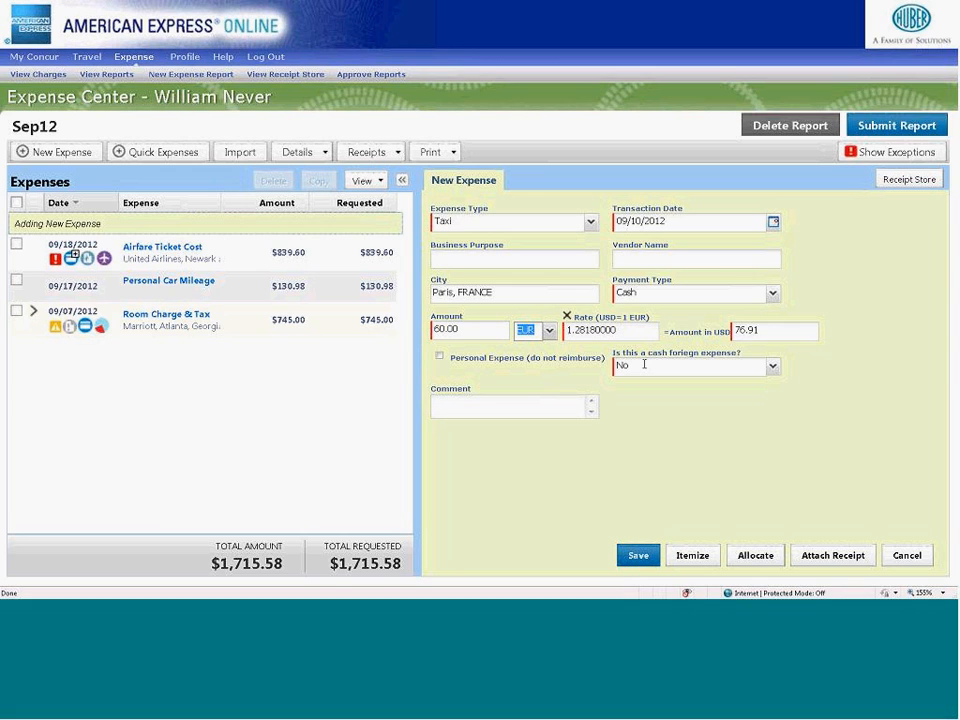
pyautogui.click(772, 368)
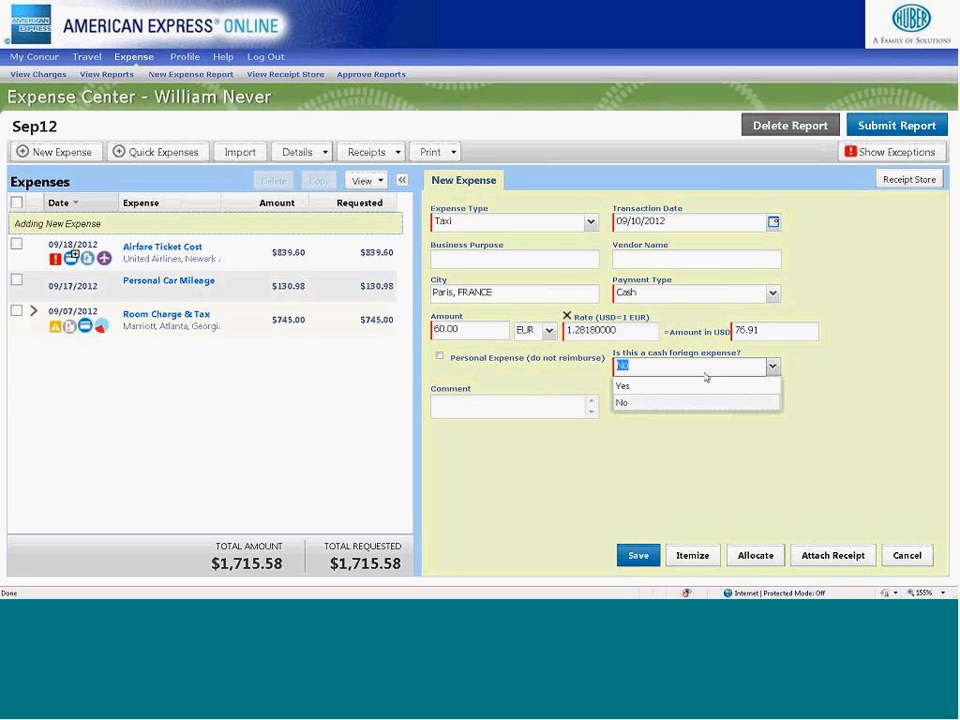
pyautogui.click(647, 388)
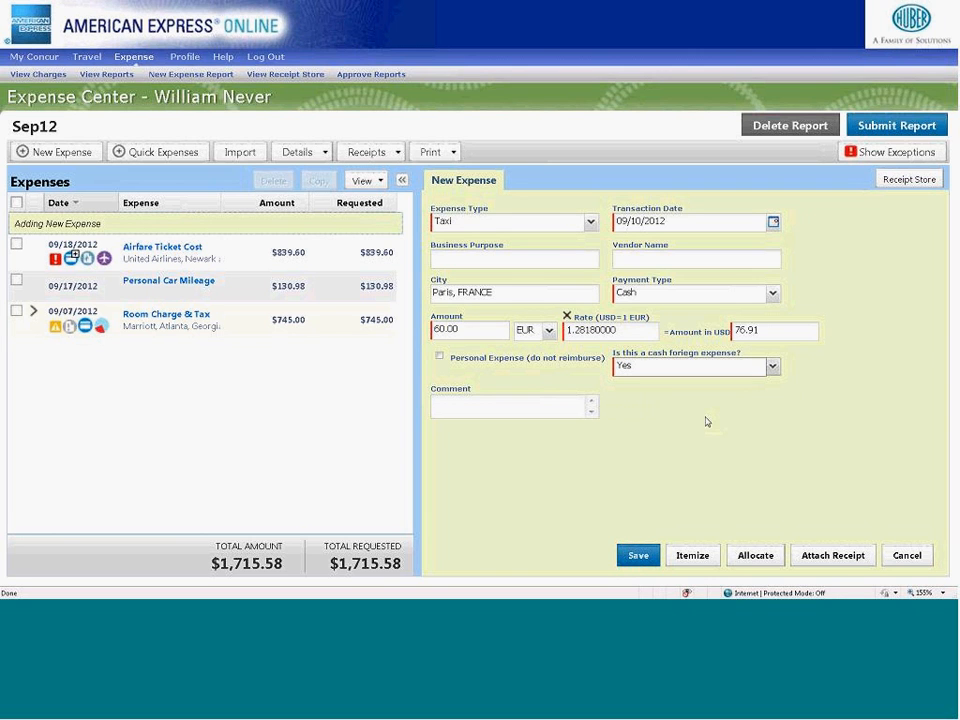
pyautogui.click(637, 556)
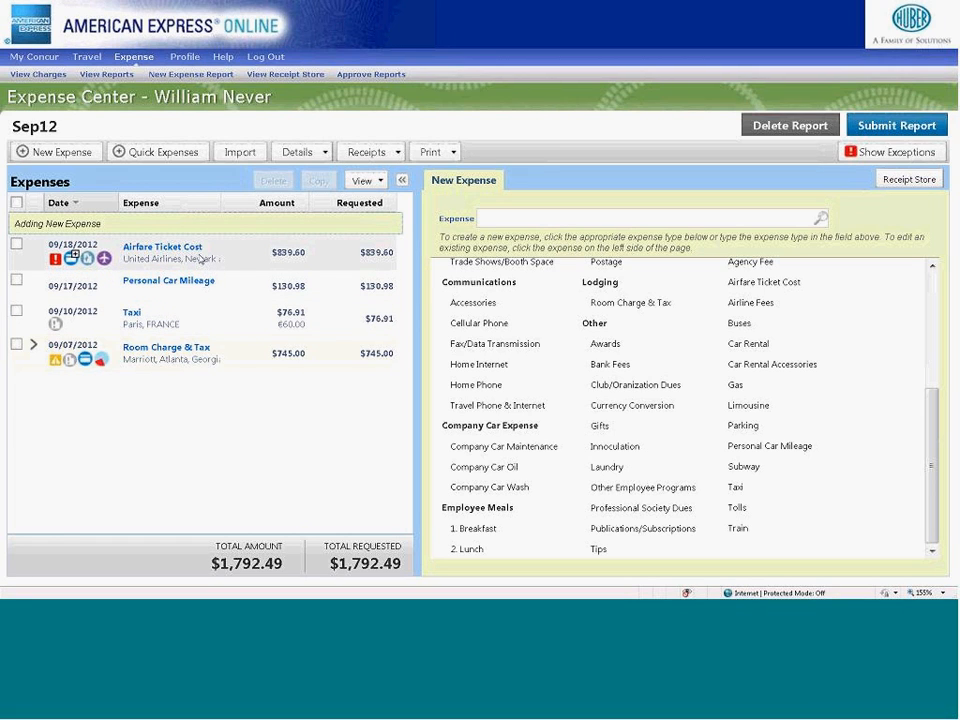
# - Open the 09/18/2012 Airfare Ticket Cost expense and enter Client Meeting as its business purpose
pyautogui.click(155, 262)
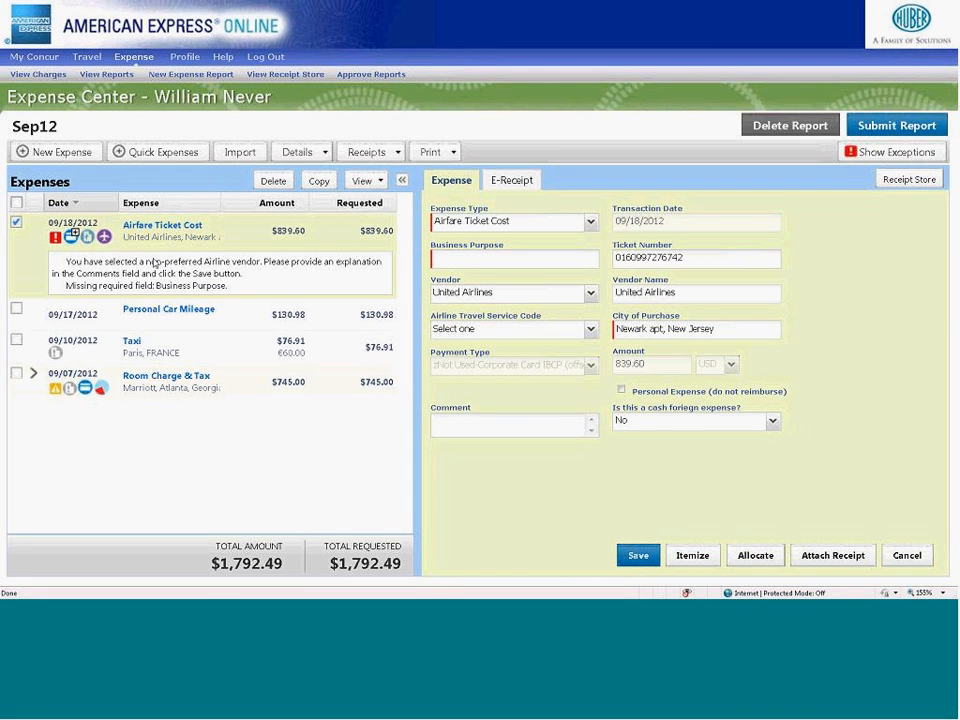
pyautogui.click(445, 258)
pyautogui.write('Client Meeting')
# - Replace the airfare expense's city of purchase with Newark, New Jersey and save the expense
pyautogui.click(664, 329)
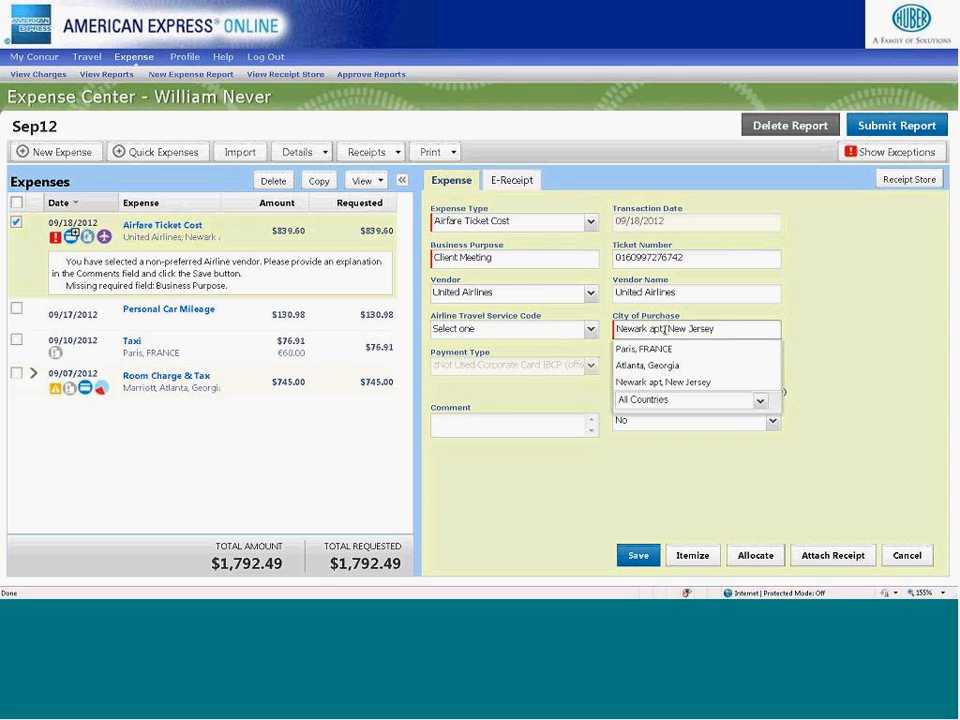
pyautogui.moveTo(731, 332); pyautogui.dragTo(603, 325)
pyautogui.write('newa')
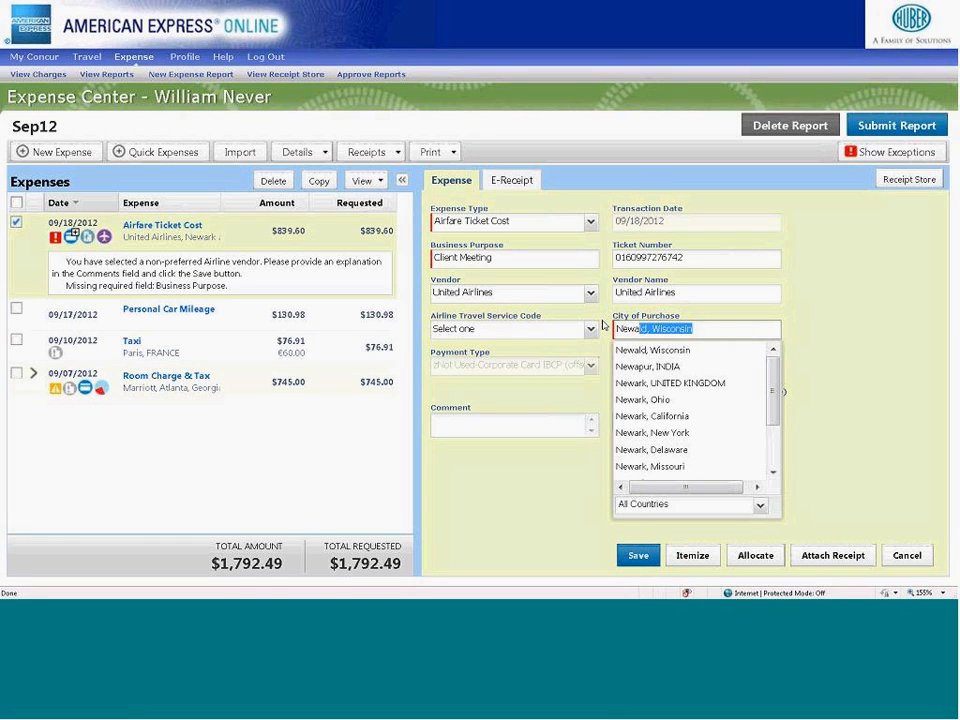
pyautogui.write('rk')
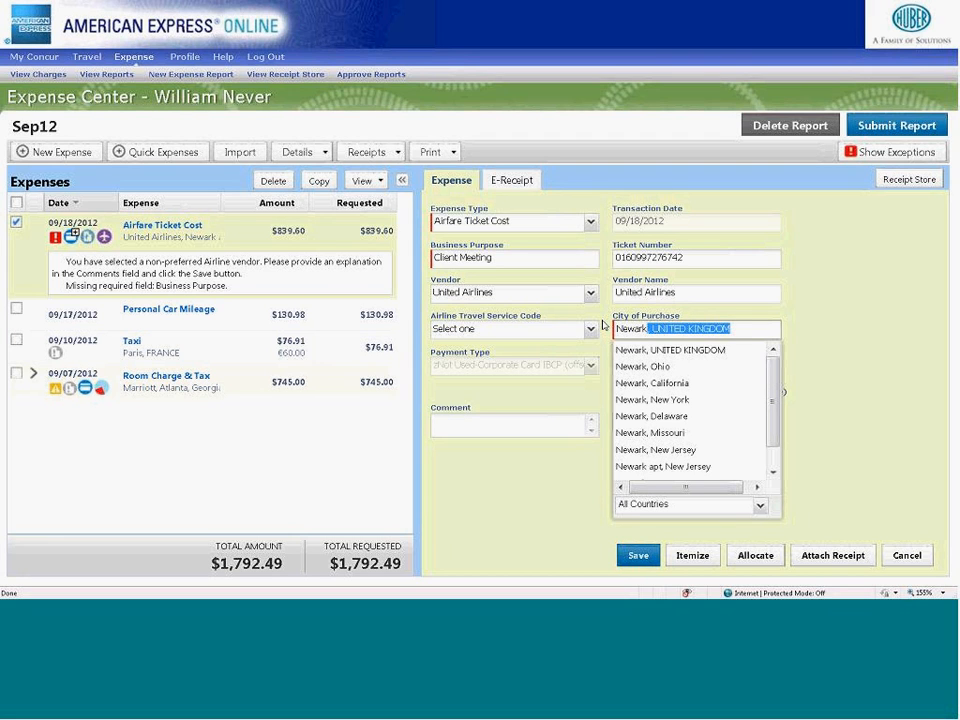
pyautogui.click(650, 450)
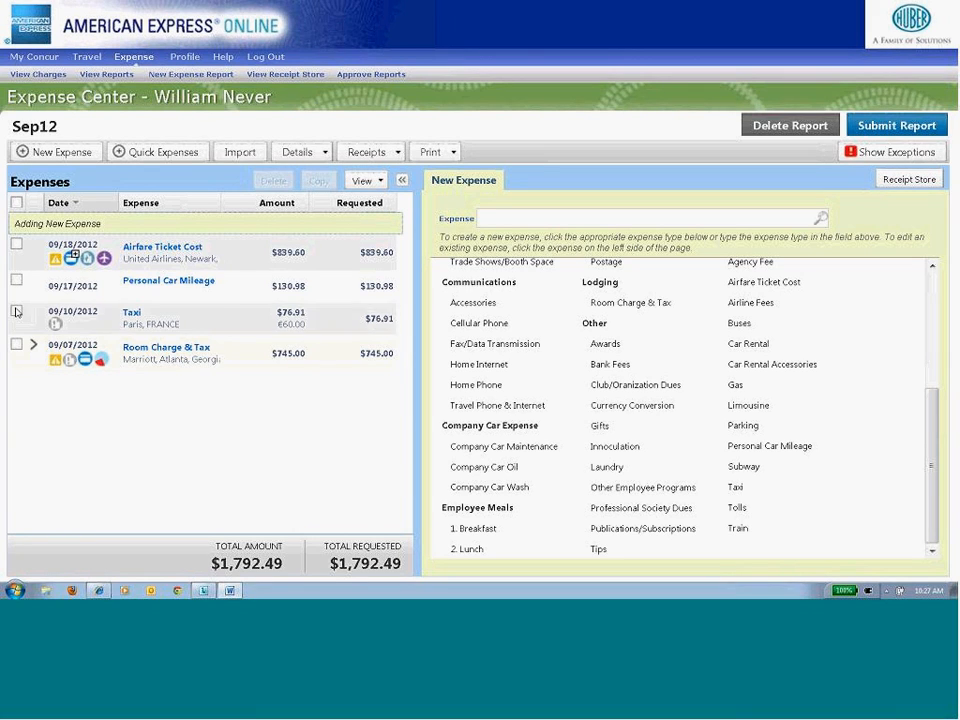
# - View the allocations for the whole Sep12 report, then close them without making changes
pyautogui.click(297, 152)
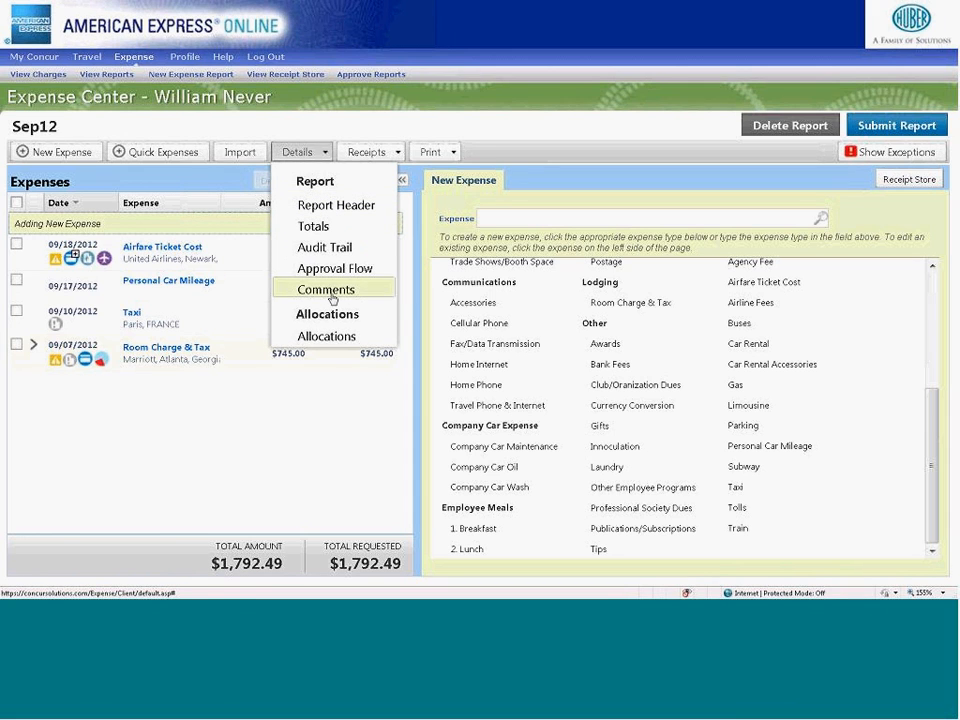
pyautogui.click(326, 336)
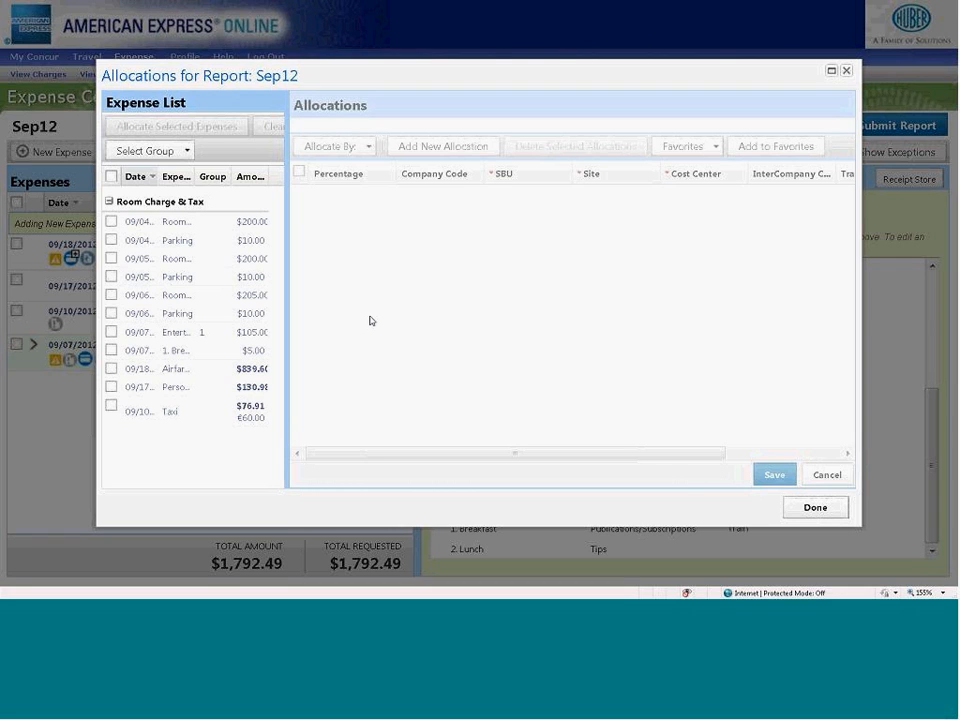
pyautogui.click(836, 510)
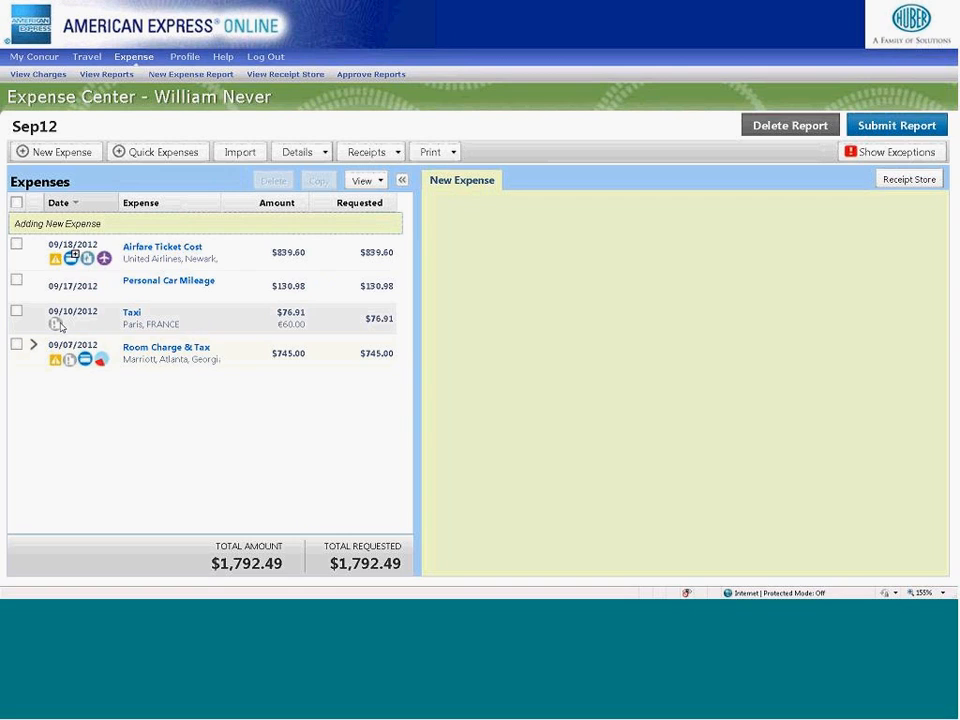
# - Display the JMH Fax Receipt Cover Page for the Sep12 report, review its summary and receipts to fax, and close it
pyautogui.moveTo(60, 327)
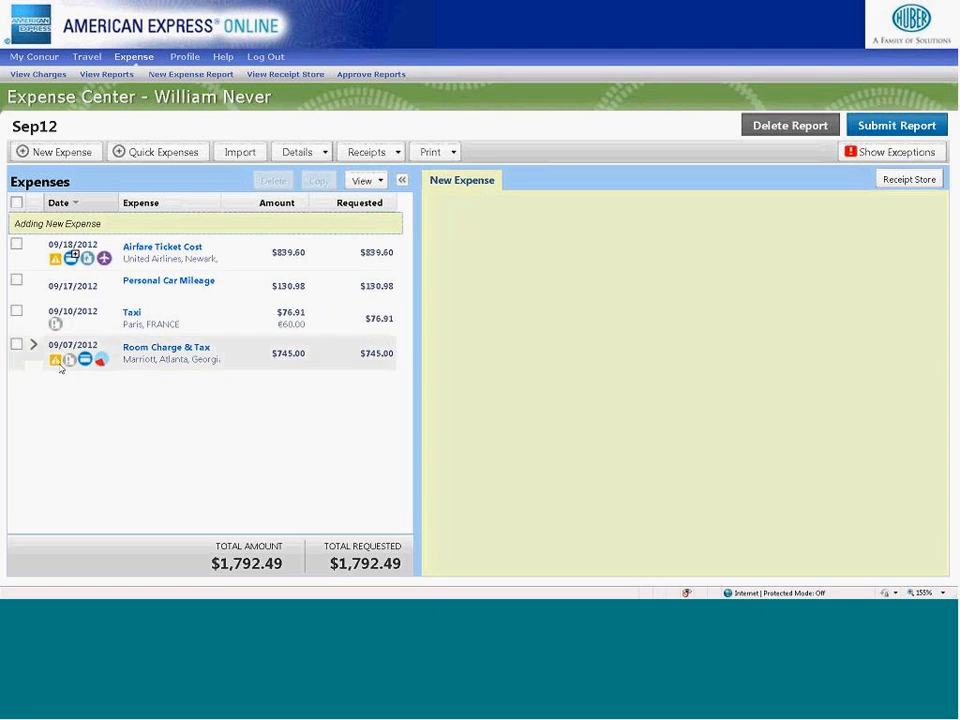
pyautogui.moveTo(55, 324)
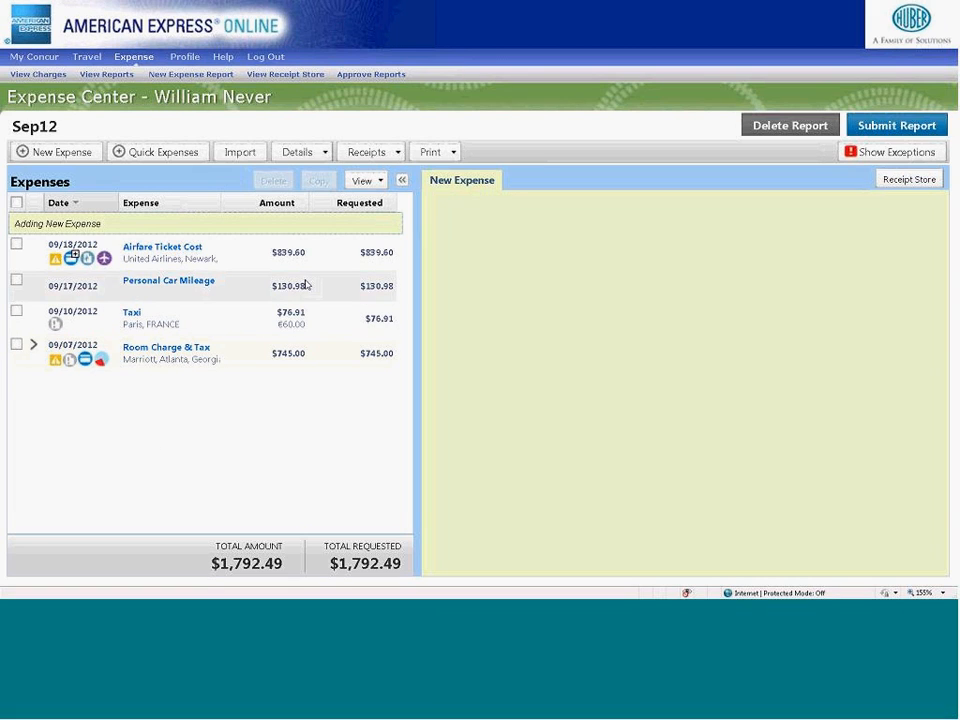
pyautogui.click(453, 153)
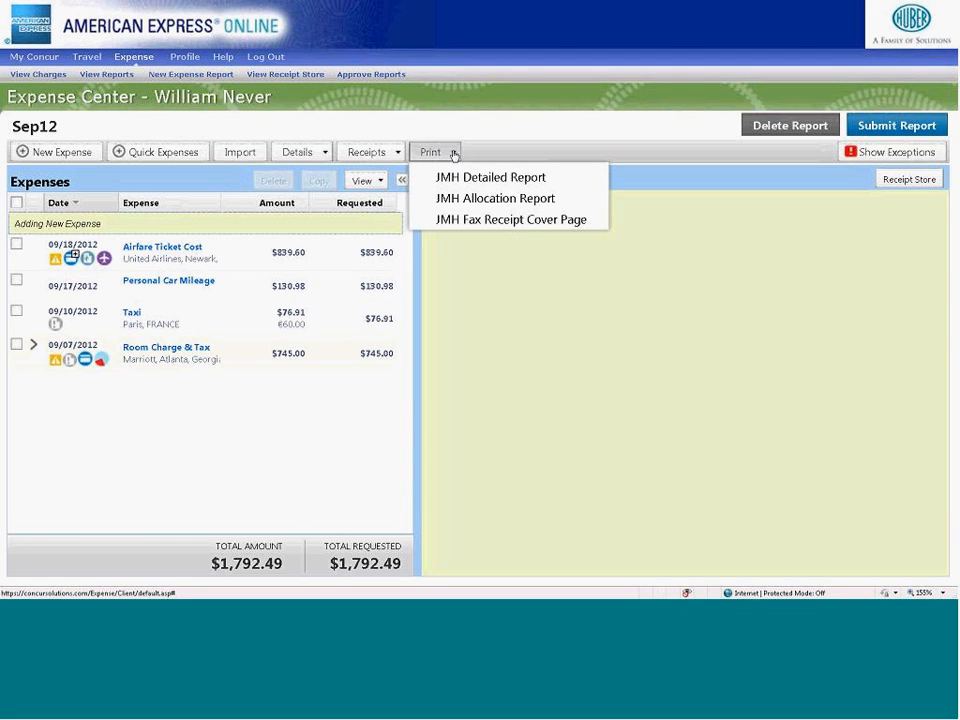
pyautogui.click(473, 228)
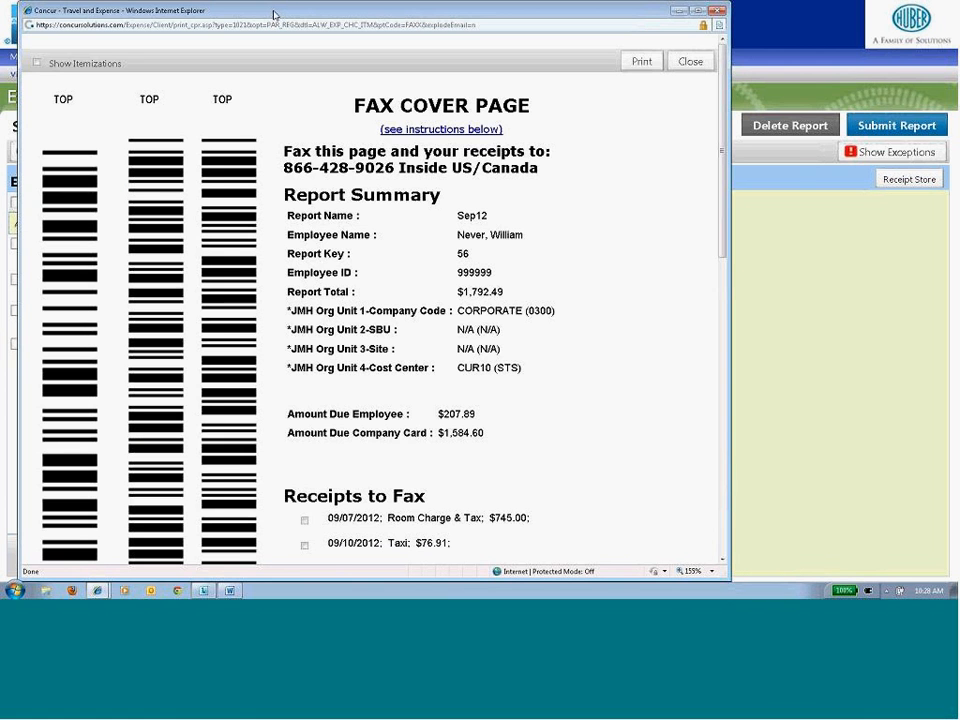
pyautogui.moveTo(274, 15); pyautogui.dragTo(388, 15)
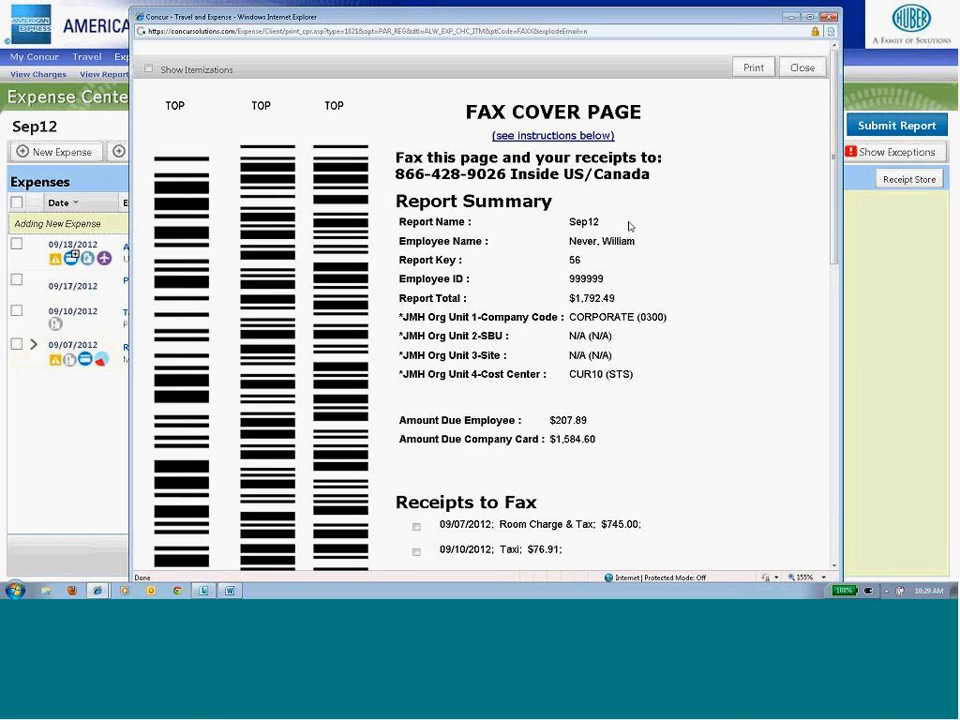
pyautogui.click(800, 68)
# - Open the receipt options for the Sep12 report
pyautogui.click(400, 153)
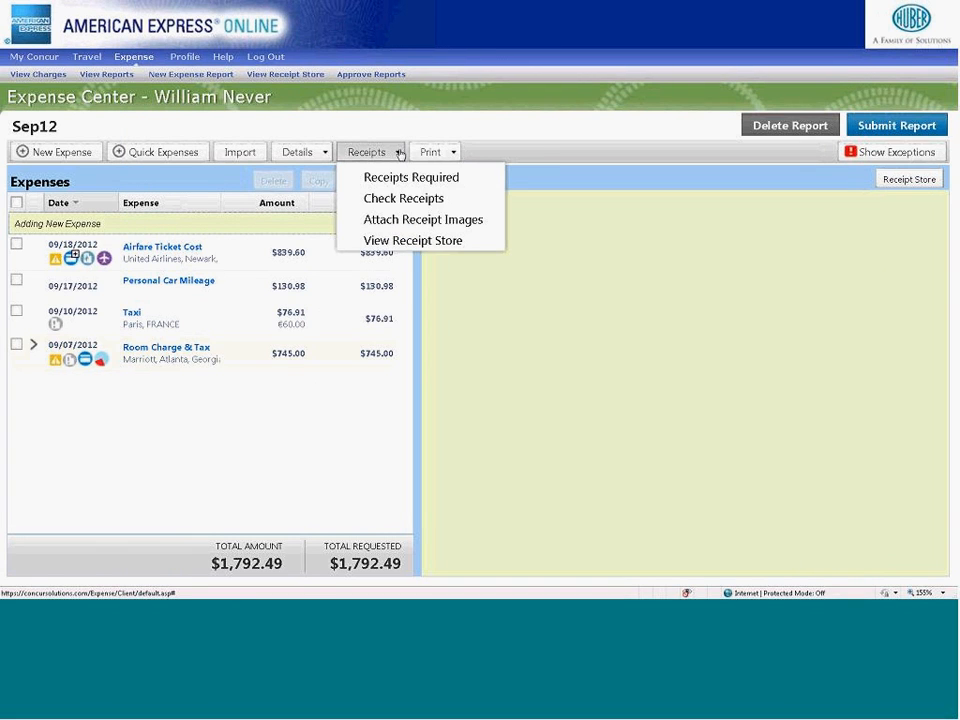
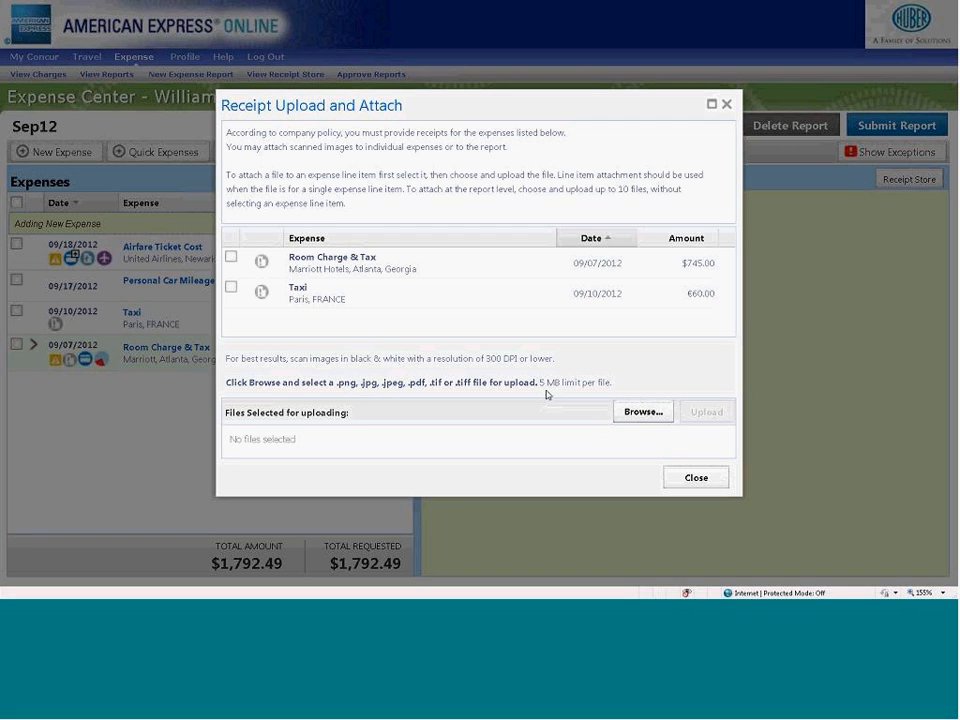
# - Upload Quarterly Trip Receipts.pdf from the Expenses documents folder and attach it to the Room Charge & Tax expense
pyautogui.click(231, 257)
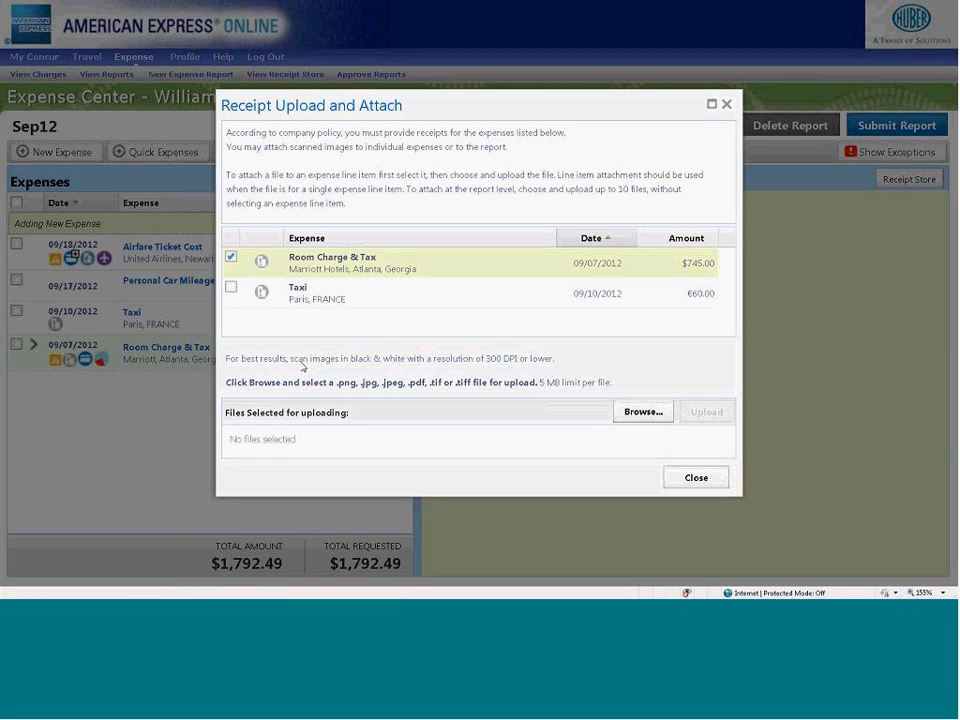
pyautogui.click(629, 416)
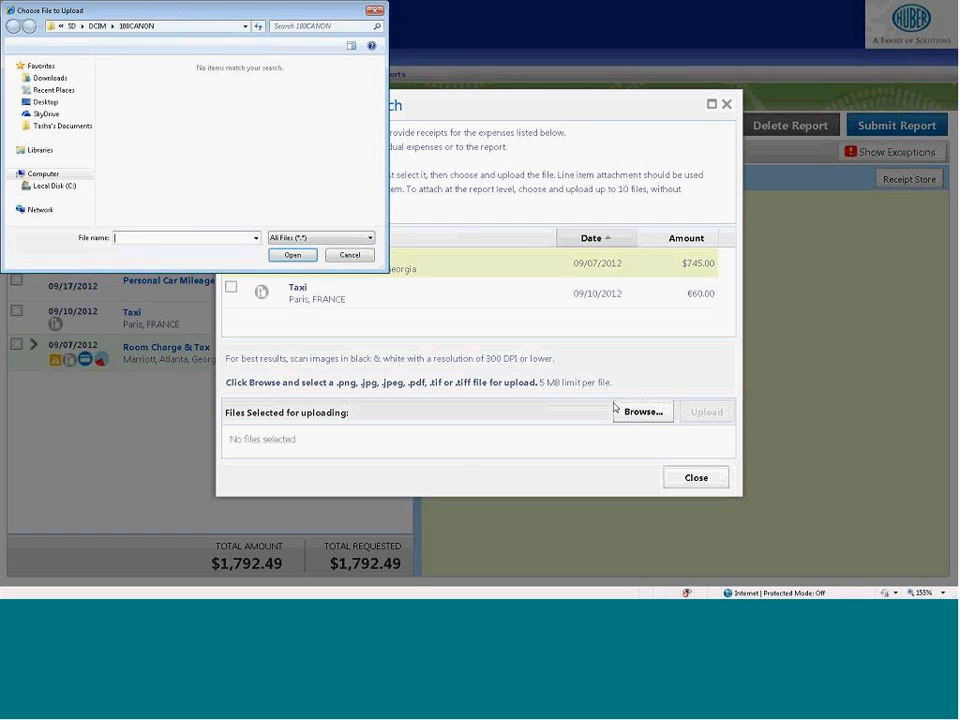
pyautogui.click(62, 126)
pyautogui.doubleClick(150, 197)
pyautogui.scroll(-1, 381, 133)
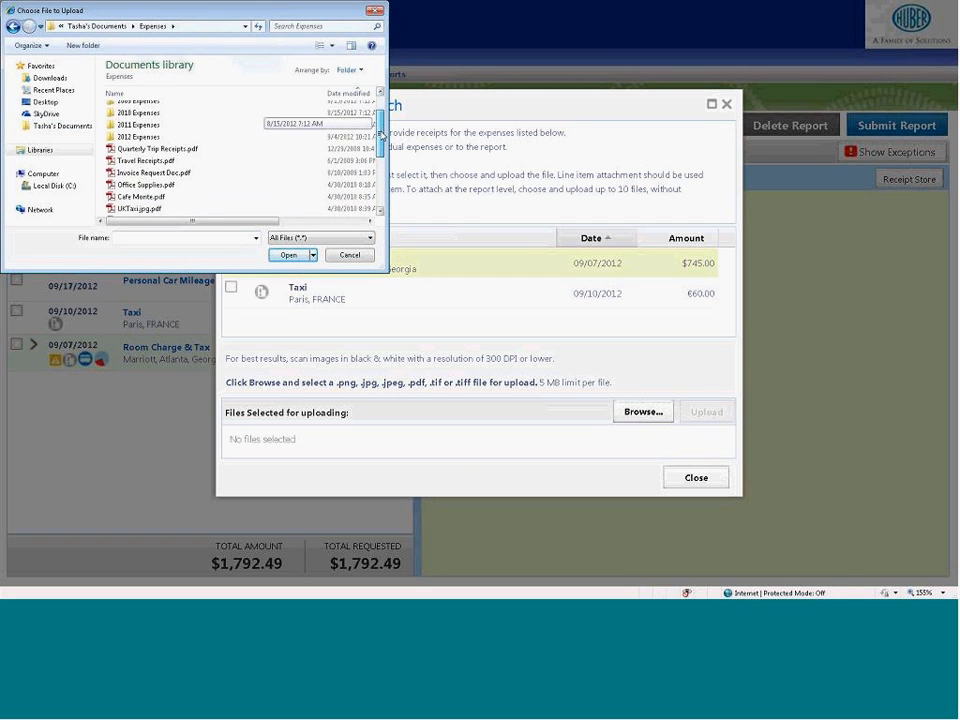
pyautogui.click(182, 147)
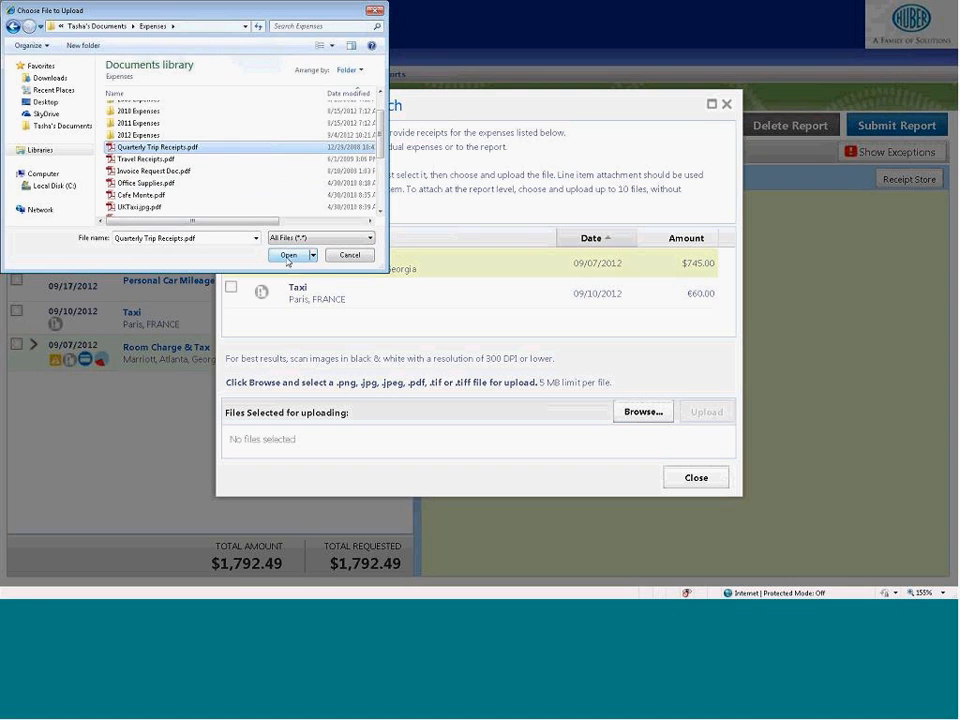
pyautogui.click(288, 256)
pyautogui.click(699, 412)
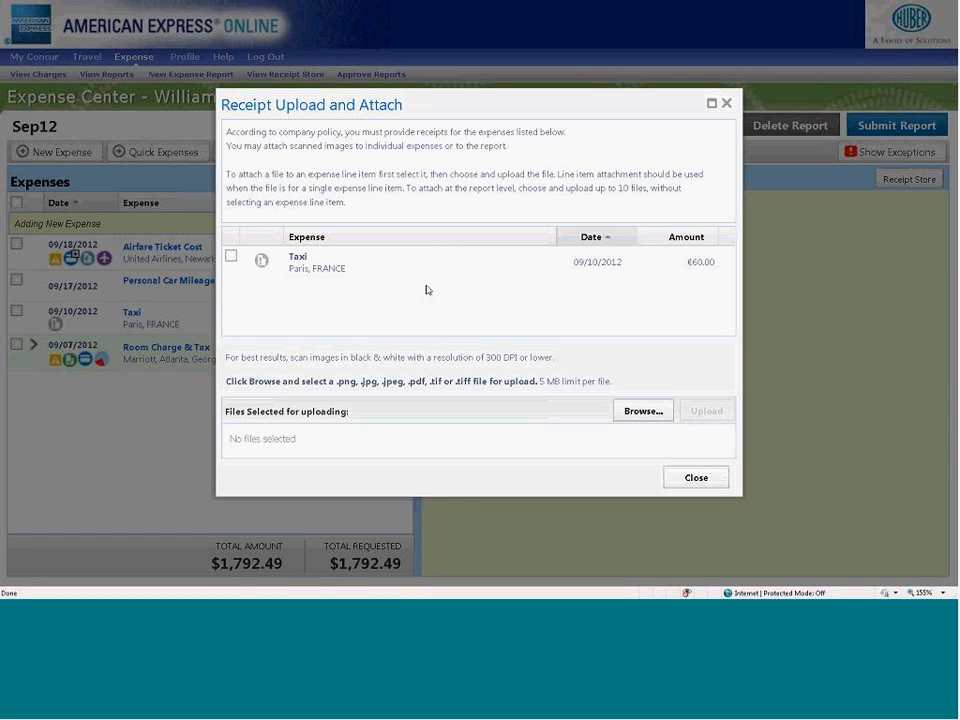
# - Upload Travel Receipts.pdf to the Sep12 report at report level, leaving the Taxi expense line unselected
pyautogui.click(231, 256)
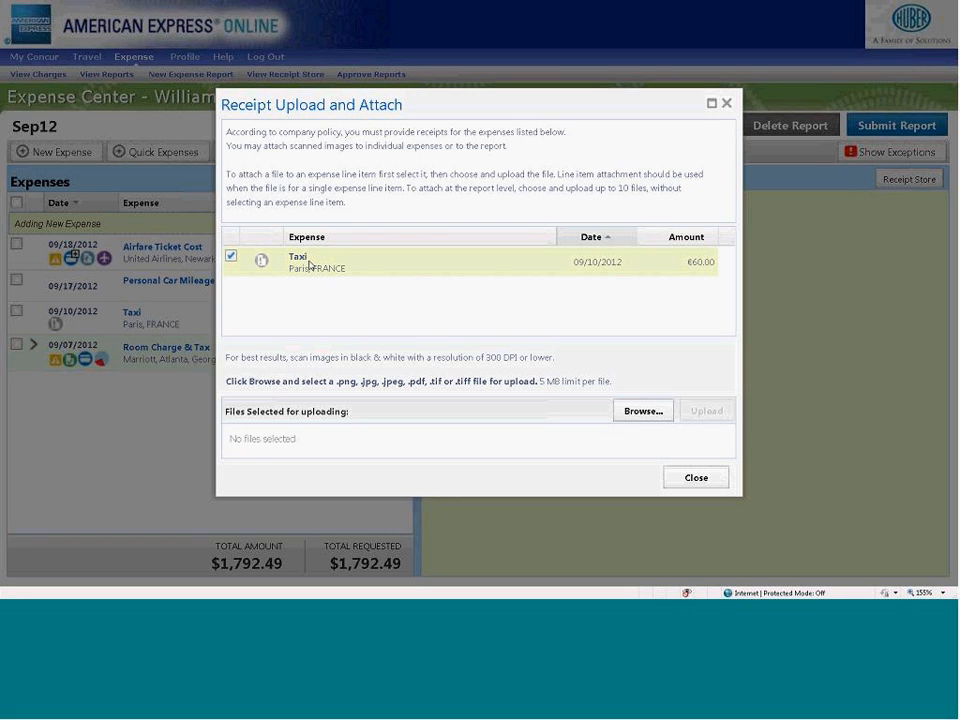
pyautogui.click(231, 256)
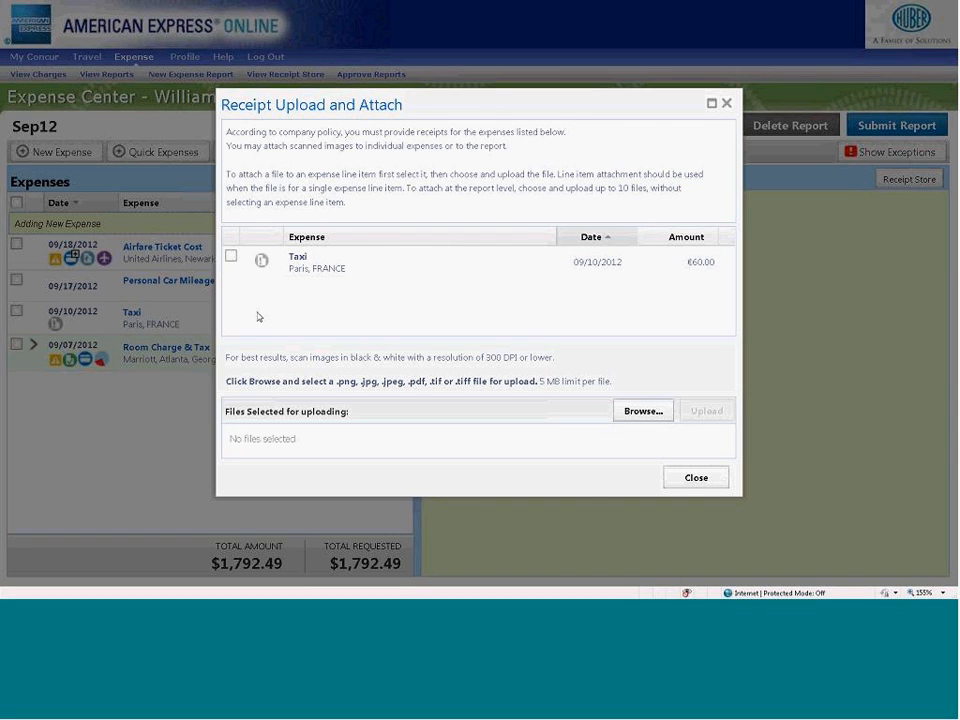
pyautogui.click(630, 412)
pyautogui.scroll(-2, 368, 150)
pyautogui.click(315, 164)
pyautogui.doubleClick(315, 164)
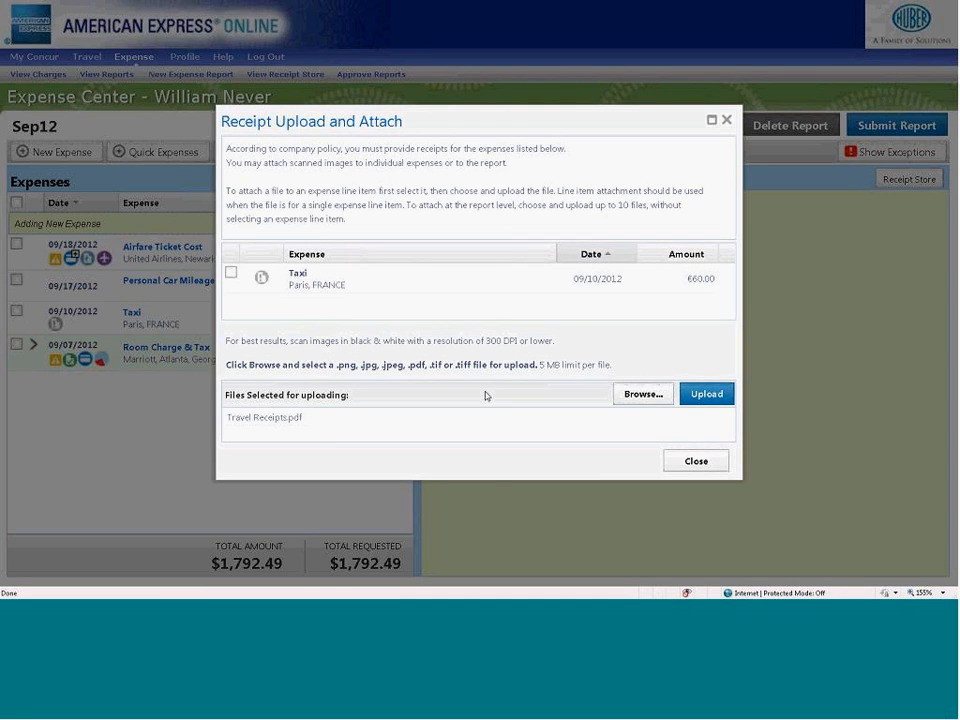
pyautogui.click(707, 394)
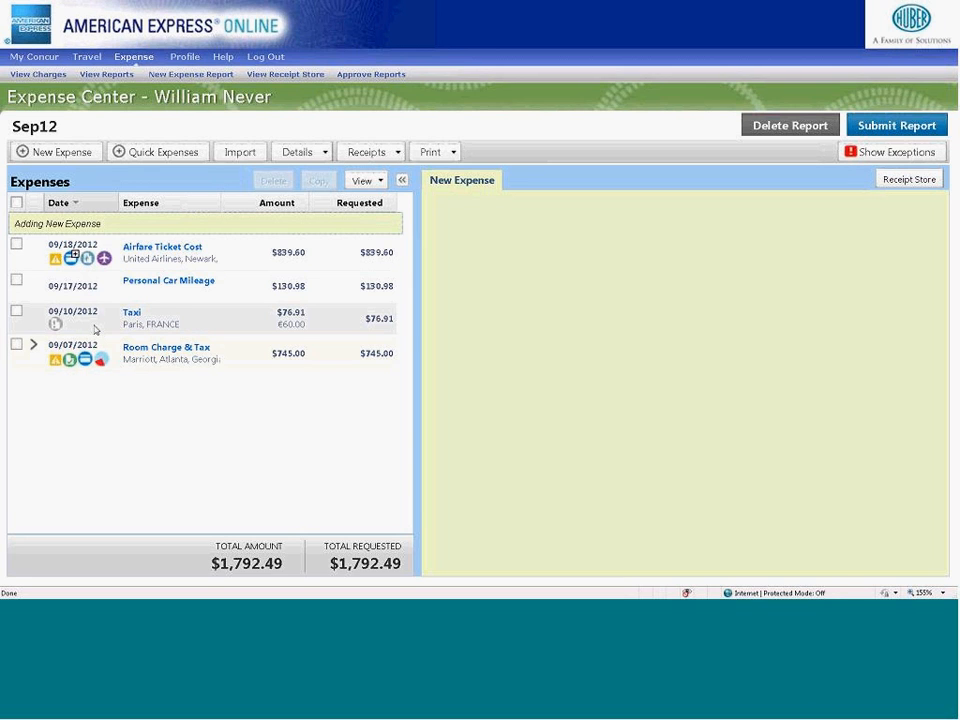
# - Open the Taxi expense, view its receipt attachment options including Receipt Store images, and close both without changes
pyautogui.click(105, 327)
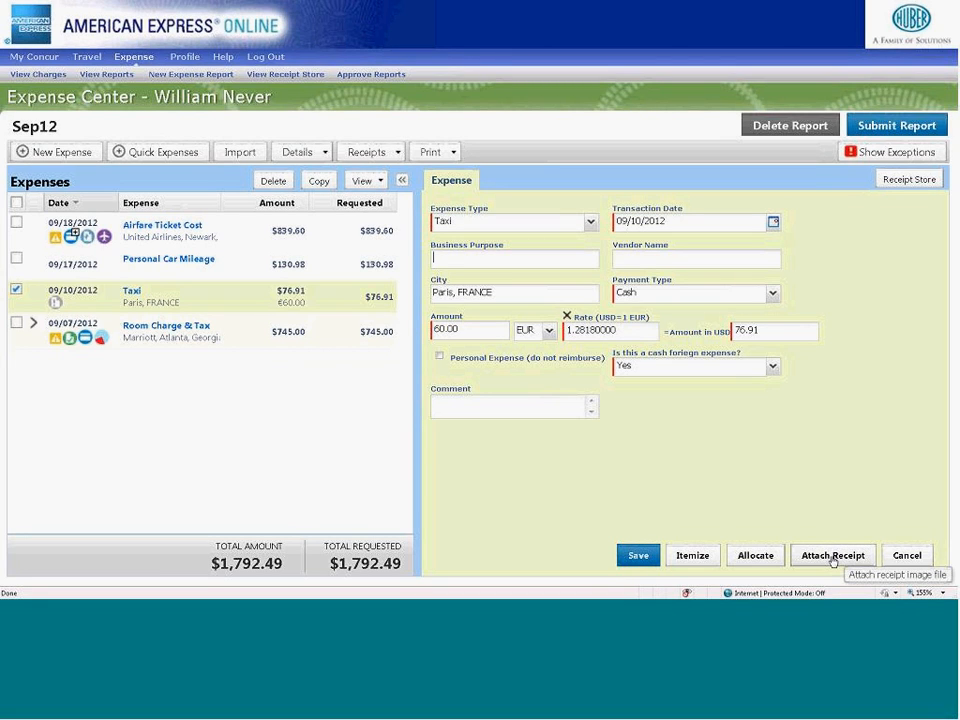
pyautogui.click(833, 556)
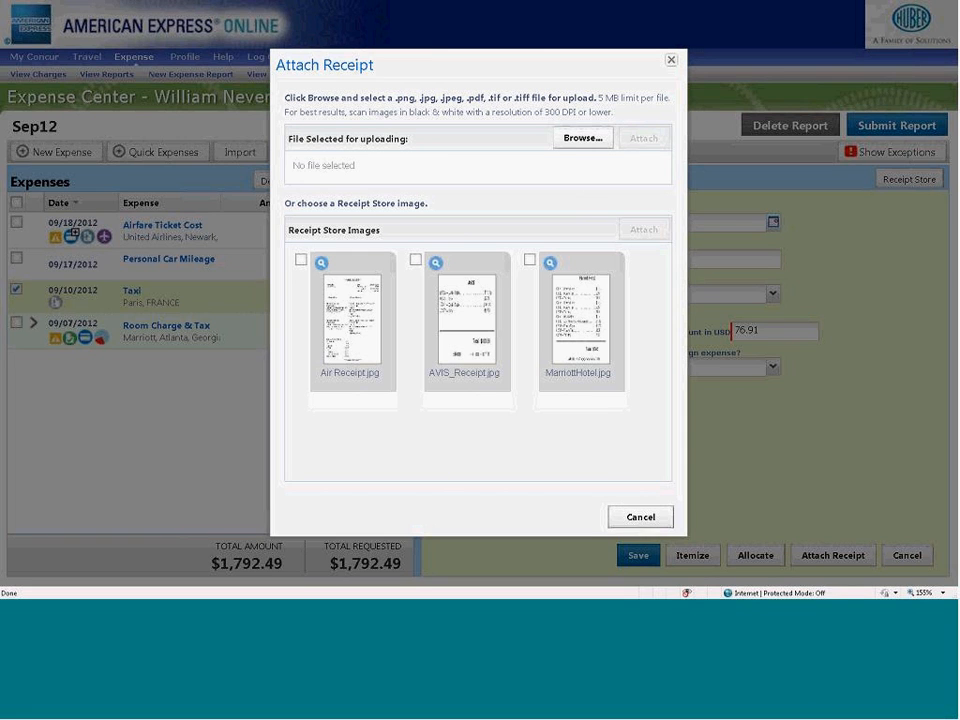
pyautogui.click(650, 526)
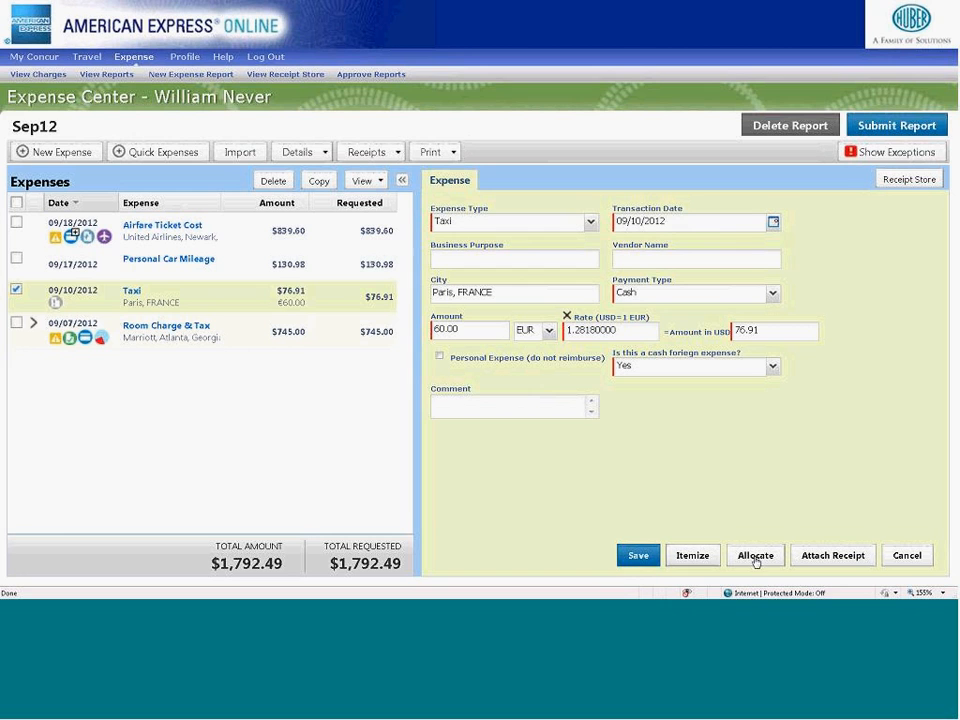
pyautogui.click(900, 554)
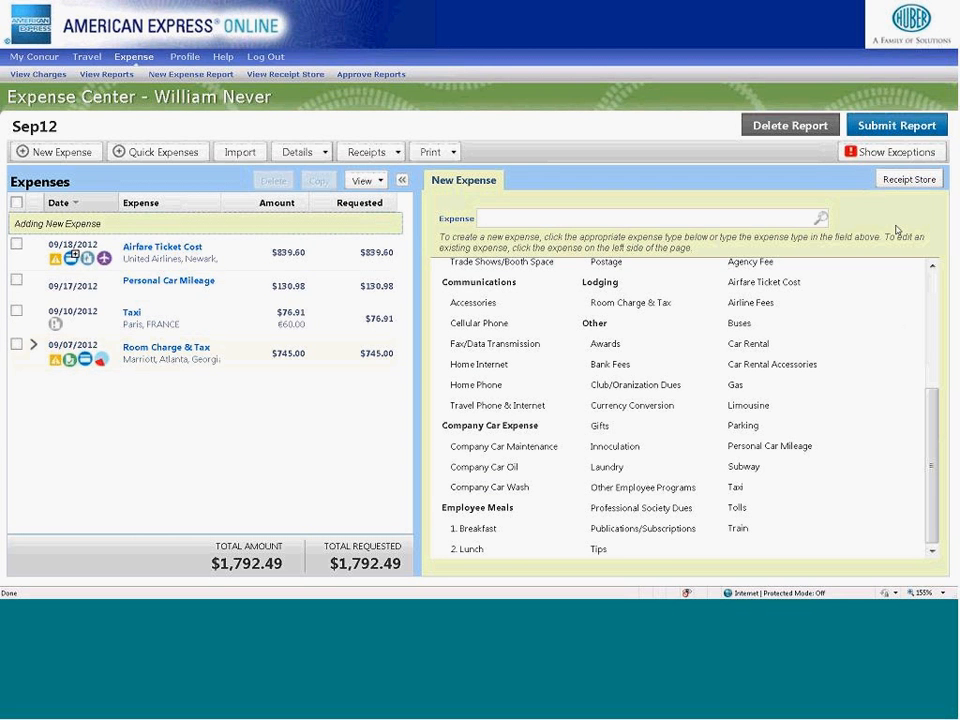
# - Review the Receipt Store's verification and email receipt instructions, view its gallery of receipt images, and close the store
pyautogui.click(896, 180)
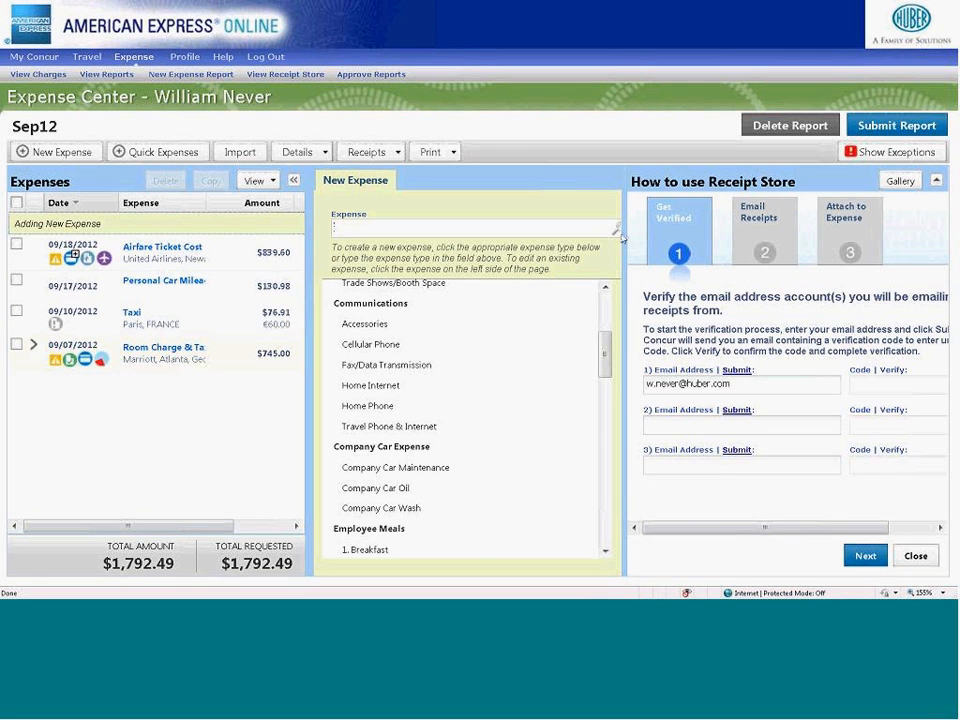
pyautogui.moveTo(626, 236); pyautogui.dragTo(418, 236)
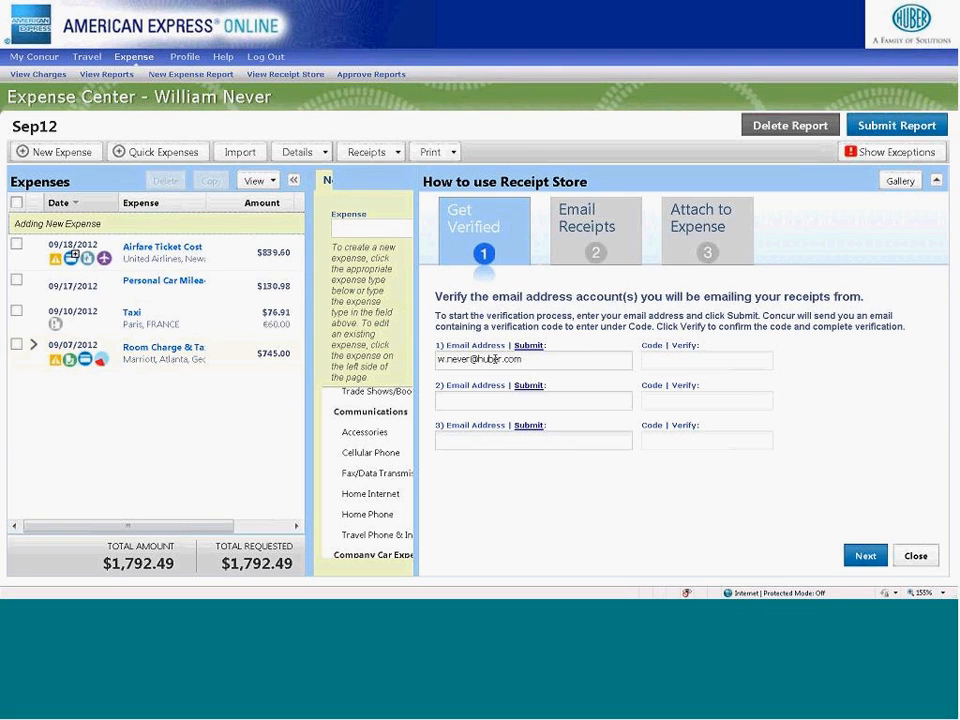
pyautogui.click(571, 238)
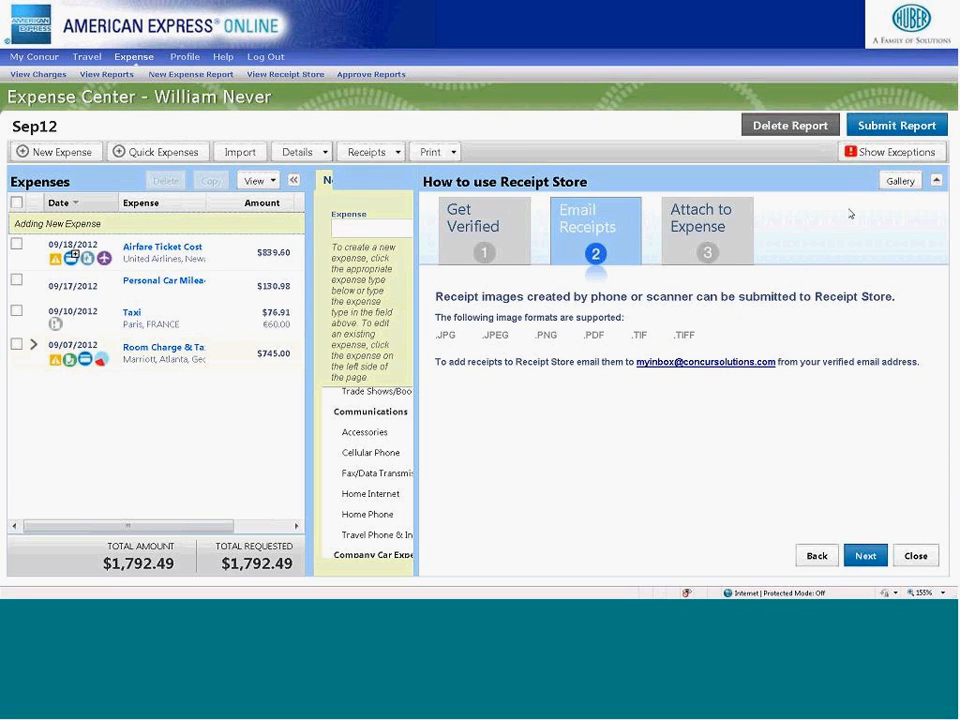
pyautogui.click(899, 181)
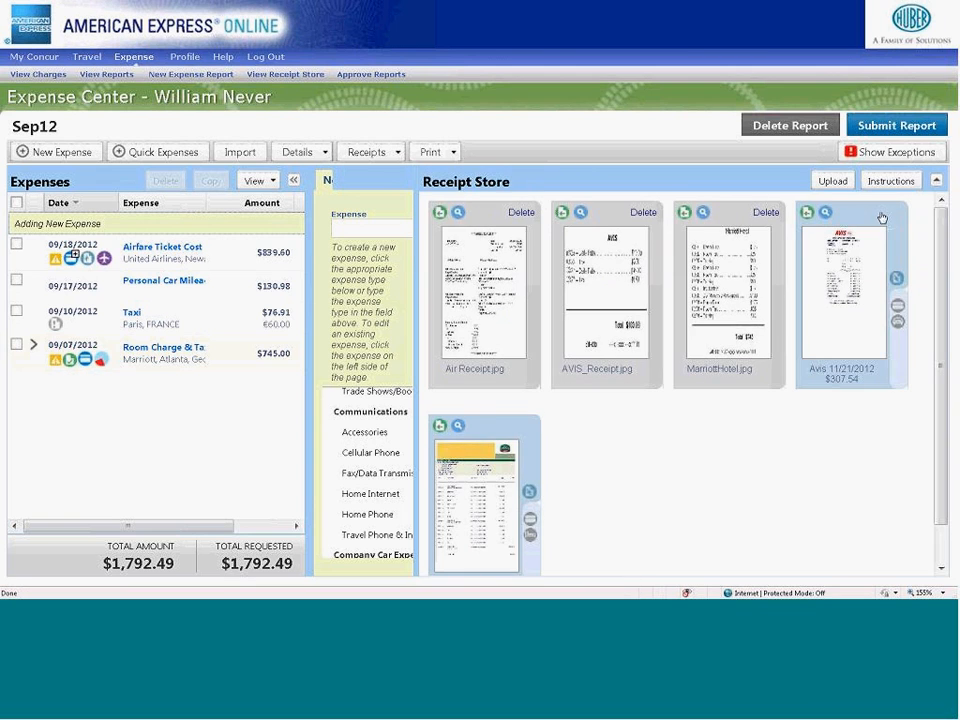
pyautogui.moveTo(397, 209); pyautogui.dragTo(441, 186)
pyautogui.click(938, 182)
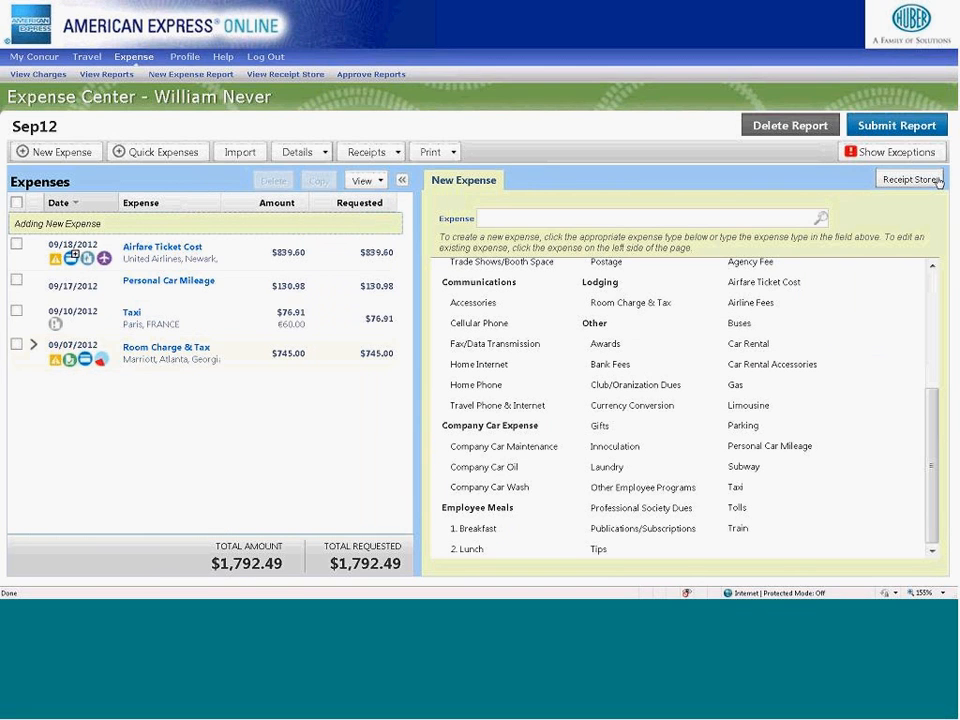
# - Check the Sep12 report's exceptions, then submit the report and accept the final review certification
pyautogui.click(911, 156)
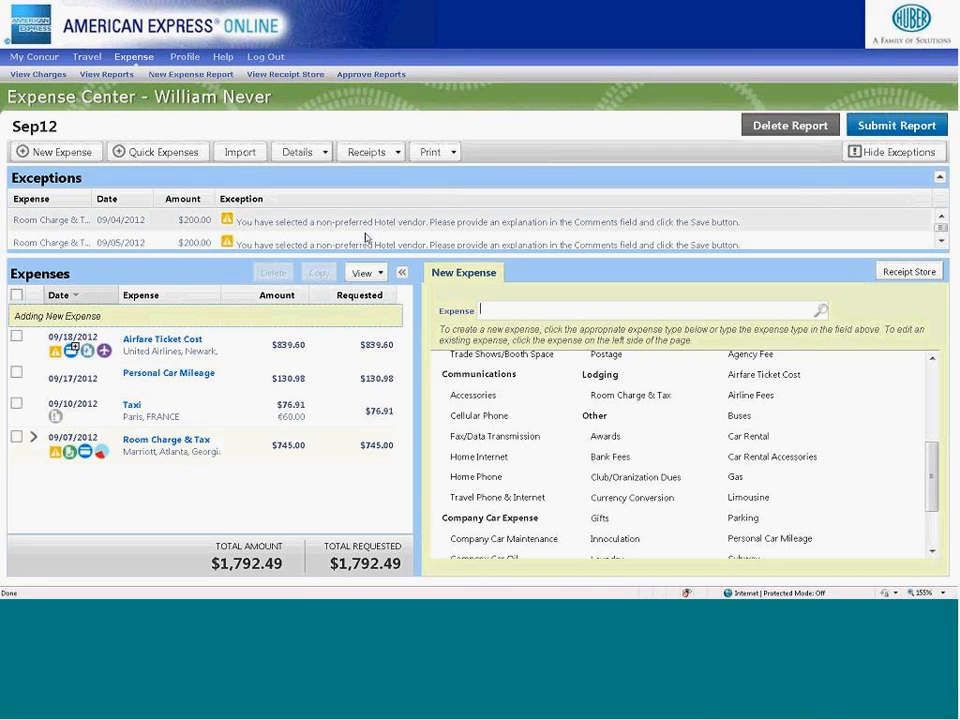
pyautogui.click(884, 154)
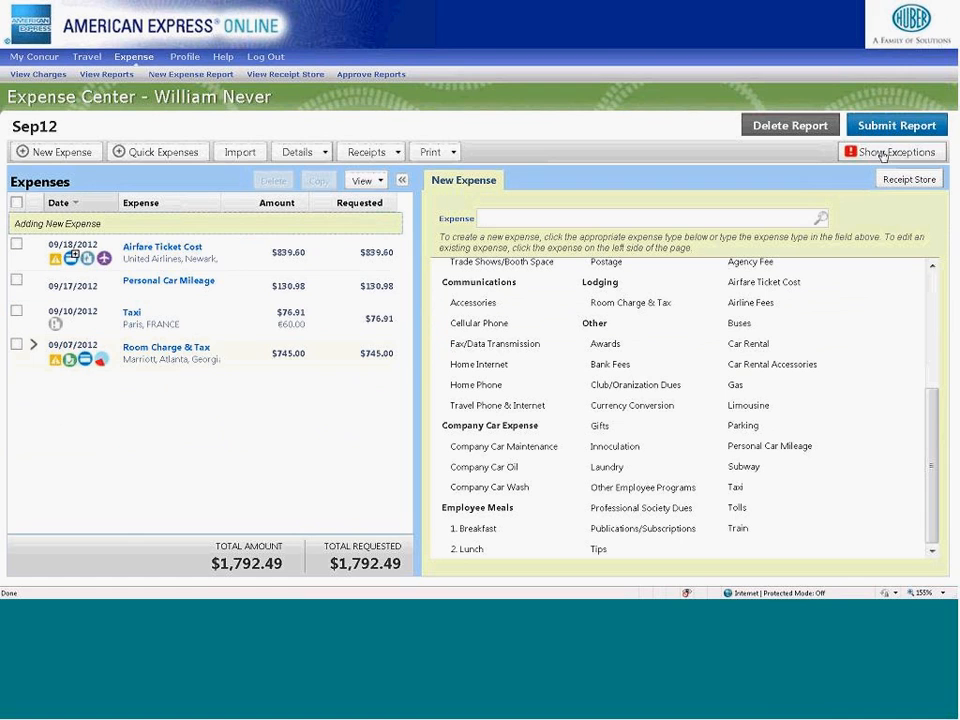
pyautogui.click(887, 127)
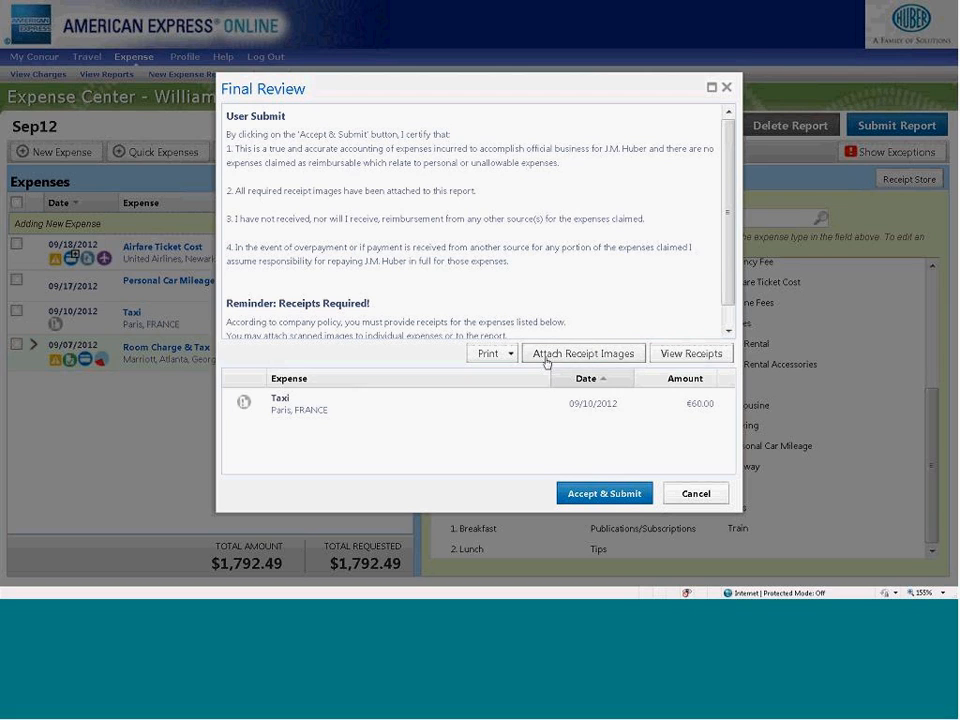
pyautogui.click(600, 494)
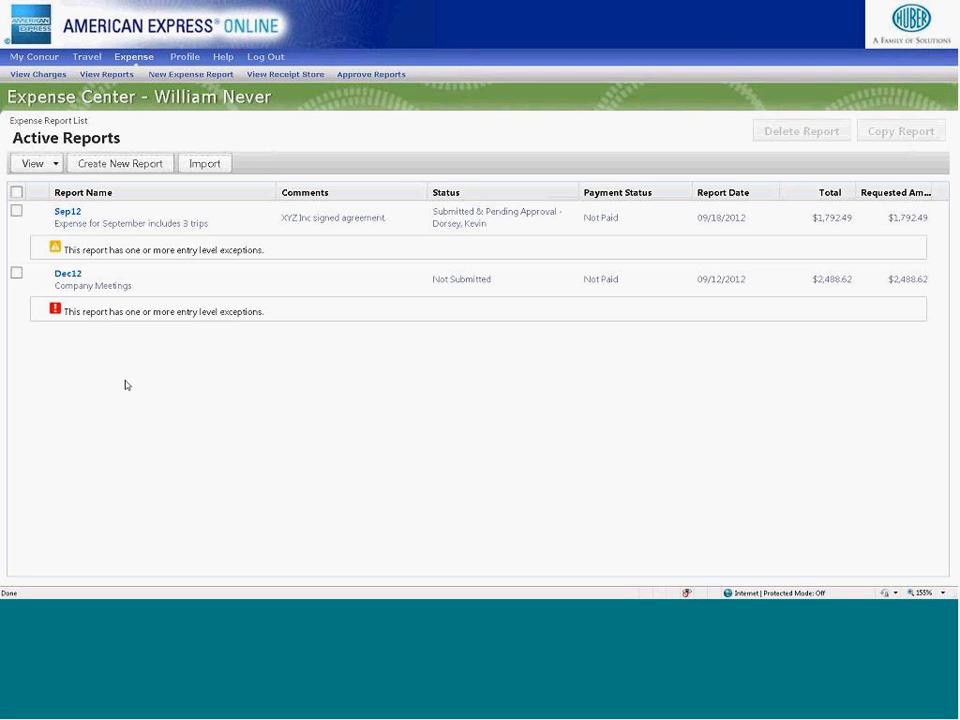
# - Look over the report list filters, then open the submitted Sep12 report and view its Taxi expense
pyautogui.click(56, 166)
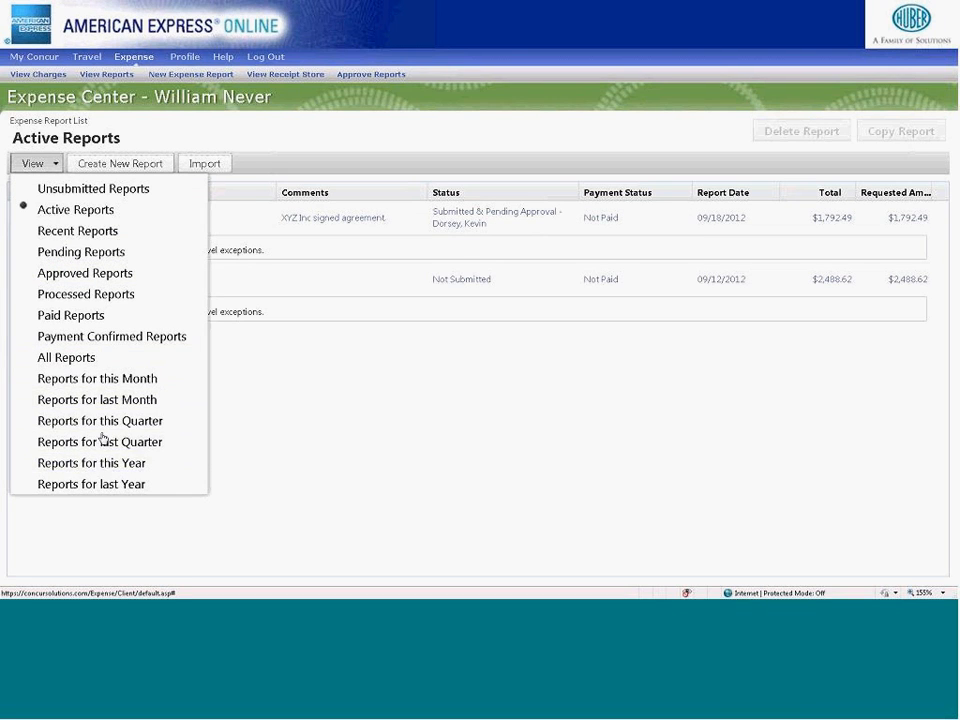
pyautogui.click(279, 400)
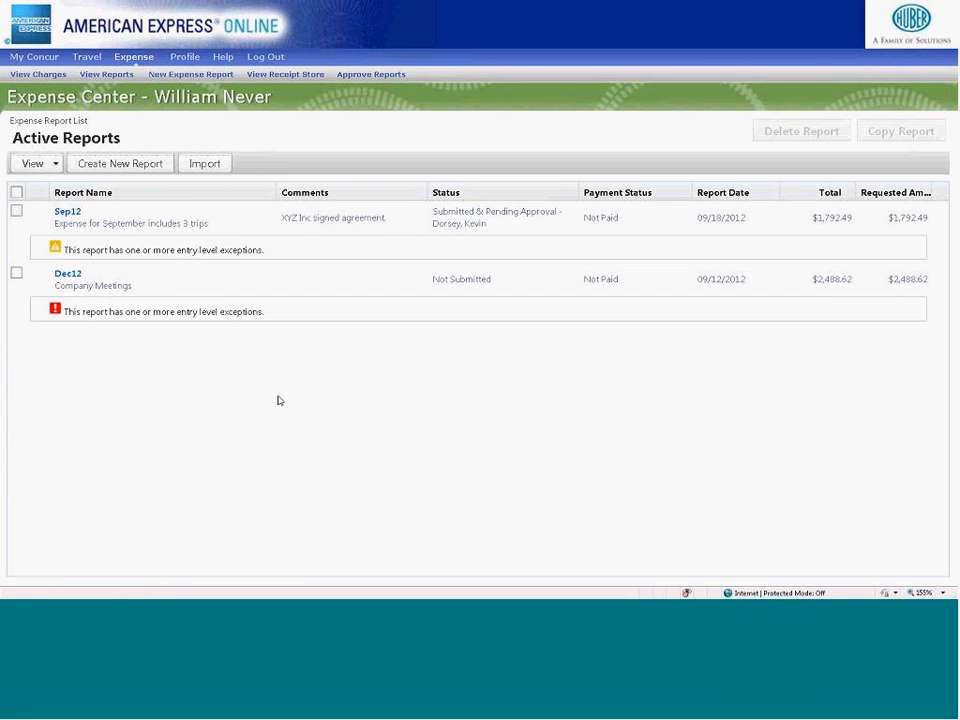
pyautogui.click(202, 222)
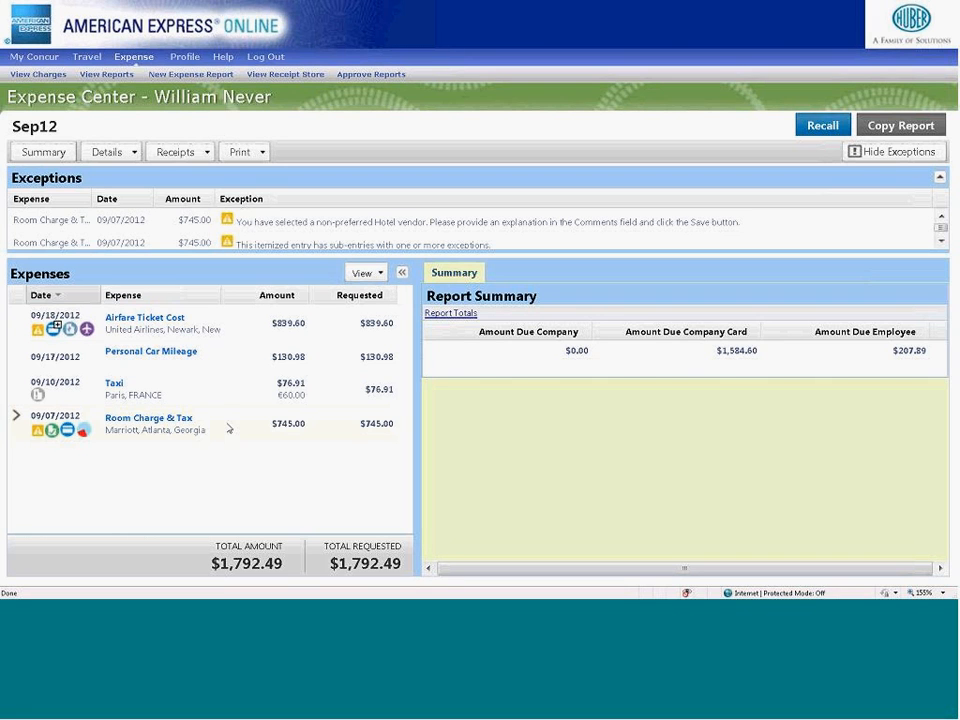
pyautogui.click(204, 391)
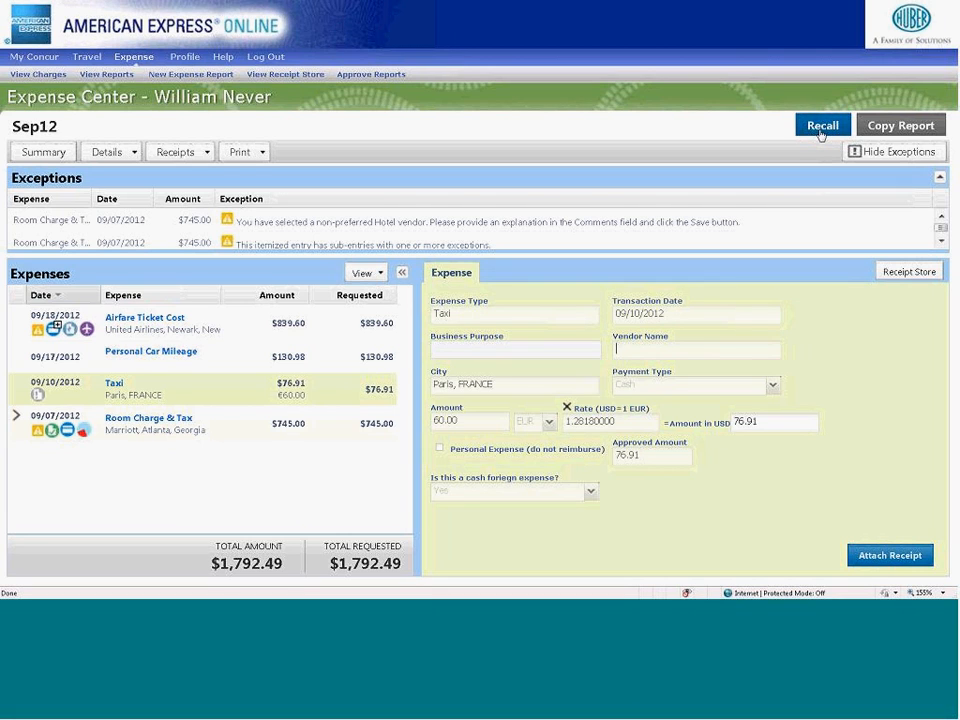
# - Return to the My Concur home page and move the Expense Reports section above Travel Alerts
pyautogui.click(34, 56)
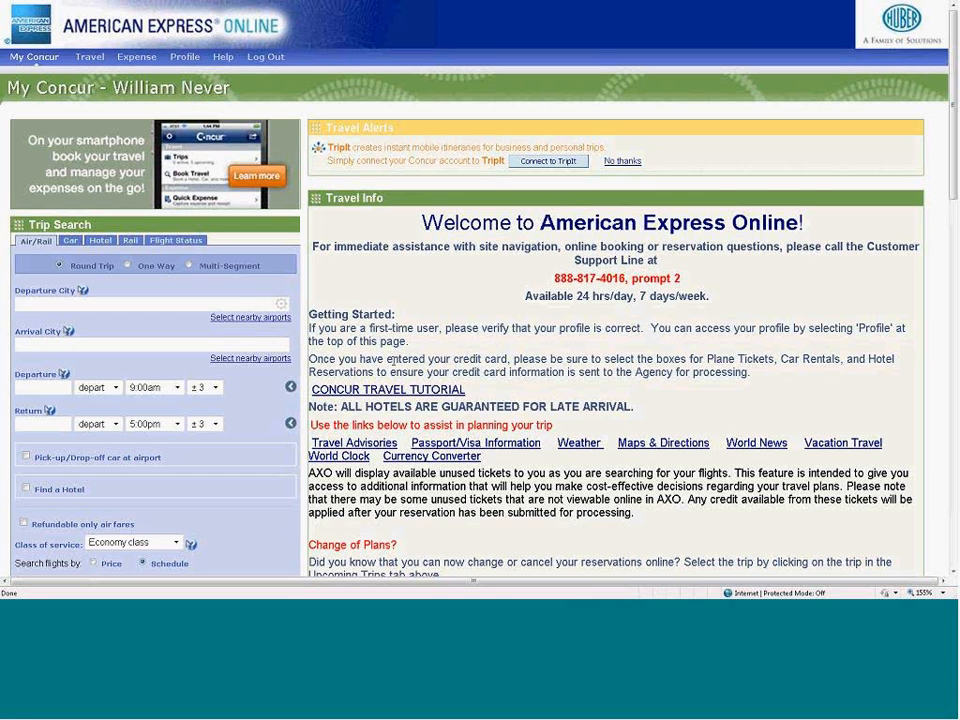
pyautogui.scroll(-3, 393, 362)
pyautogui.scroll(-9, 395, 368)
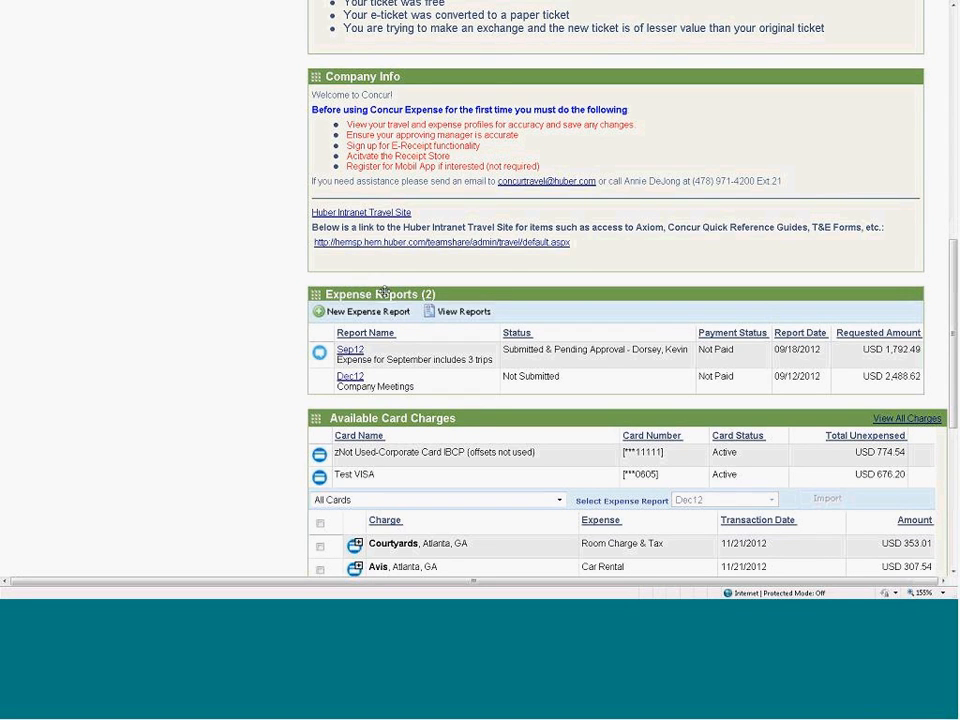
pyautogui.moveTo(384, 291); pyautogui.dragTo(380, 115)
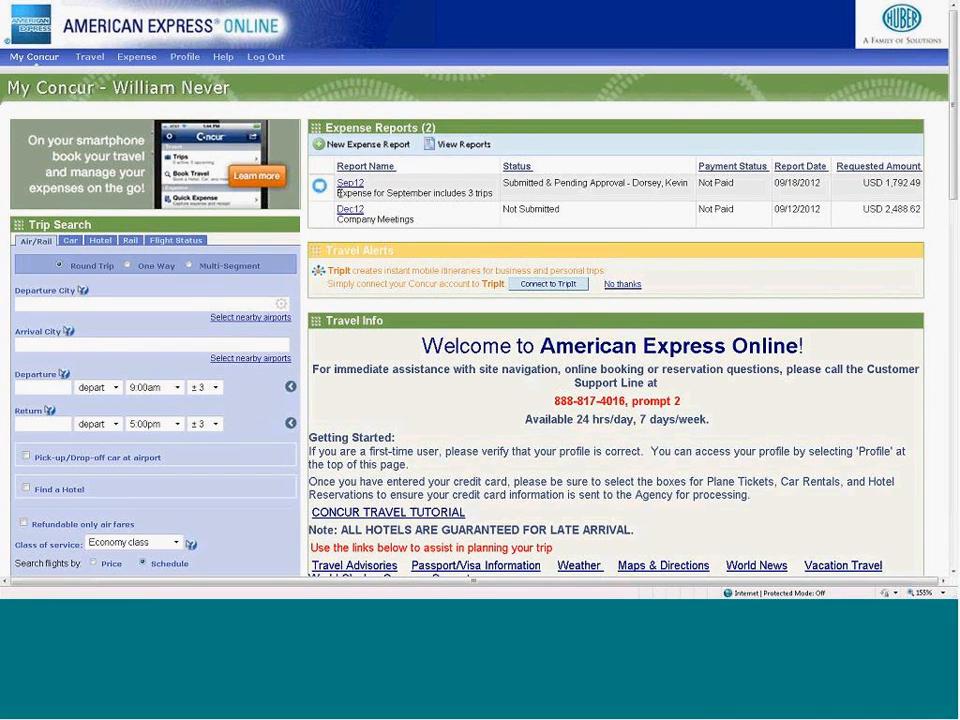
pyautogui.moveTo(321, 187)
# - Log out and sign in as the approving manager with the manager's e-mail address and account password
pyautogui.click(266, 57)
pyautogui.press('Tab')
pyautogui.write('••••••••')
pyautogui.press('Return')
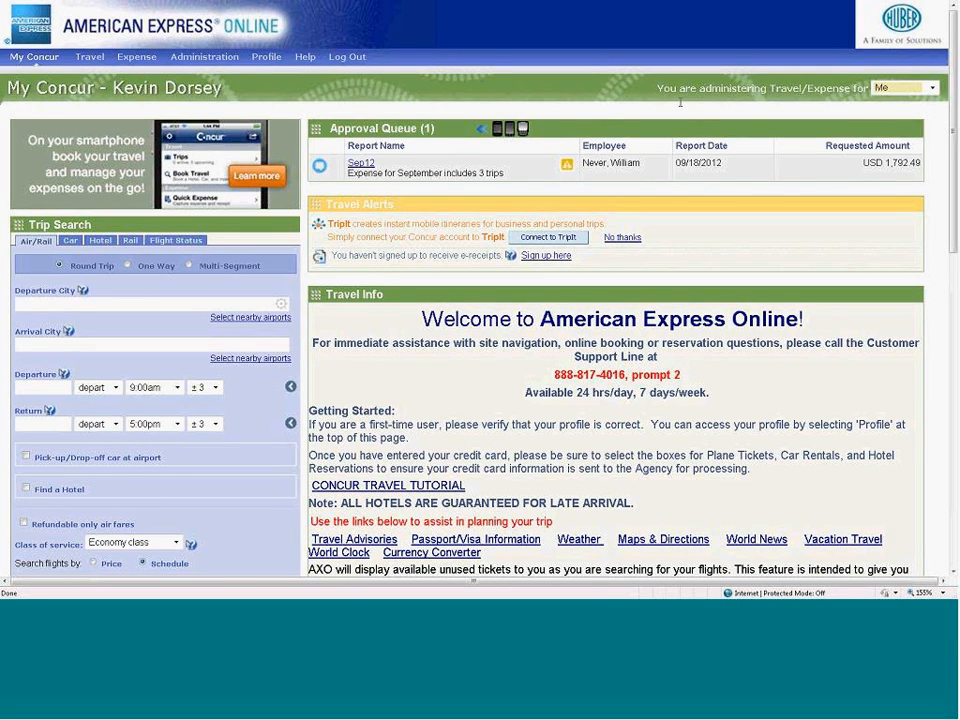
# - Switch to administering travel and expense for the delegating employee, look over that employee's home page, and switch back to Me
pyautogui.click(930, 88)
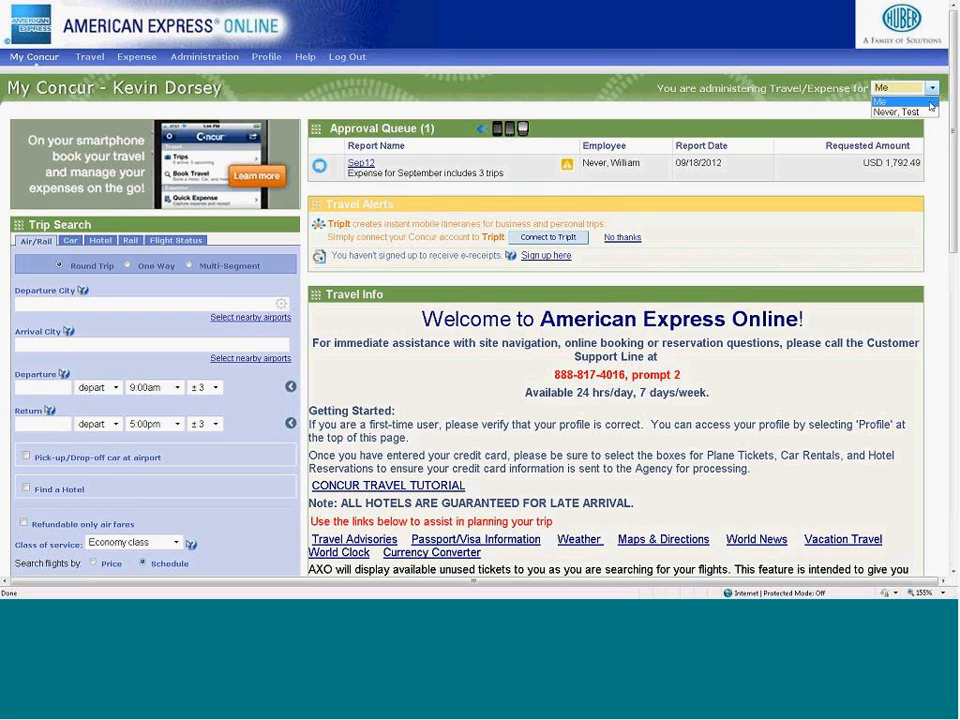
pyautogui.click(926, 113)
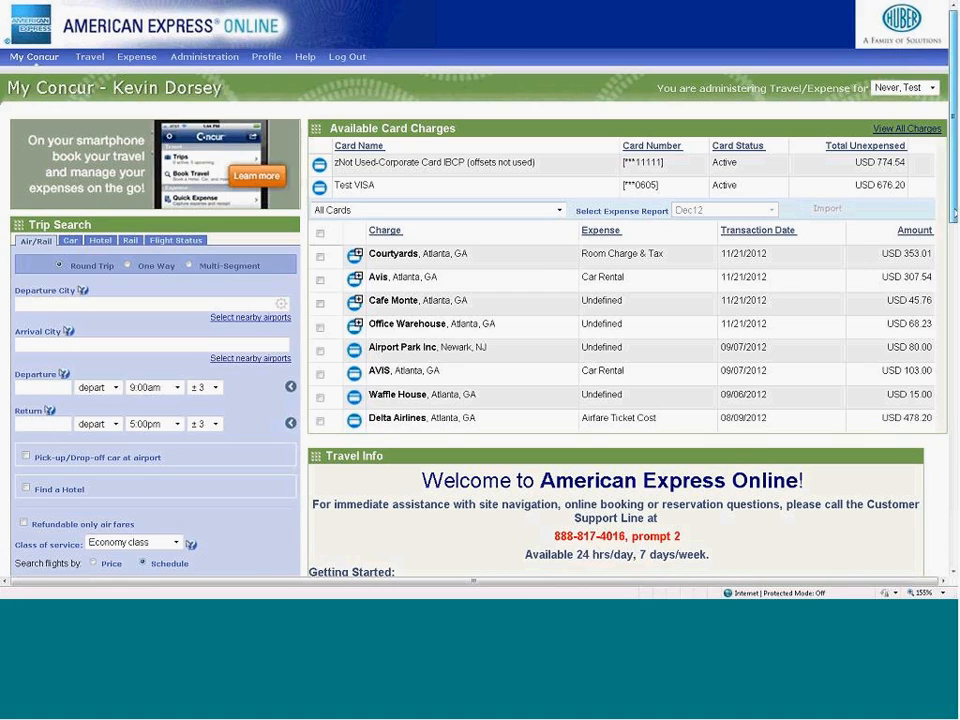
pyautogui.scroll(-10, 480, 300)
pyautogui.scroll(10, 940, 95)
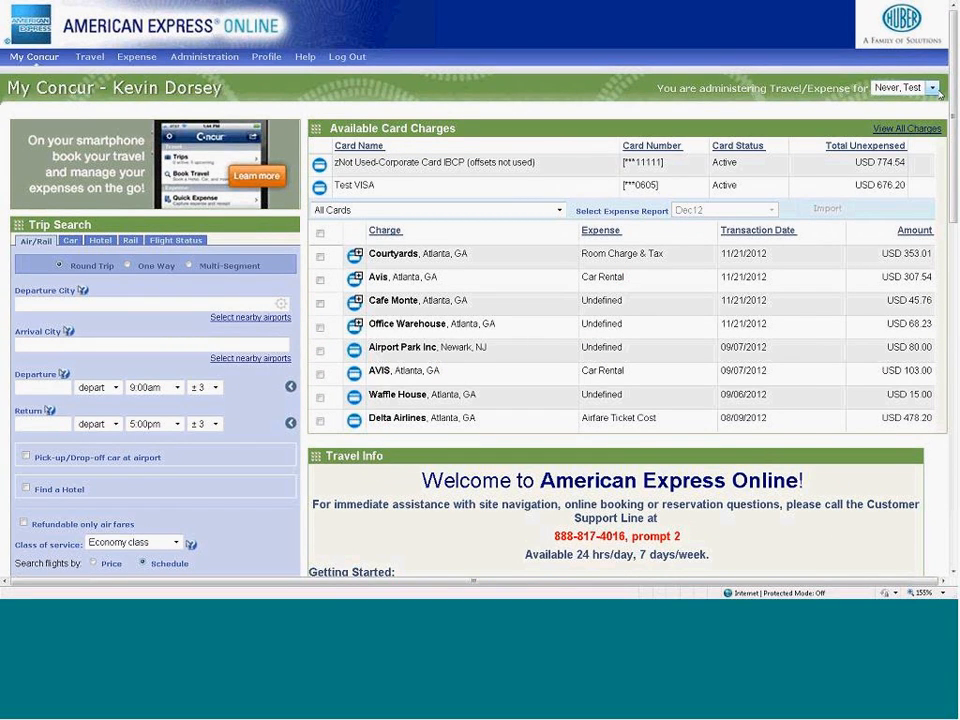
pyautogui.click(932, 88)
pyautogui.click(905, 99)
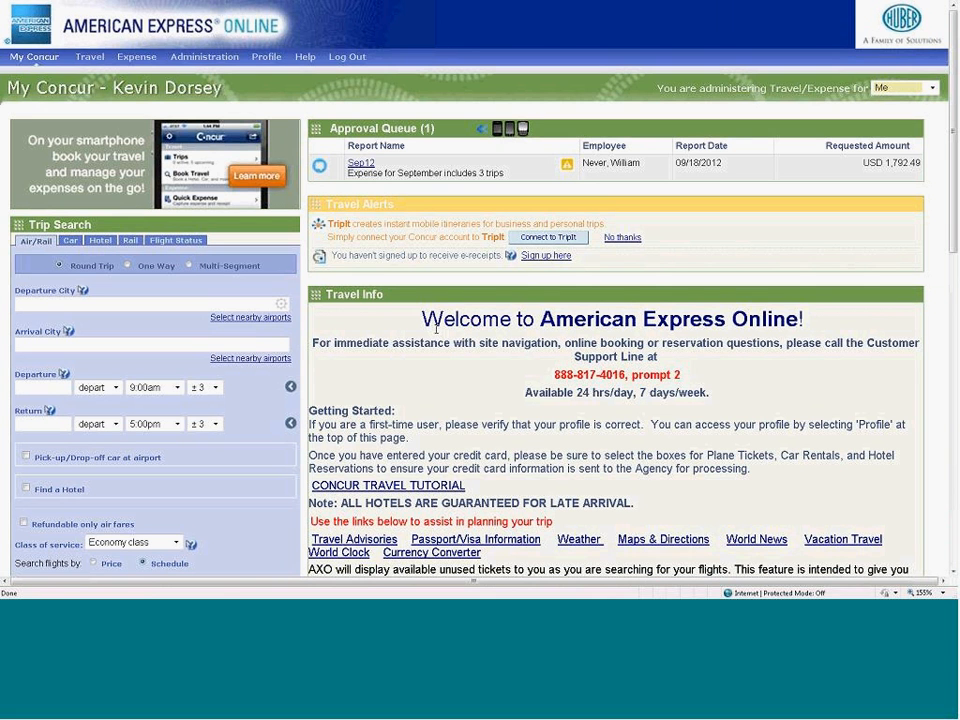
# - Open the Sep12 report from the approval queue, widen the Report Summary pane and its columns, and enlarge then hide the exceptions
pyautogui.click(362, 164)
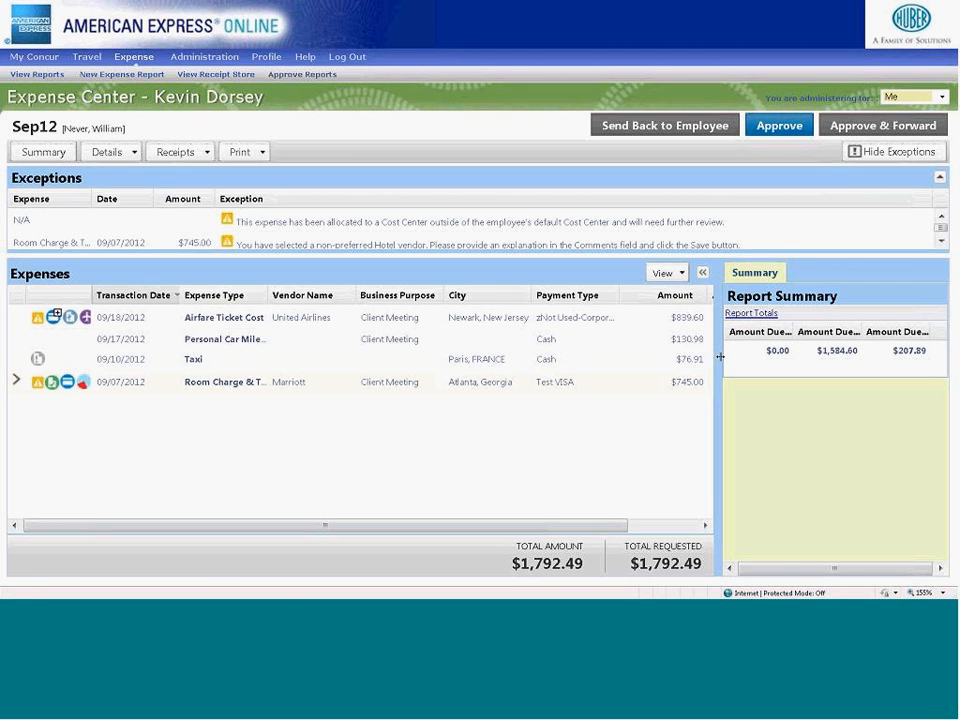
pyautogui.moveTo(719, 356); pyautogui.dragTo(461, 350)
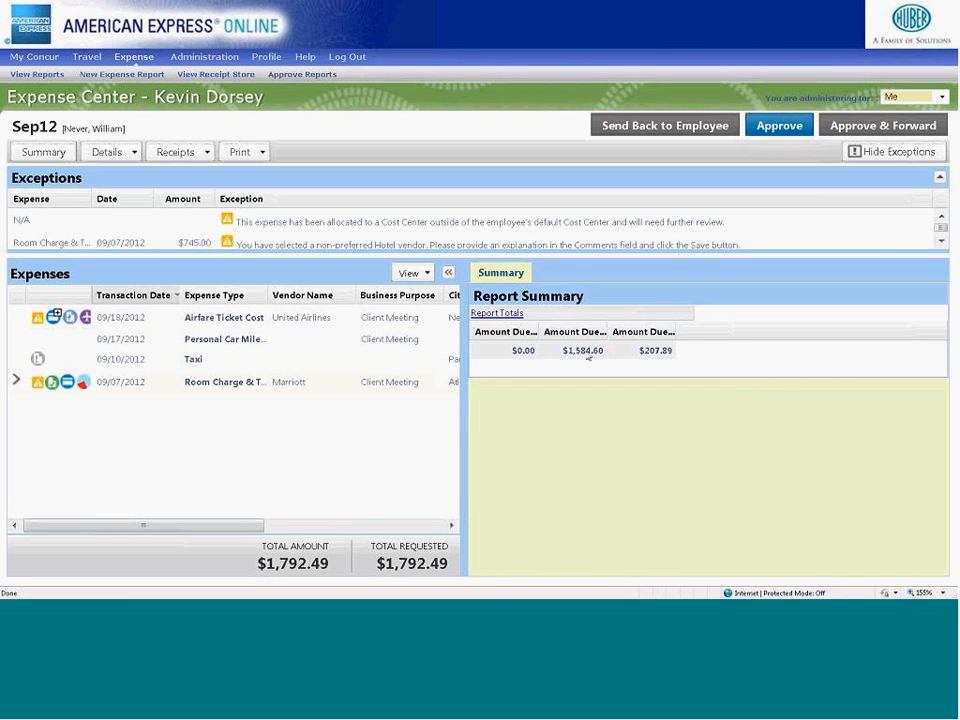
pyautogui.moveTo(608, 331); pyautogui.dragTo(661, 328)
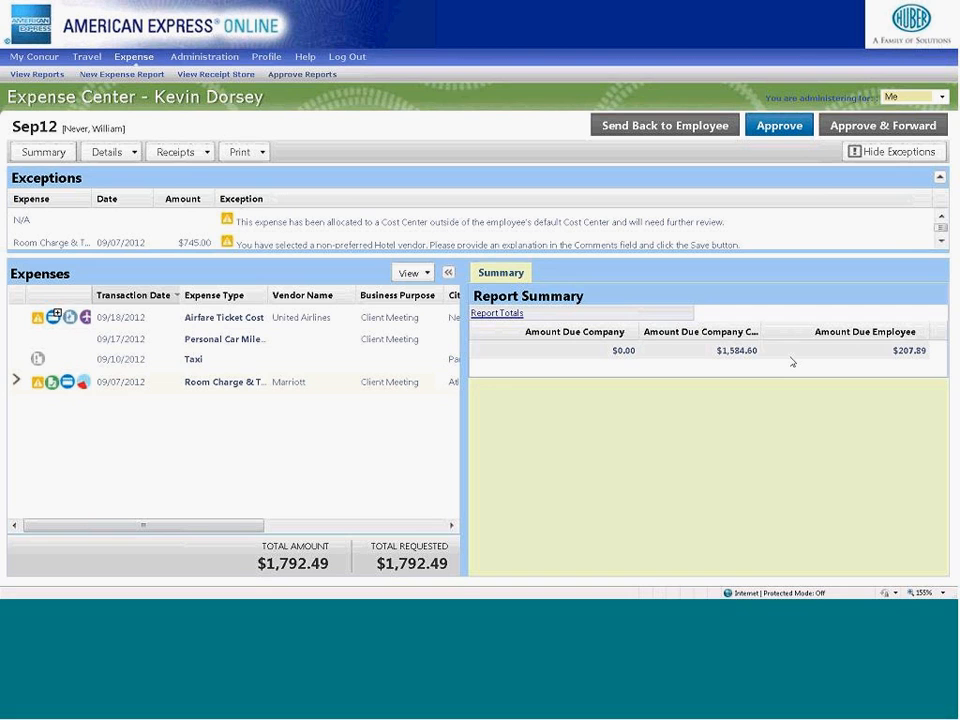
pyautogui.moveTo(675, 254); pyautogui.dragTo(676, 289)
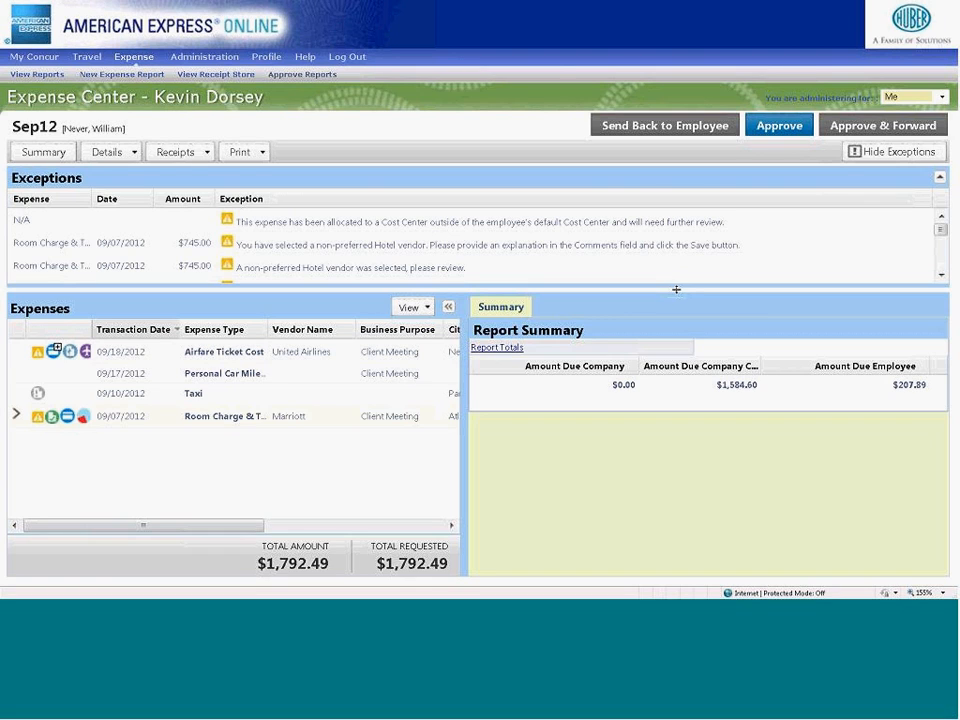
pyautogui.click(873, 152)
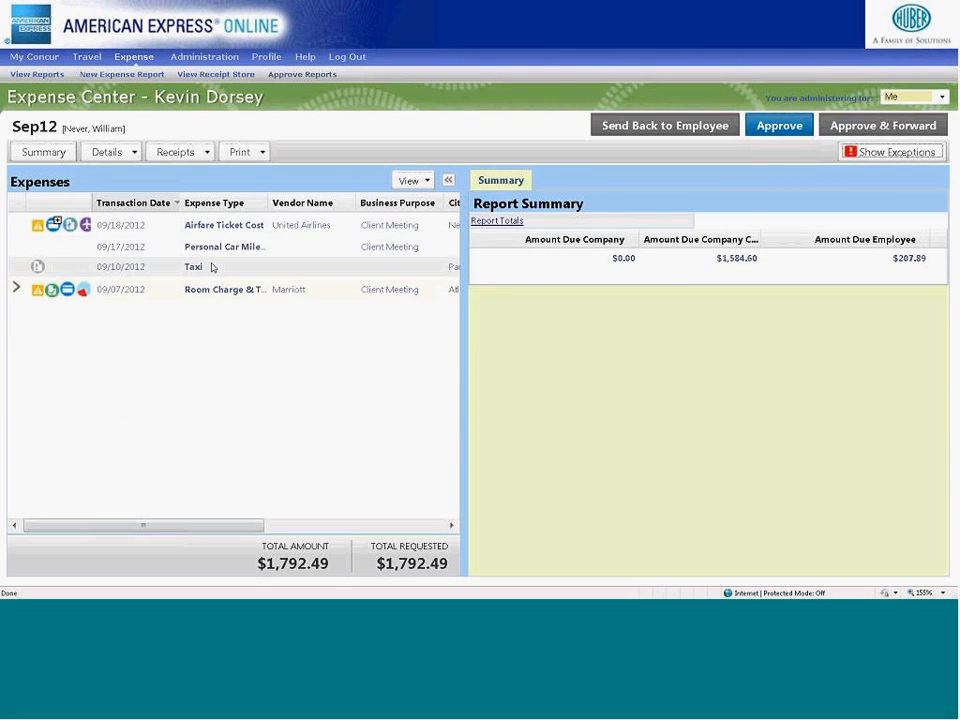
# - Review the United Airlines airfare expense with its e-receipt and the Marriott Room Charge & Tax expense with its receipt image
pyautogui.click(208, 226)
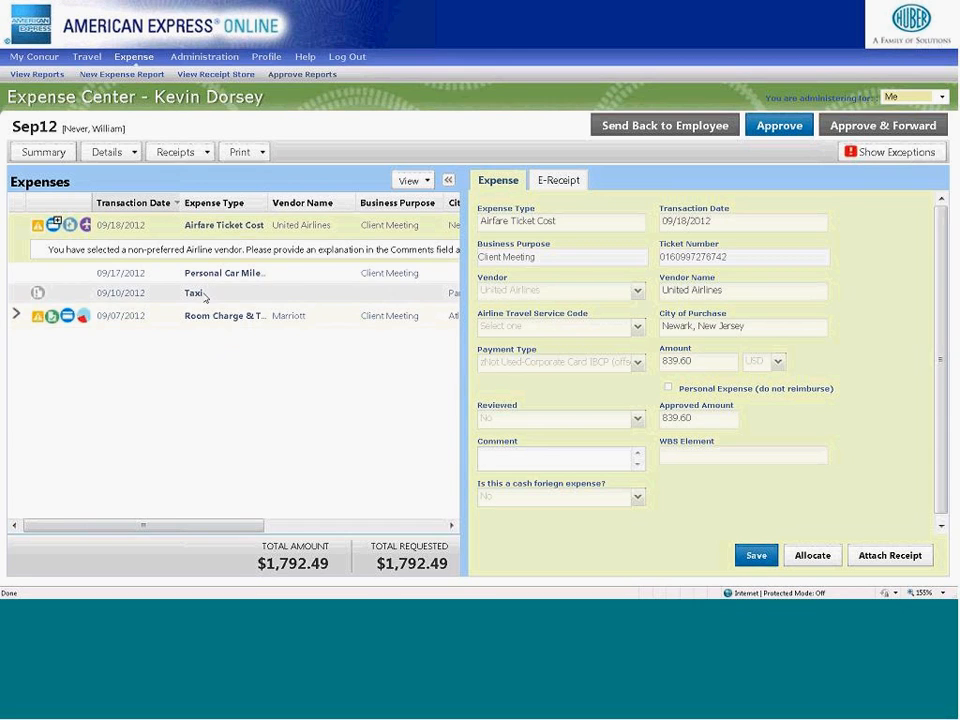
pyautogui.click(557, 182)
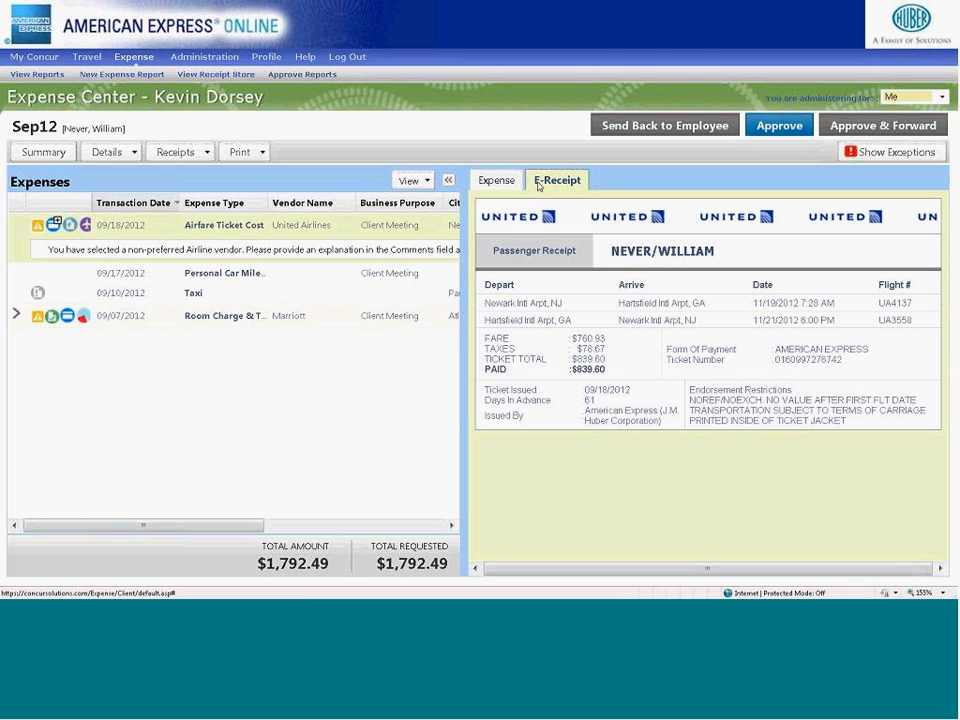
pyautogui.click(323, 318)
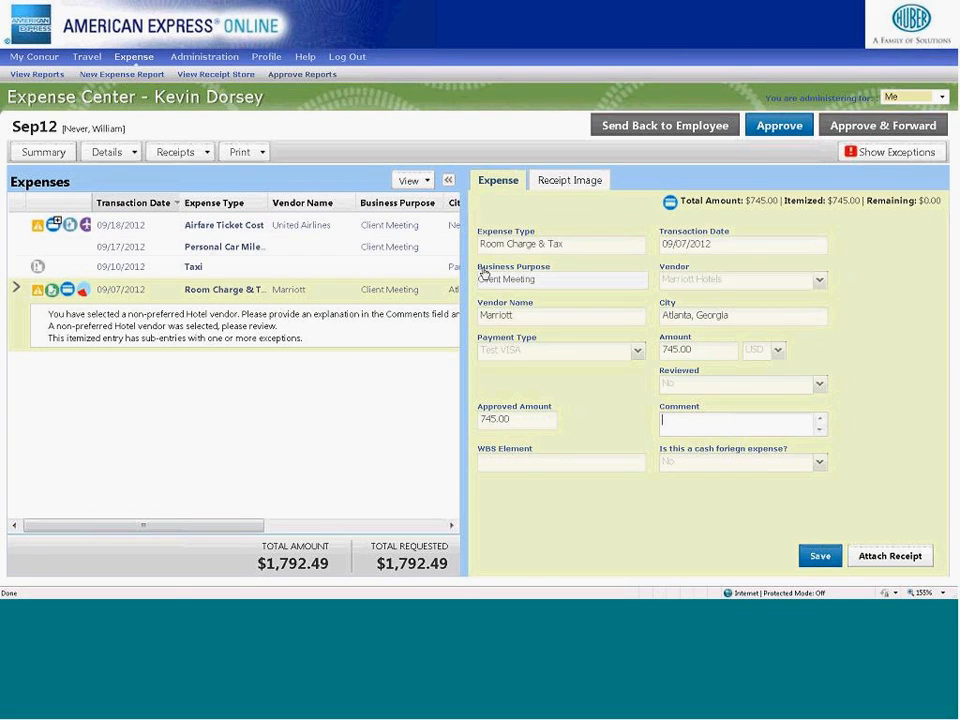
pyautogui.click(560, 185)
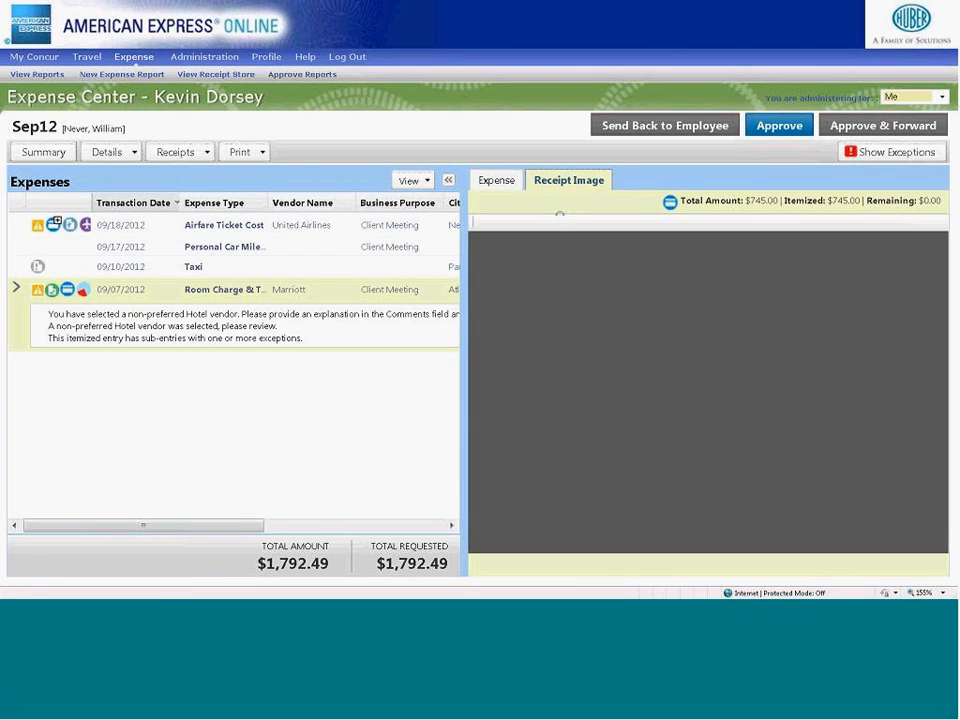
pyautogui.click(494, 185)
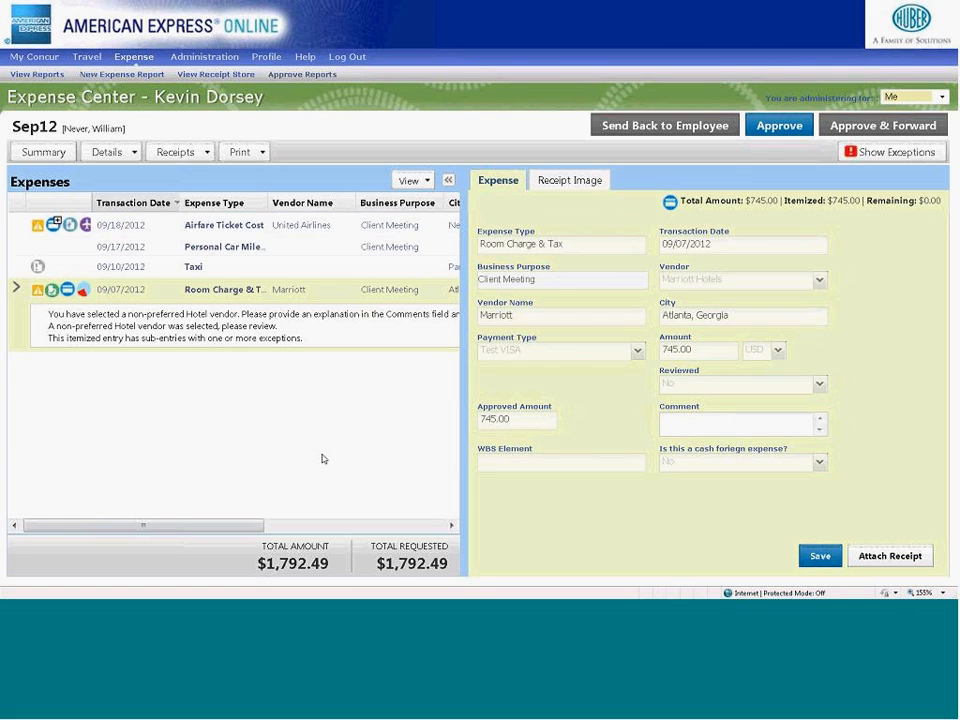
# - View the report's receipts in the current window alongside the expense details, then collapse the receipts pane
pyautogui.click(166, 158)
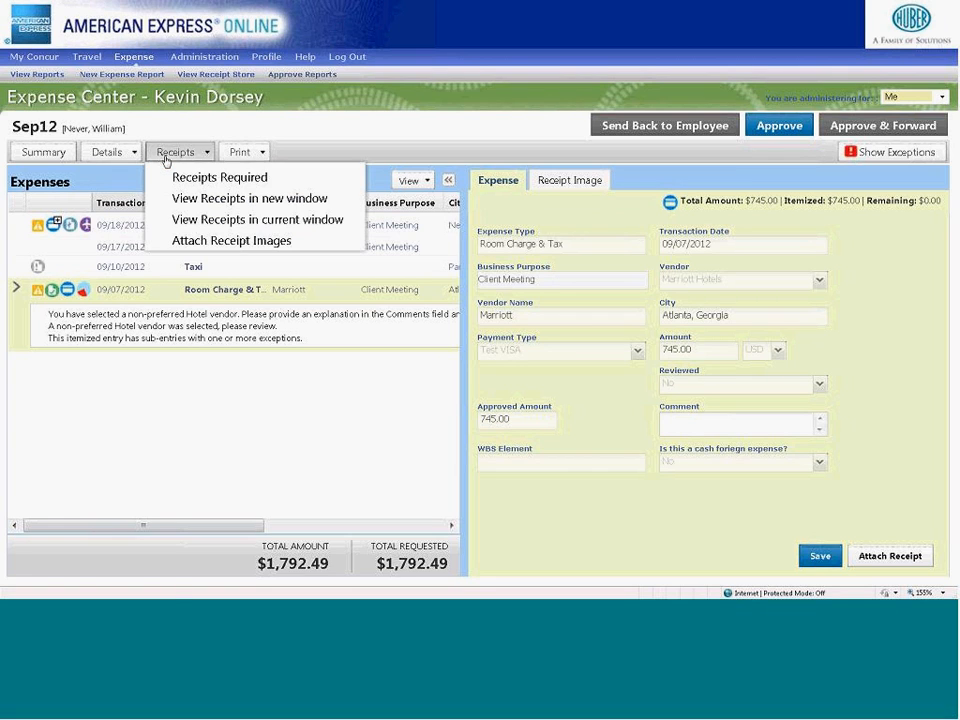
pyautogui.click(200, 219)
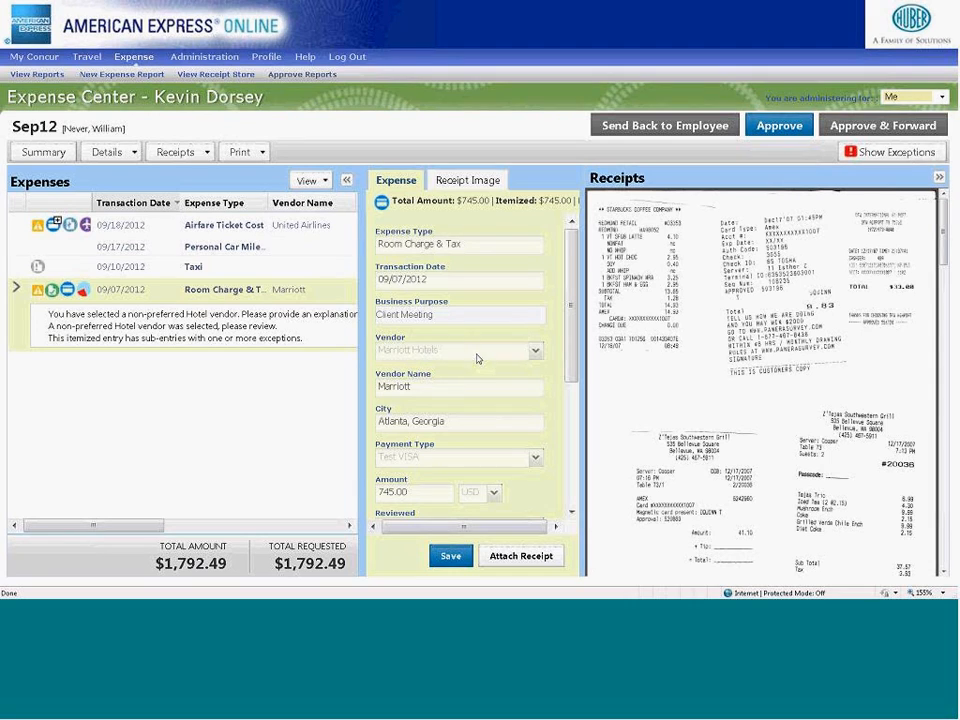
pyautogui.click(939, 178)
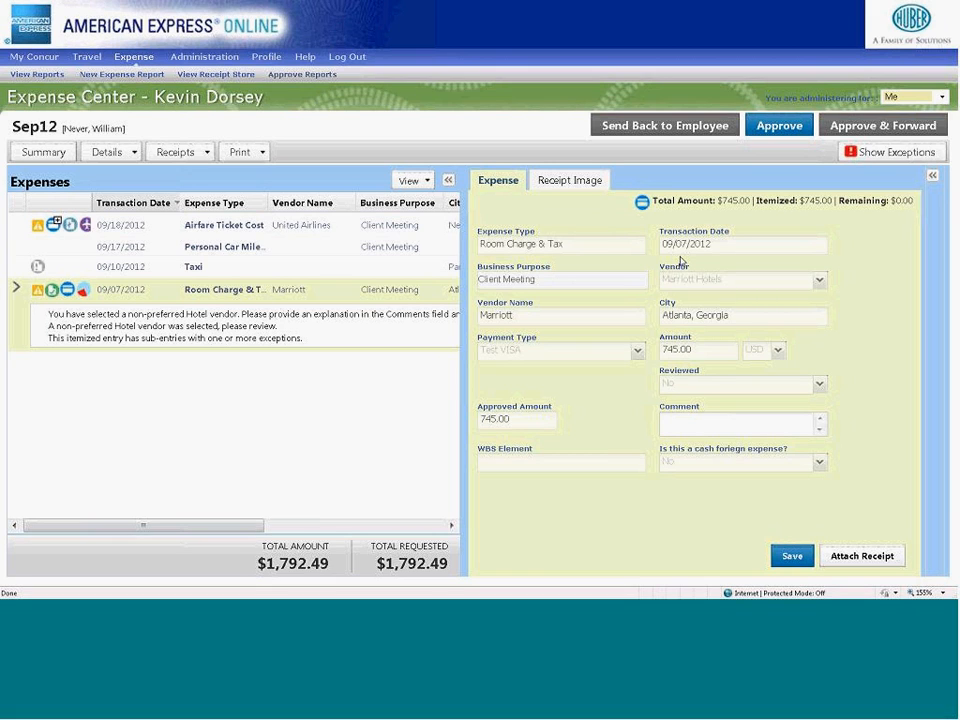
# - Open the printable JMH Detailed Report, look through its allocations and disbursement totals, and close it
pyautogui.click(262, 153)
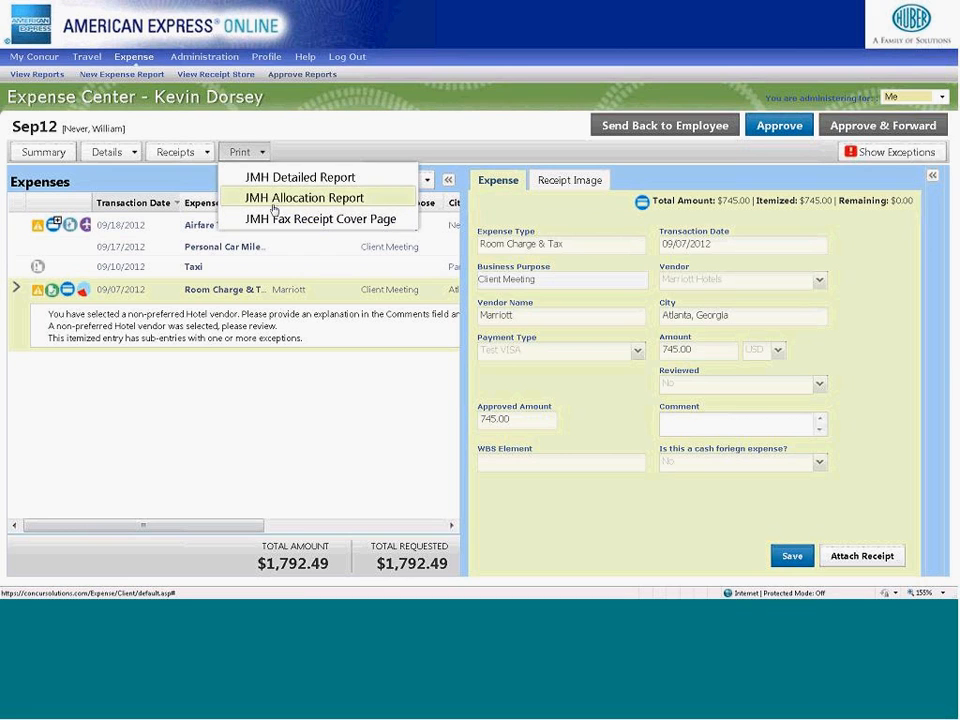
pyautogui.click(273, 182)
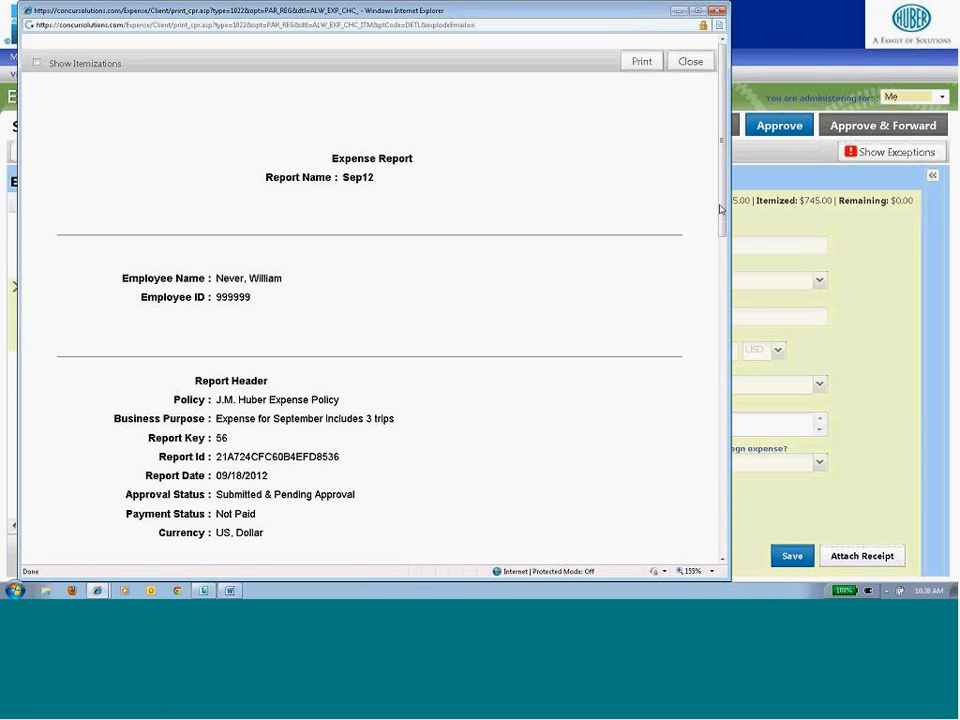
pyautogui.moveTo(720, 209); pyautogui.dragTo(721, 447)
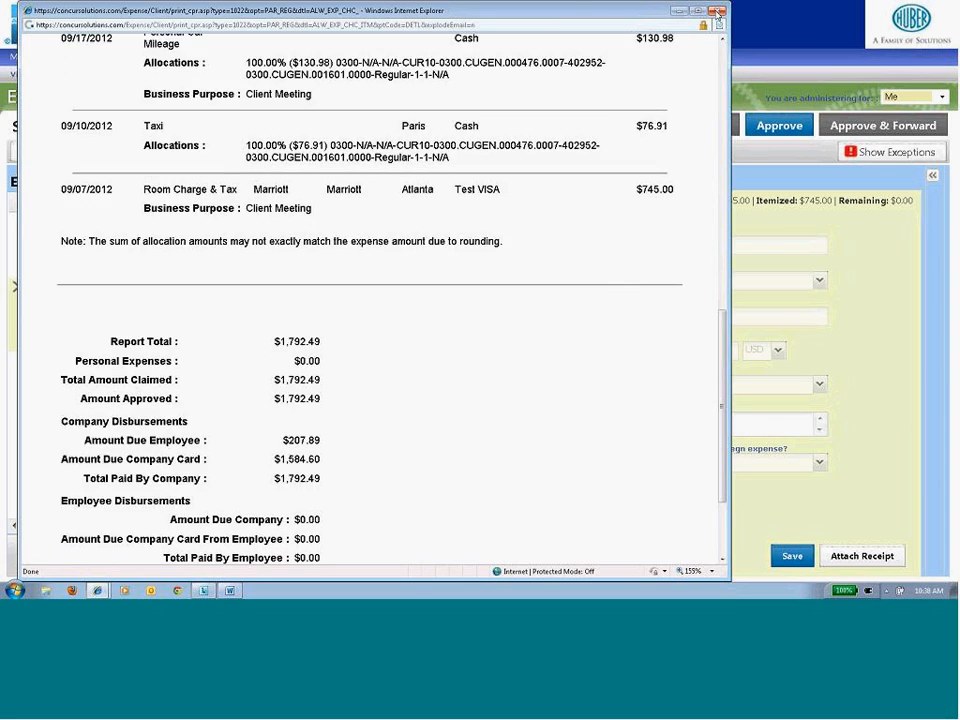
pyautogui.click(717, 12)
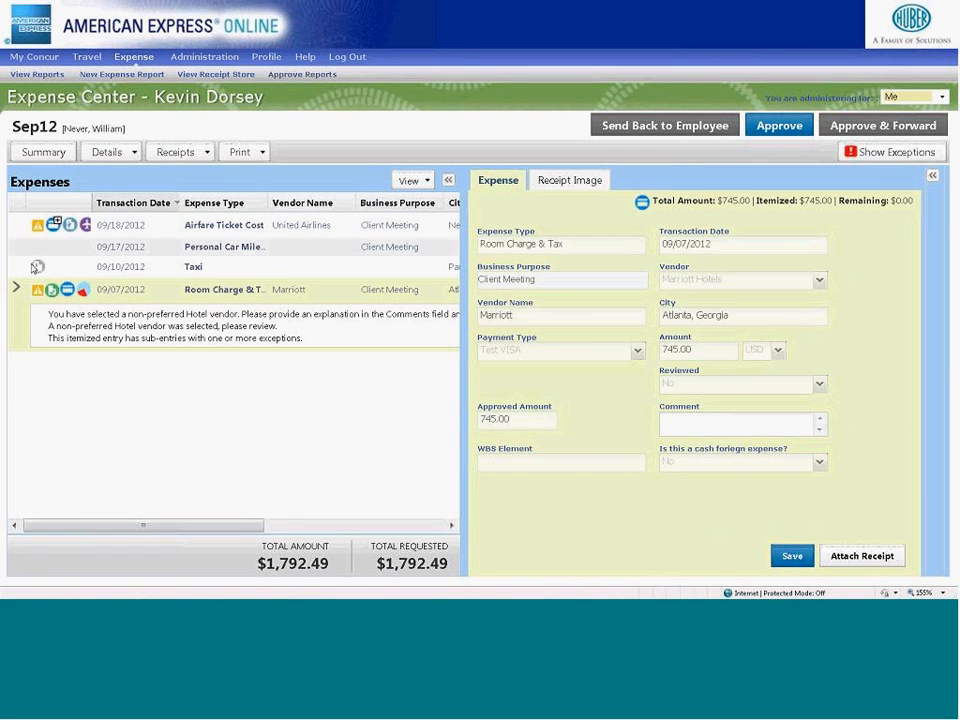
# - Expand the Marriott Room Charge & Tax itemizations and view the Entertainment Expense's attendee summary and its breakdown by attendee type
pyautogui.click(16, 289)
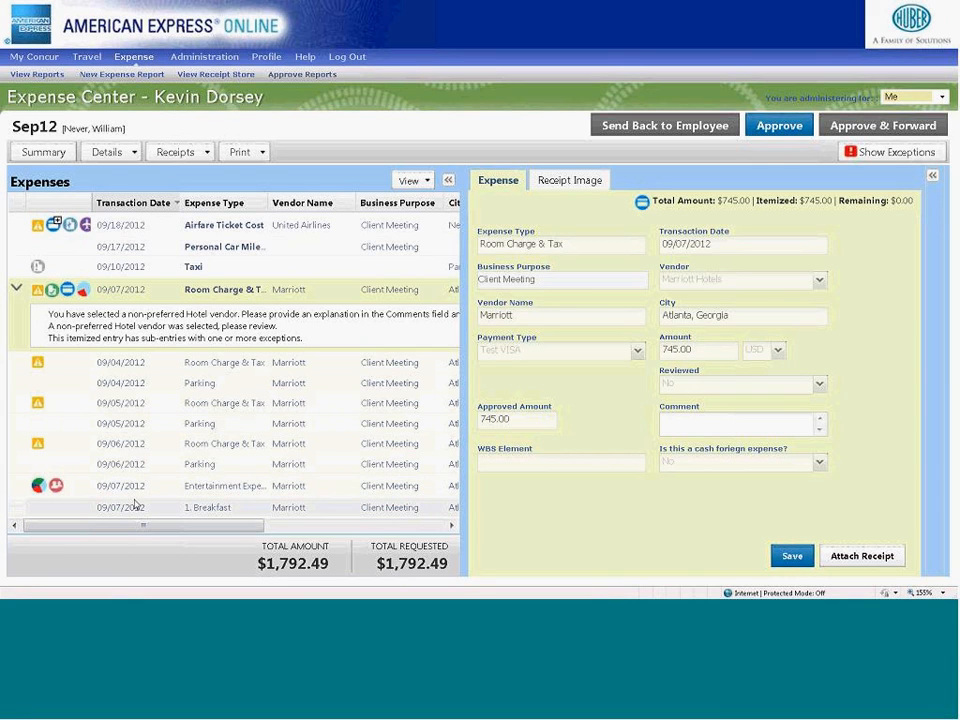
pyautogui.click(57, 487)
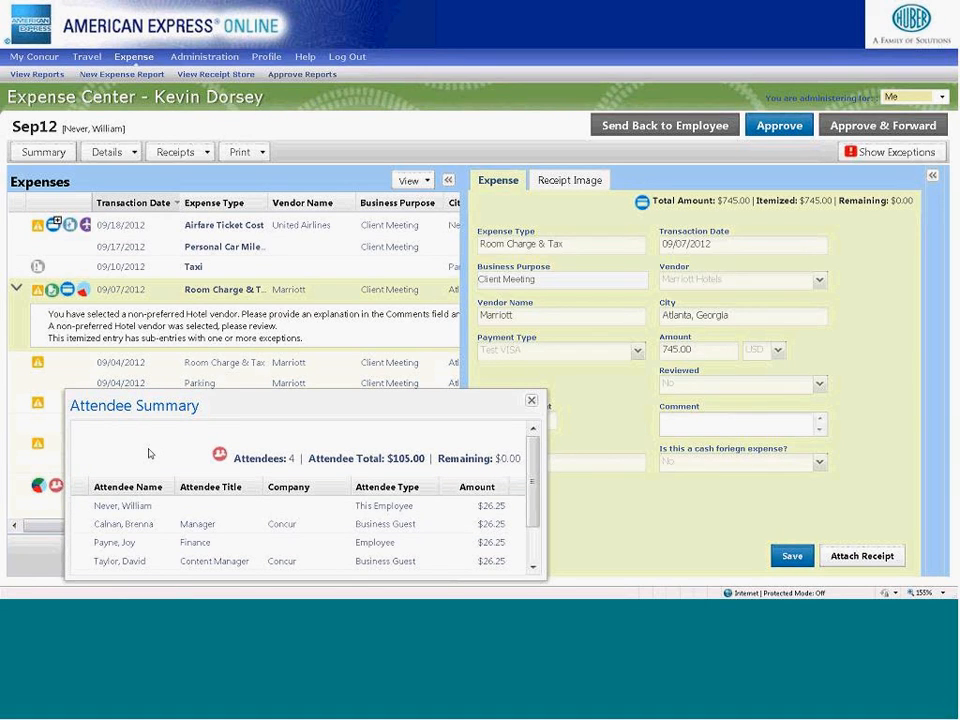
pyautogui.click(220, 454)
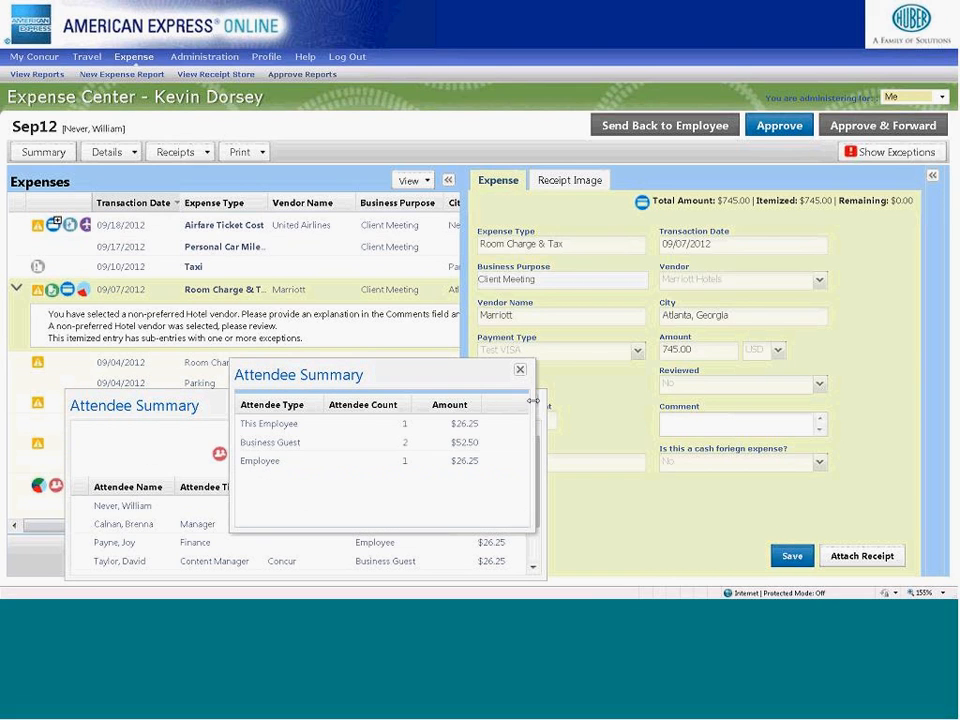
pyautogui.click(519, 372)
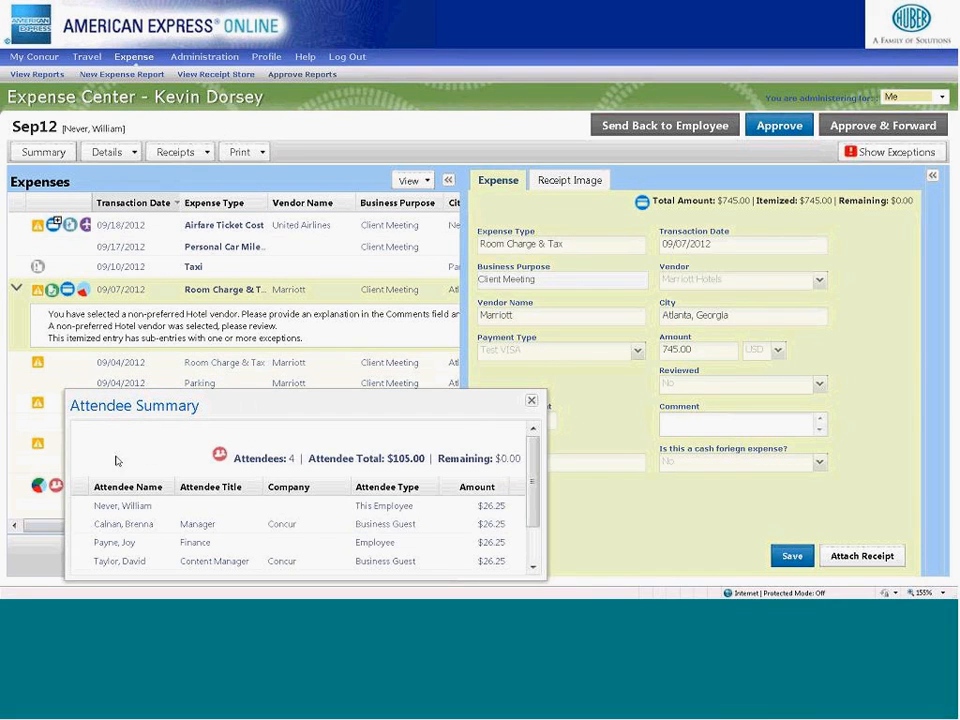
pyautogui.click(521, 373)
pyautogui.click(532, 403)
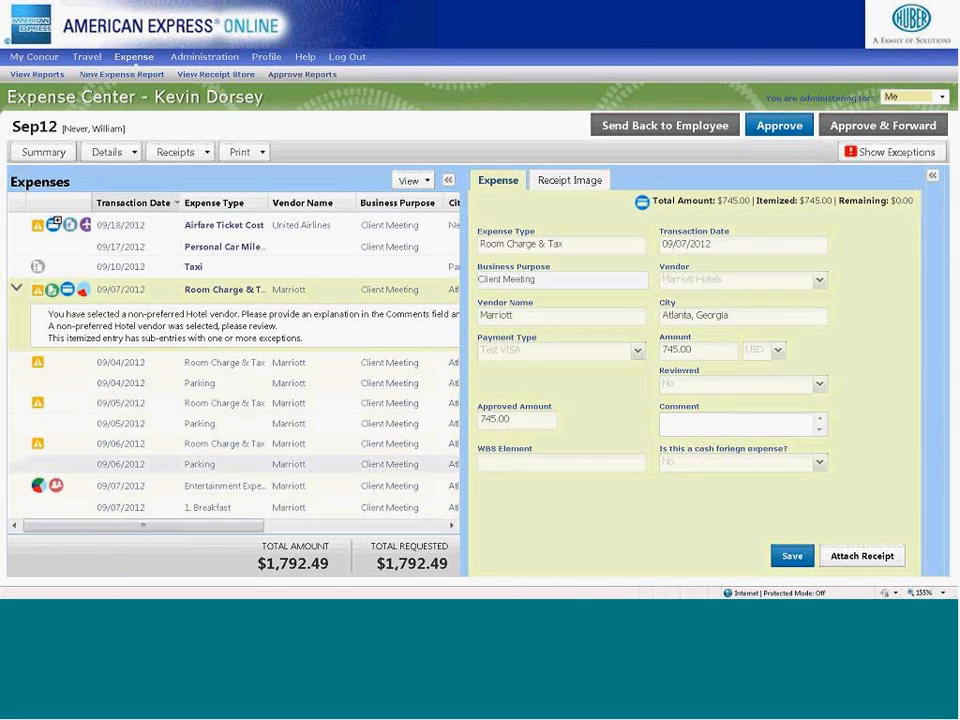
# - Review the Entertainment Expense's allocations, itemization details and attendees, leaving its allocation editor without saving changes
pyautogui.click(37, 486)
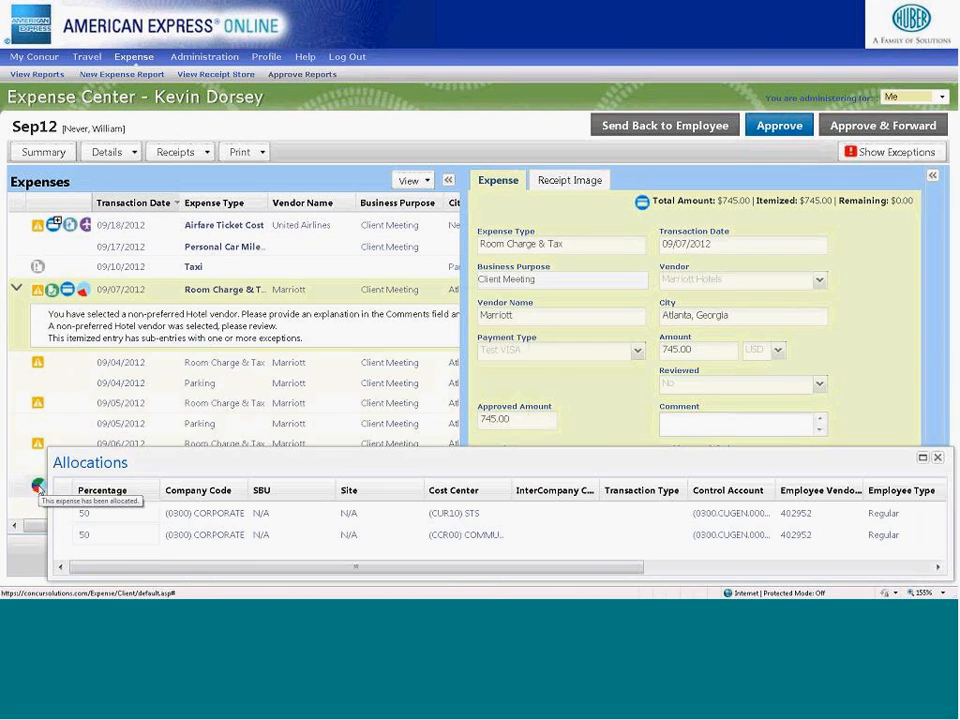
pyautogui.click(937, 457)
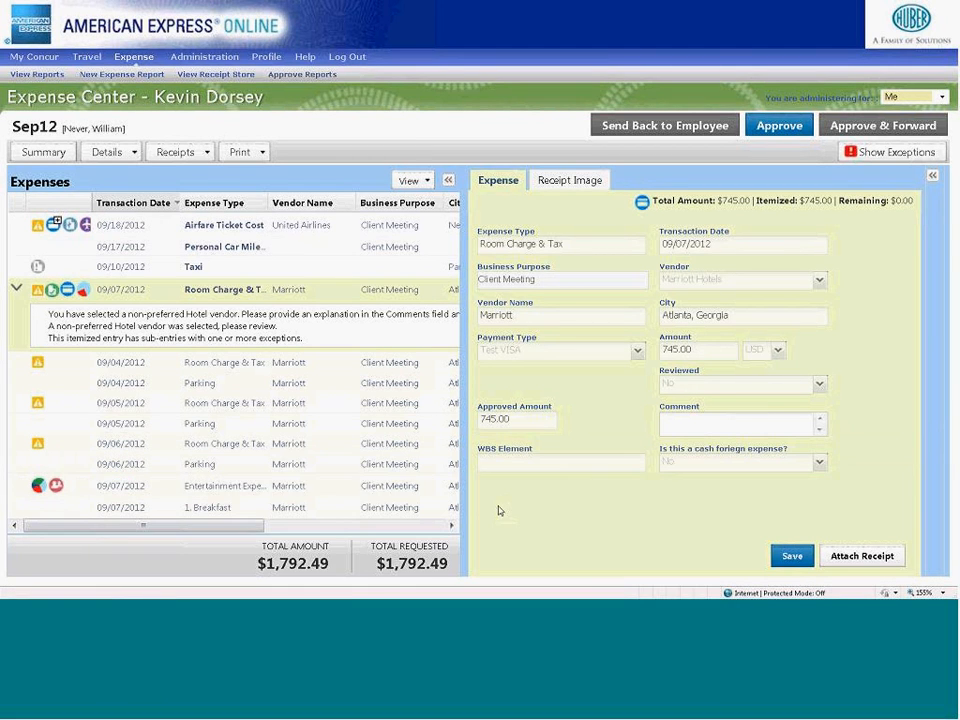
pyautogui.click(226, 486)
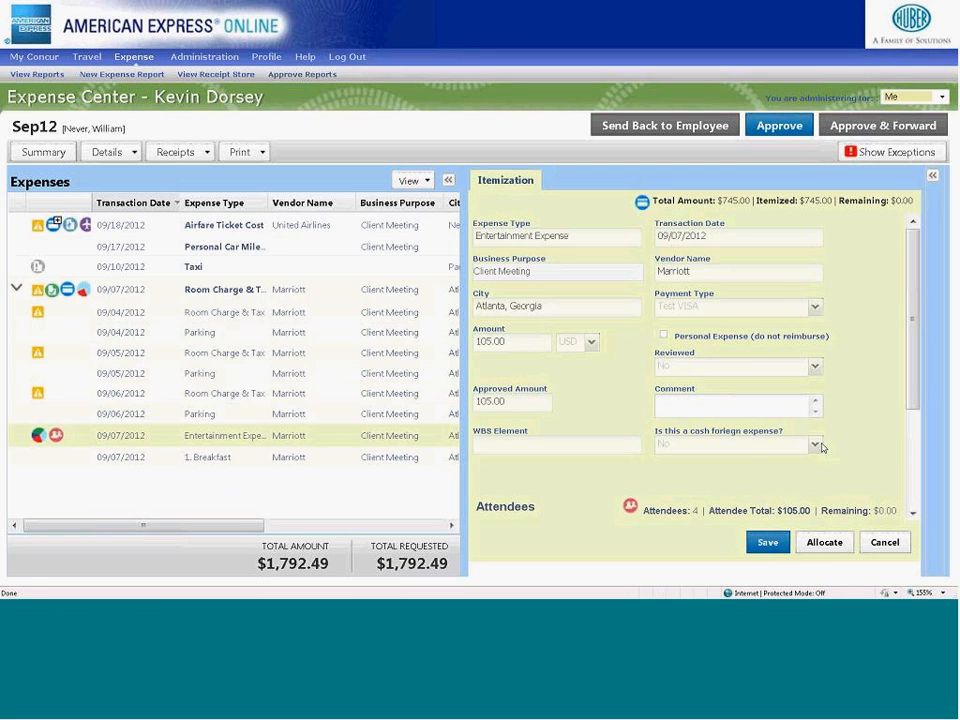
pyautogui.moveTo(914, 385); pyautogui.dragTo(915, 480)
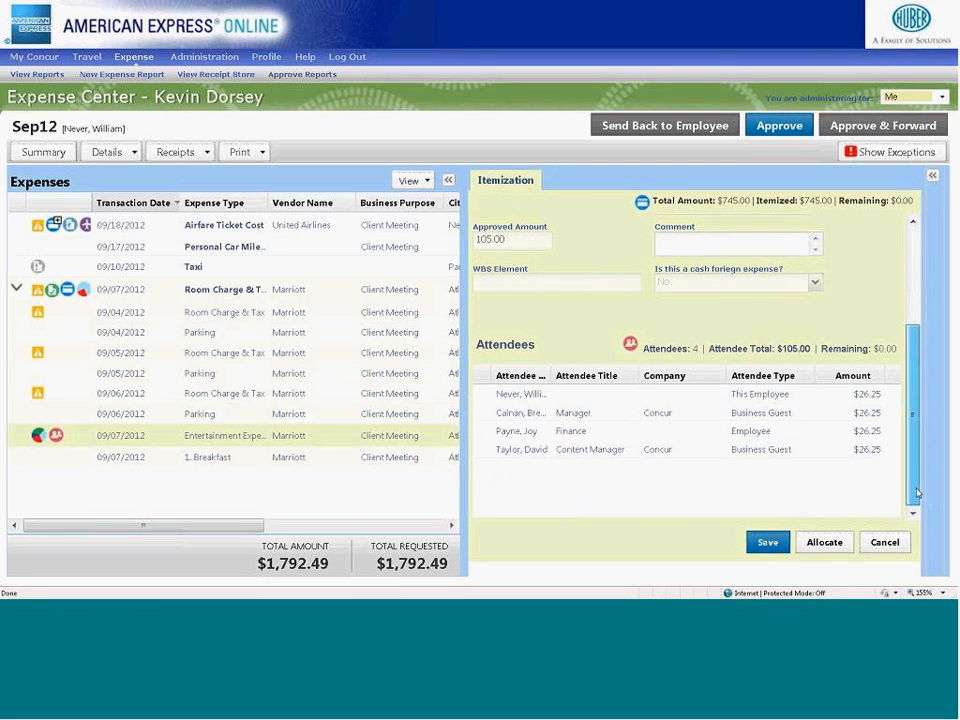
pyautogui.click(826, 543)
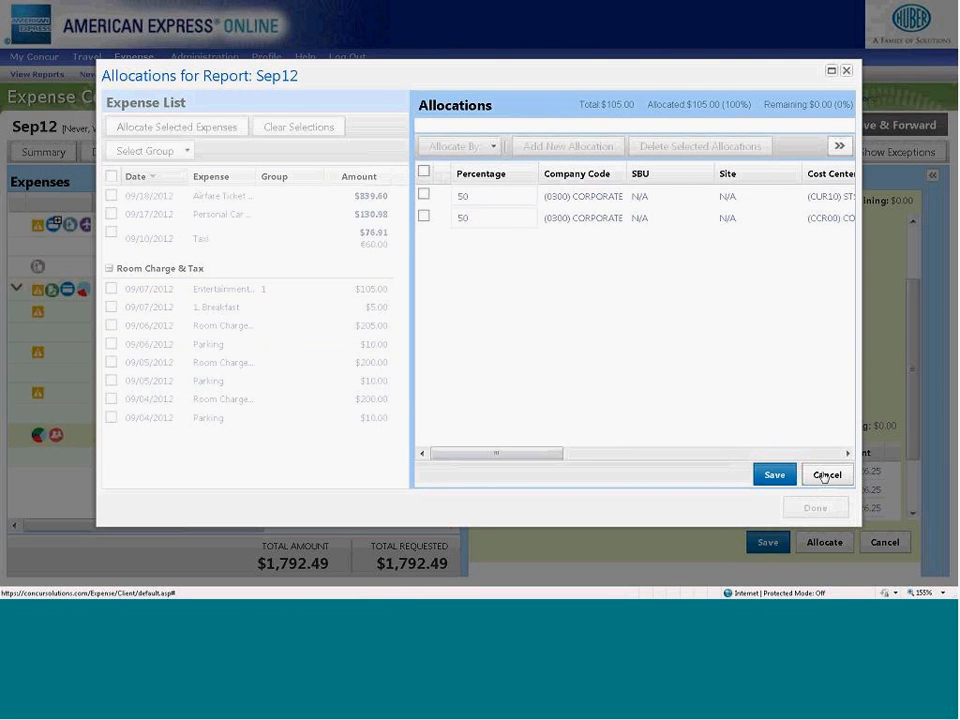
pyautogui.click(823, 476)
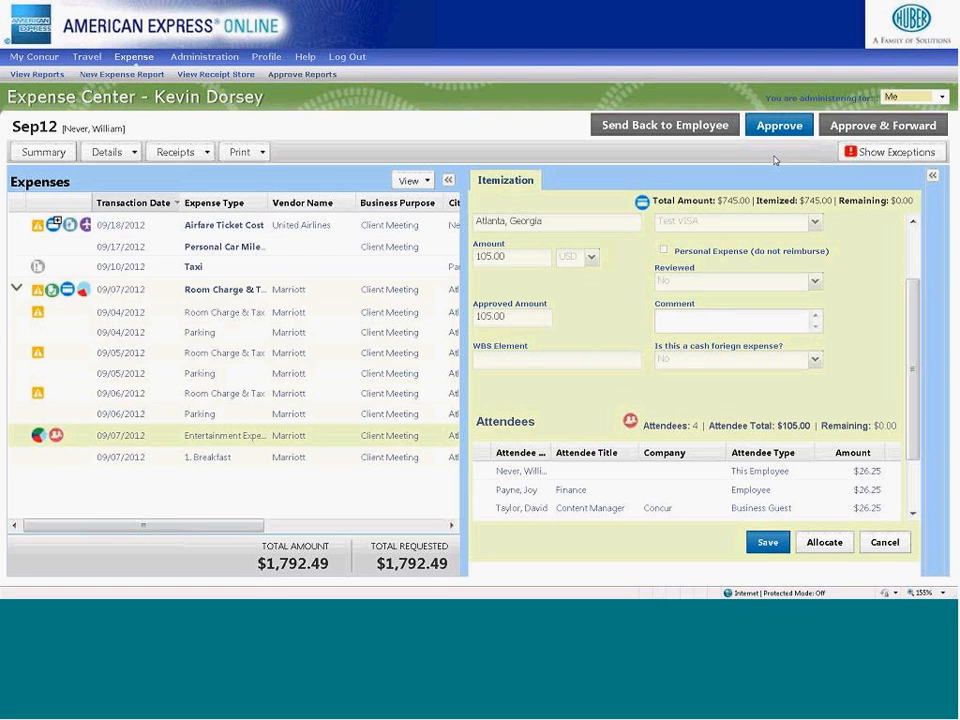
# - Send the Sep12 report back to the employee with the comment "Please attach the missing receipt (meal) and then resubmit."
pyautogui.click(688, 130)
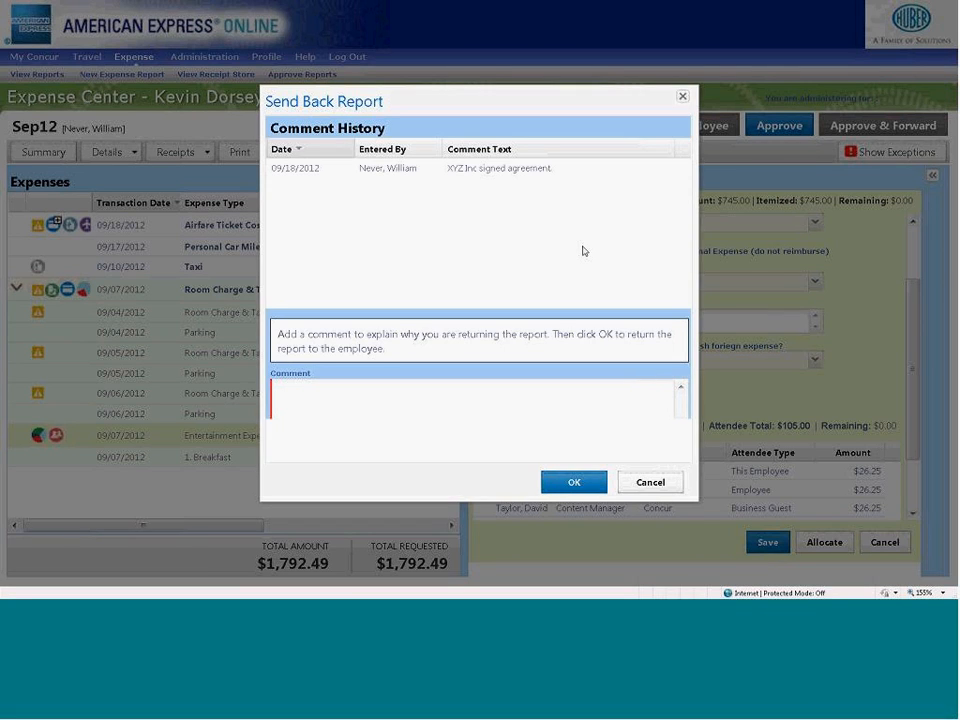
pyautogui.click(383, 413)
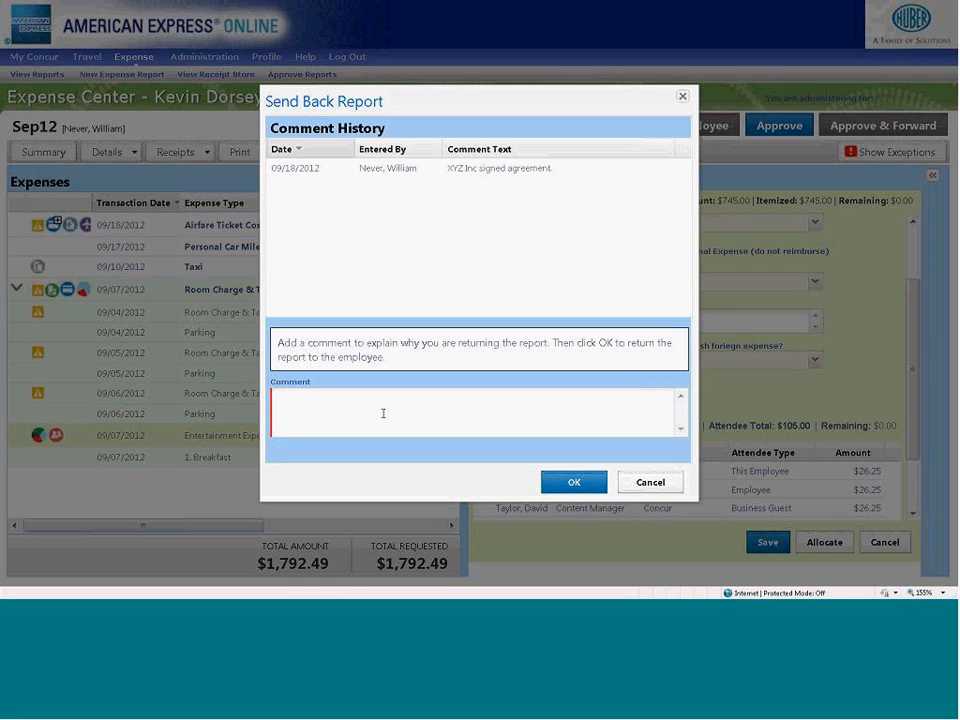
pyautogui.write('Please attach the missing receipt (meal) a')
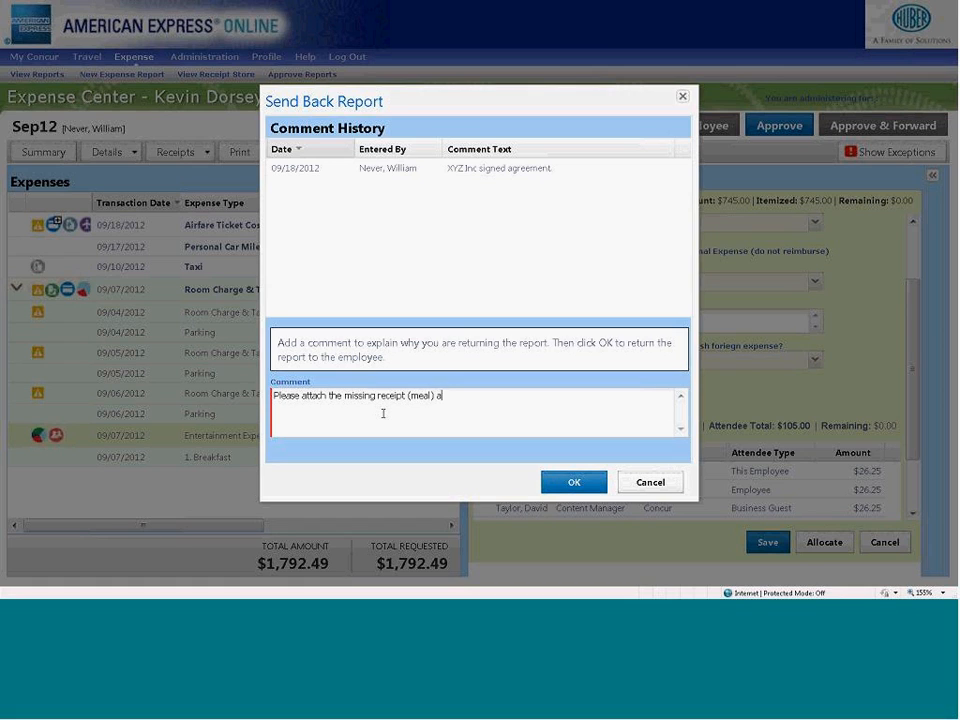
pyautogui.write('nd then resubmit.')
pyautogui.click(563, 488)
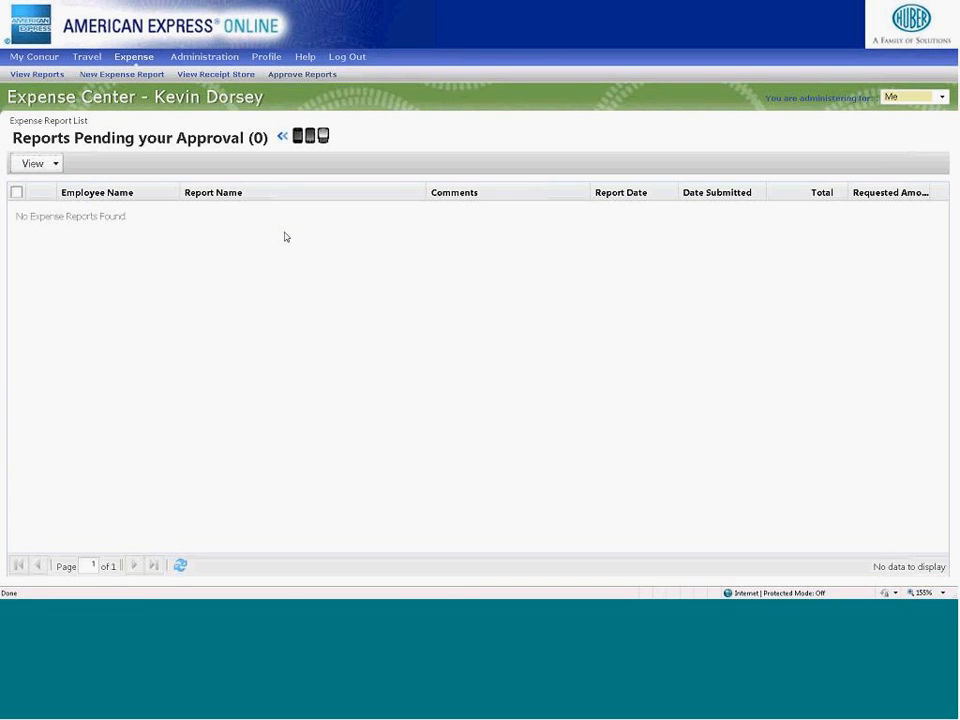
# - Log out of the approver's account and sign in as the employee with the employee's user name and account password
pyautogui.click(346, 57)
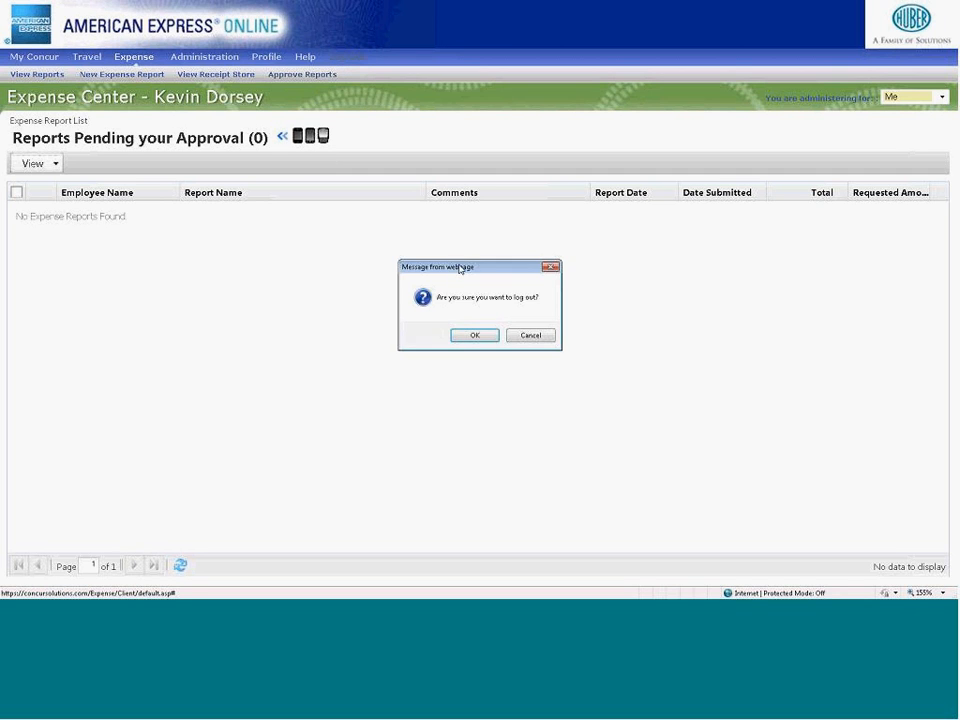
pyautogui.click(475, 335)
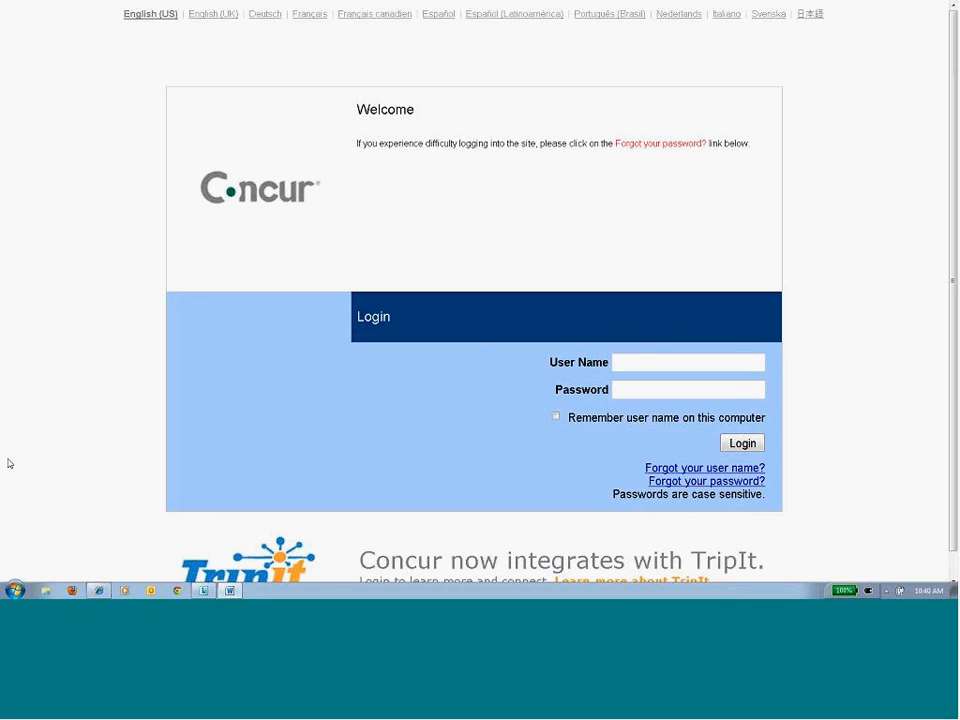
pyautogui.click(626, 362)
pyautogui.press('Tab')
pyautogui.write('********')
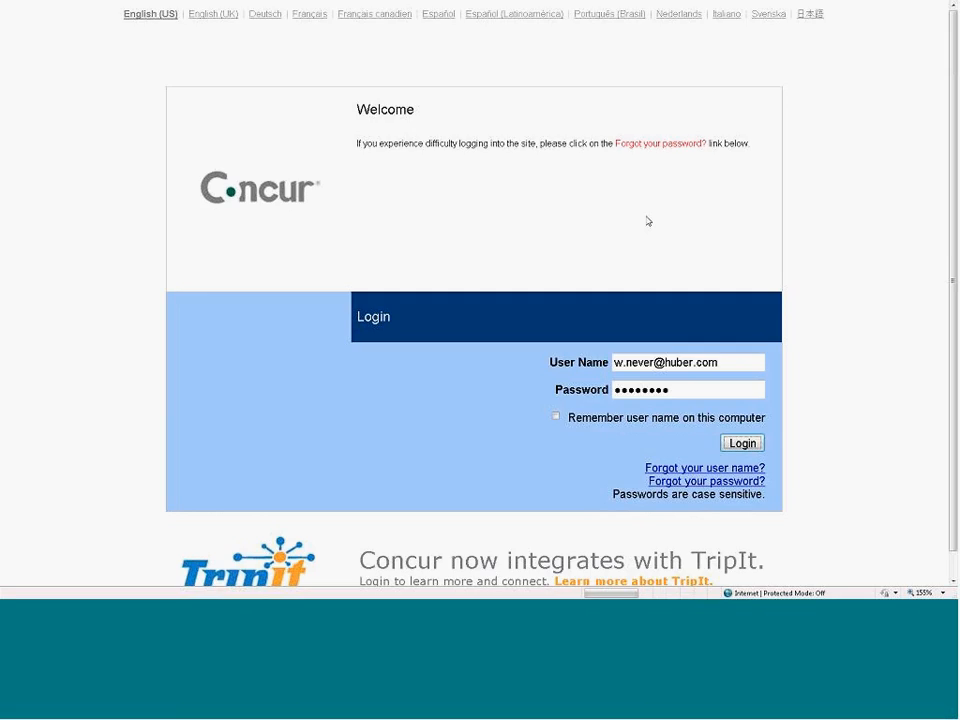
# - Finish signing in as the employee and open the Personal Car Mileage expense in the returned Sep12 report
pyautogui.press('Return')
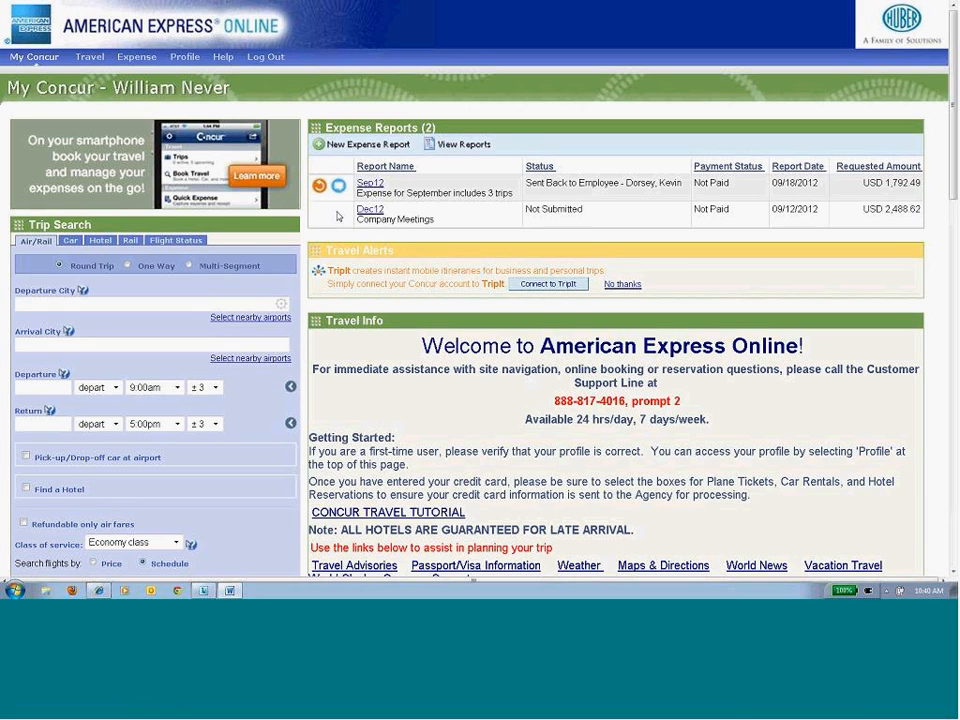
pyautogui.moveTo(339, 190)
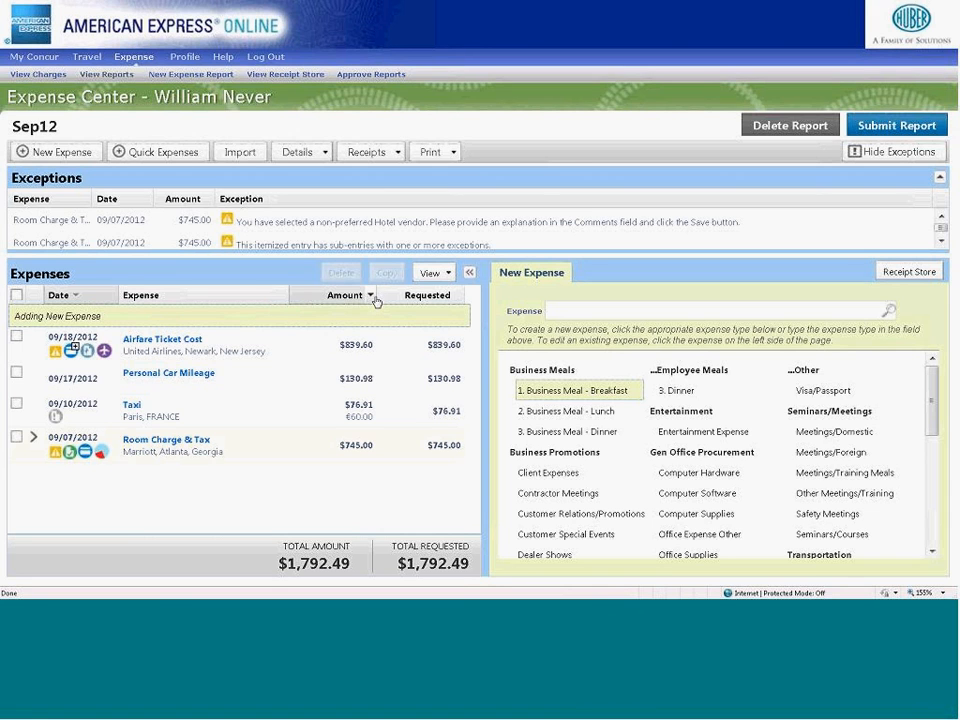
pyautogui.click(228, 373)
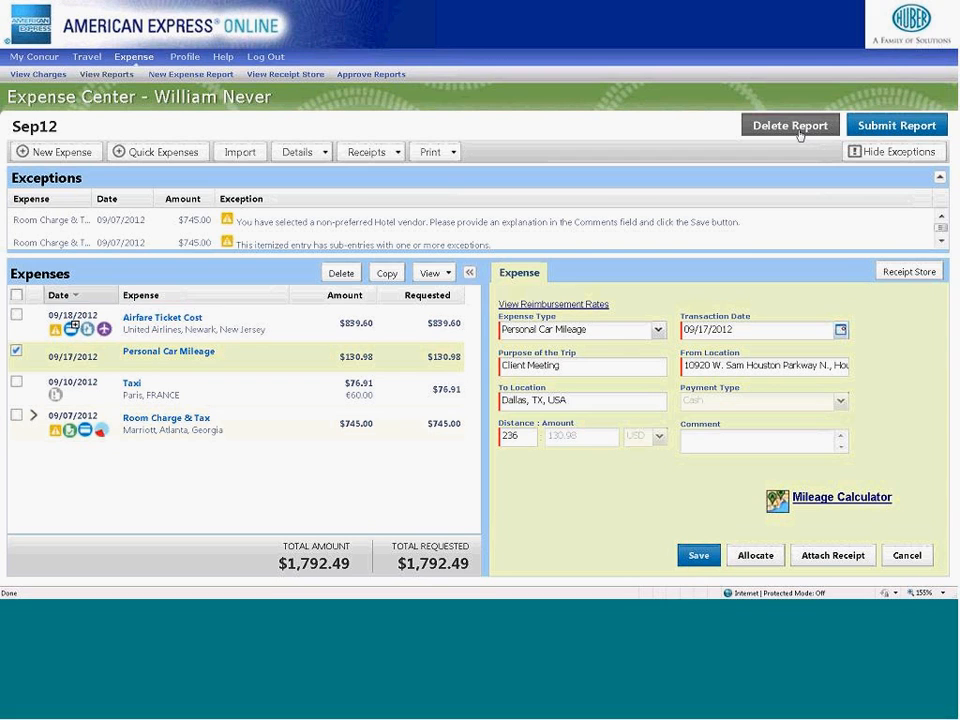
# - Review the Sep12 report's audit trail at report level and entry level
pyautogui.click(323, 152)
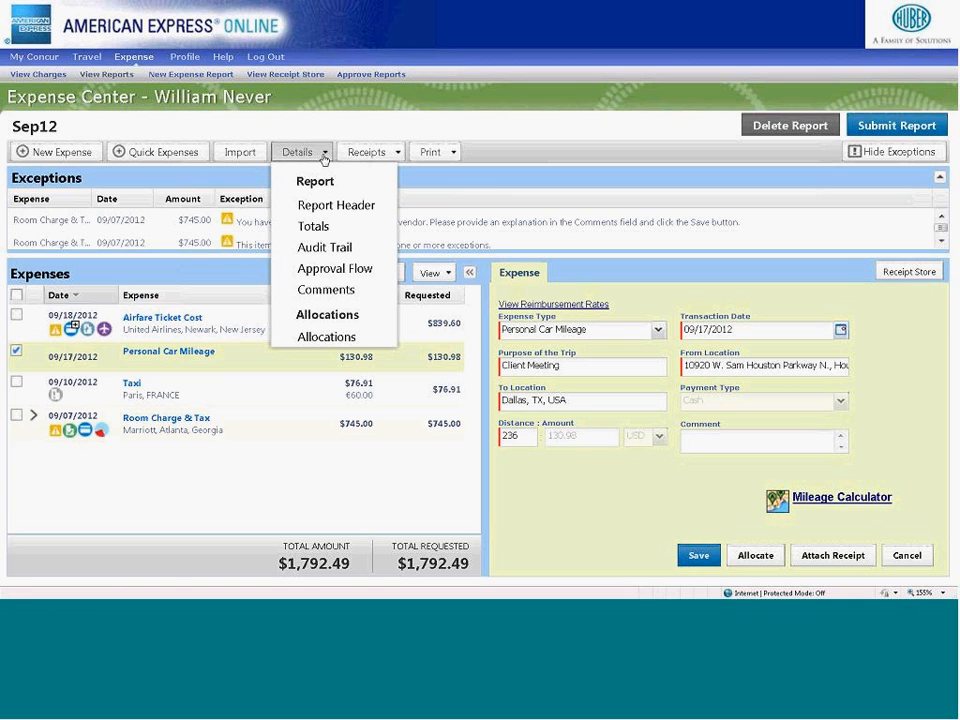
pyautogui.click(324, 247)
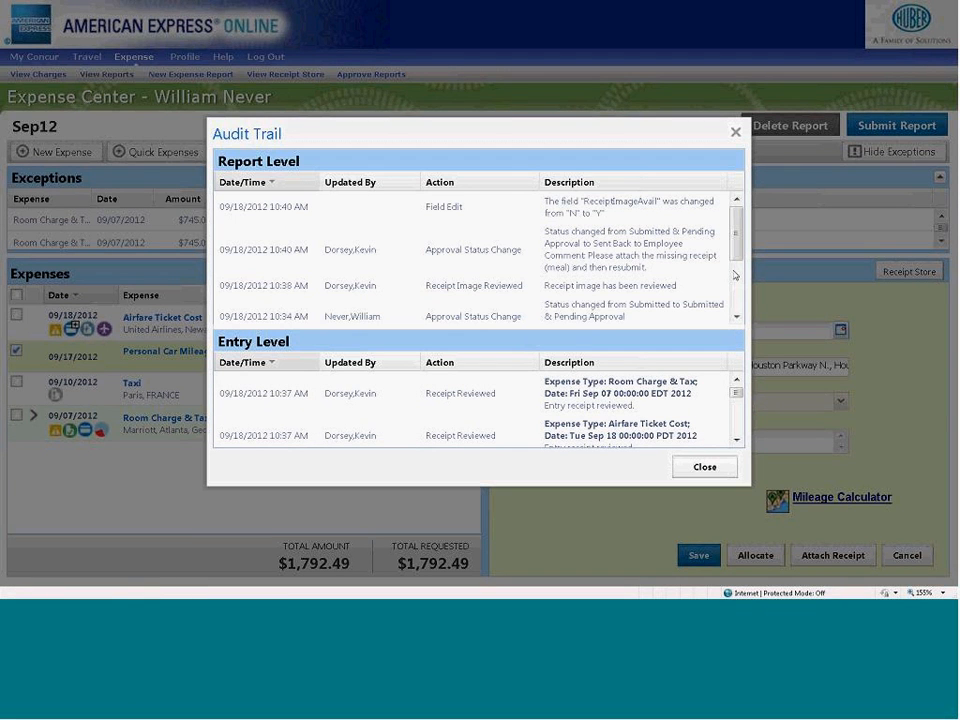
pyautogui.scroll(-1, 622, 404)
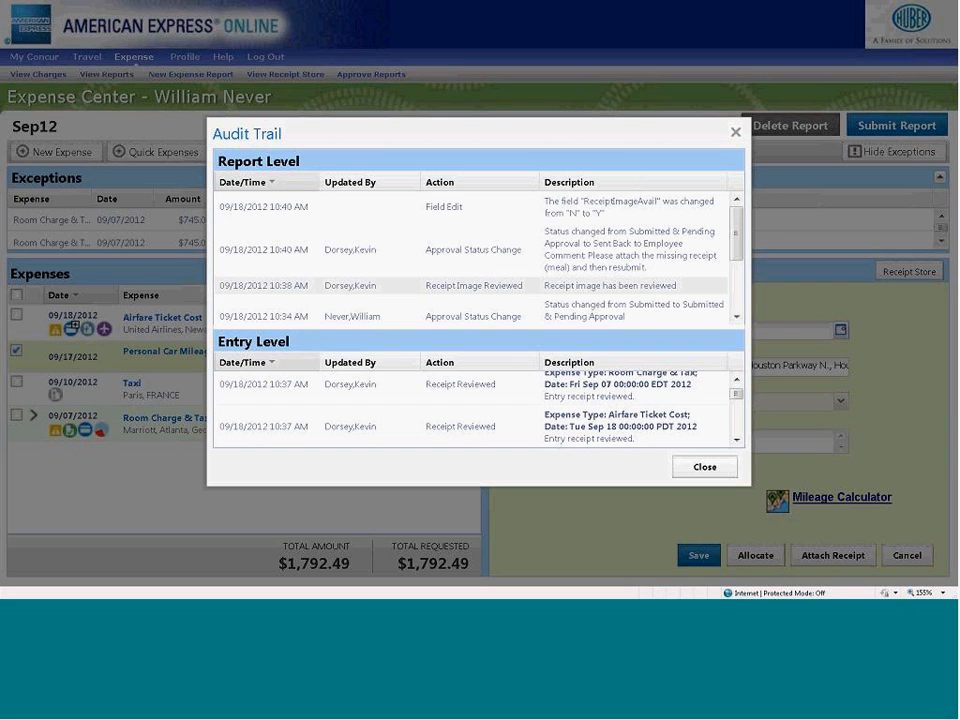
pyautogui.click(700, 468)
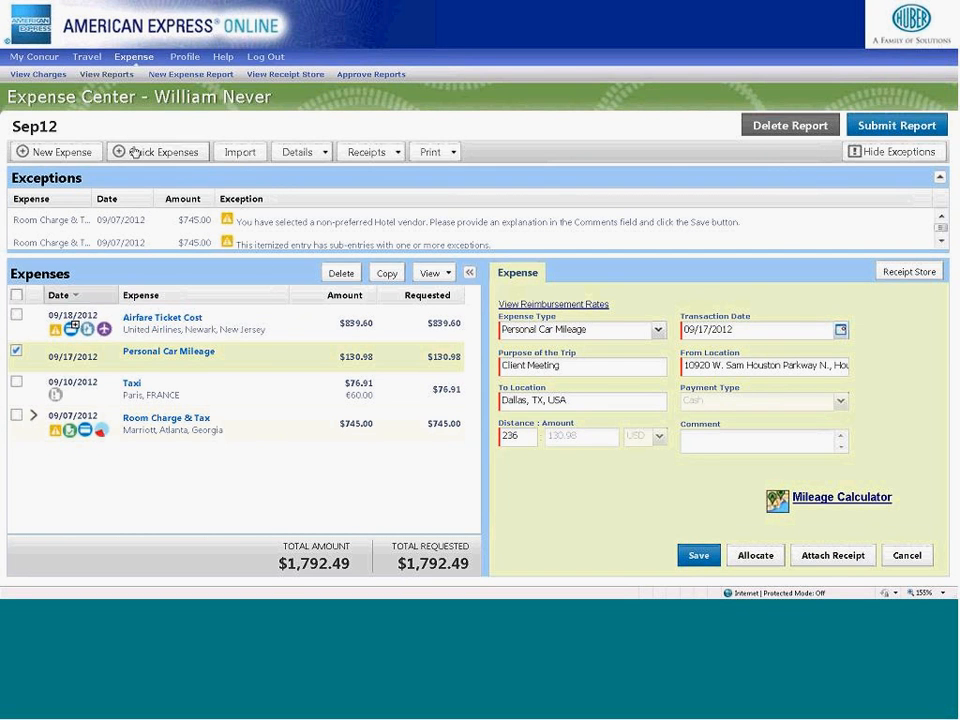
# - Review the profile's Mobile Registration page, including the mobile PIN fields and app download options, and return to the home page
pyautogui.click(34, 57)
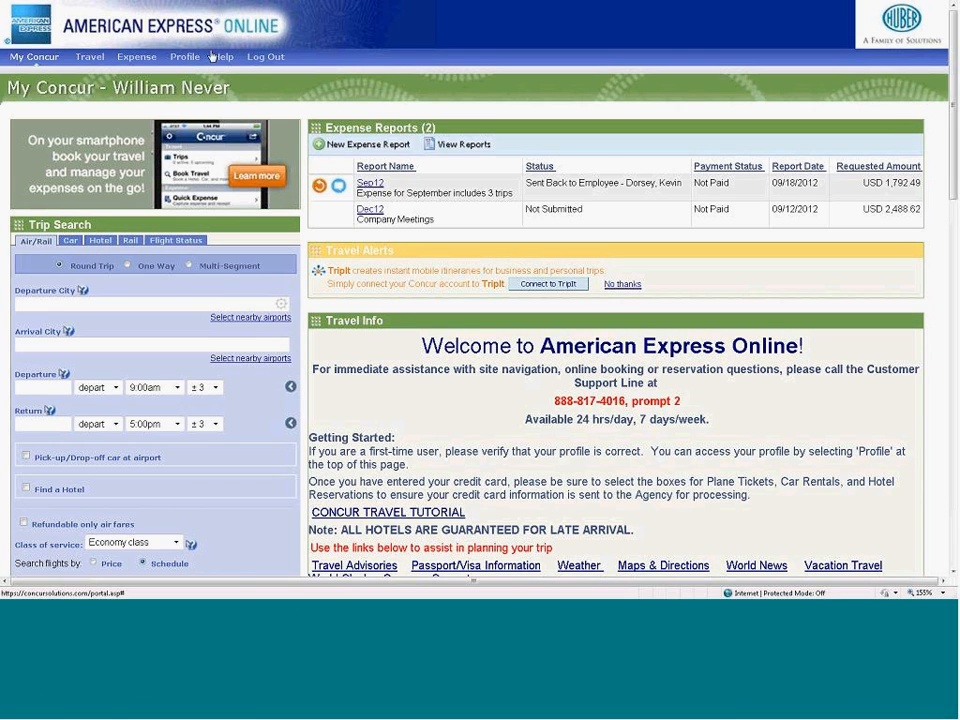
pyautogui.moveTo(185, 57)
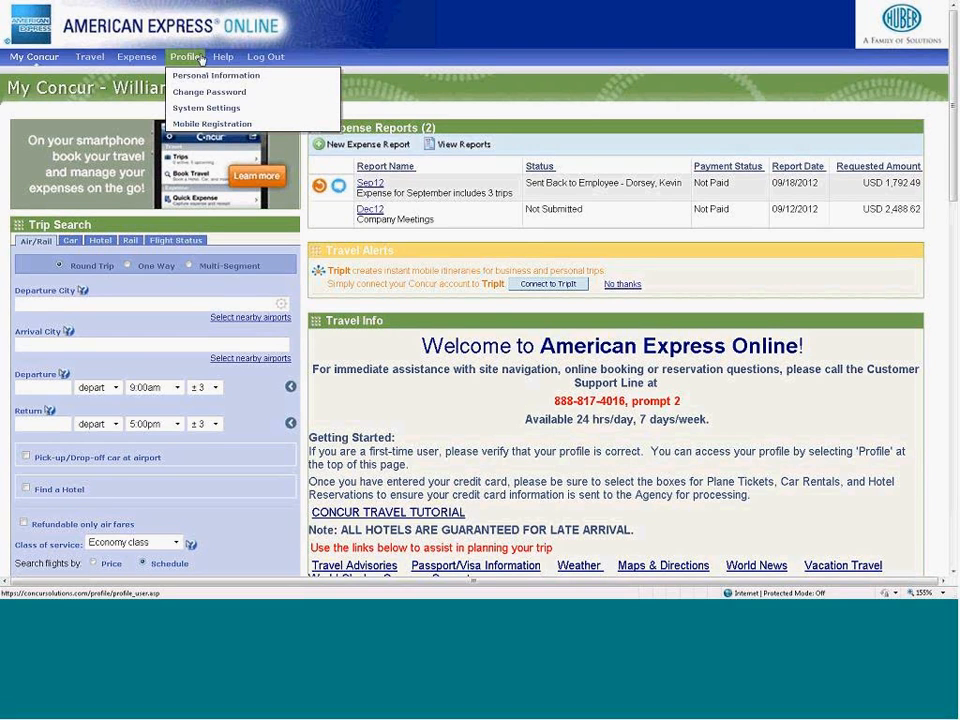
pyautogui.click(203, 126)
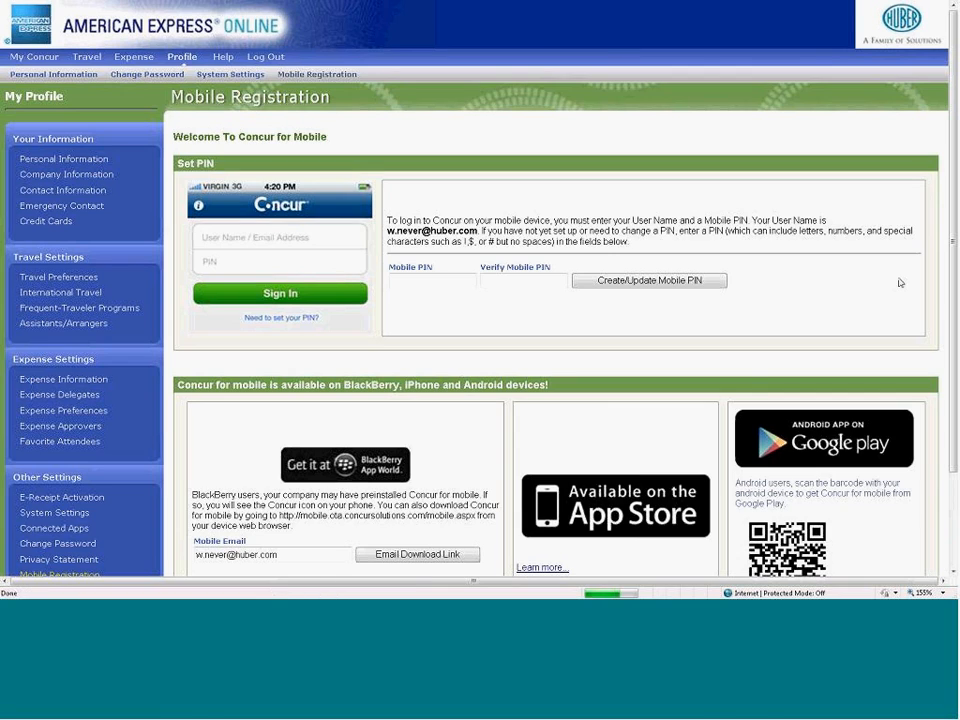
pyautogui.scroll(-2, 568, 580)
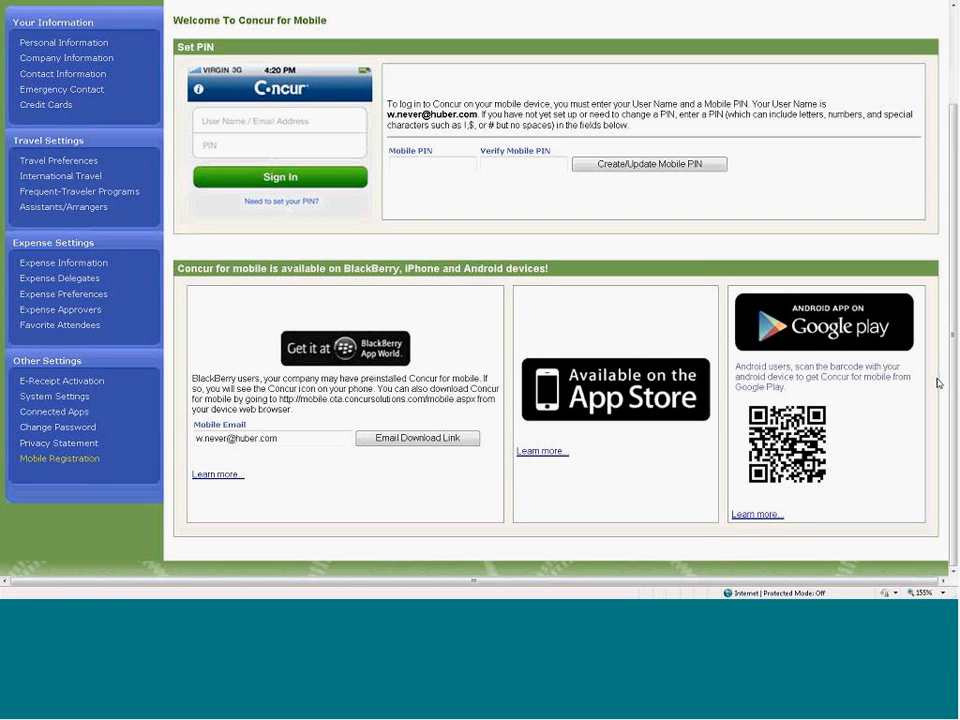
pyautogui.moveTo(951, 377); pyautogui.dragTo(939, 309)
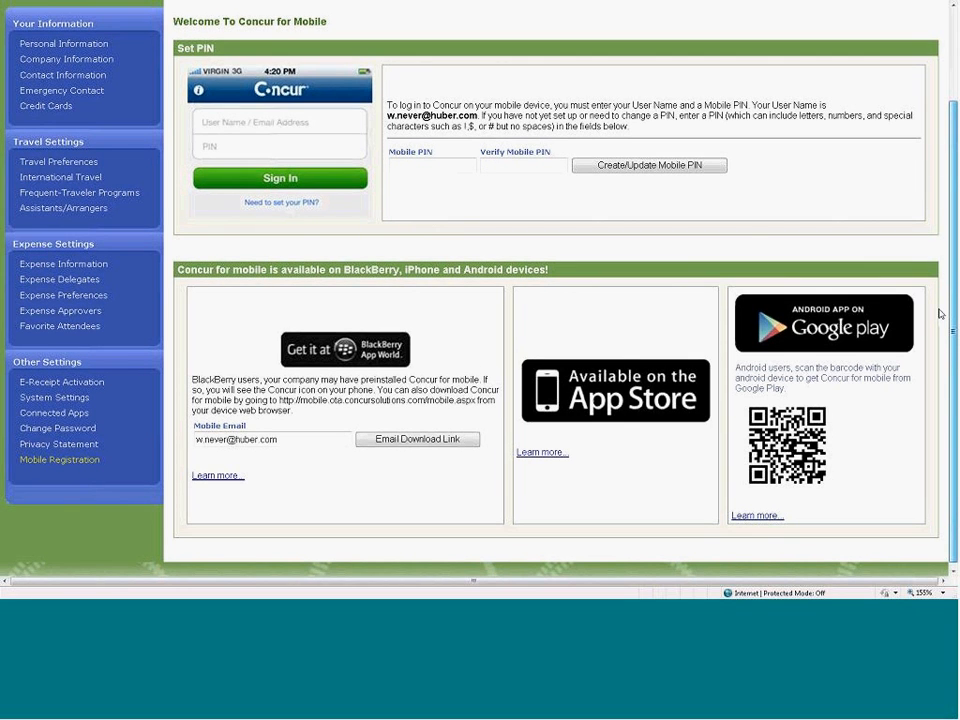
pyautogui.scroll(3, 940, 314)
pyautogui.click(40, 57)
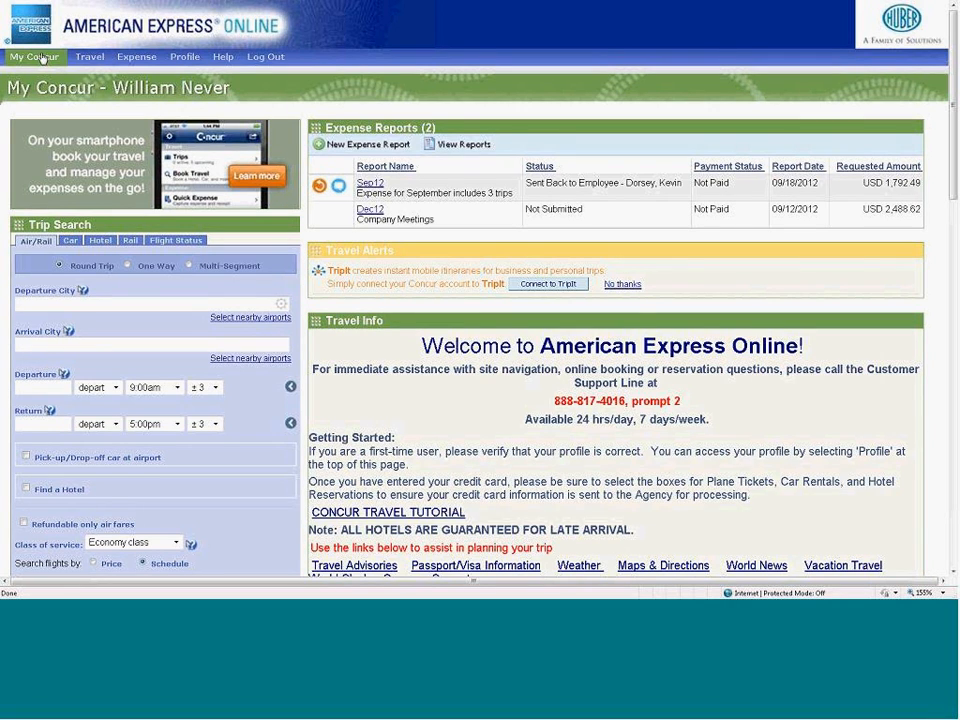
# - Reopen the Sep12 expense report and hide its exceptions
pyautogui.moveTo(613, 16)
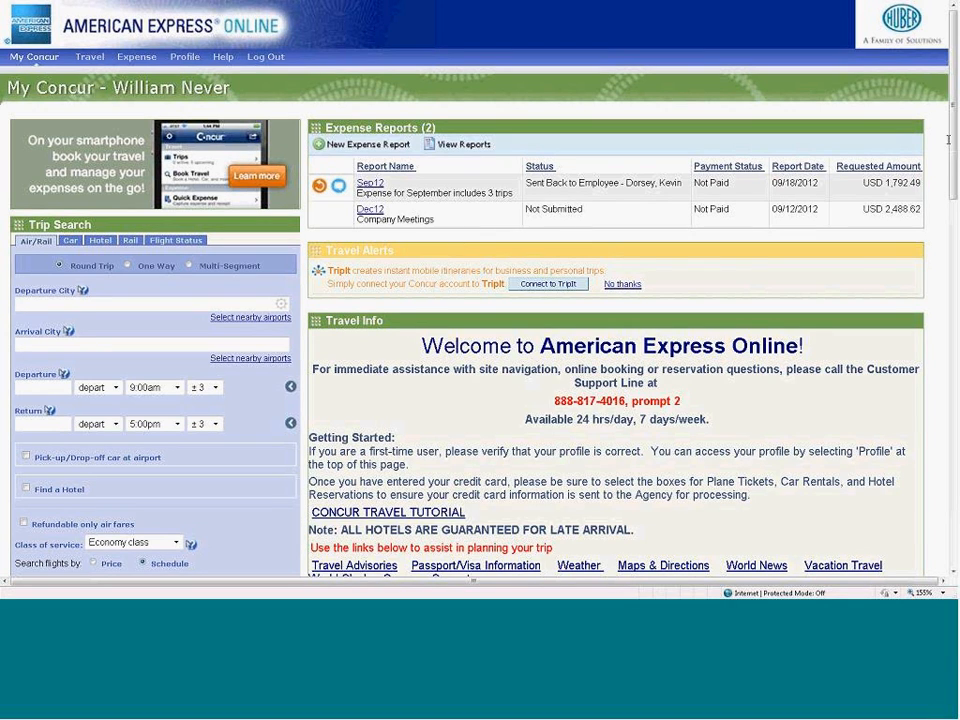
pyautogui.click(386, 184)
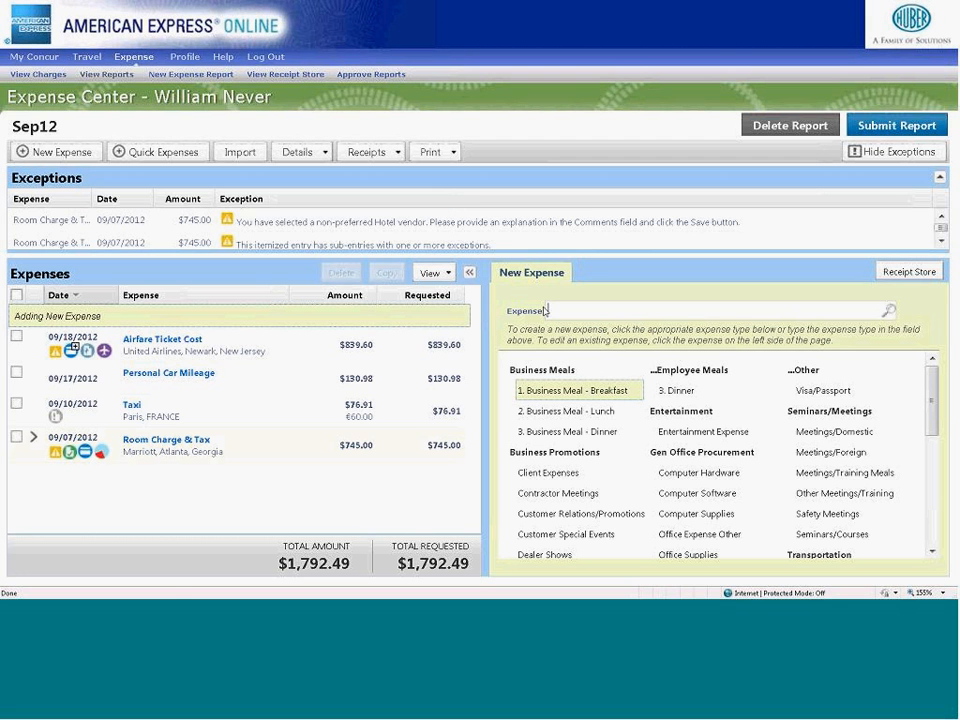
pyautogui.click(858, 152)
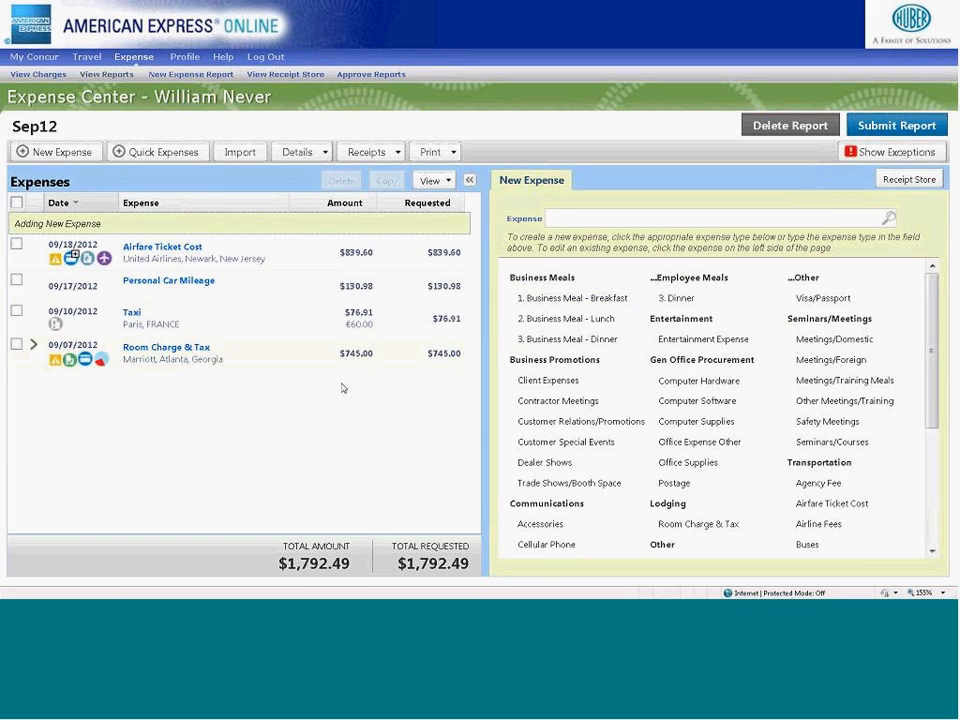
# - Examine the Taxi expense's allocations with the allocation area widened to show every column, leaving the editor and expense without saving
pyautogui.click(167, 330)
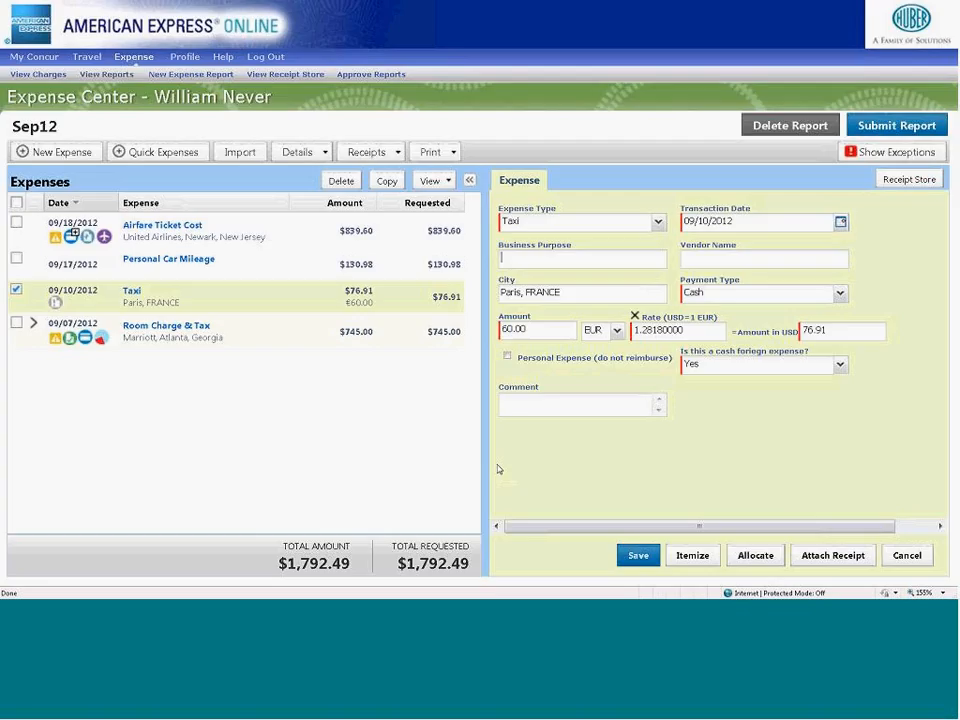
pyautogui.click(752, 555)
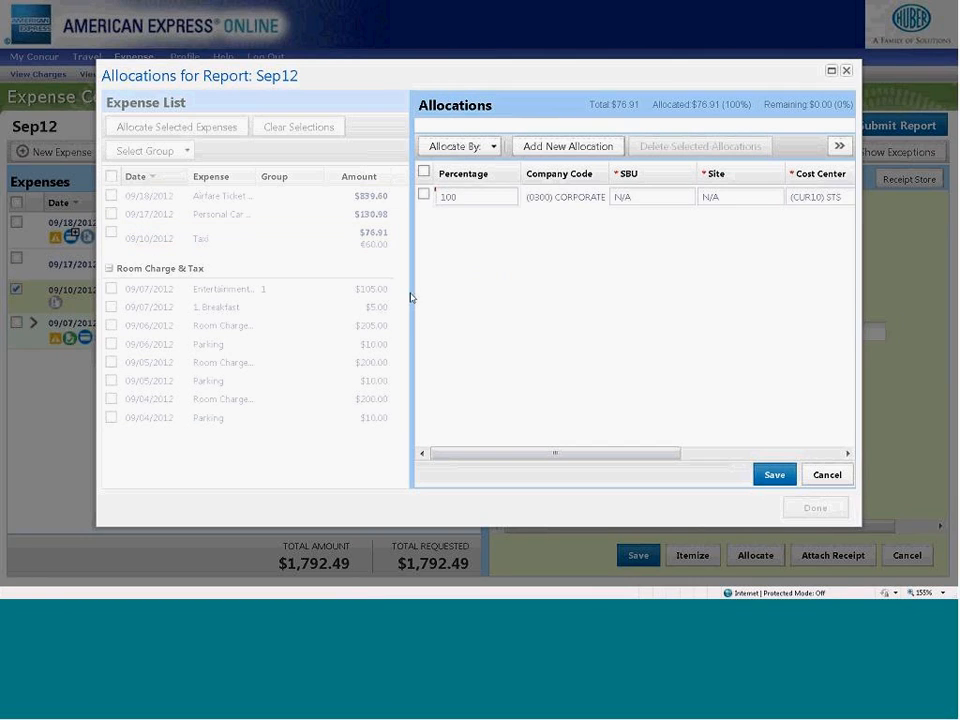
pyautogui.moveTo(408, 288); pyautogui.dragTo(243, 285)
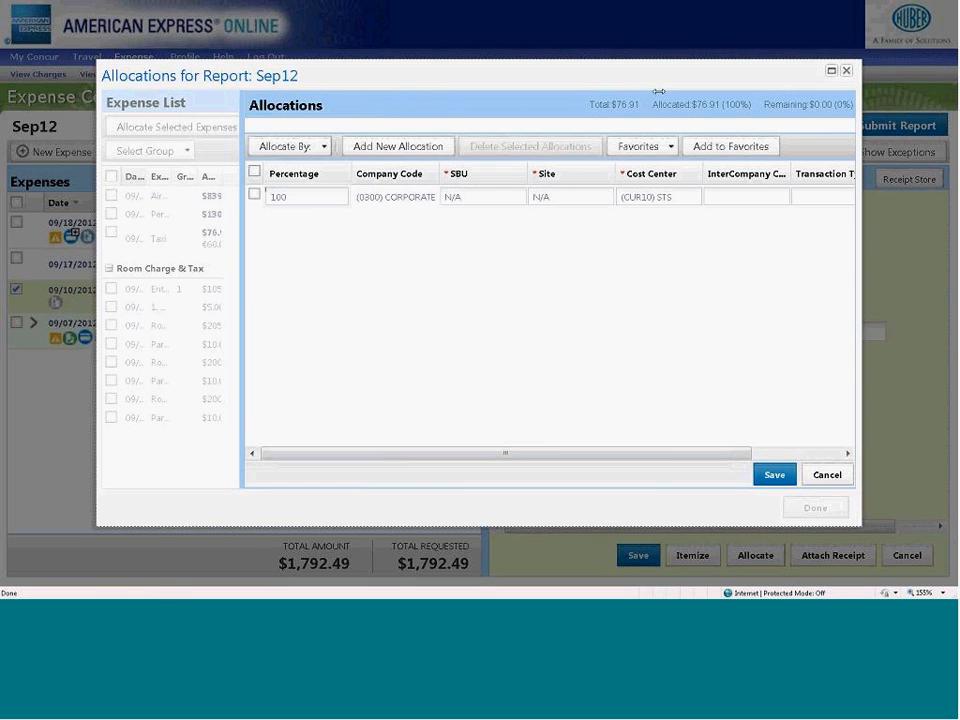
pyautogui.moveTo(898, 385); pyautogui.dragTo(945, 385)
pyautogui.moveTo(559, 77); pyautogui.dragTo(511, 77)
pyautogui.moveTo(916, 226); pyautogui.dragTo(956, 228)
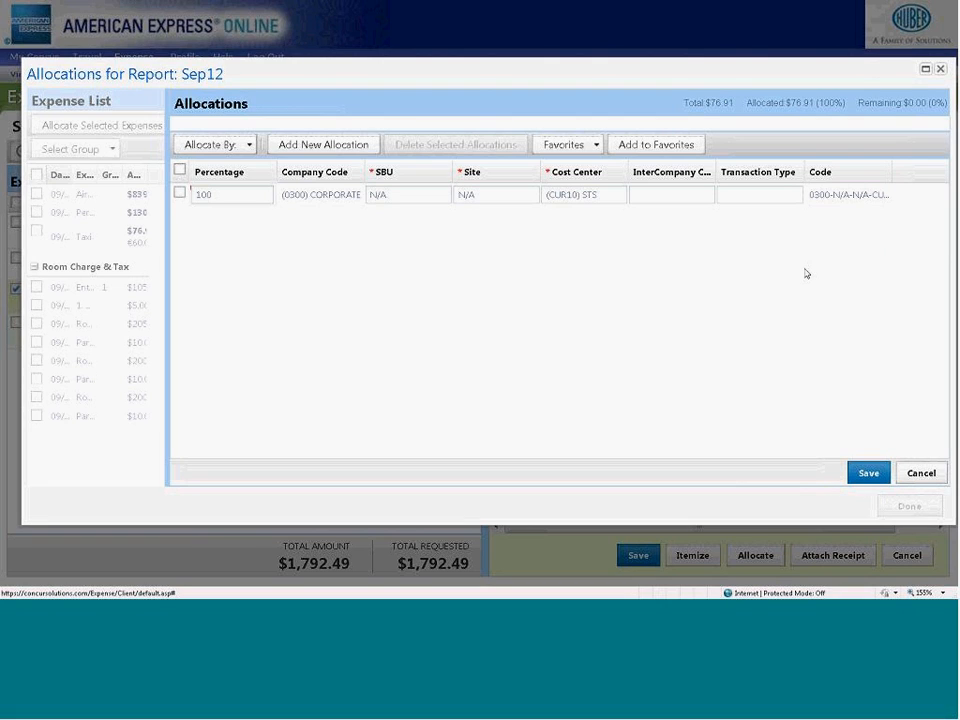
pyautogui.click(922, 475)
pyautogui.click(909, 506)
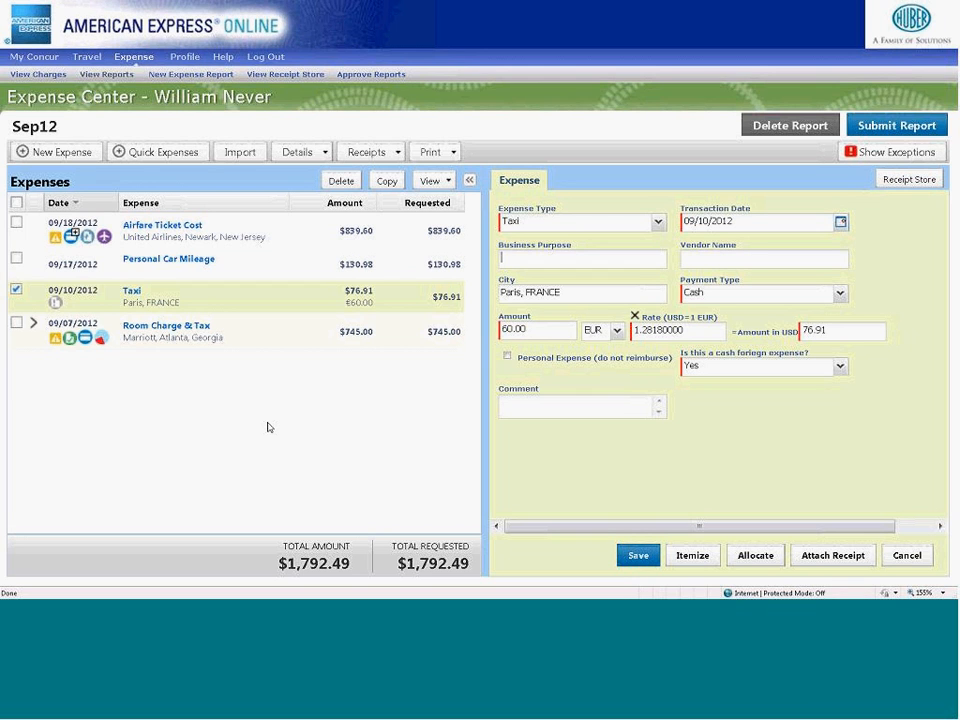
pyautogui.click(908, 555)
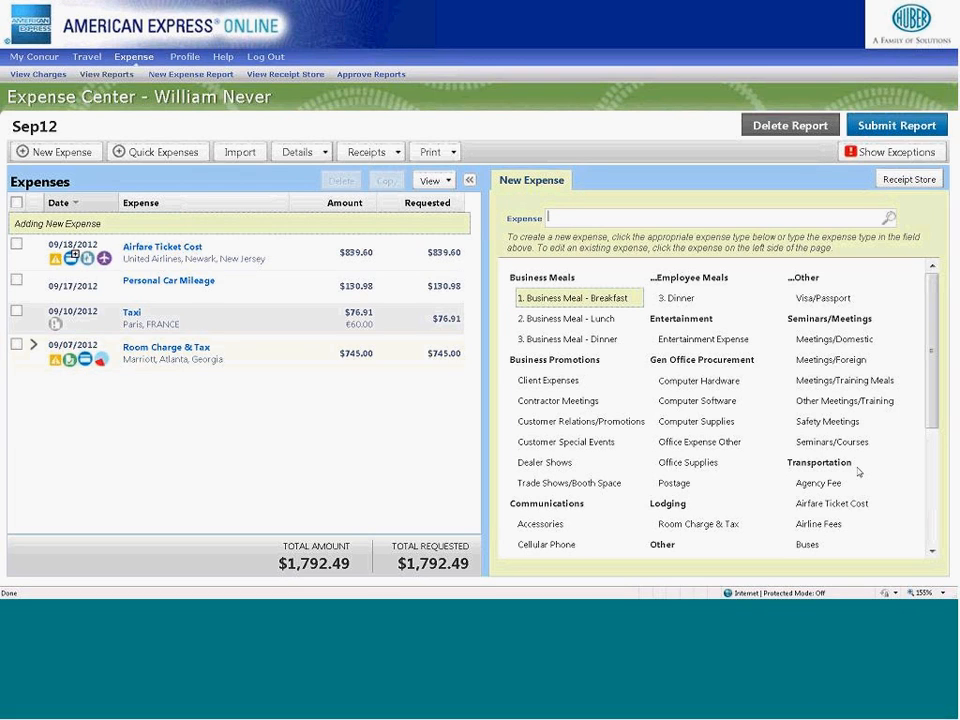
# - Narrow the expense list and view the Taxi expense's receipt requirement and entry details, closing the expense without changes
pyautogui.moveTo(486, 420); pyautogui.dragTo(383, 418)
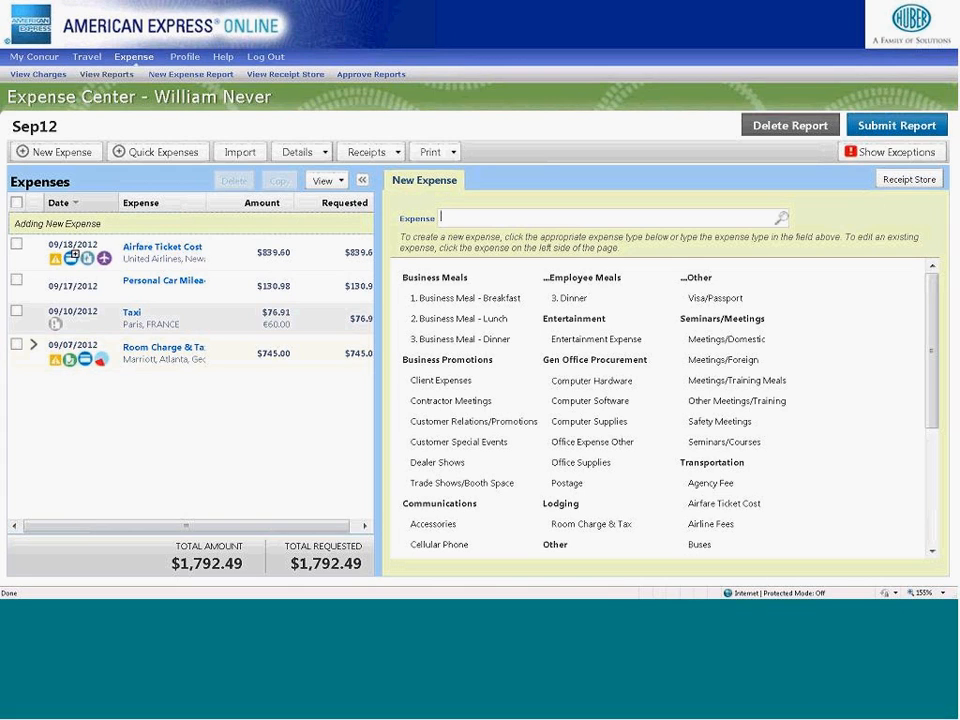
pyautogui.click(55, 324)
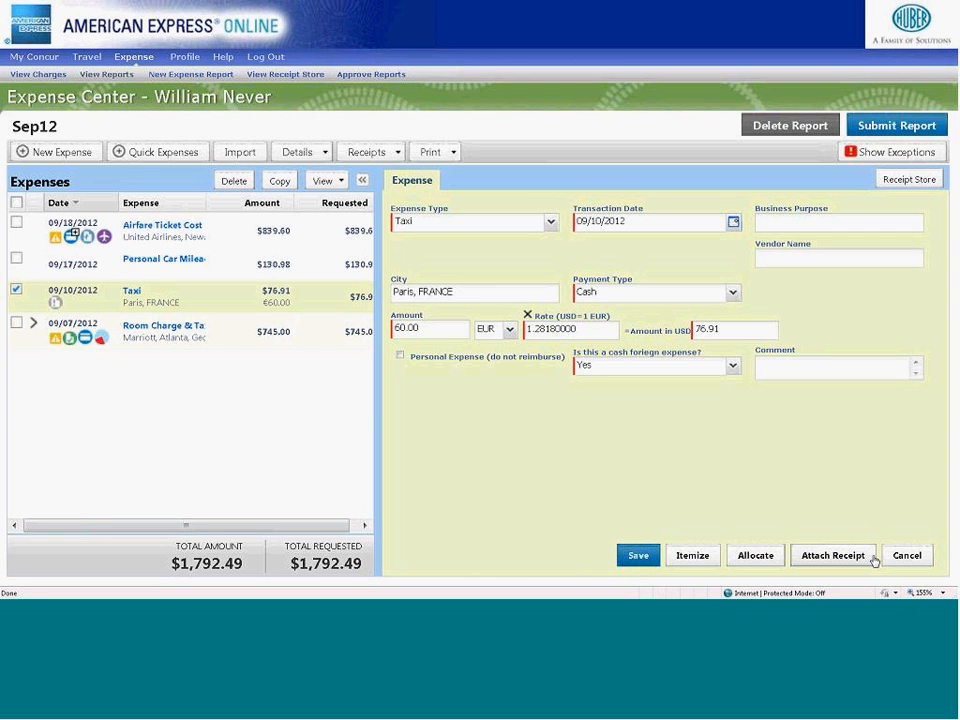
pyautogui.click(905, 555)
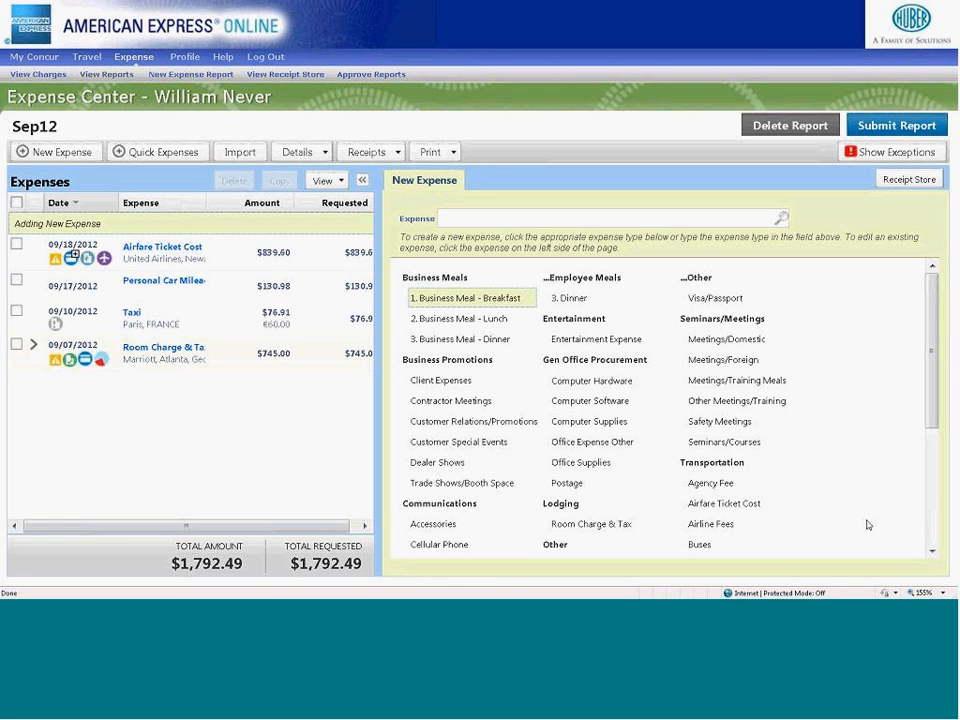
# - Set the Taxi expense's EUR to USD exchange rate to 1.30 and save the expense
pyautogui.moveTo(596, 15)
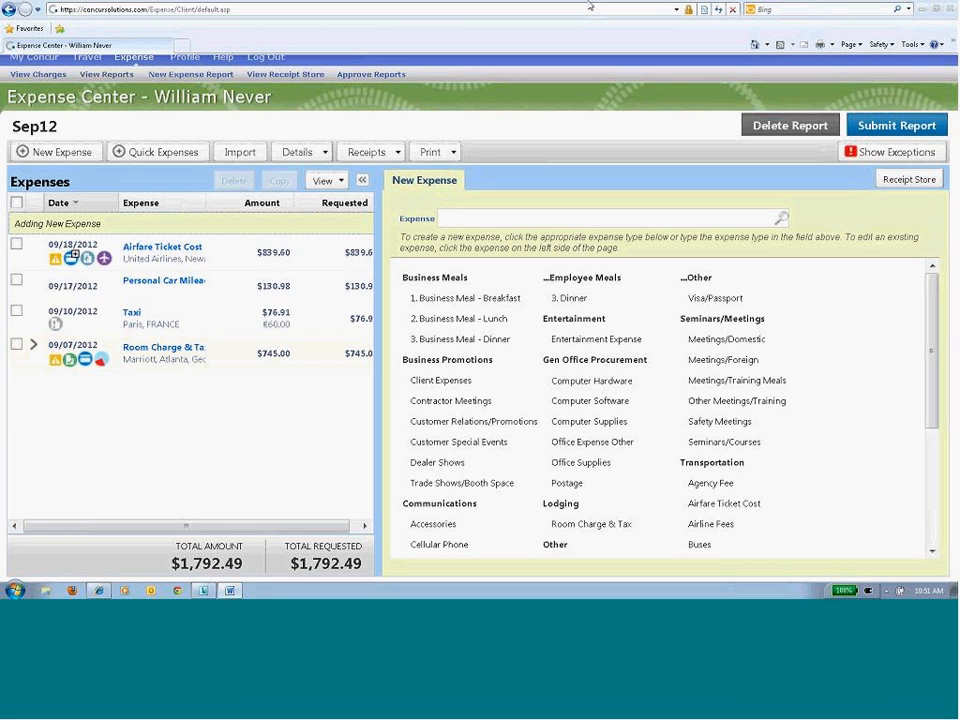
pyautogui.click(208, 320)
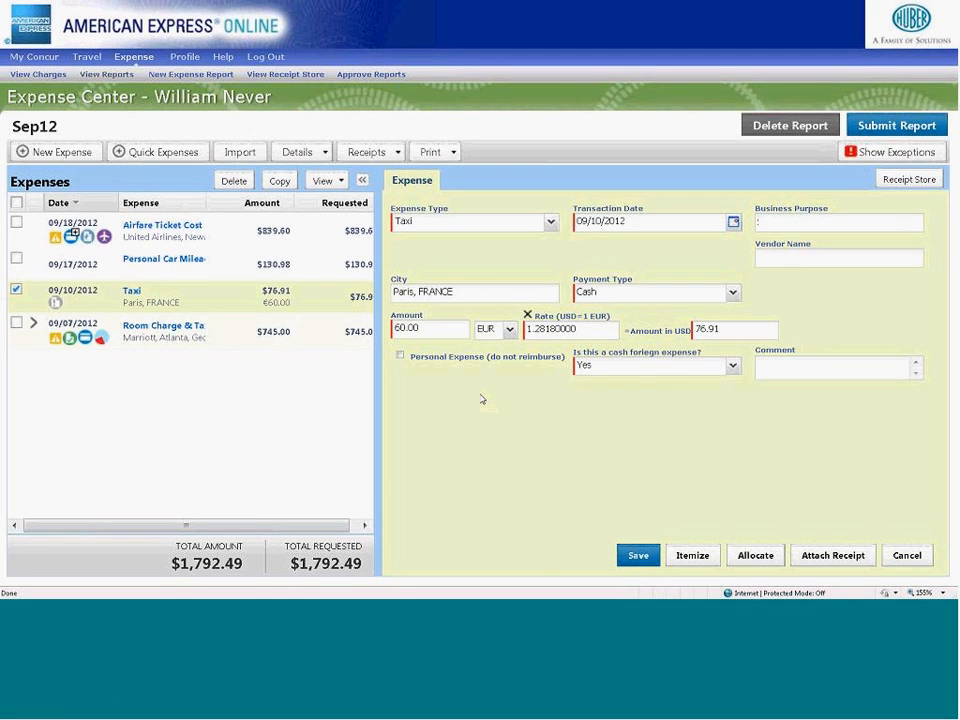
pyautogui.moveTo(579, 328); pyautogui.dragTo(524, 331)
pyautogui.write('1.30')
pyautogui.press('Tab')
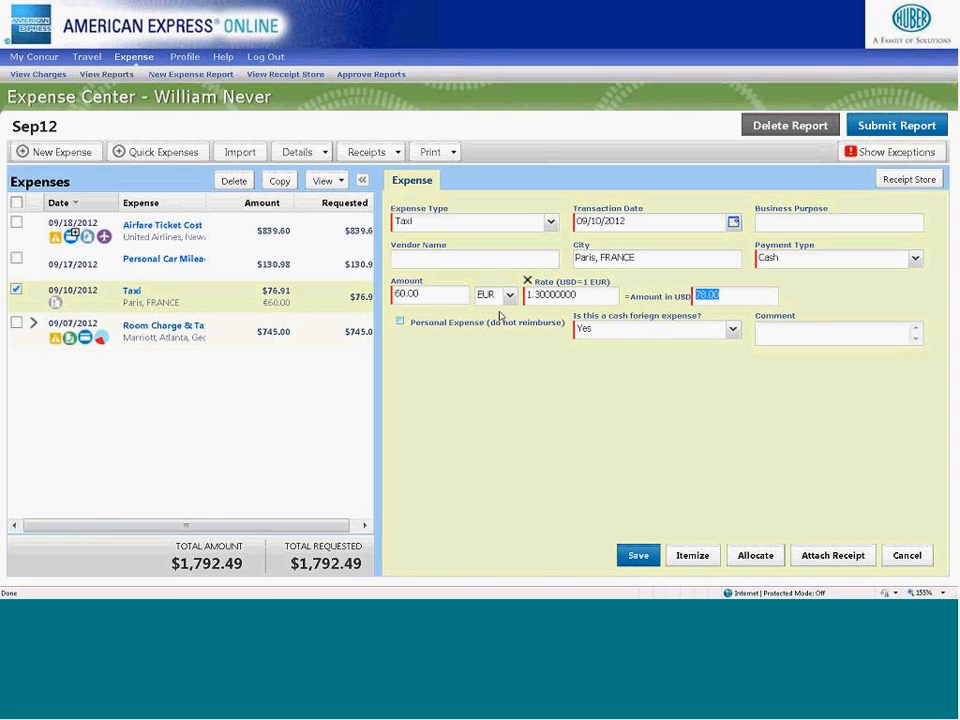
pyautogui.click(640, 556)
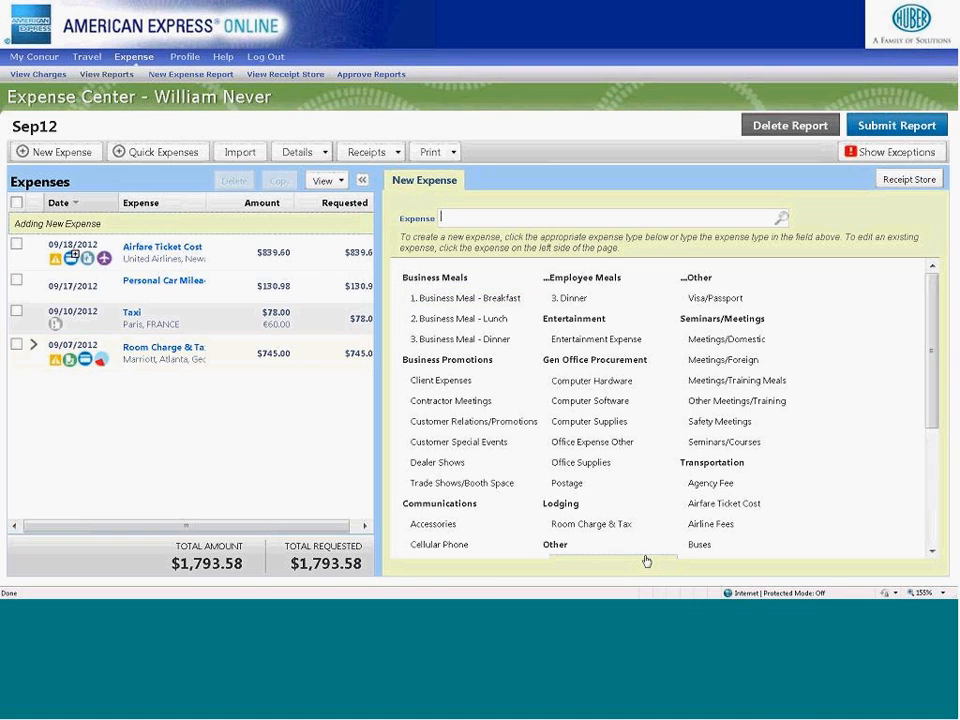
# - Return to the home page and review its travel, company and card charge information and the available help options
pyautogui.click(47, 63)
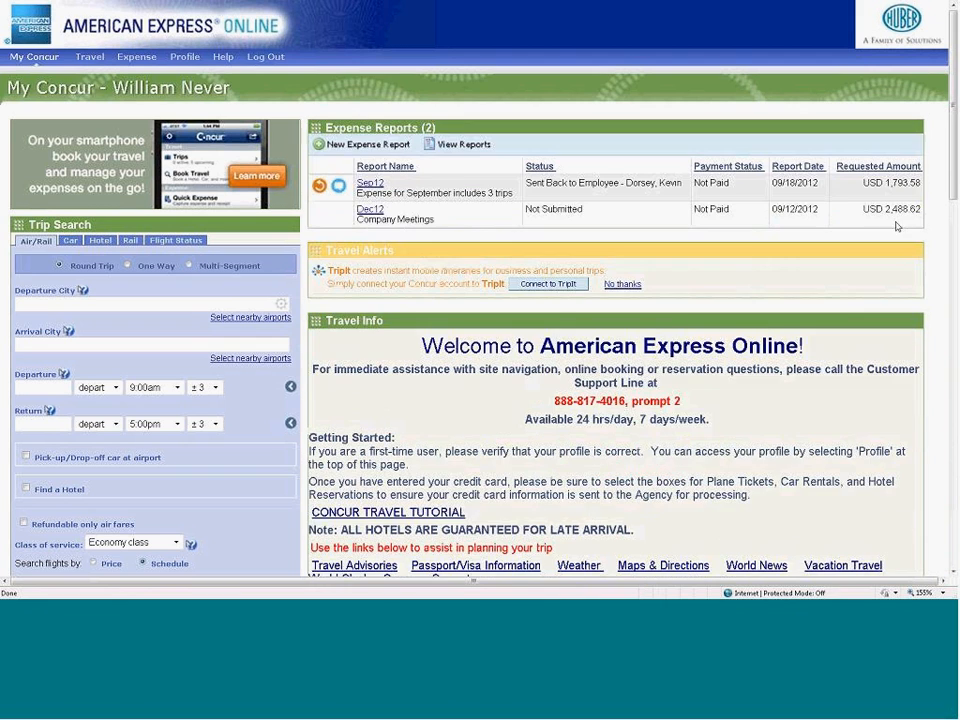
pyautogui.moveTo(955, 165); pyautogui.dragTo(945, 317)
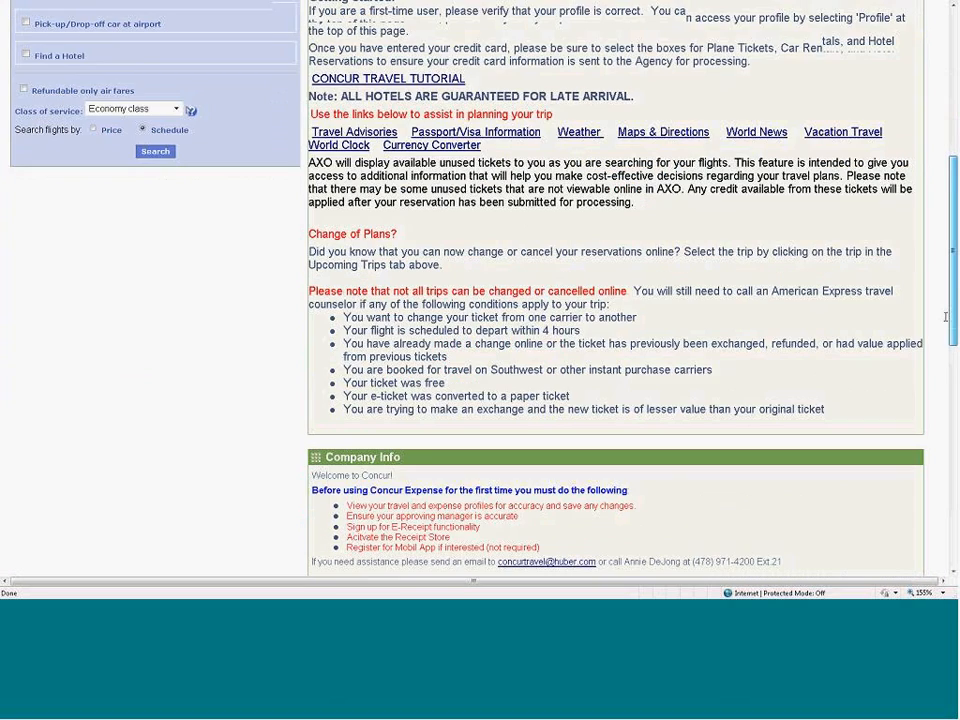
pyautogui.scroll(-3, 945, 317)
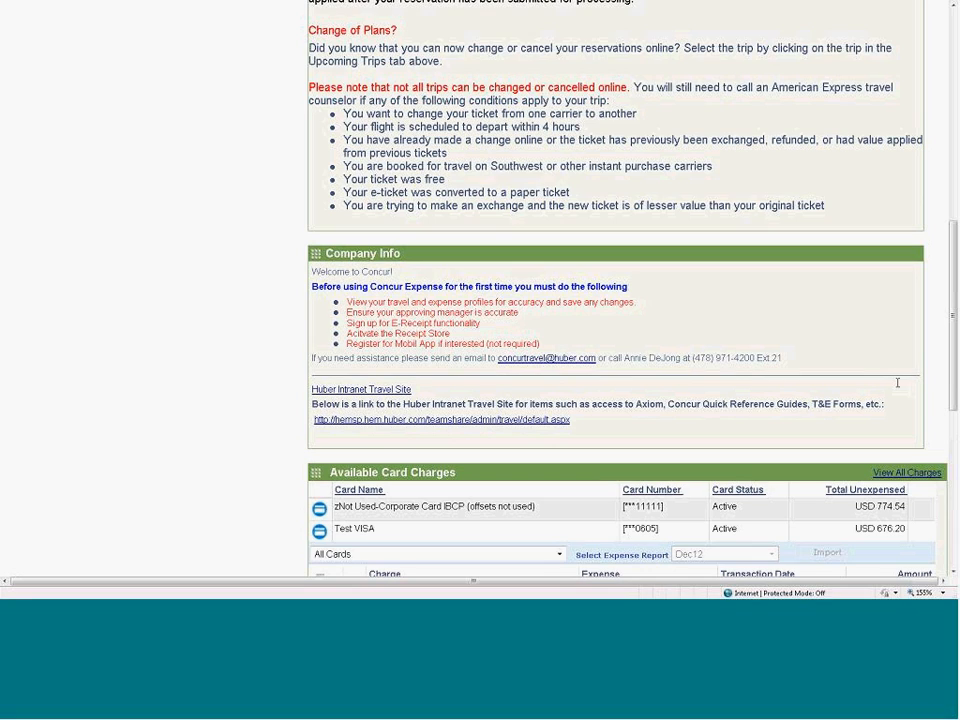
pyautogui.moveTo(953, 377); pyautogui.dragTo(953, 168)
pyautogui.moveTo(224, 62)
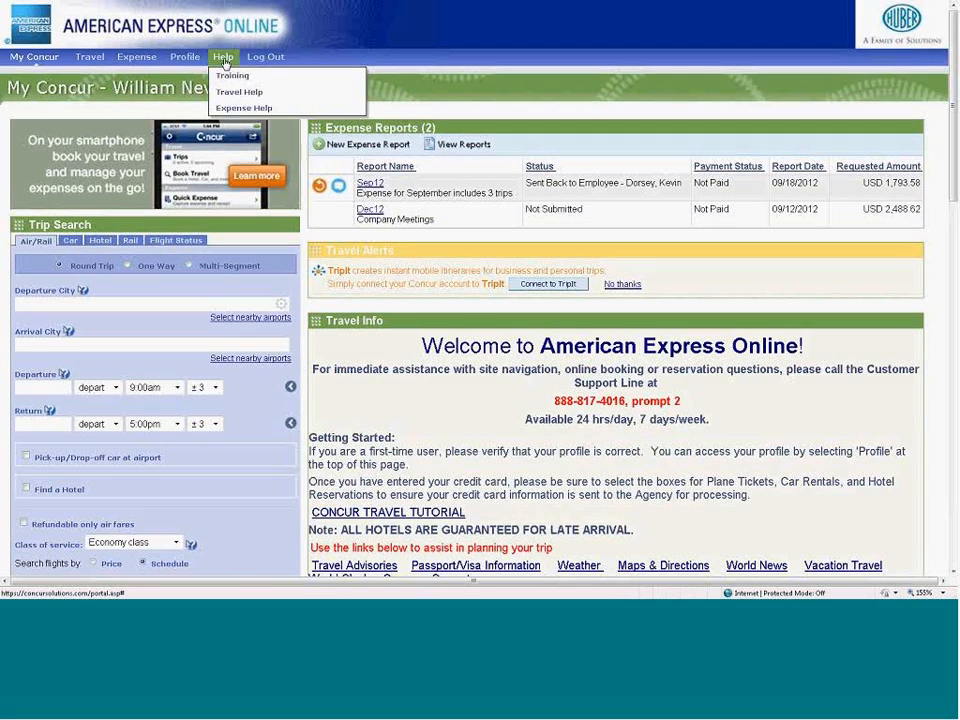